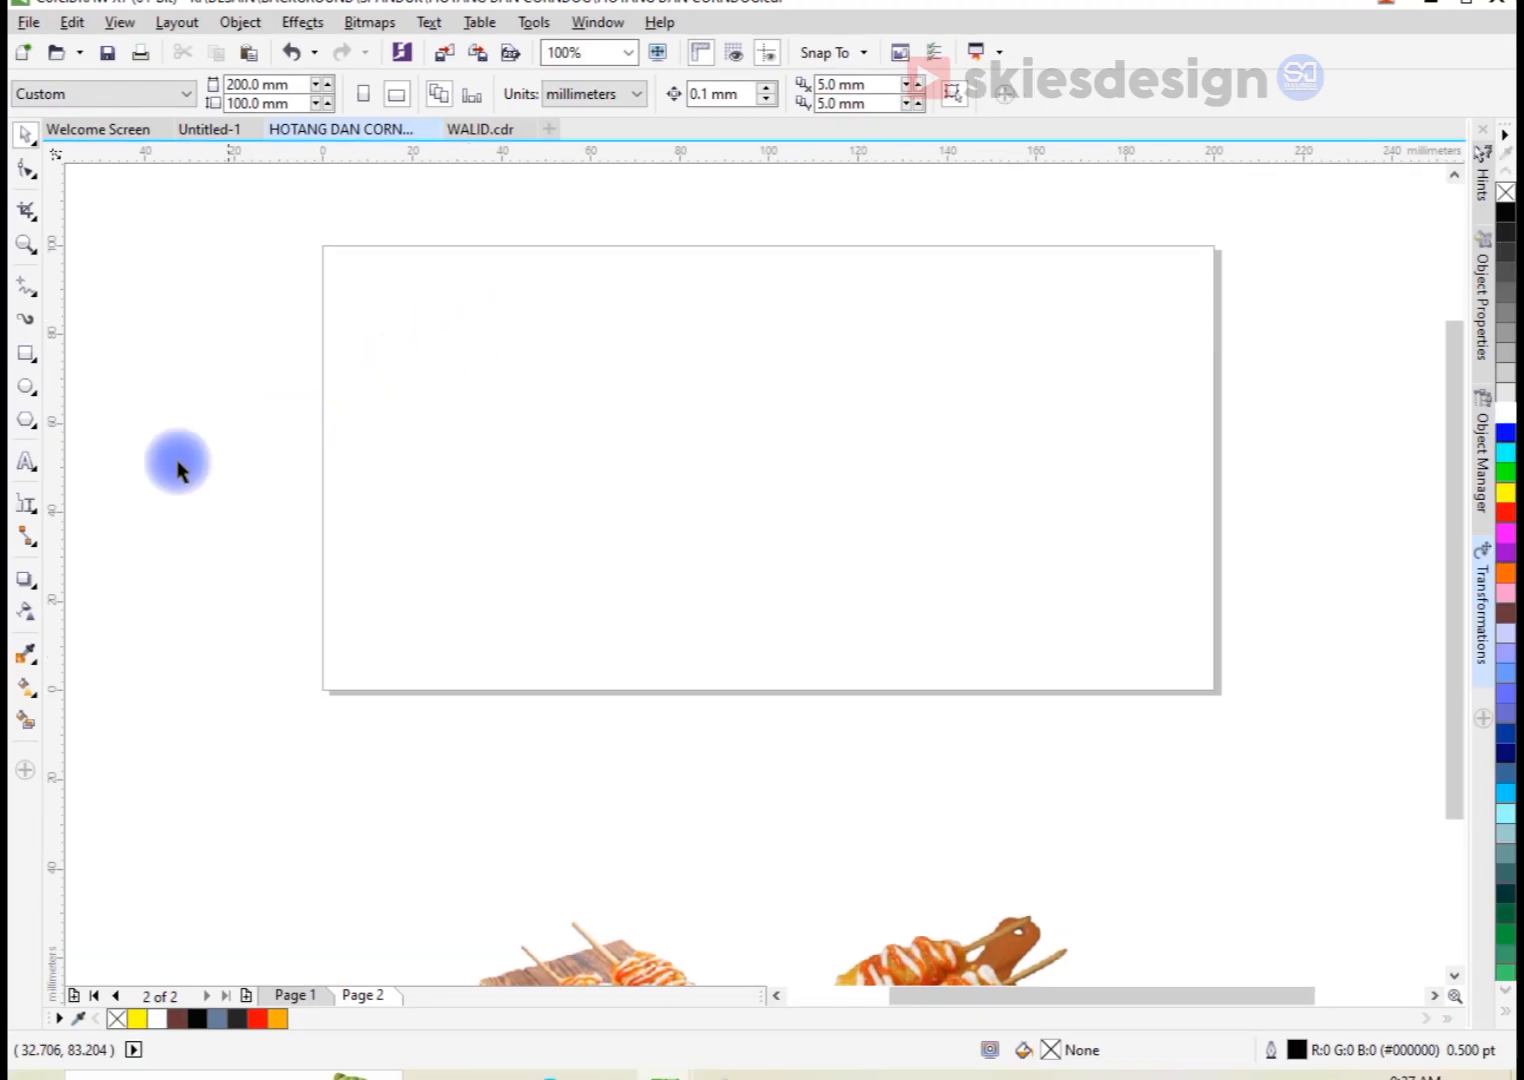
Step: Create a page-sized 200 × 100 mm rectangle and apply a vertical linear fountain fill running from its bottom edge to its top edge
{"action": "double_click", "coordinate": [24, 355]}
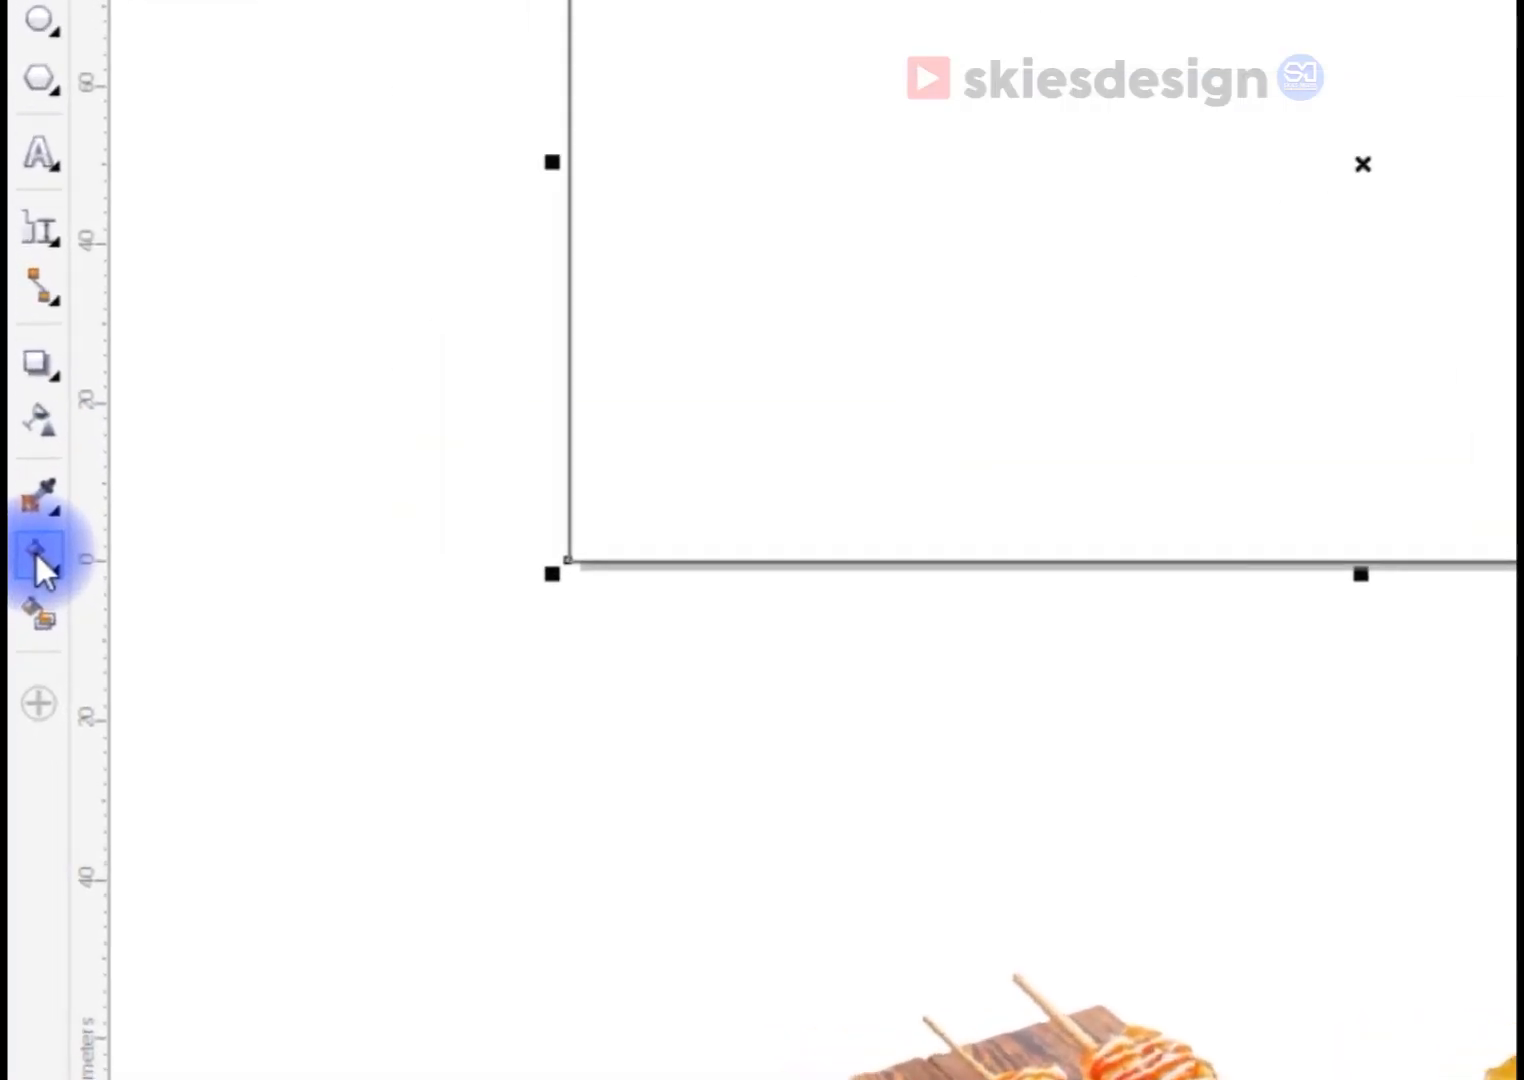
{"action": "left_click", "coordinate": [37, 552]}
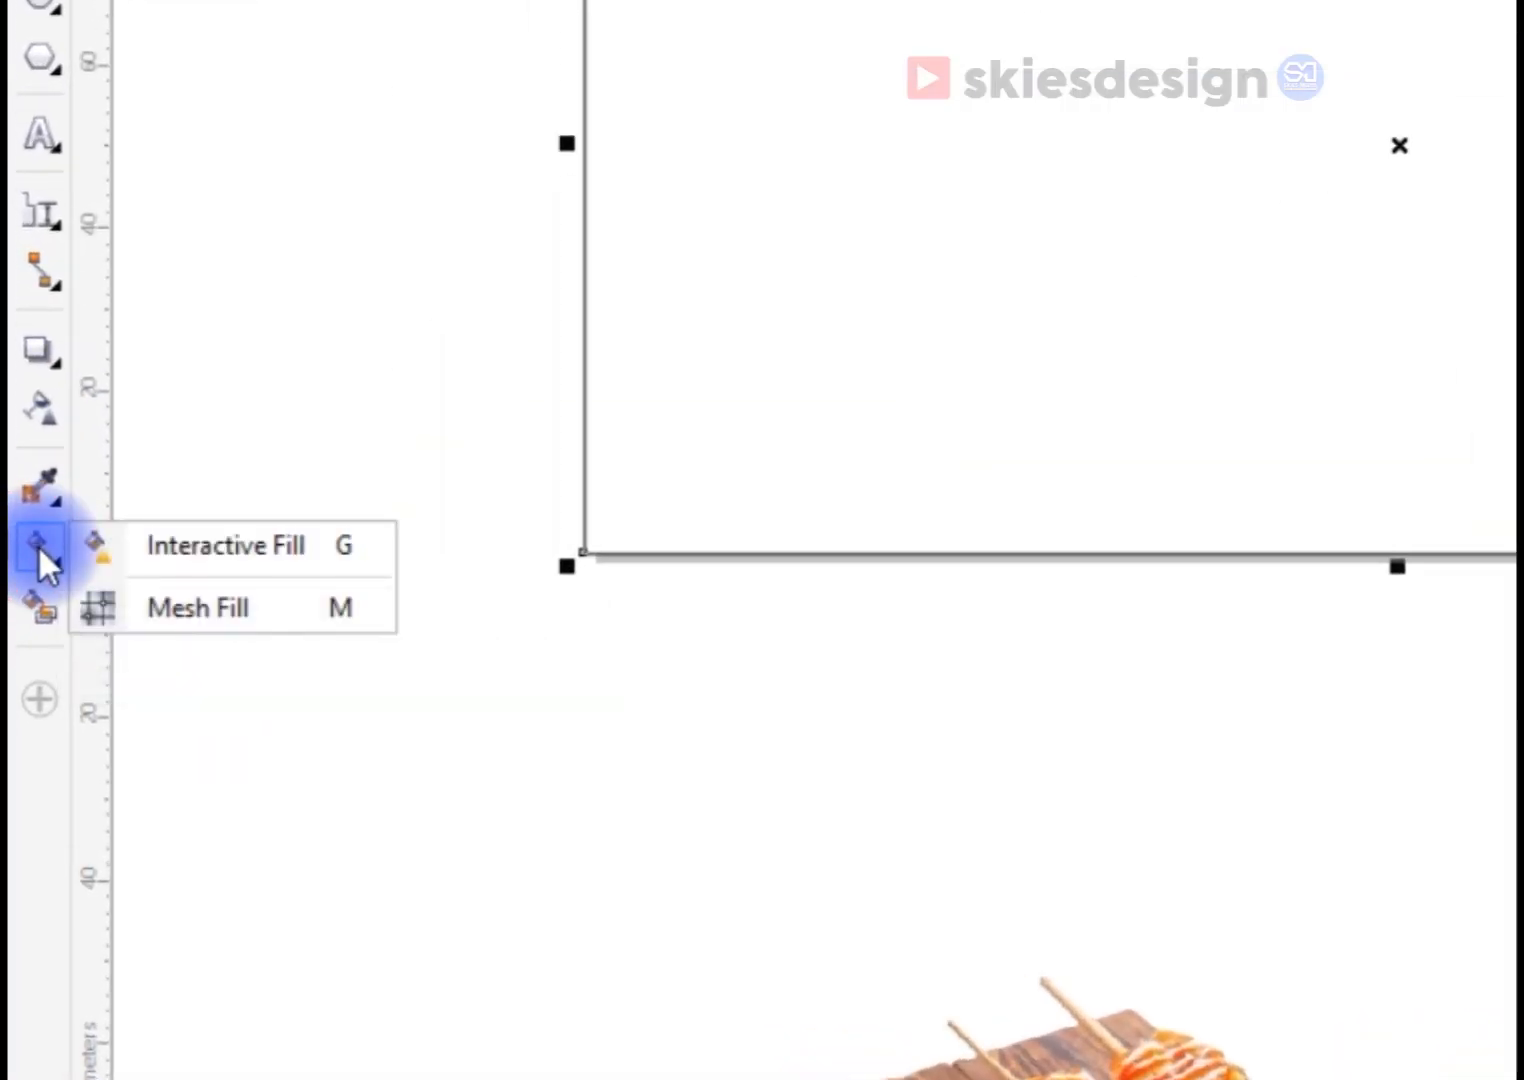
{"action": "left_click", "coordinate": [186, 546]}
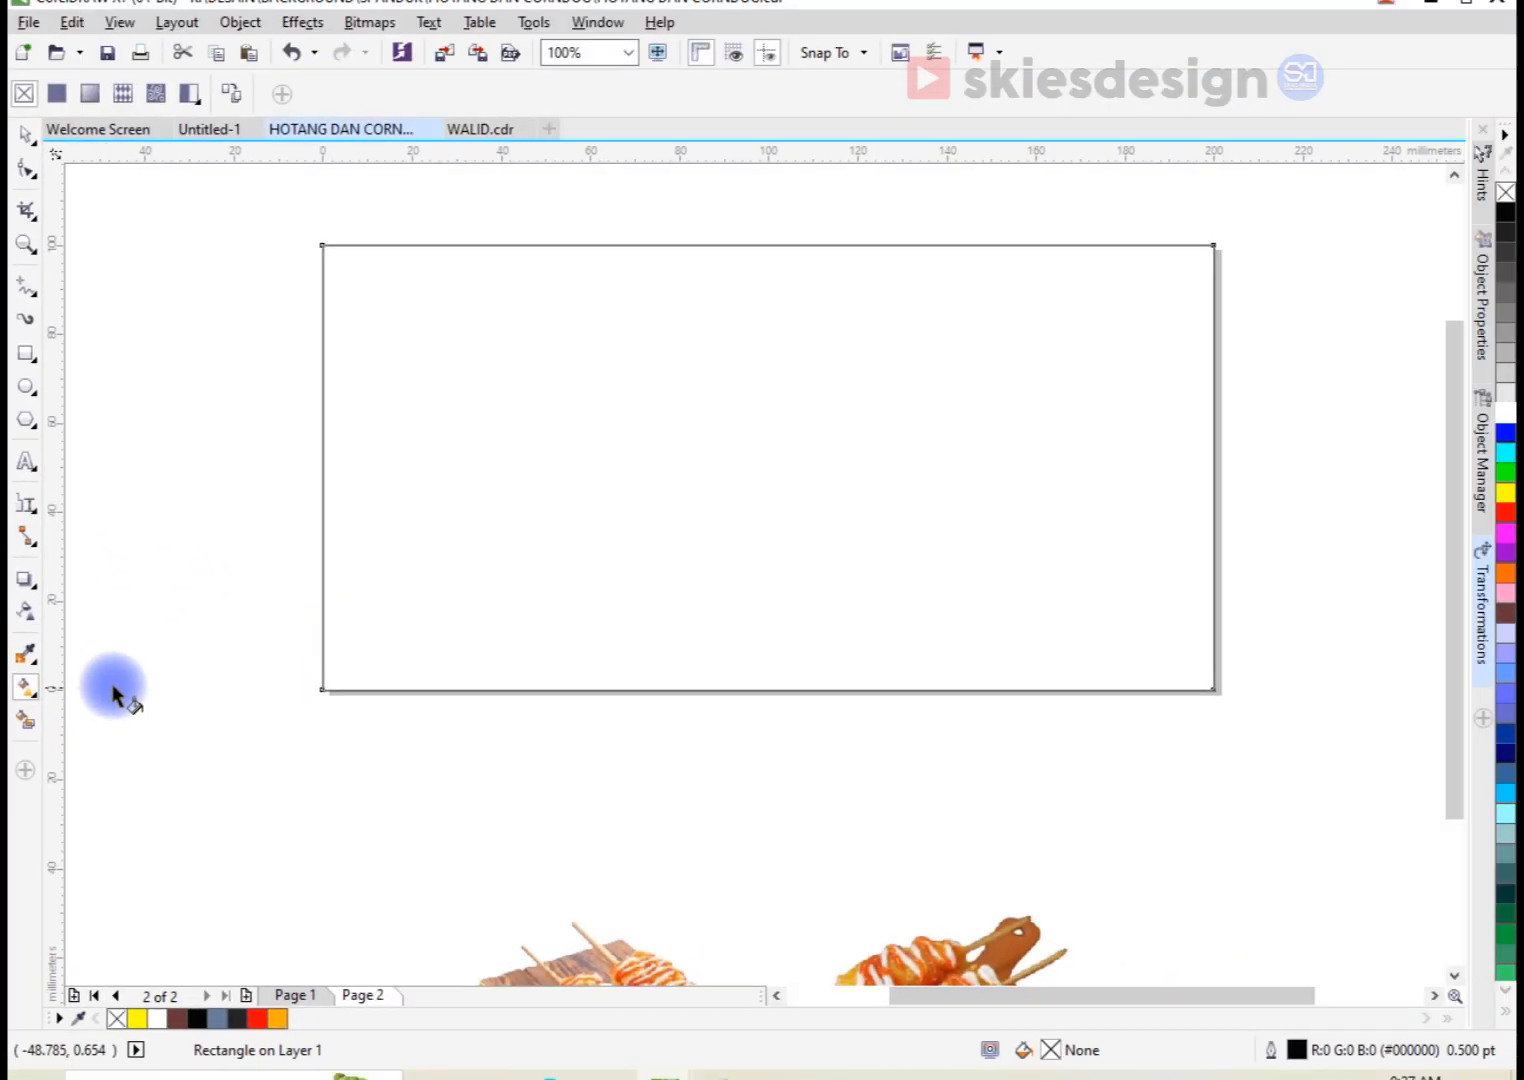
{"action": "left_click_drag", "start_coordinate": [768, 686], "coordinate": [768, 246]}
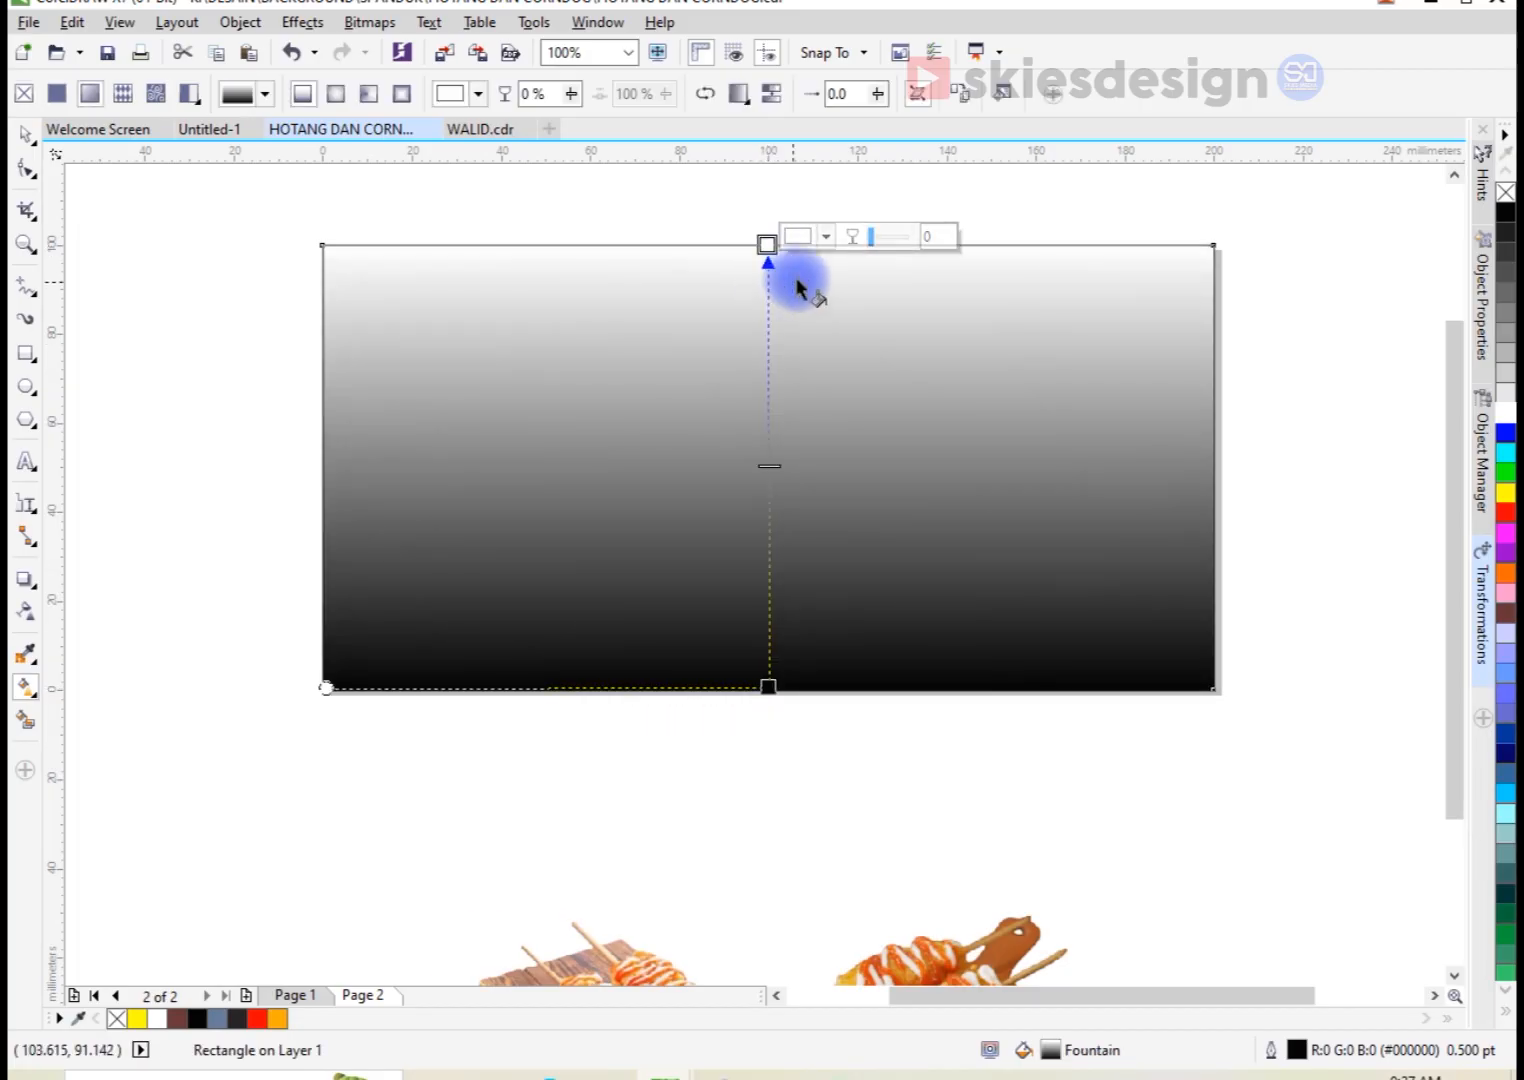
Step: Colour the gradient bright red at the rectangle's top and dark red #520000 at its bottom
{"action": "left_click", "coordinate": [824, 236]}
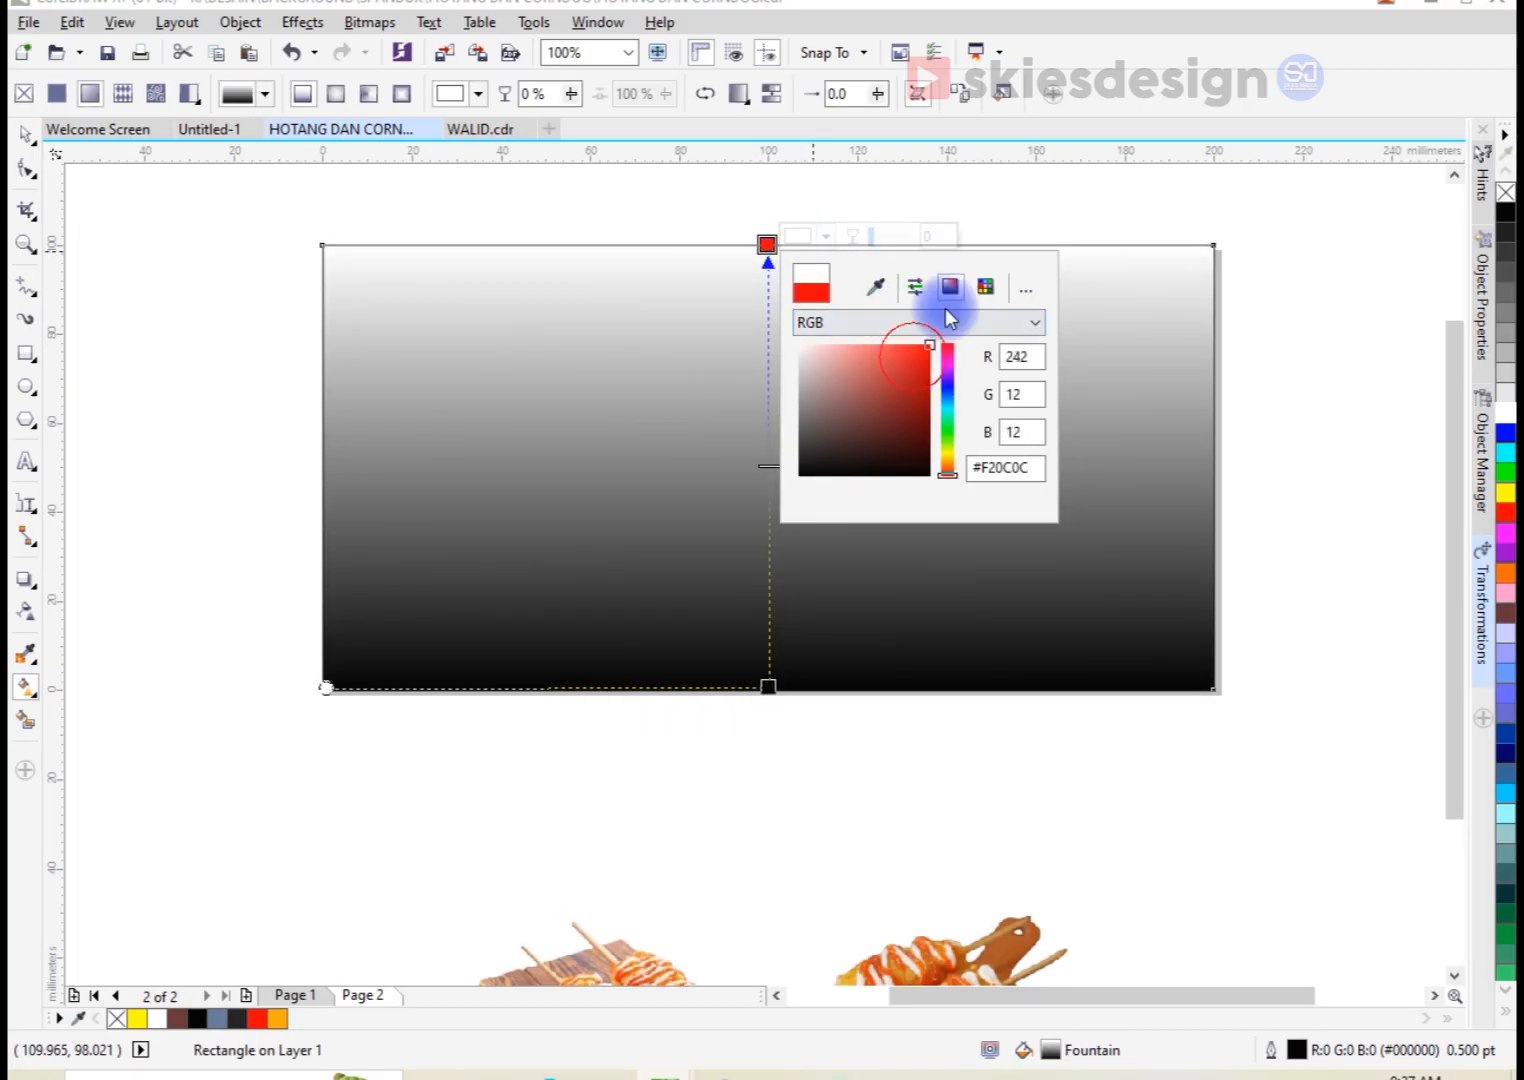
{"action": "left_click", "coordinate": [768, 686]}
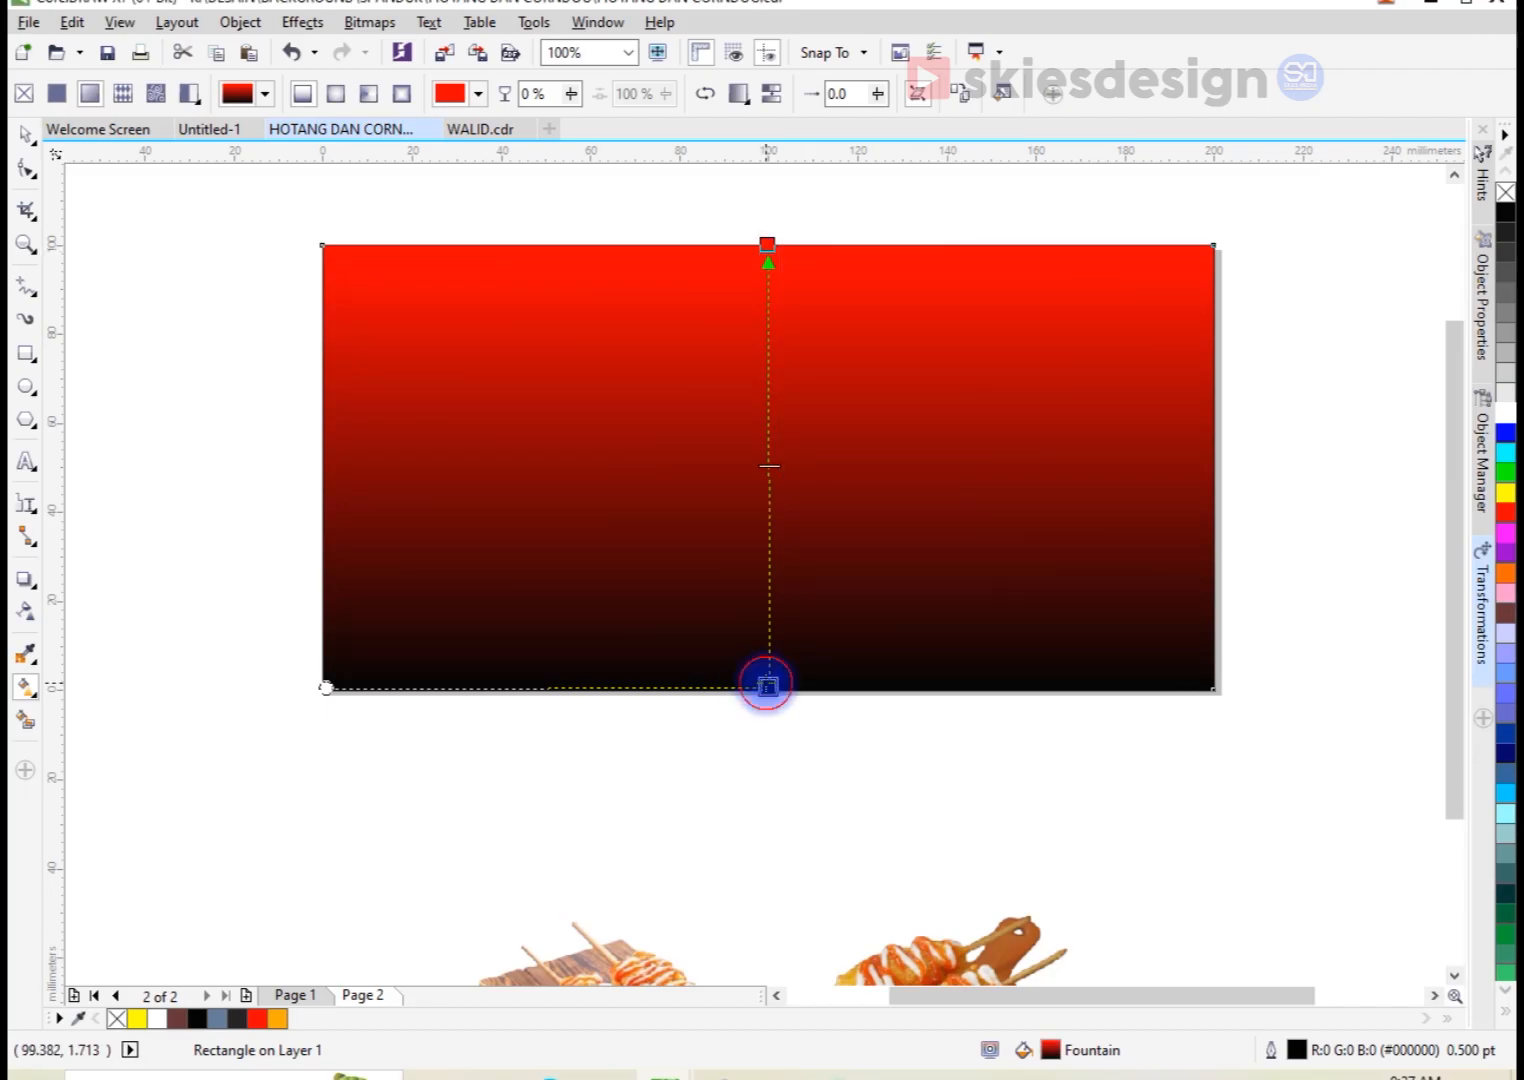
{"action": "left_click", "coordinate": [832, 679]}
{"action": "left_click_drag", "start_coordinate": [895, 797], "coordinate": [957, 878]}
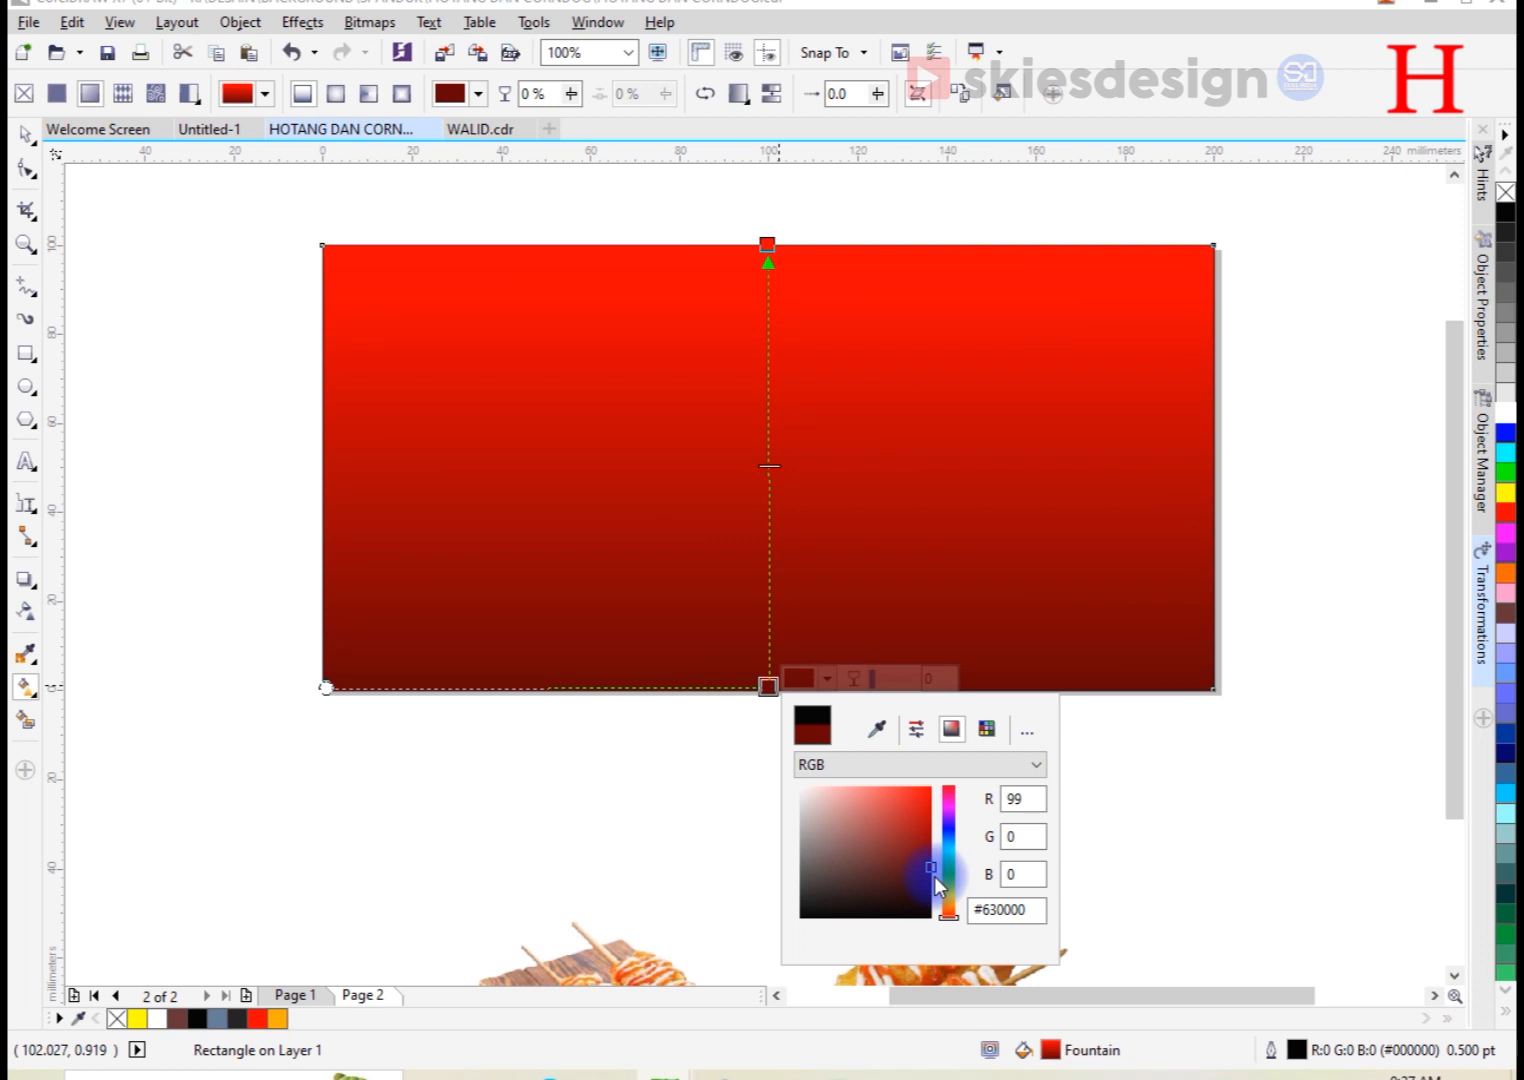
{"action": "left_click", "coordinate": [766, 241]}
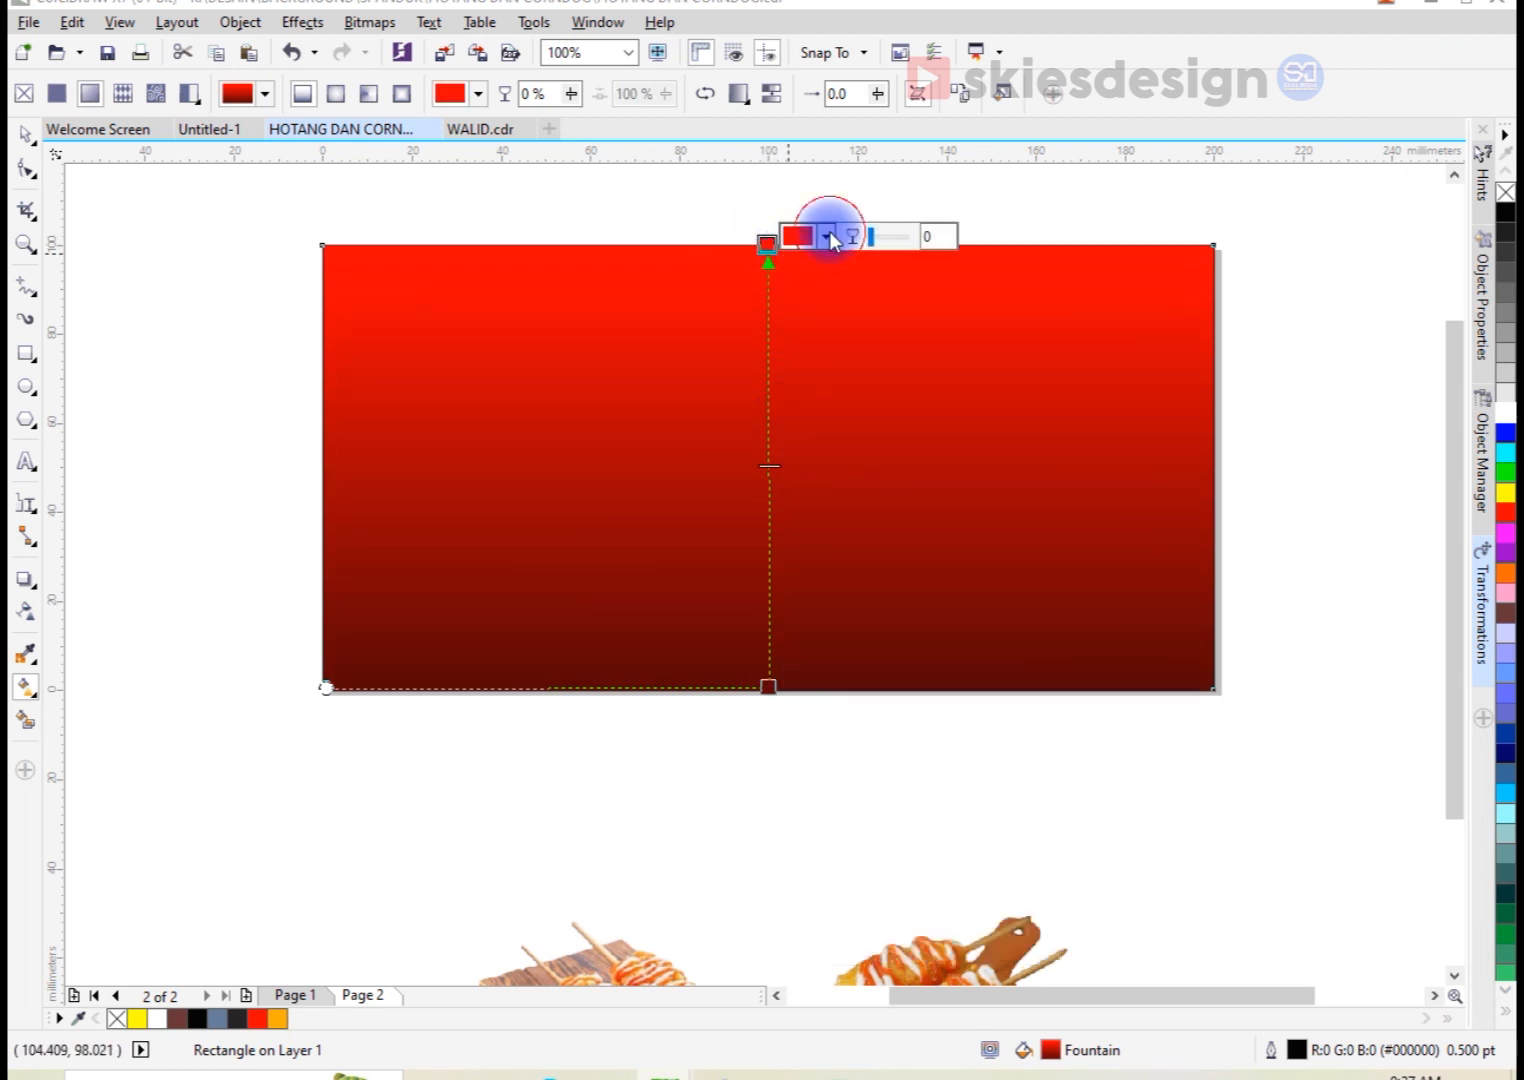
{"action": "left_click", "coordinate": [829, 237]}
{"action": "left_click", "coordinate": [863, 199]}
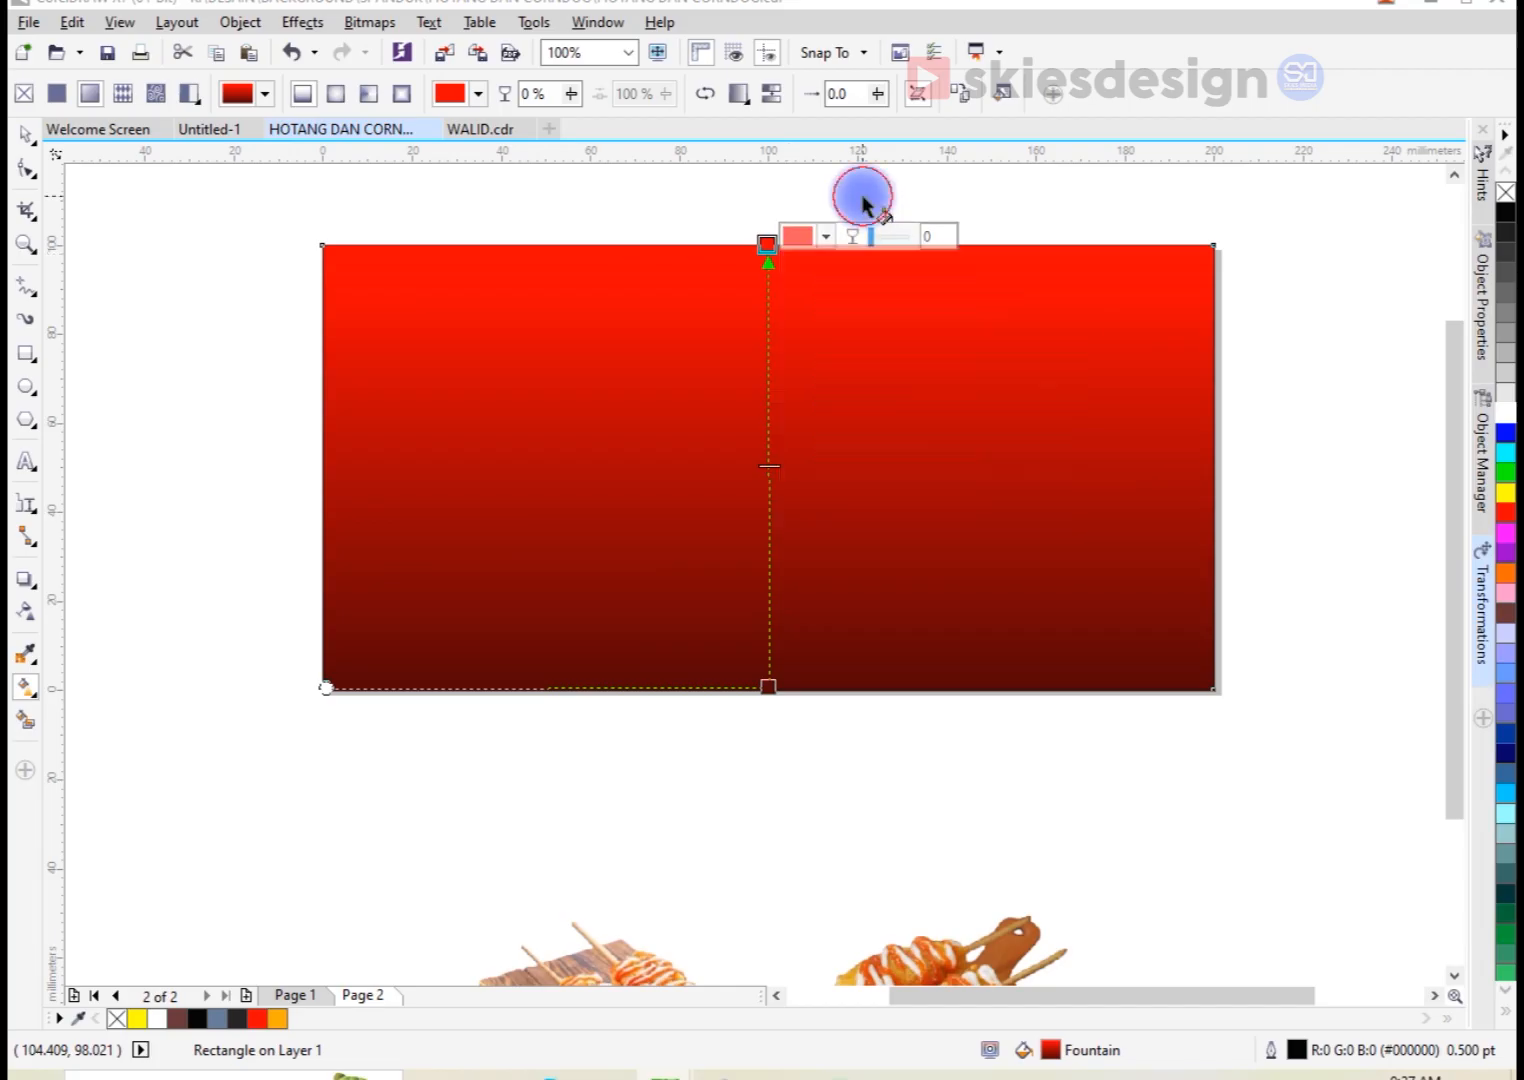
{"action": "left_click", "coordinate": [25, 133]}
{"action": "left_click", "coordinate": [160, 310]}
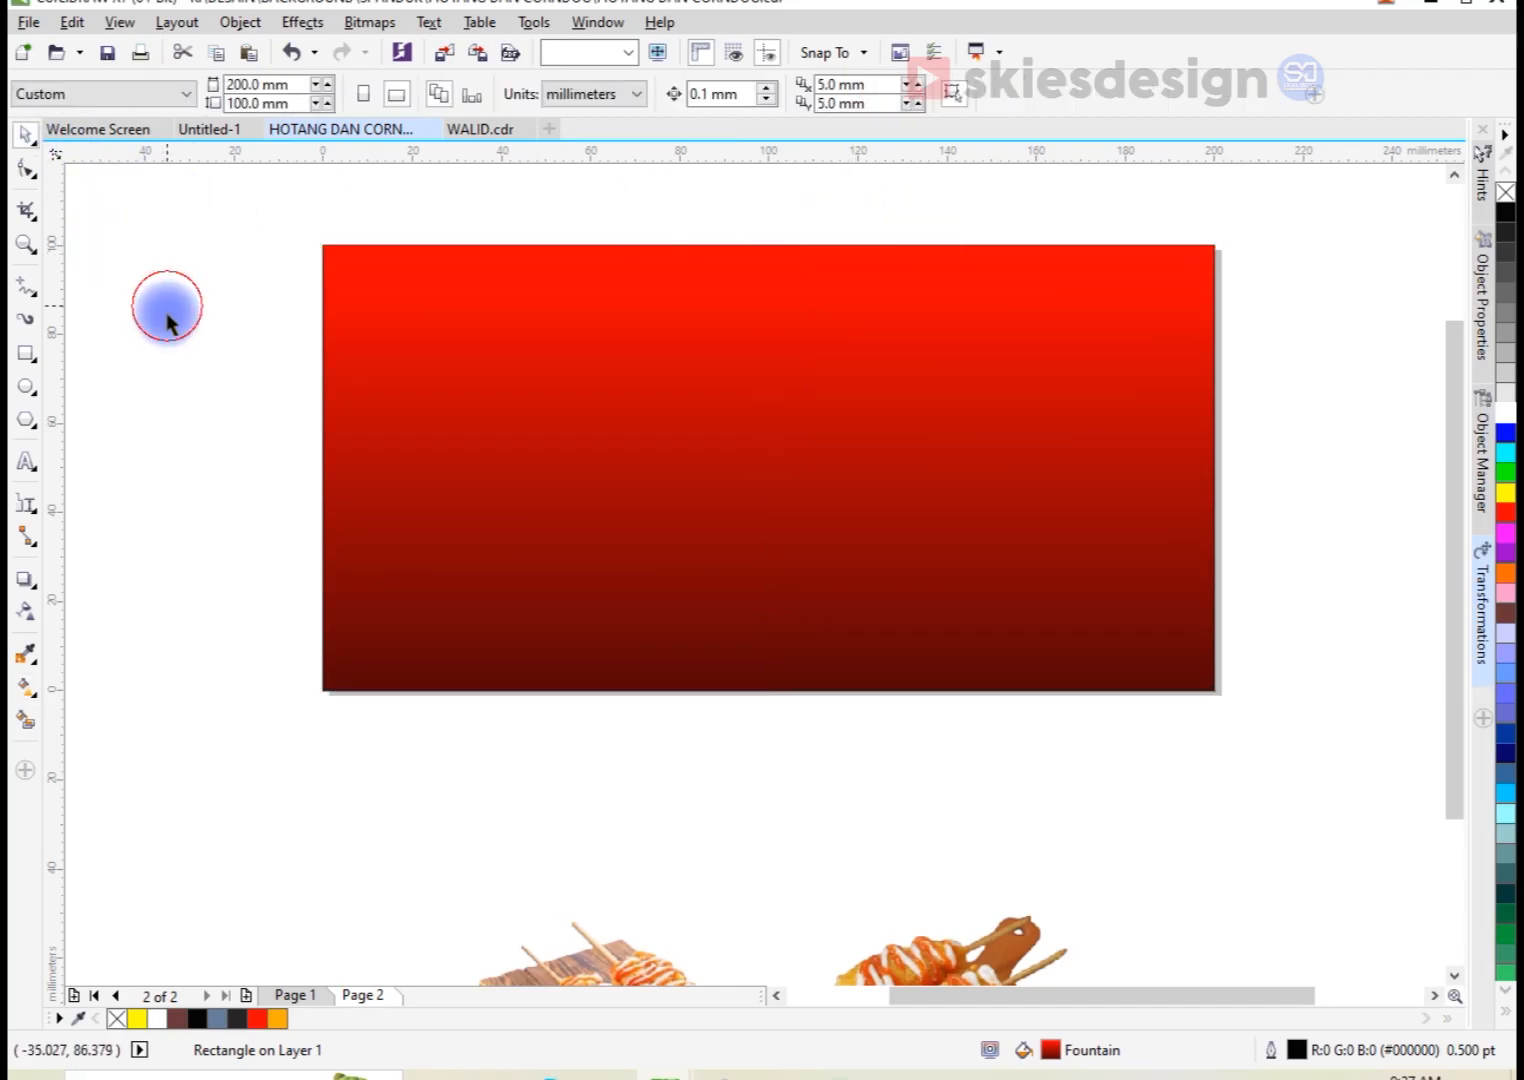
Step: Add the artistic text "CORNDOG & HOTANG" on the red banner
{"action": "left_click", "coordinate": [32, 474]}
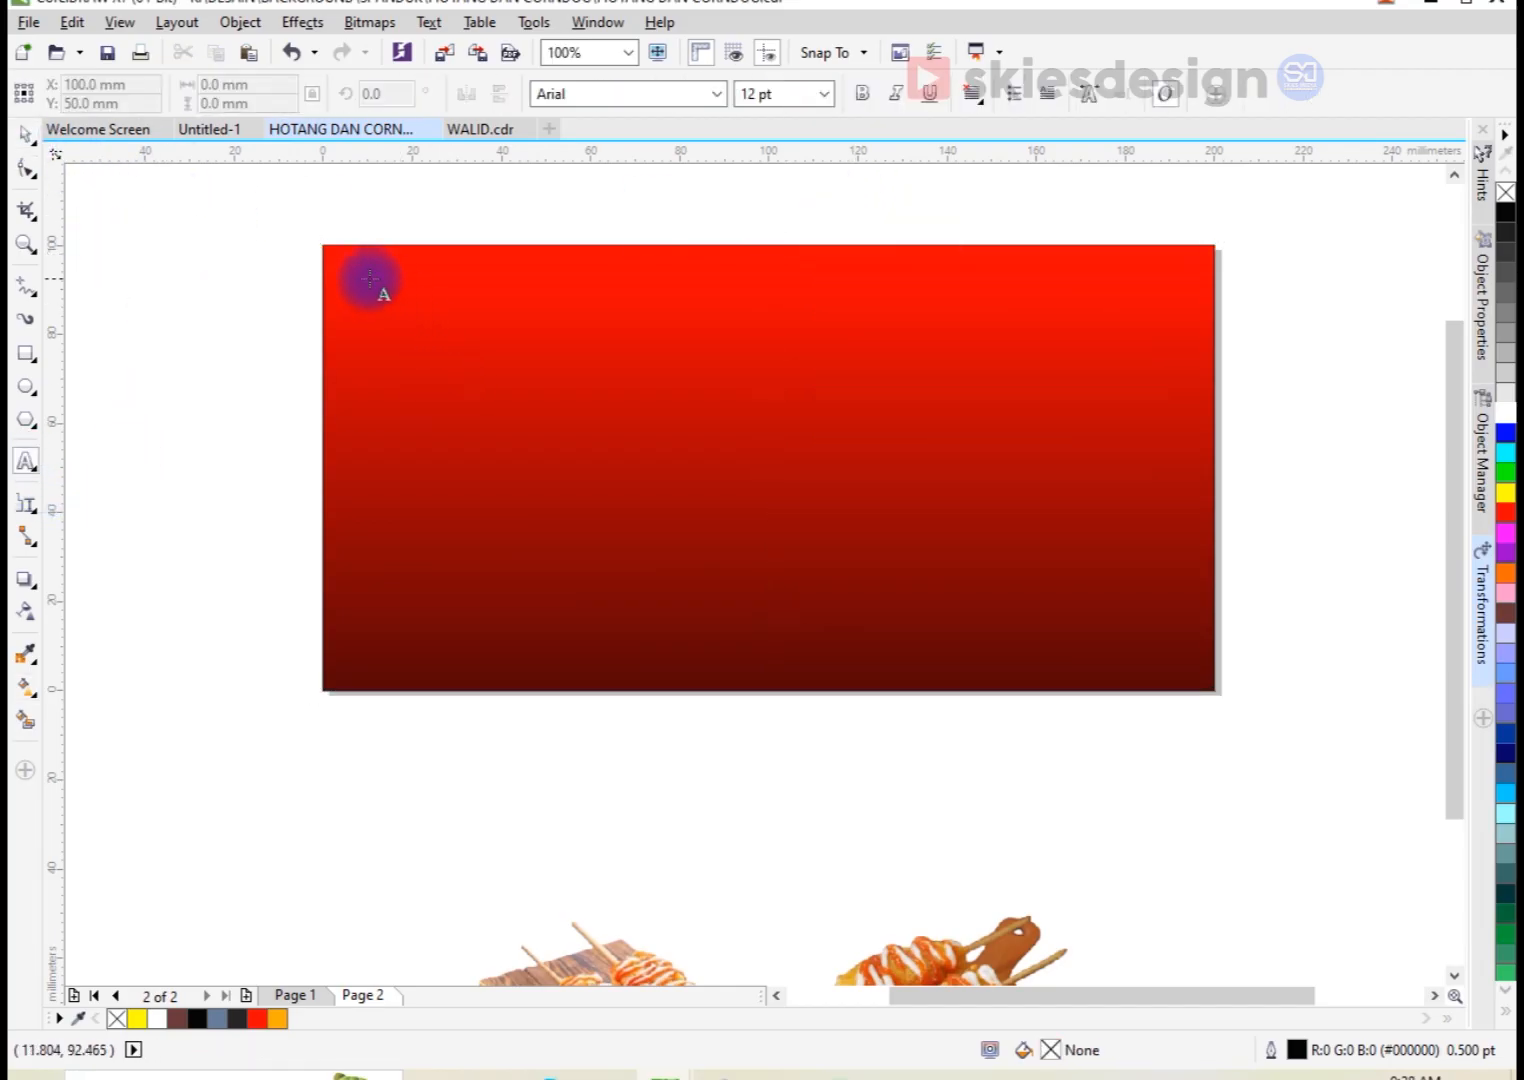
{"action": "left_click", "coordinate": [544, 437]}
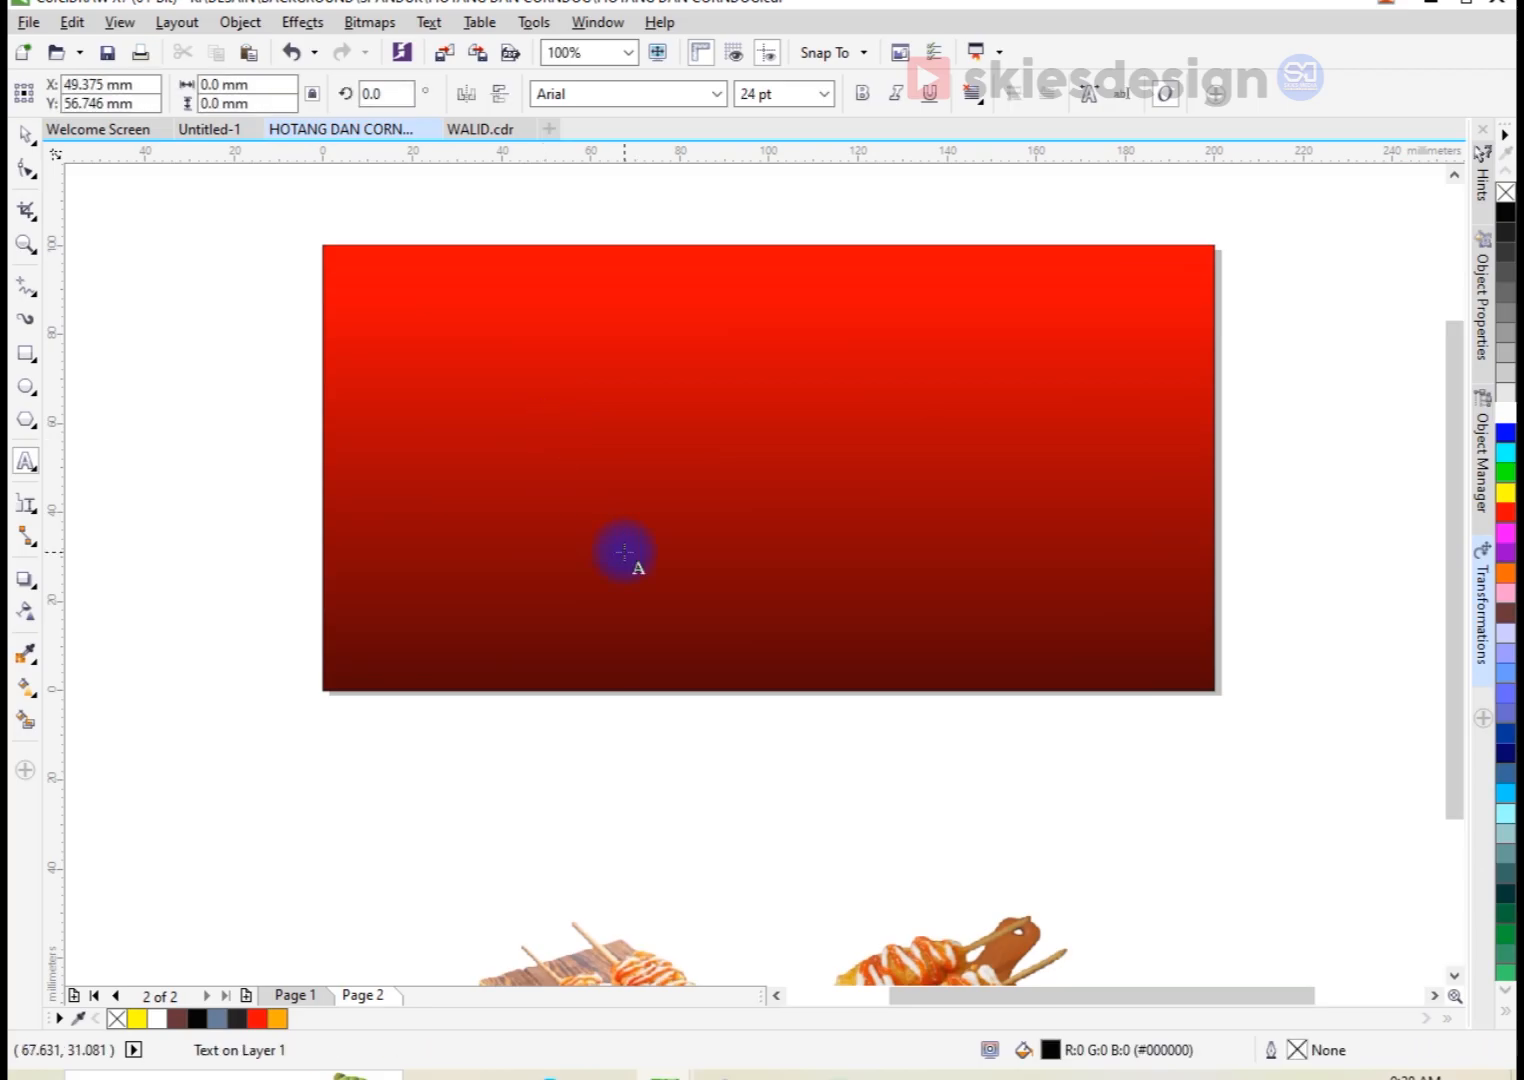
{"action": "type", "text": "Cor"}
{"action": "key", "text": "BackSpace"}
{"action": "key", "text": "BackSpace"}
{"action": "key", "text": "Caps_Lock"}
{"action": "type", "text": "R"}
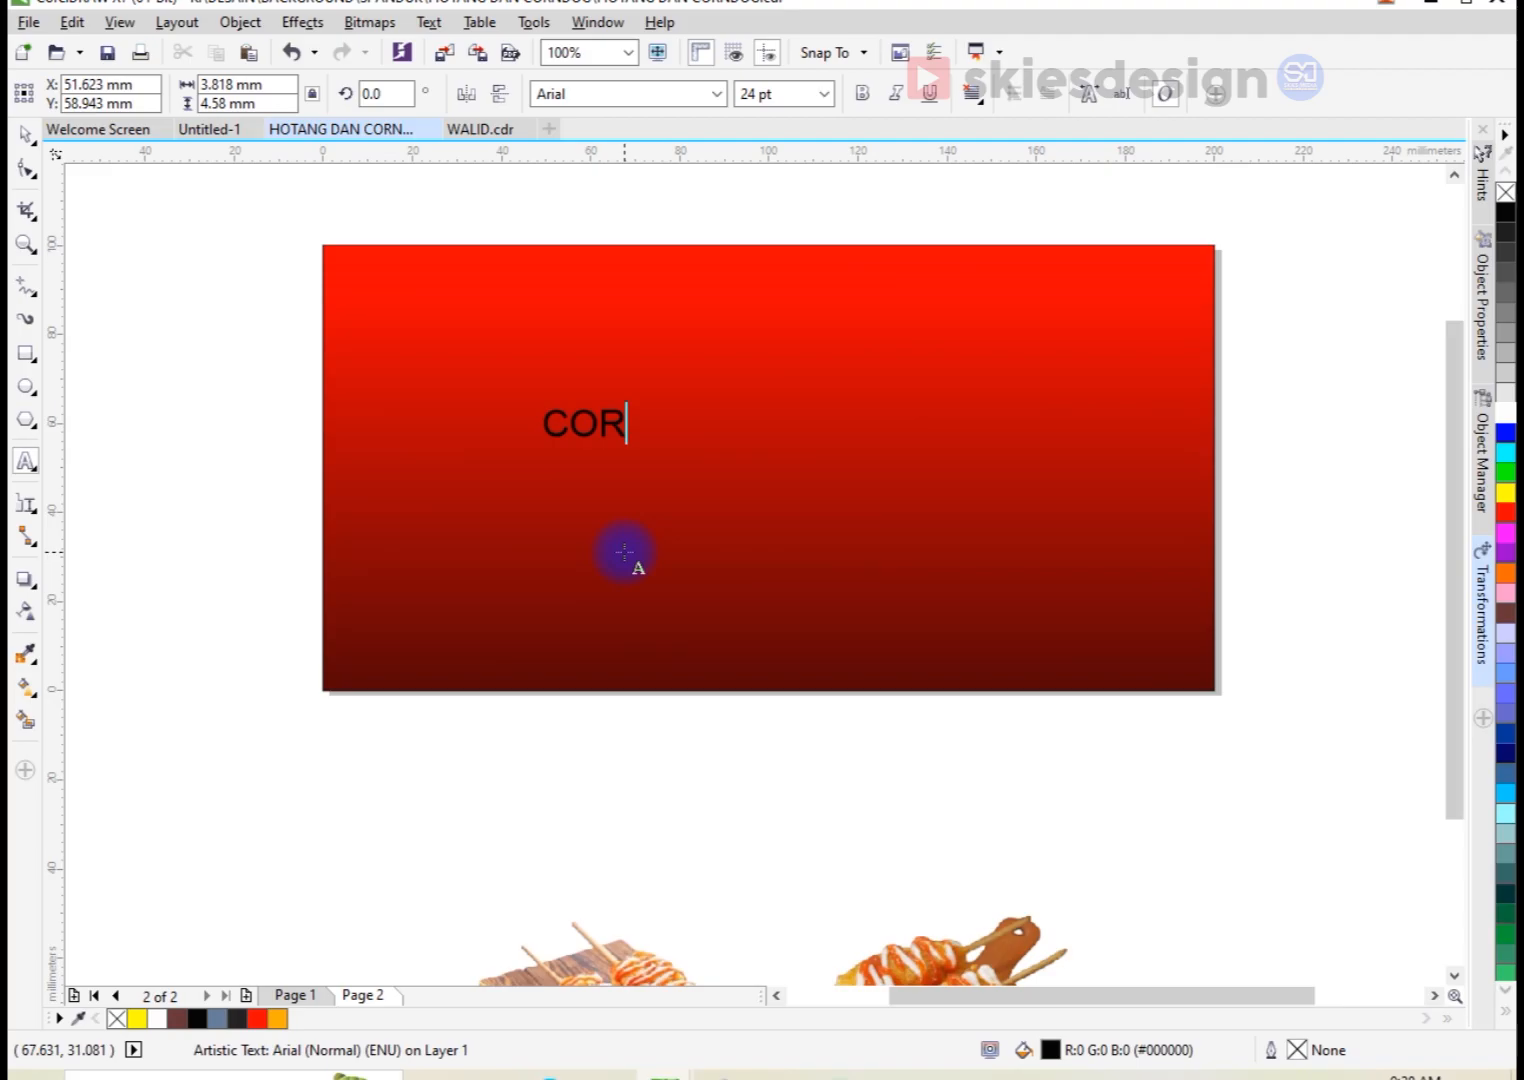
{"action": "type", "text": "NDOG & HOTANG"}
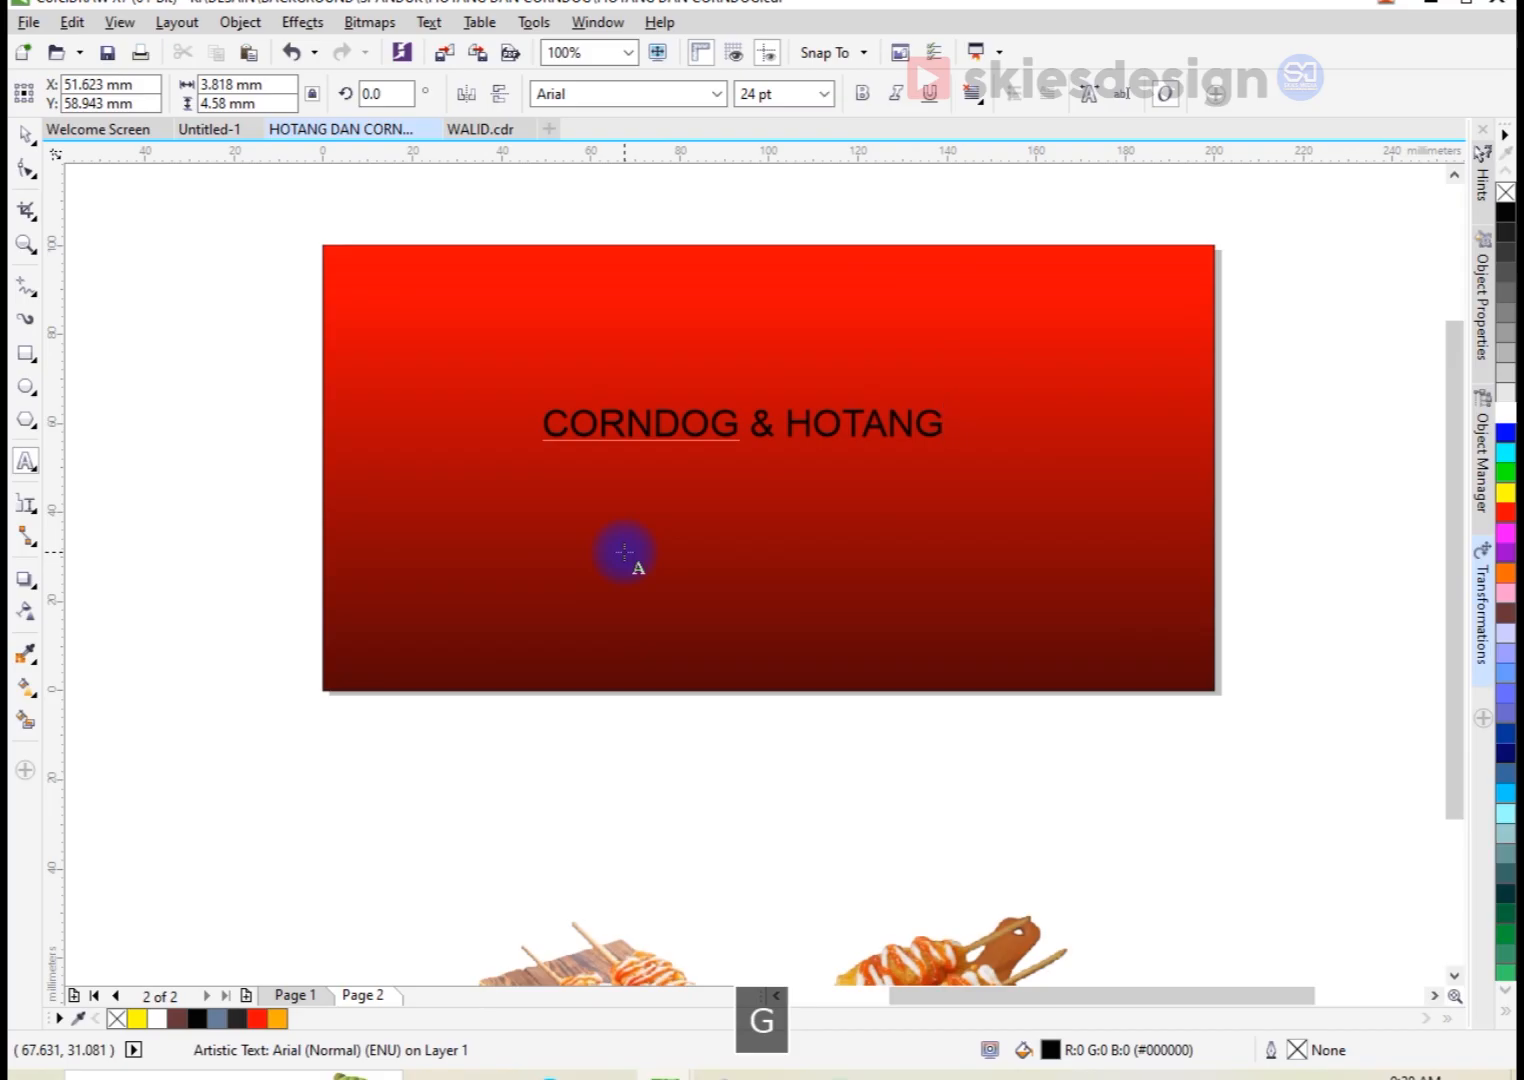
Step: Move the title to the banner's upper right area and set its font to AhkioW00-Bold
{"action": "left_click", "coordinate": [25, 133]}
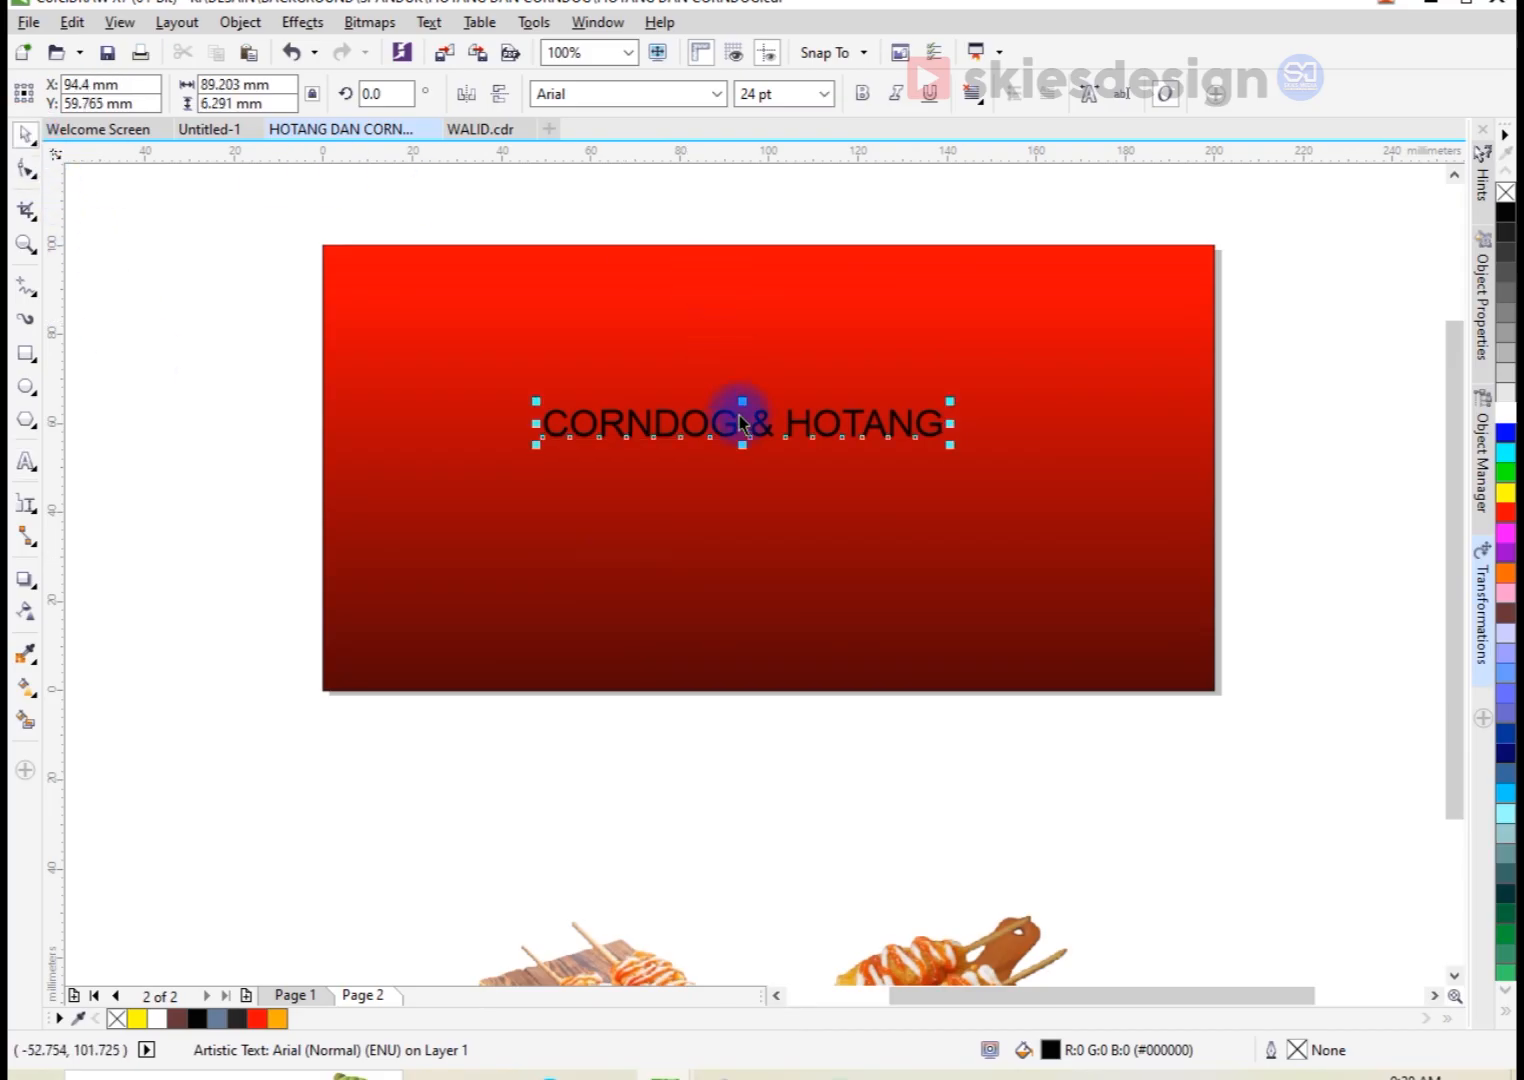
{"action": "left_click_drag", "start_coordinate": [755, 422], "coordinate": [996, 336]}
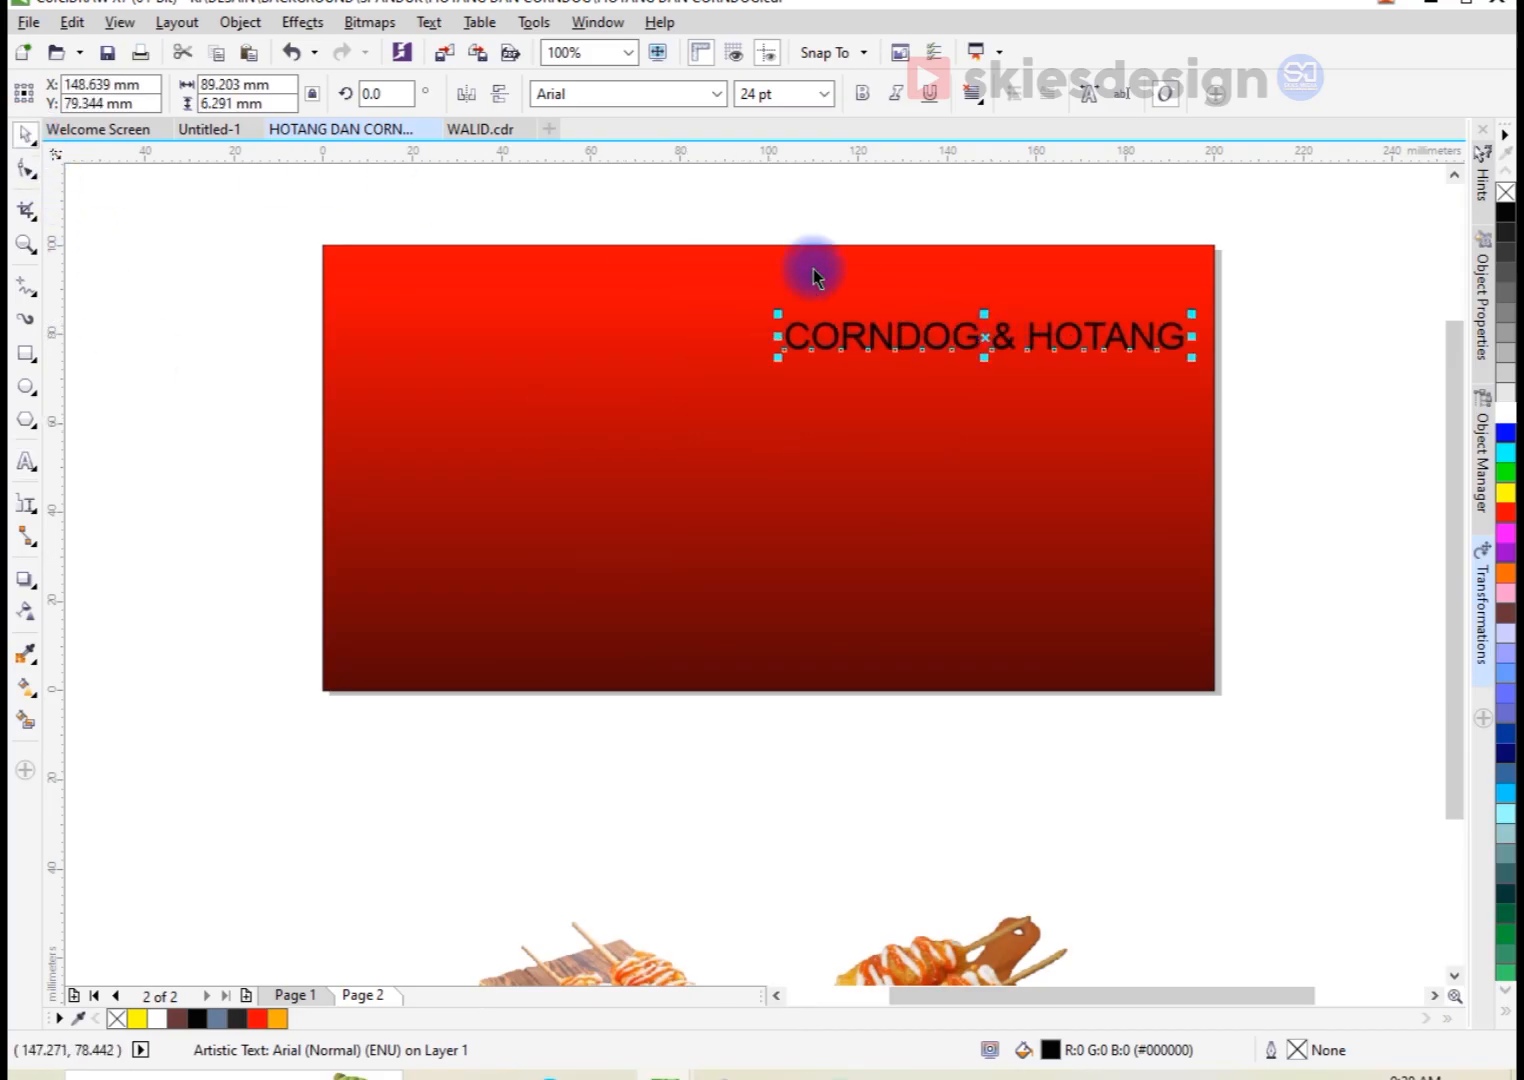
{"action": "left_click", "coordinate": [717, 94]}
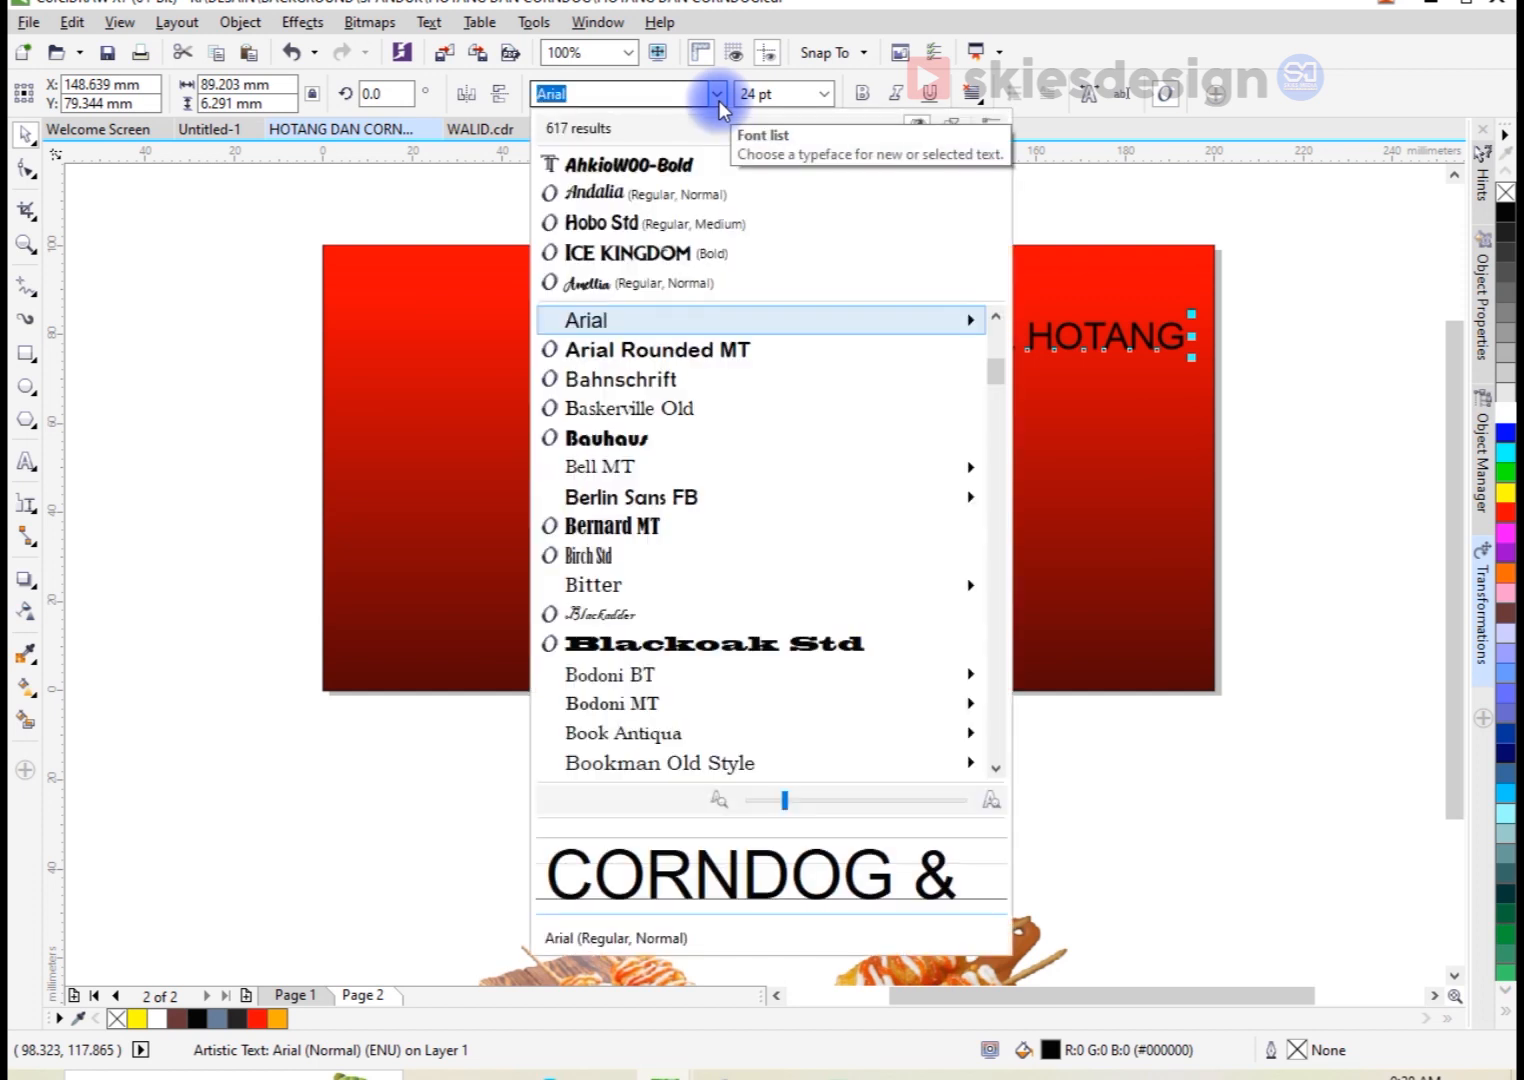
{"action": "left_click", "coordinate": [646, 163]}
Step: Enlarge the title to about 164 mm wide and fill it with yellow
{"action": "left_click_drag", "start_coordinate": [777, 362], "coordinate": [405, 428]}
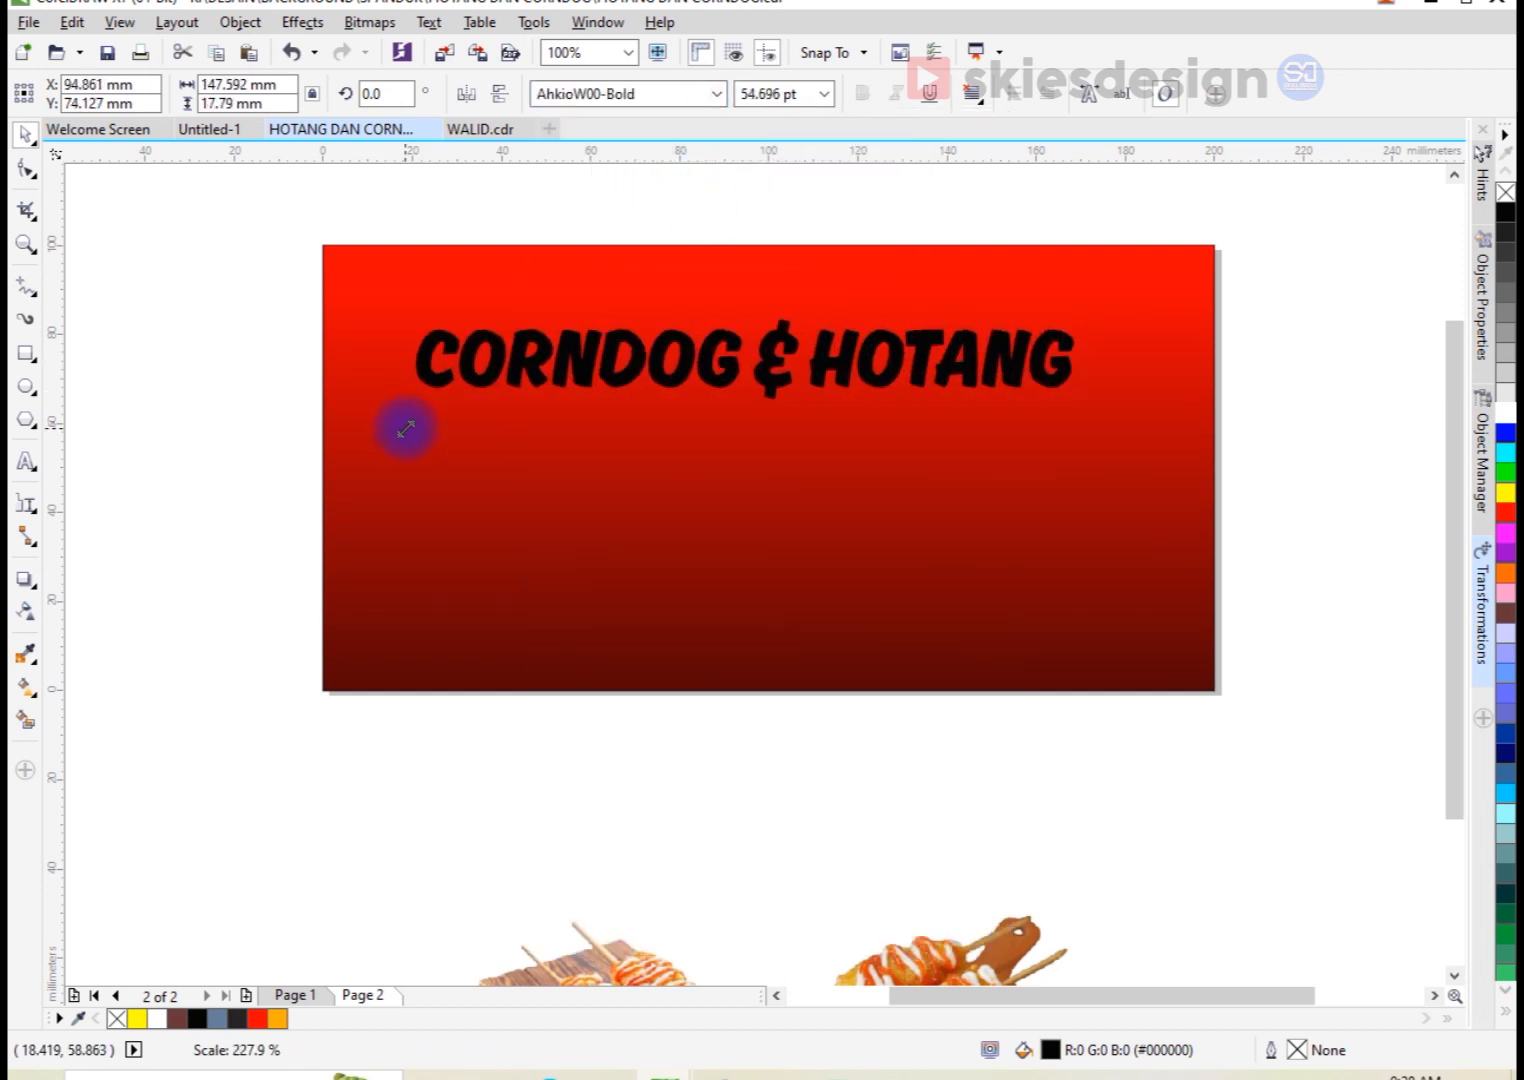
{"action": "left_click", "coordinate": [1505, 492]}
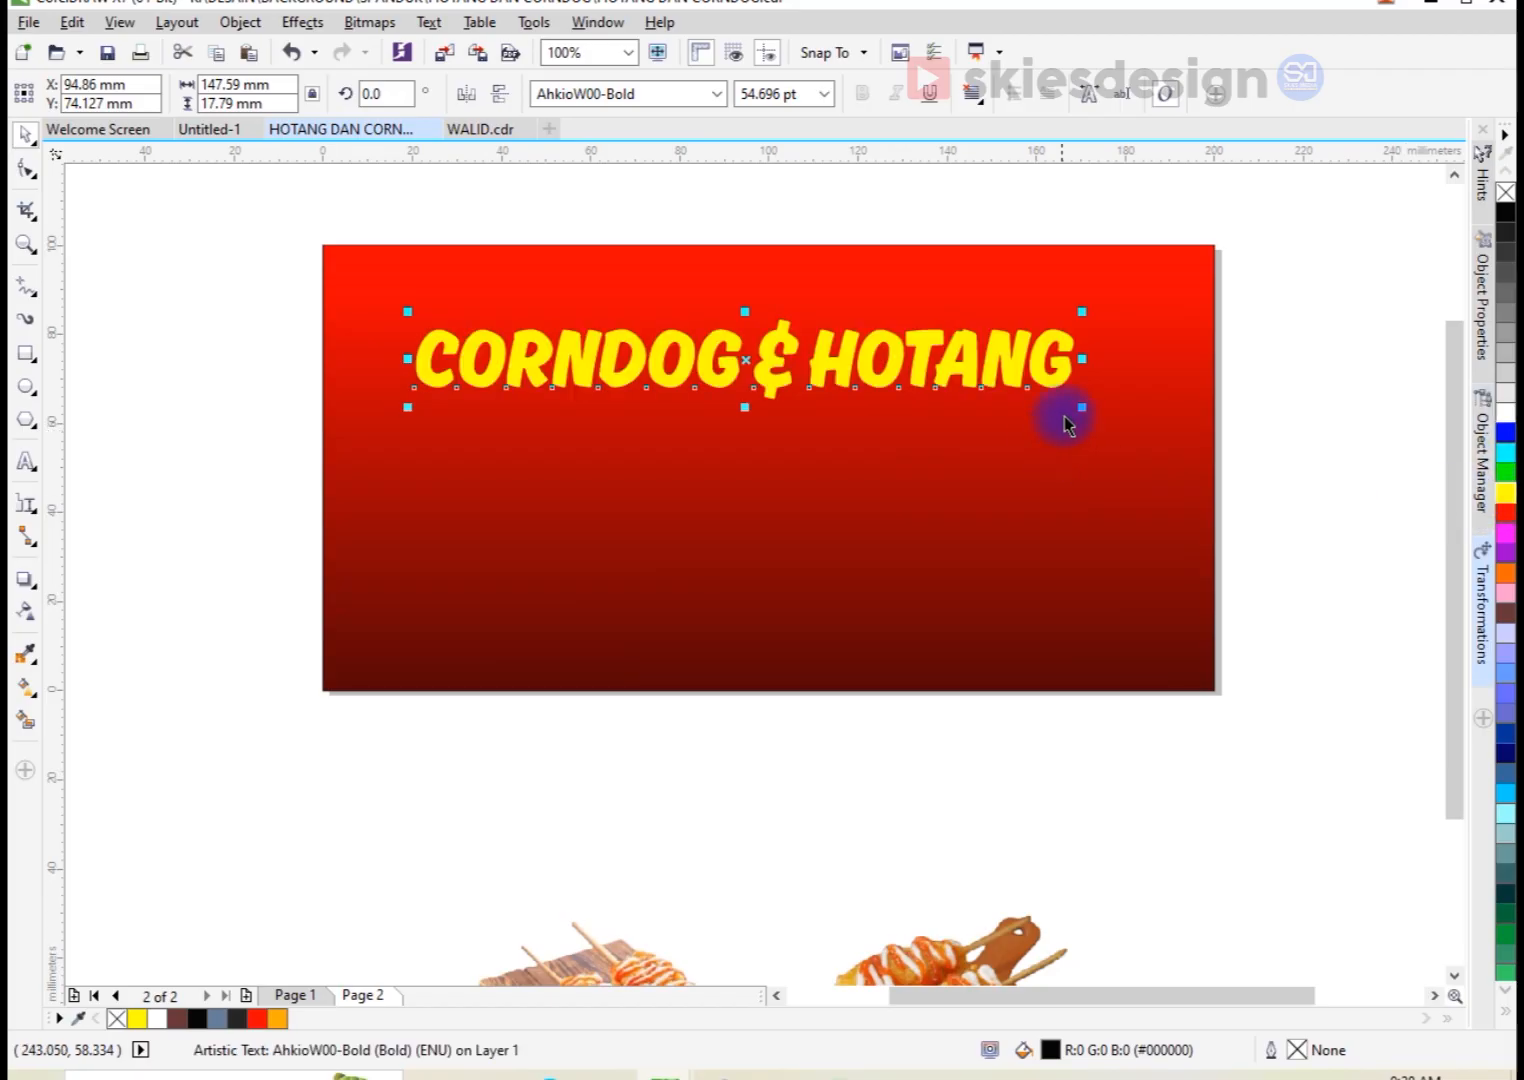
{"action": "left_click_drag", "start_coordinate": [1084, 408], "coordinate": [1140, 461]}
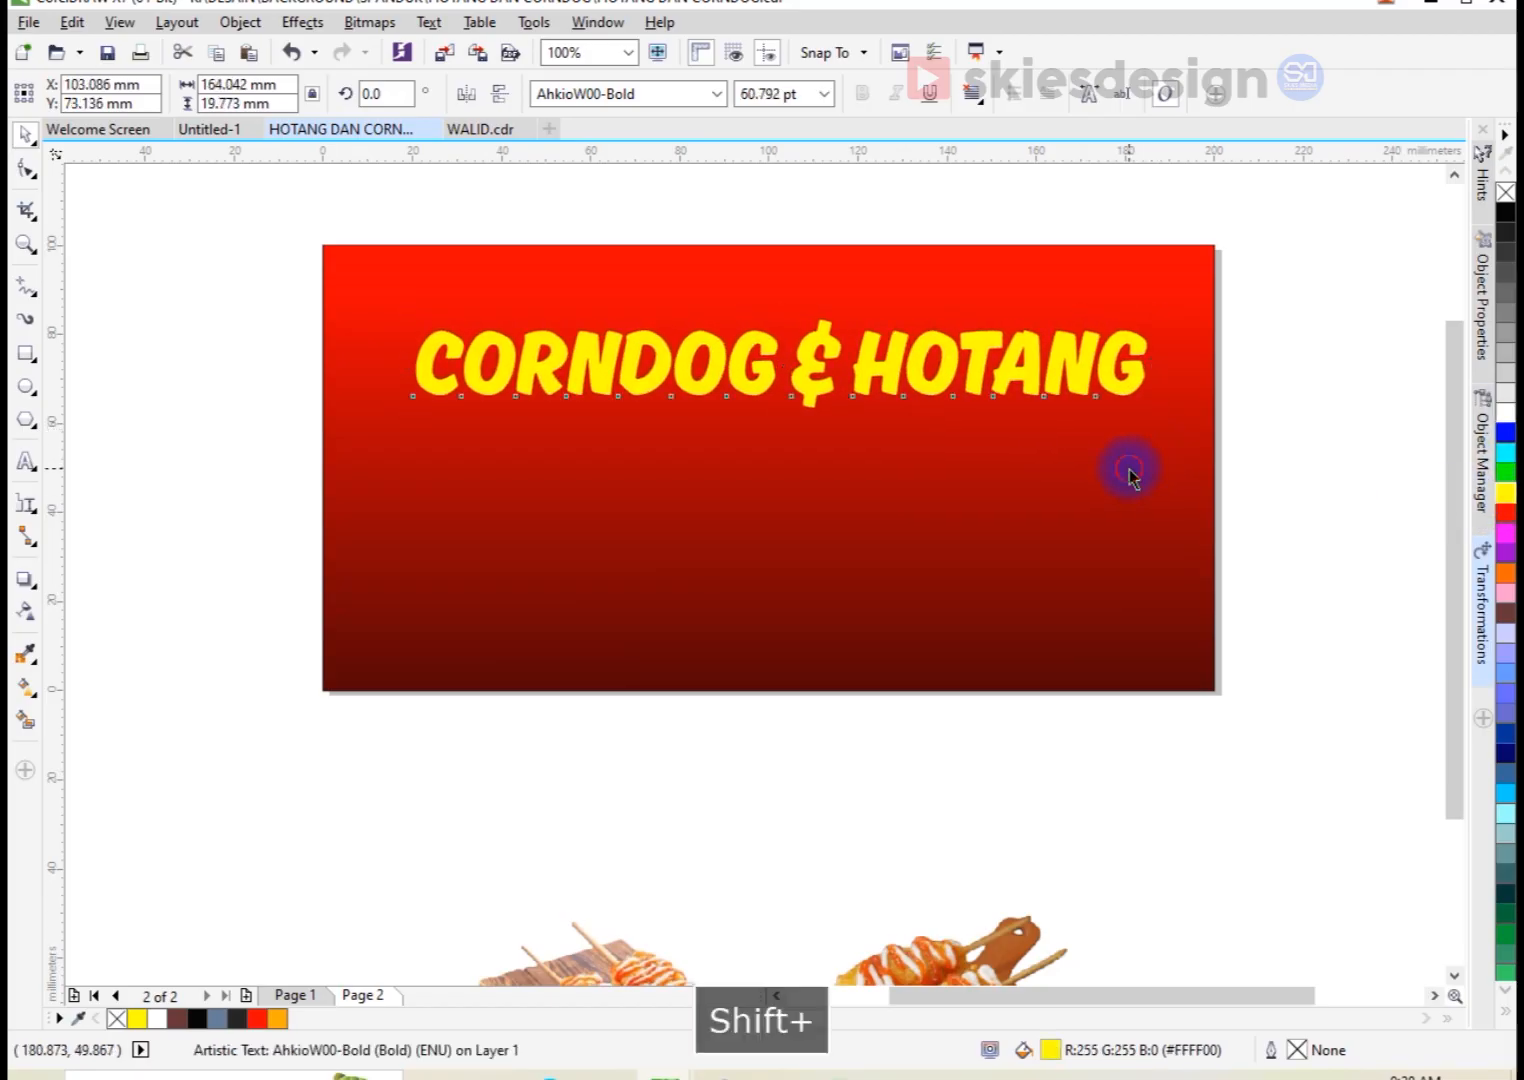
Step: Centre the title horizontally on the gradient rectangle and move it up to about Y 79 mm
{"action": "left_click", "coordinate": [1129, 463], "text": "shift"}
{"action": "key", "text": "c"}
{"action": "key", "text": "Escape"}
{"action": "left_click_drag", "start_coordinate": [1072, 350], "coordinate": [1072, 325]}
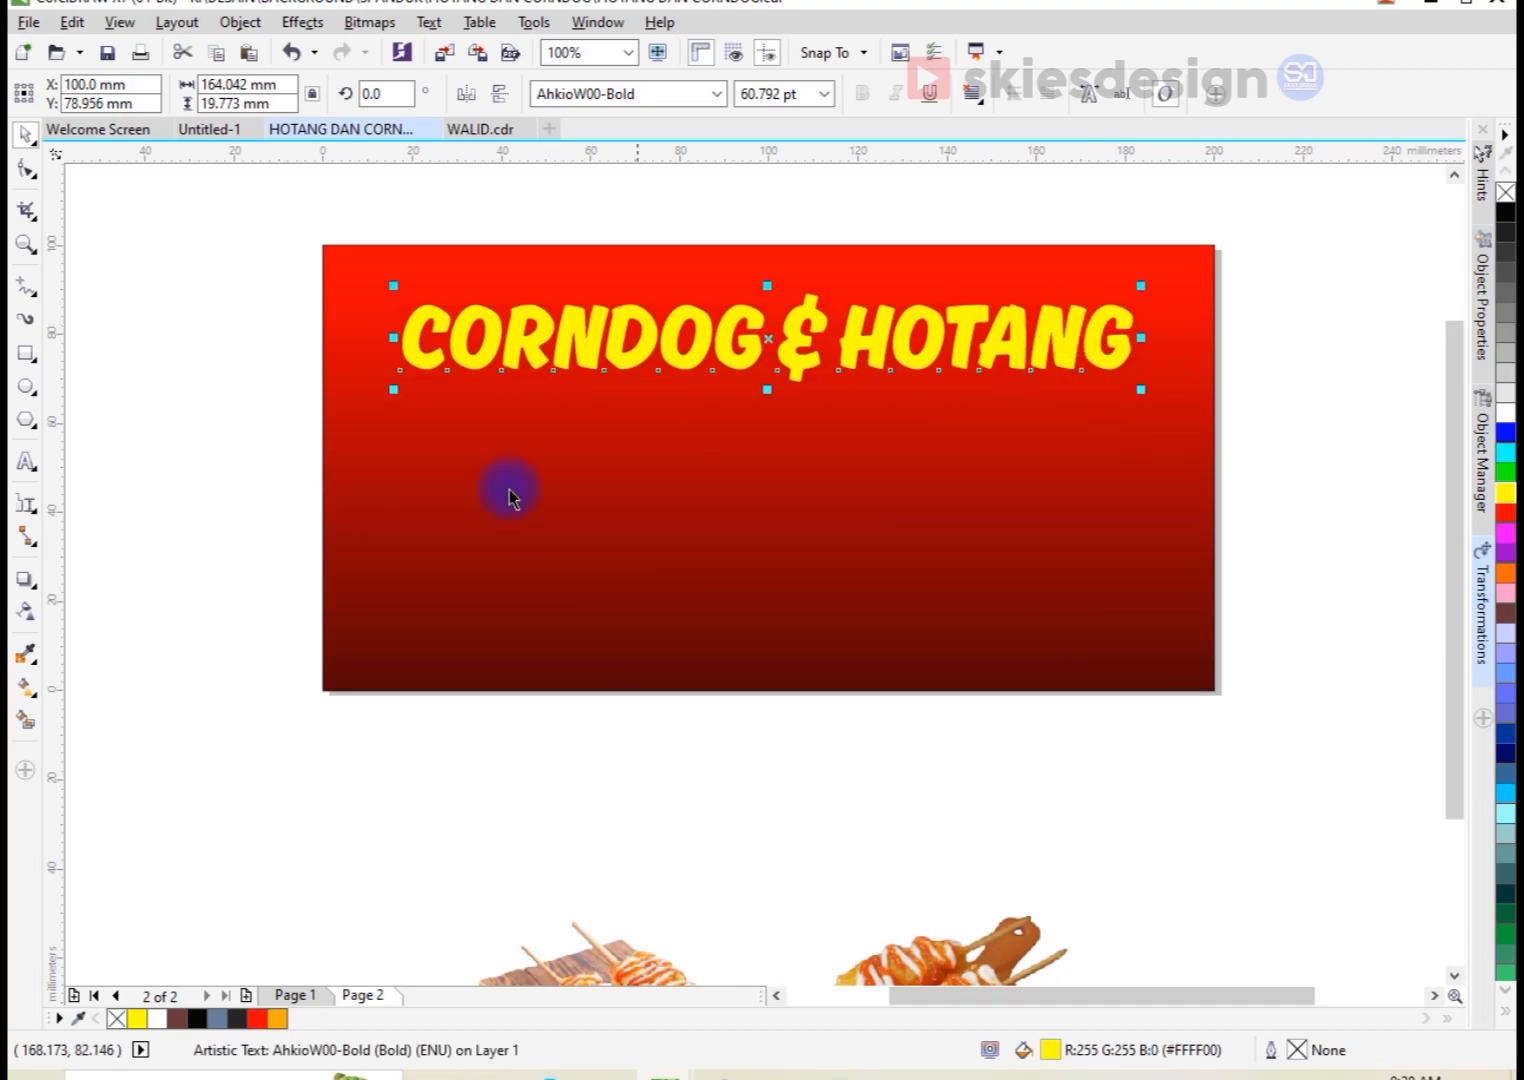
Step: Apply an unconstrained envelope to the title and bend its lower edge into an upward arch
{"action": "left_click", "coordinate": [30, 570]}
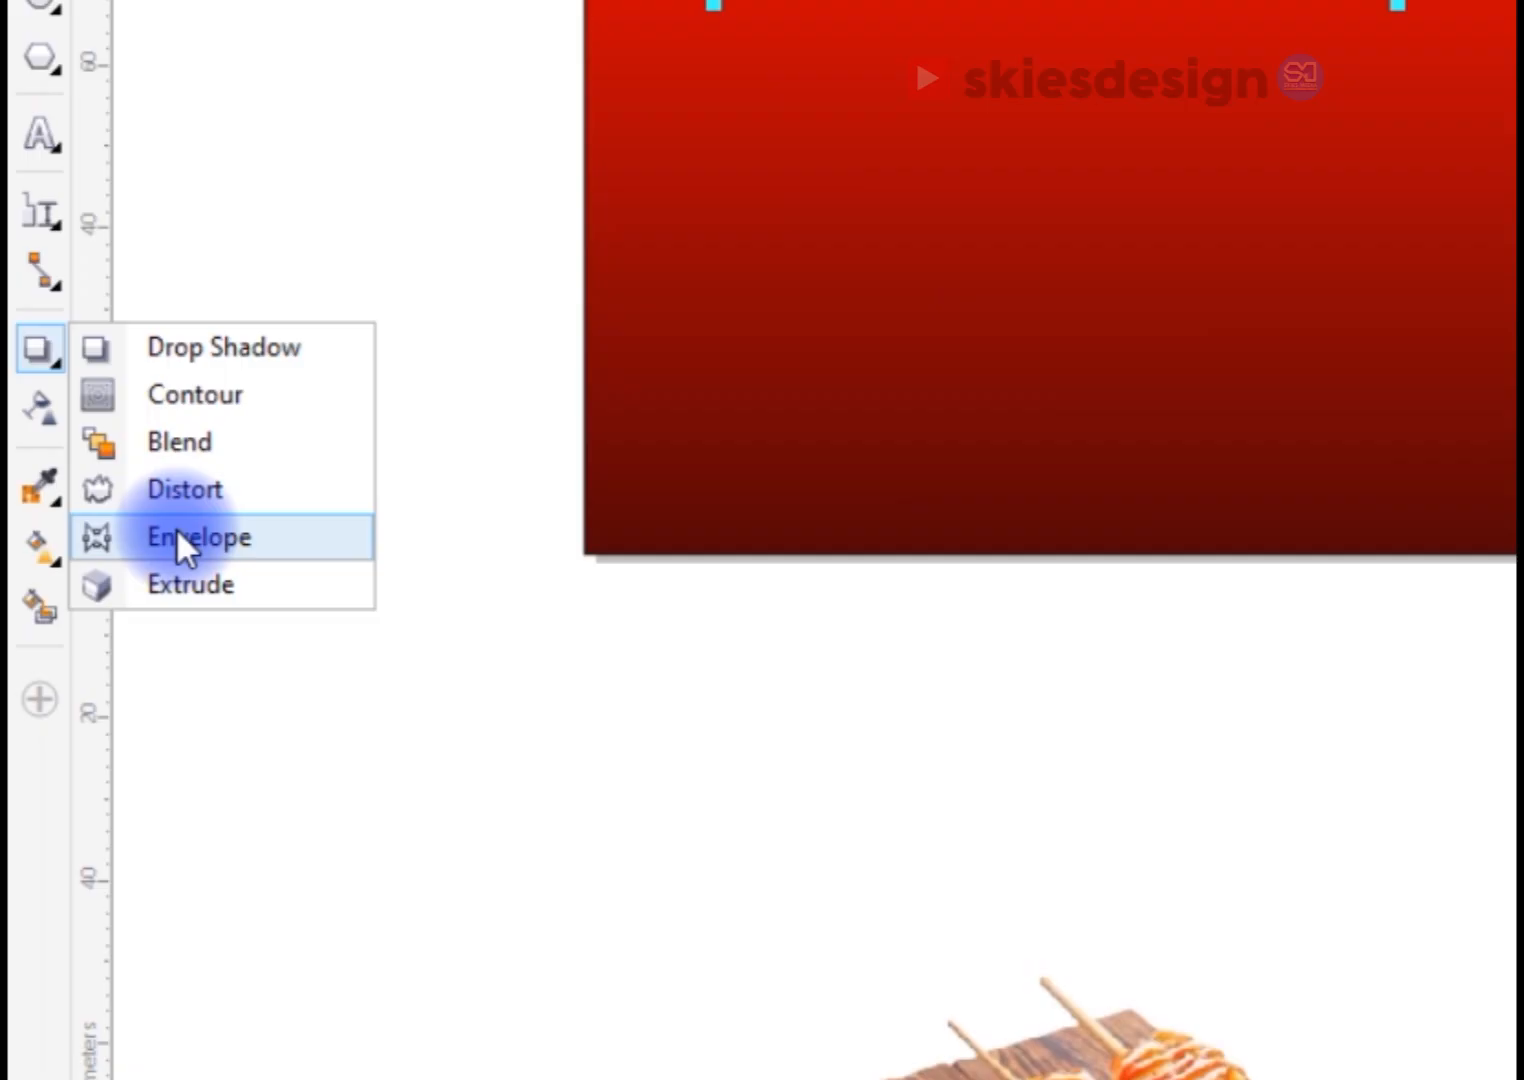
{"action": "left_click", "coordinate": [176, 527]}
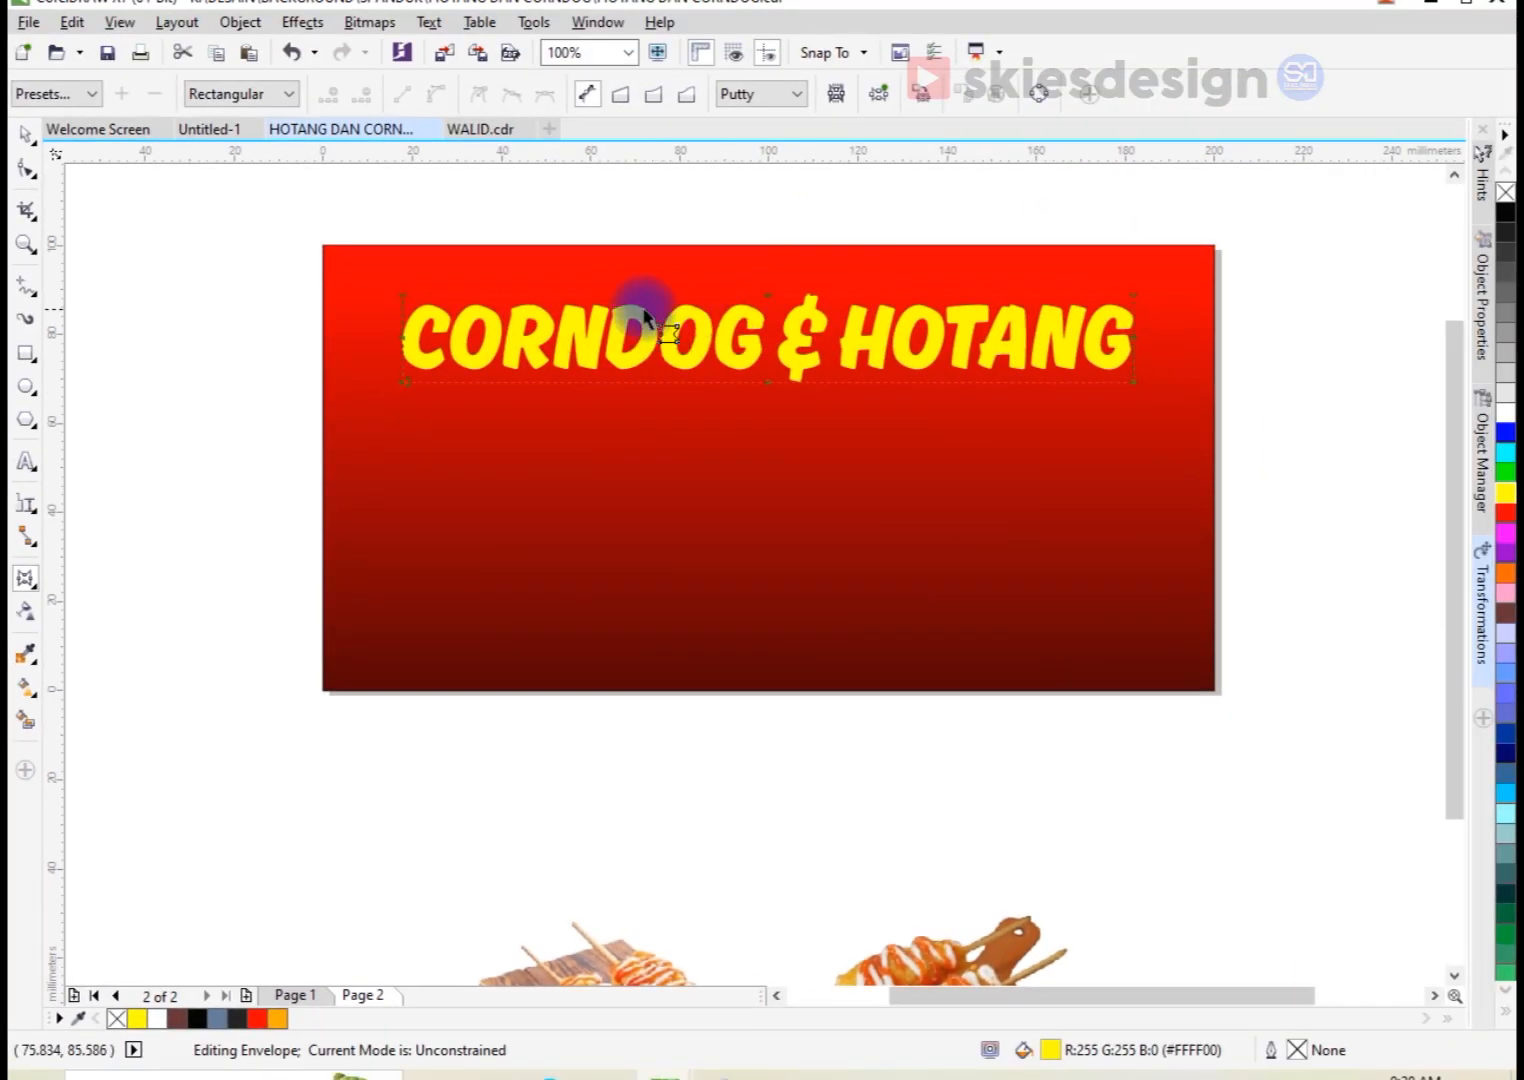
{"action": "key", "text": "z"}
{"action": "left_click_drag", "start_coordinate": [343, 248], "coordinate": [1173, 481]}
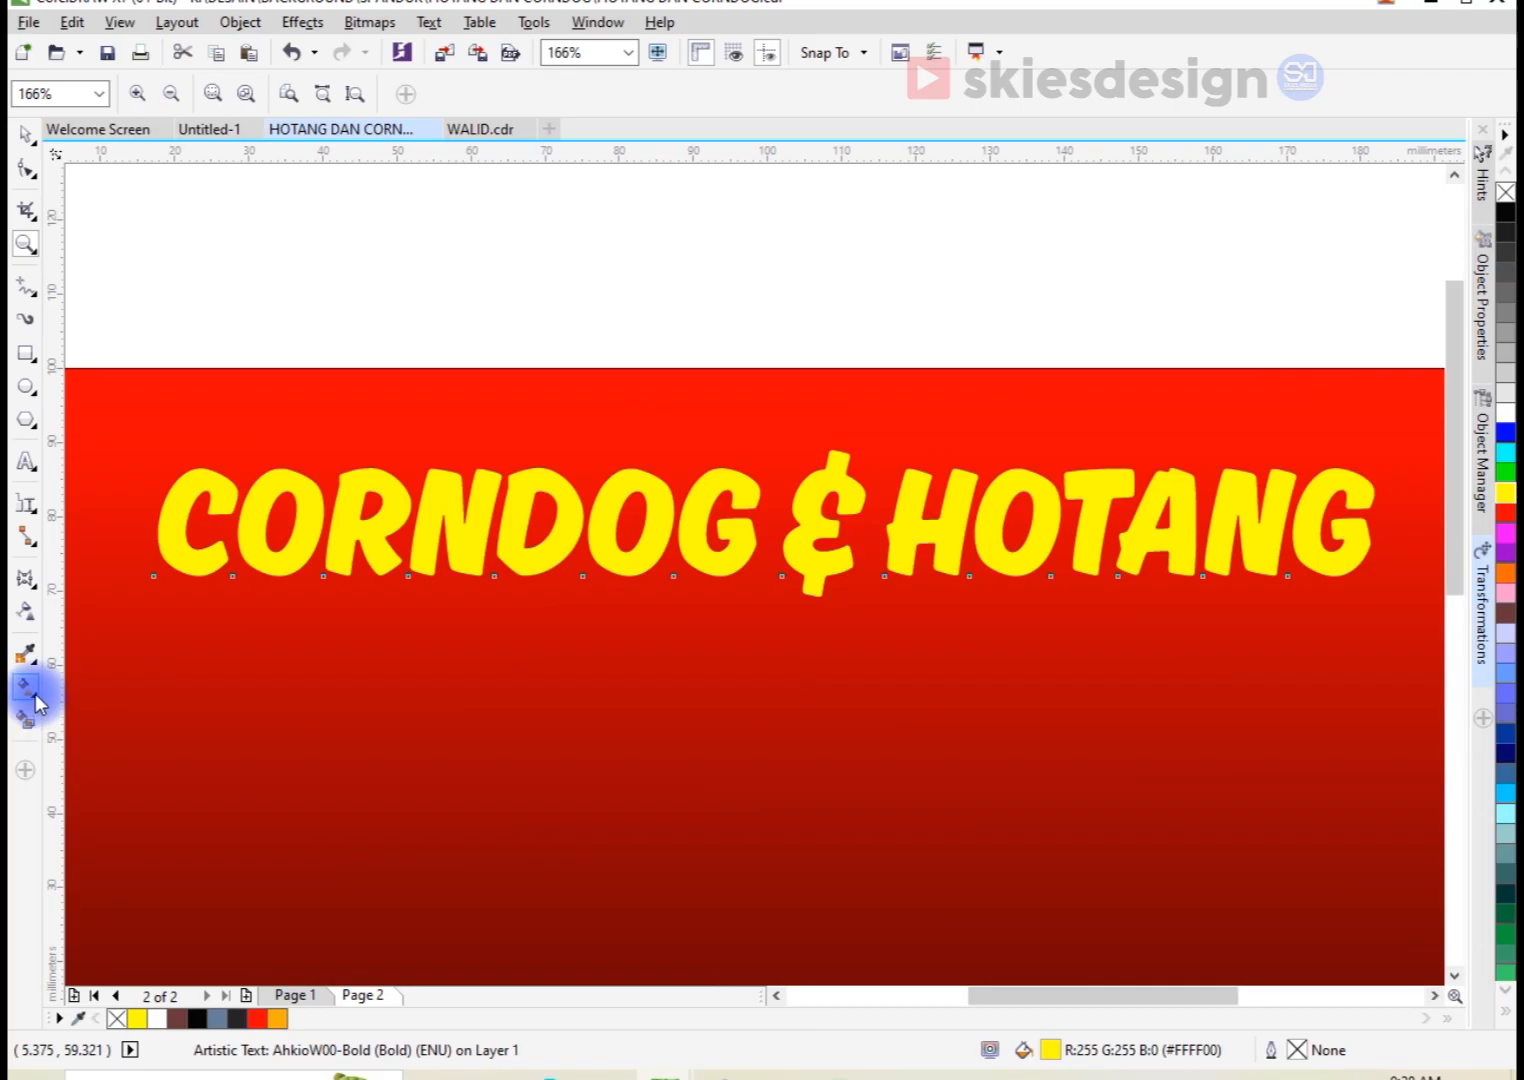
{"action": "left_click", "coordinate": [26, 578]}
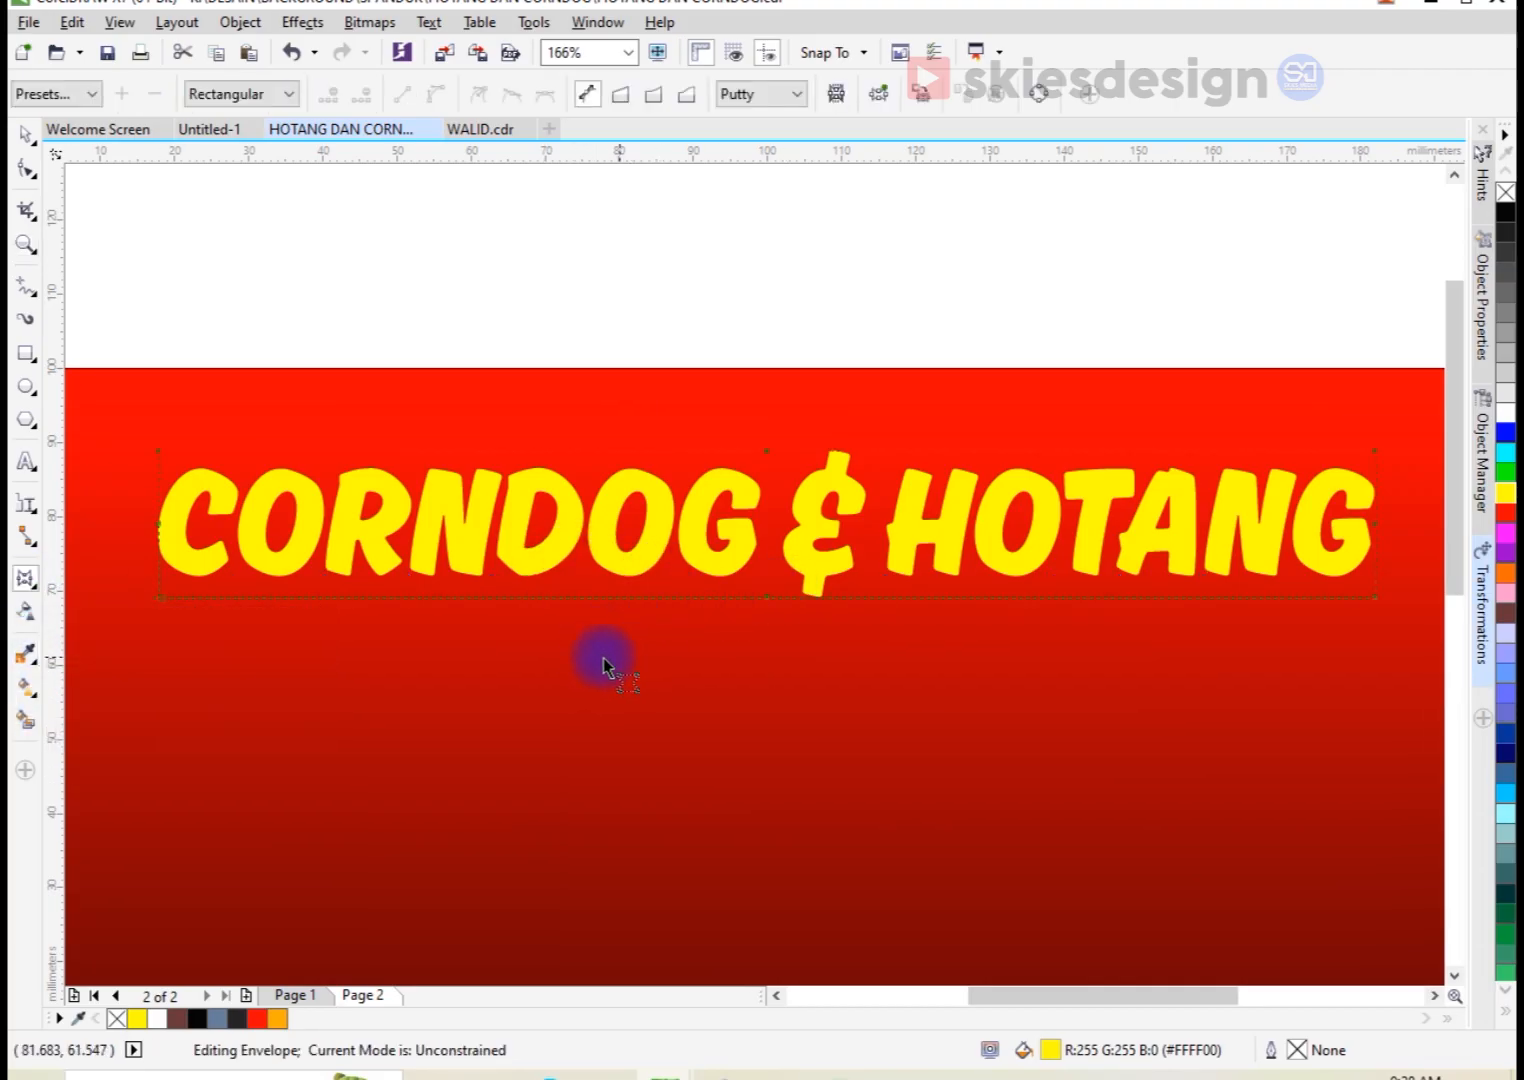
{"action": "left_click_drag", "start_coordinate": [352, 424], "coordinate": [1370, 405]}
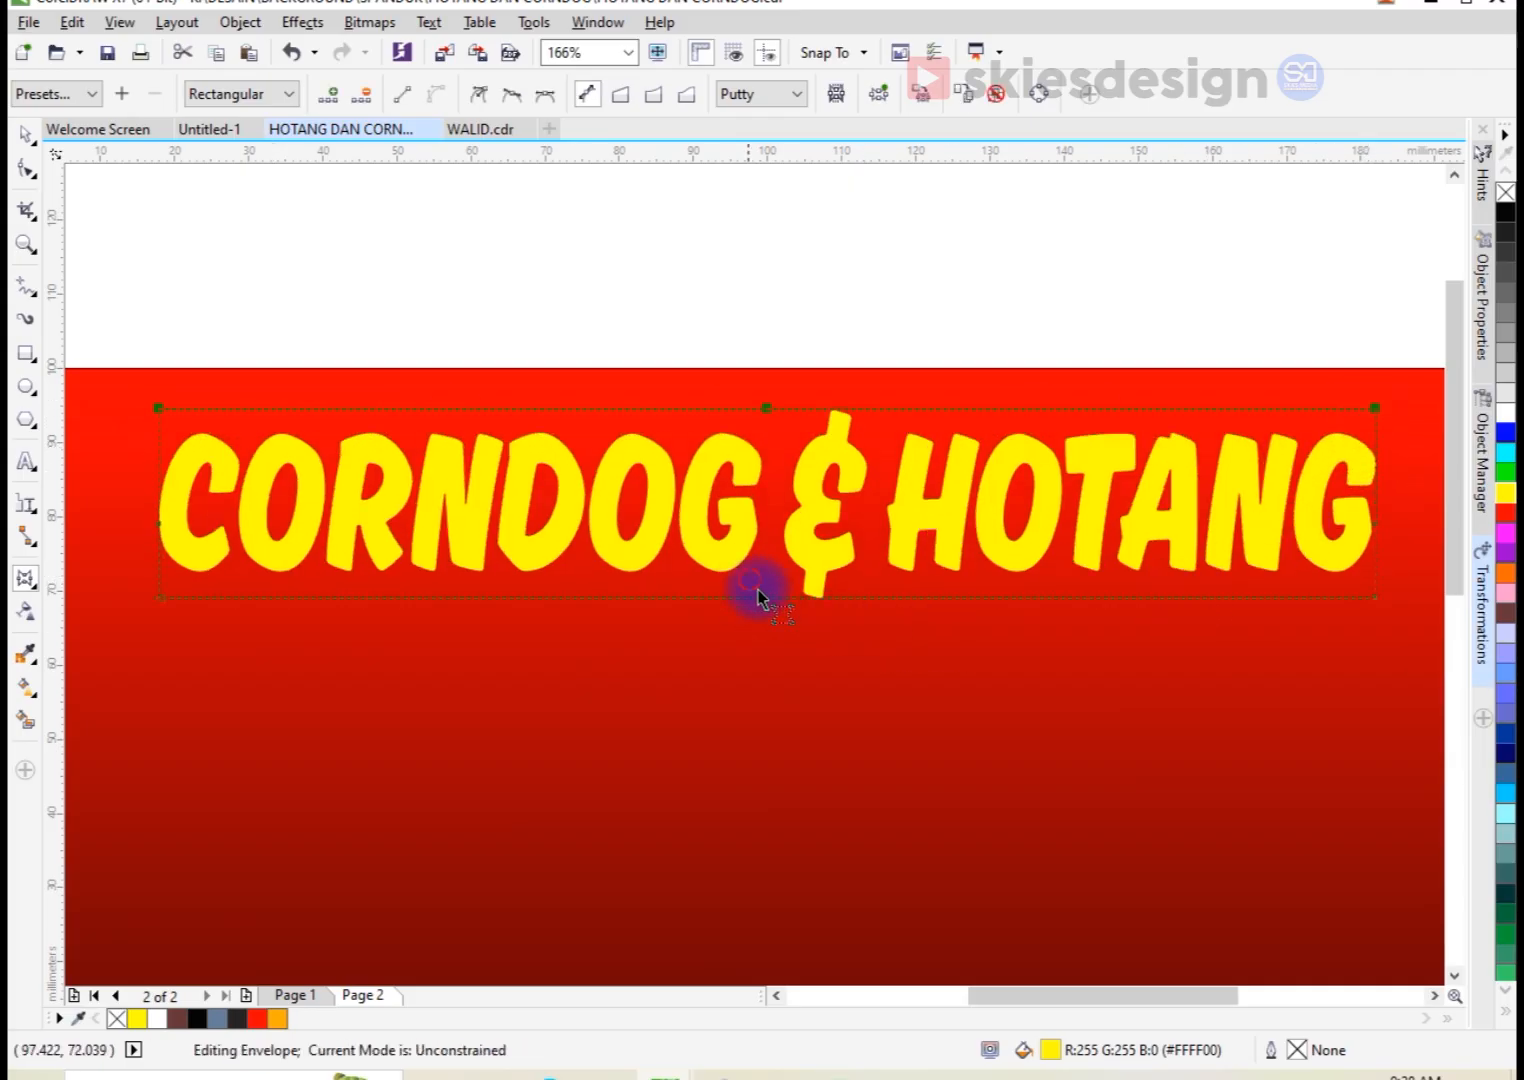
{"action": "key", "text": "Delete"}
{"action": "left_click_drag", "start_coordinate": [769, 597], "coordinate": [827, 568]}
{"action": "key", "text": "space"}
{"action": "scroll", "coordinate": [831, 546], "scroll_direction": "down", "scroll_amount": 2}
{"action": "key", "text": "space"}
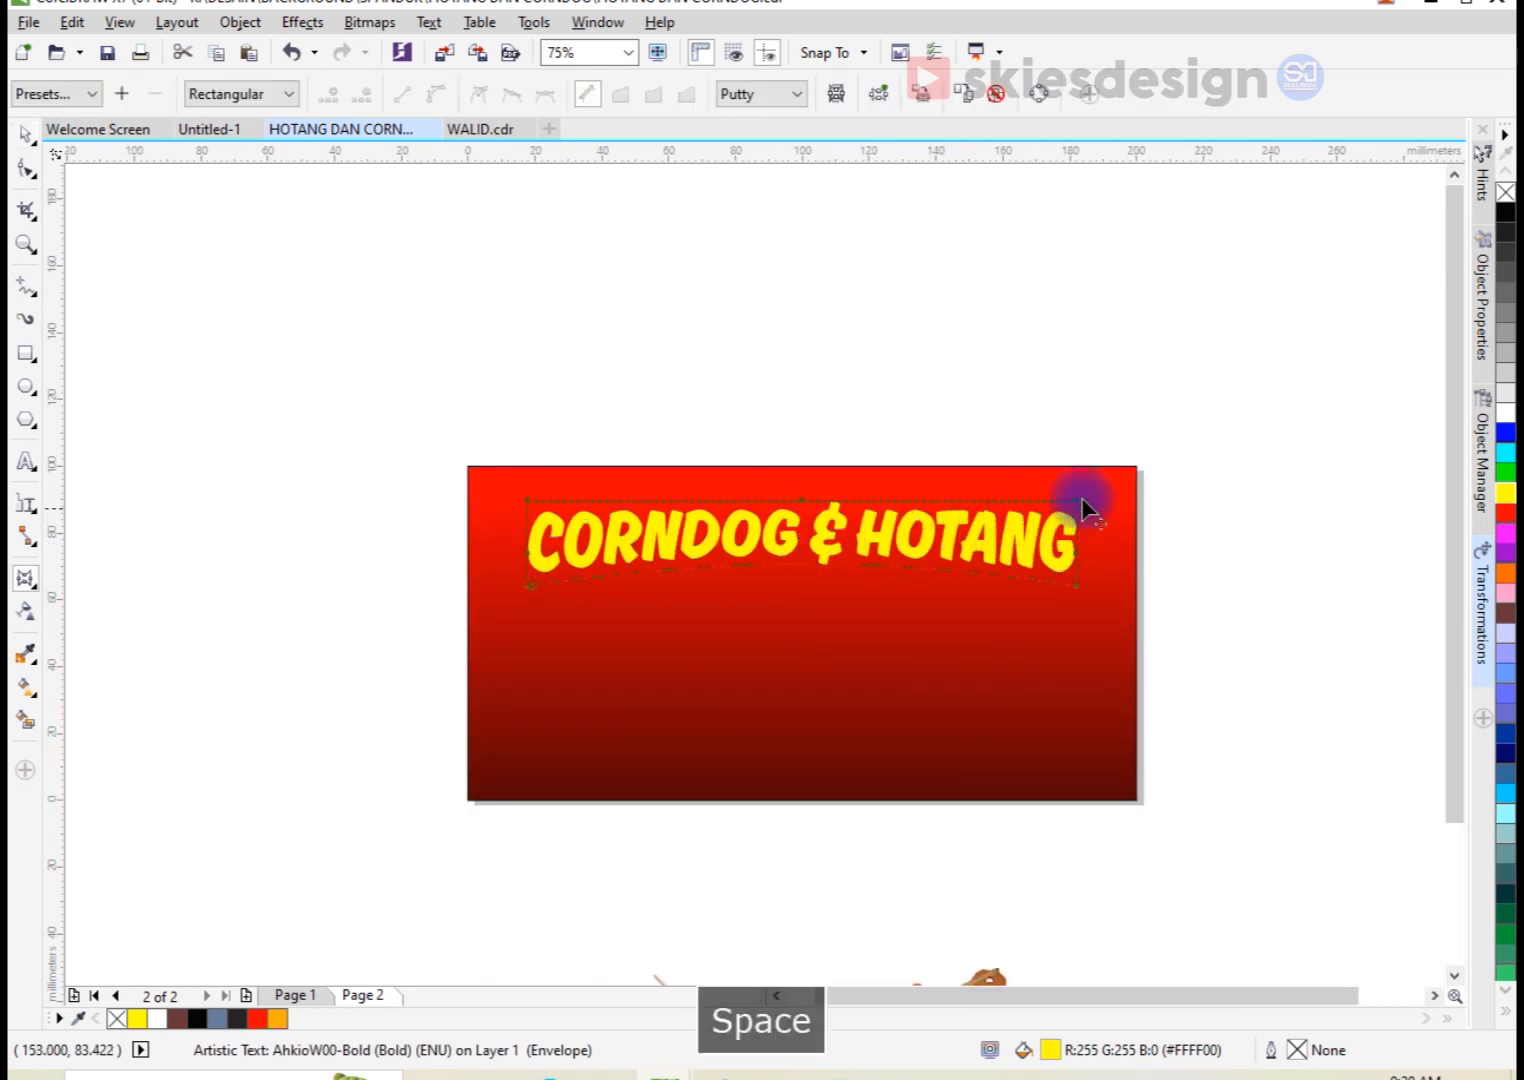
Step: Raise the envelope's top-edge nodes to stretch the title to about 27 mm tall
{"action": "left_click", "coordinate": [527, 505]}
{"action": "scroll", "coordinate": [530, 503], "scroll_direction": "up", "scroll_amount": 2}
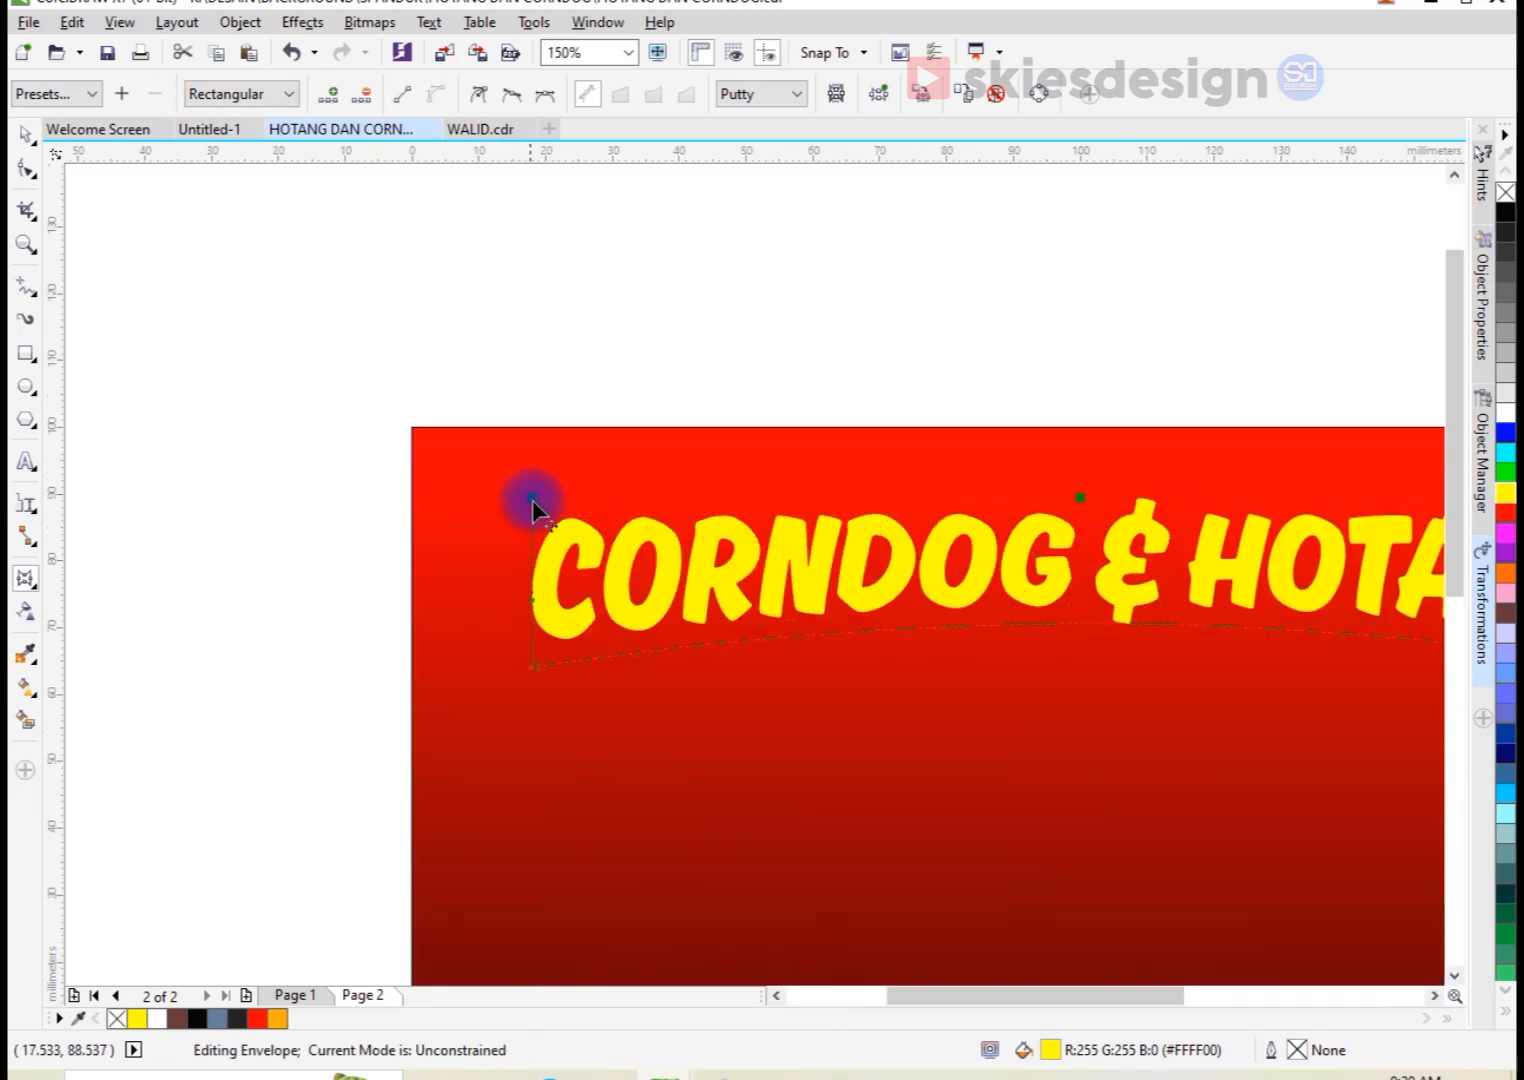
{"action": "left_click_drag", "start_coordinate": [531, 497], "coordinate": [532, 453]}
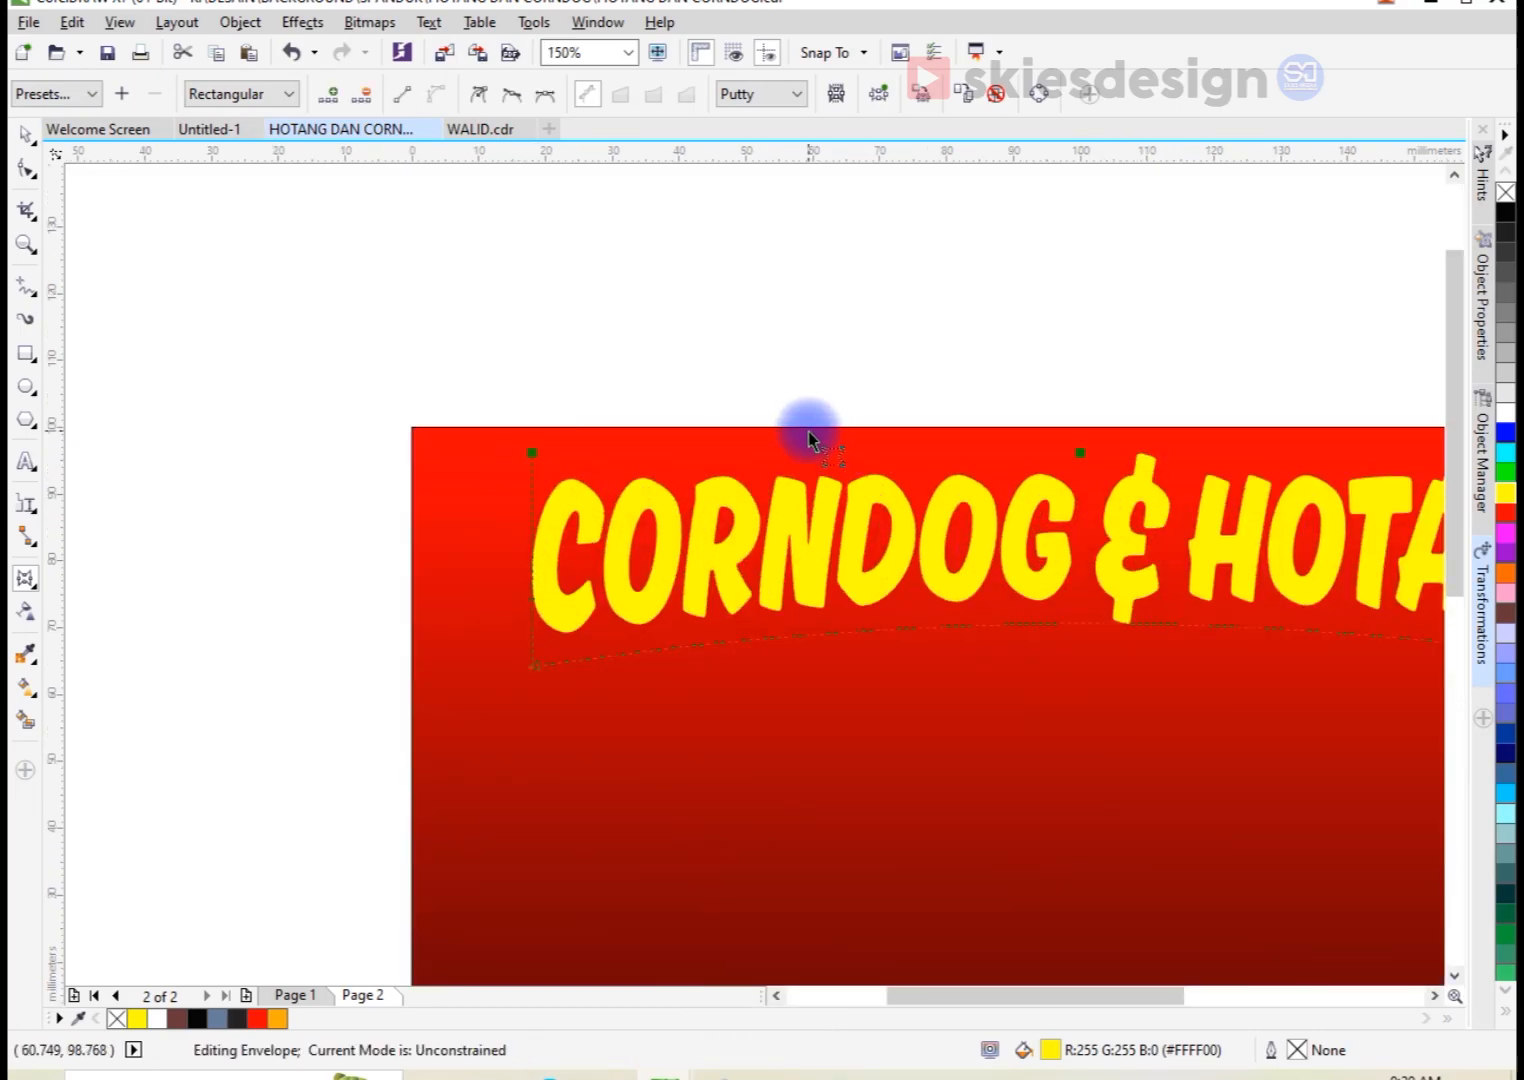
{"action": "scroll", "coordinate": [808, 440], "scroll_direction": "down", "scroll_amount": 2}
{"action": "key", "text": "space"}
Step: Lower the title to about Y 79 mm, centred horizontally on the gradient rectangle
{"action": "scroll", "coordinate": [1050, 485], "scroll_direction": "up", "scroll_amount": 2}
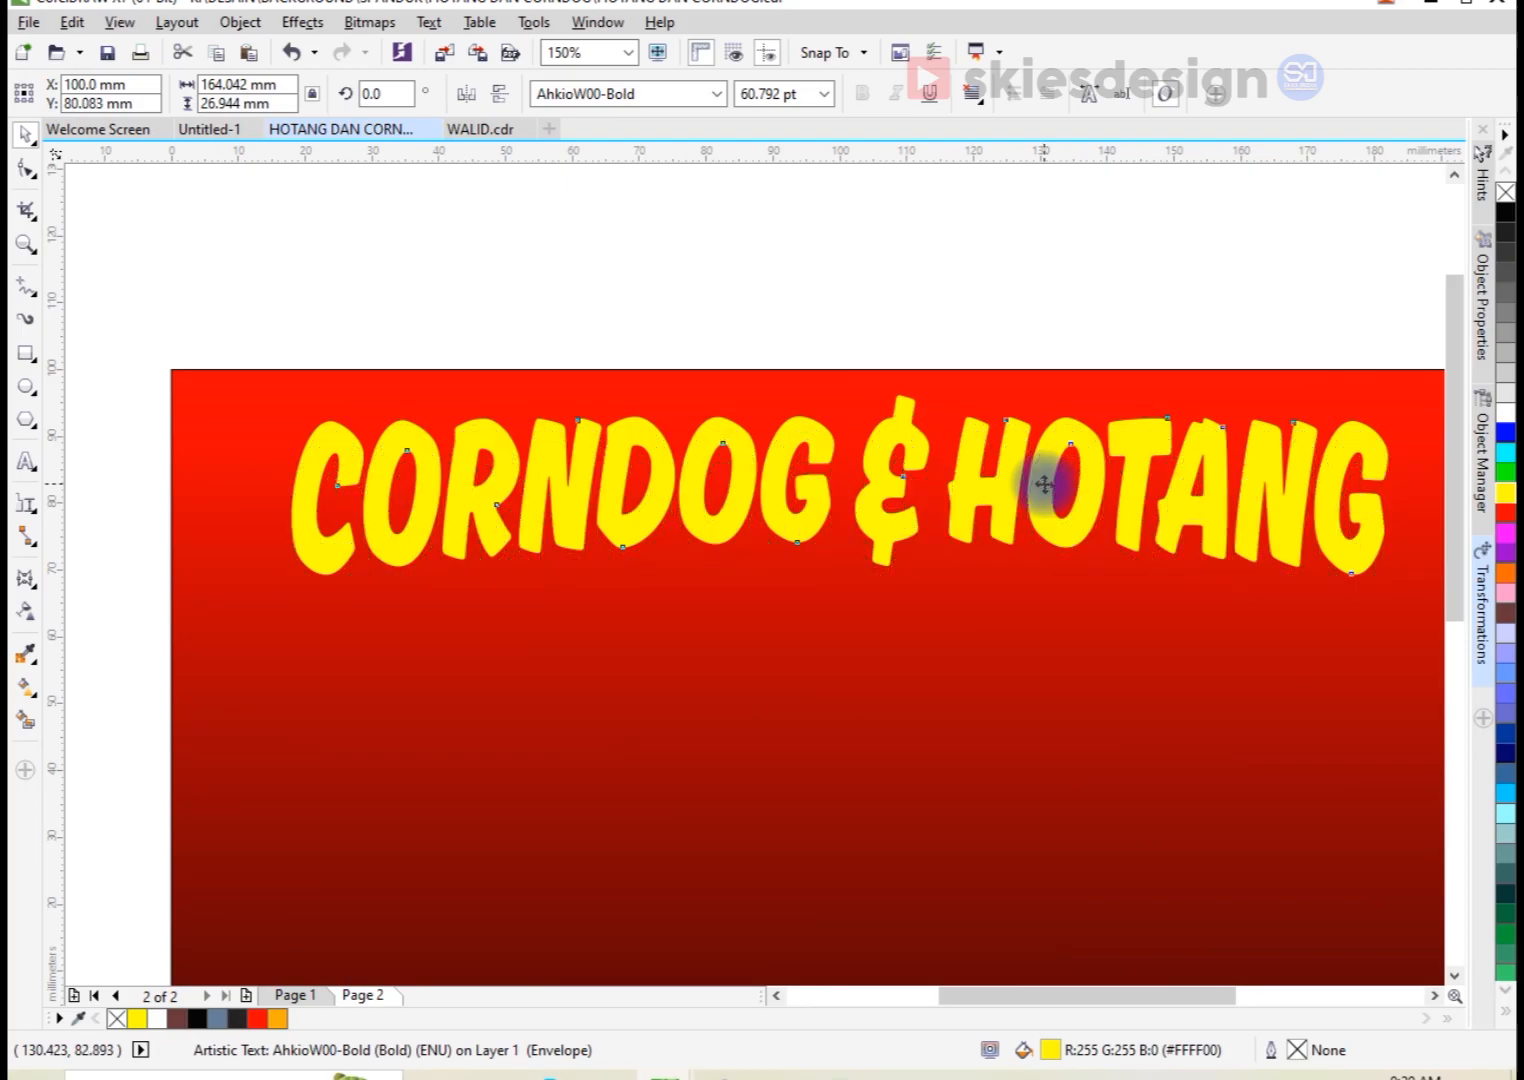
{"action": "key", "text": "Down"}
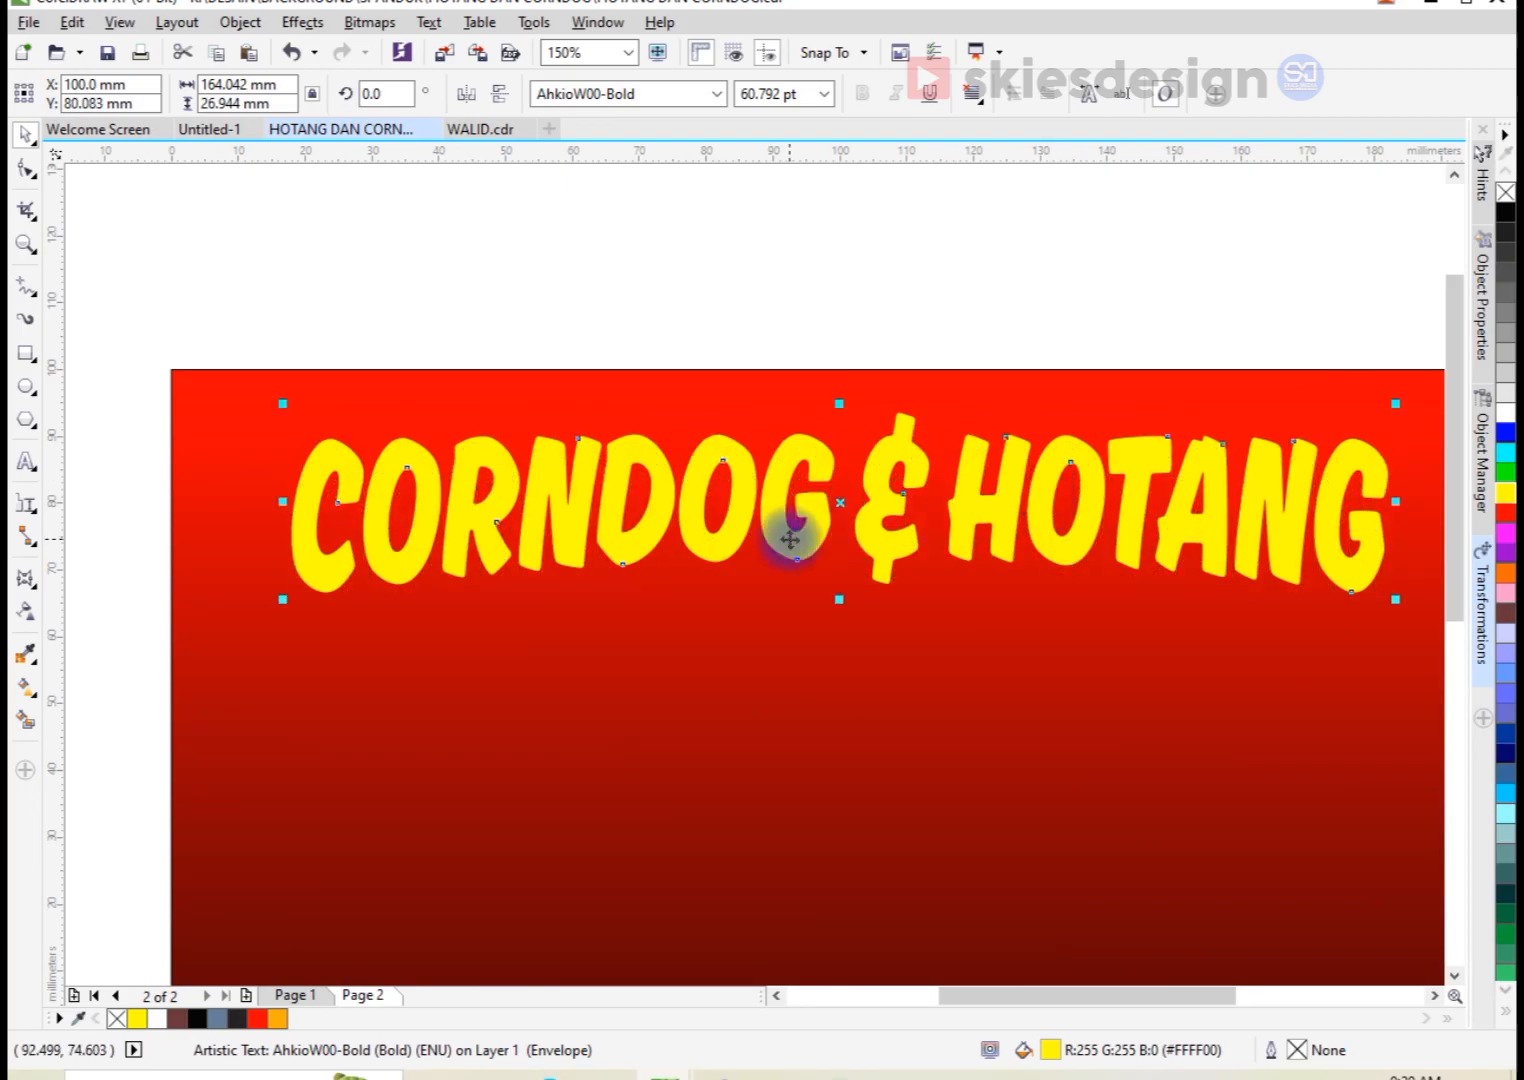
{"action": "left_click", "coordinate": [327, 395], "text": "shift"}
{"action": "key", "text": "c"}
{"action": "left_click", "coordinate": [392, 336]}
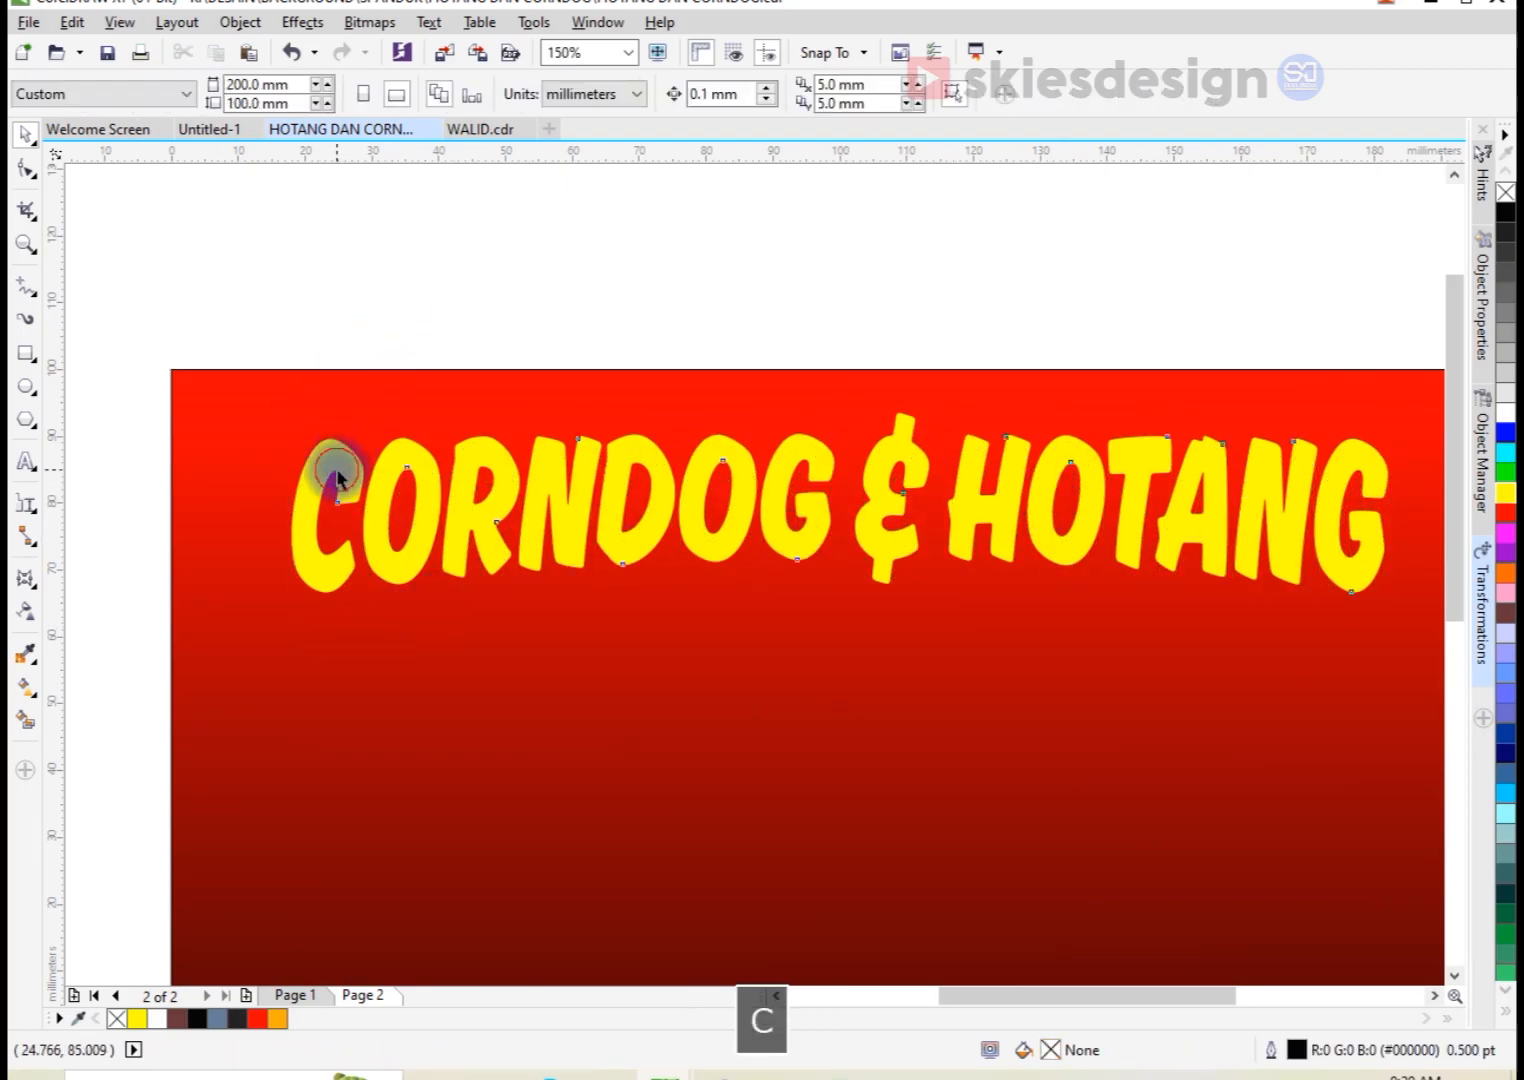
{"action": "left_click", "coordinate": [337, 467]}
{"action": "scroll", "coordinate": [337, 467], "scroll_direction": "up", "scroll_amount": 1}
{"action": "left_click_drag", "start_coordinate": [344, 438], "coordinate": [345, 449]}
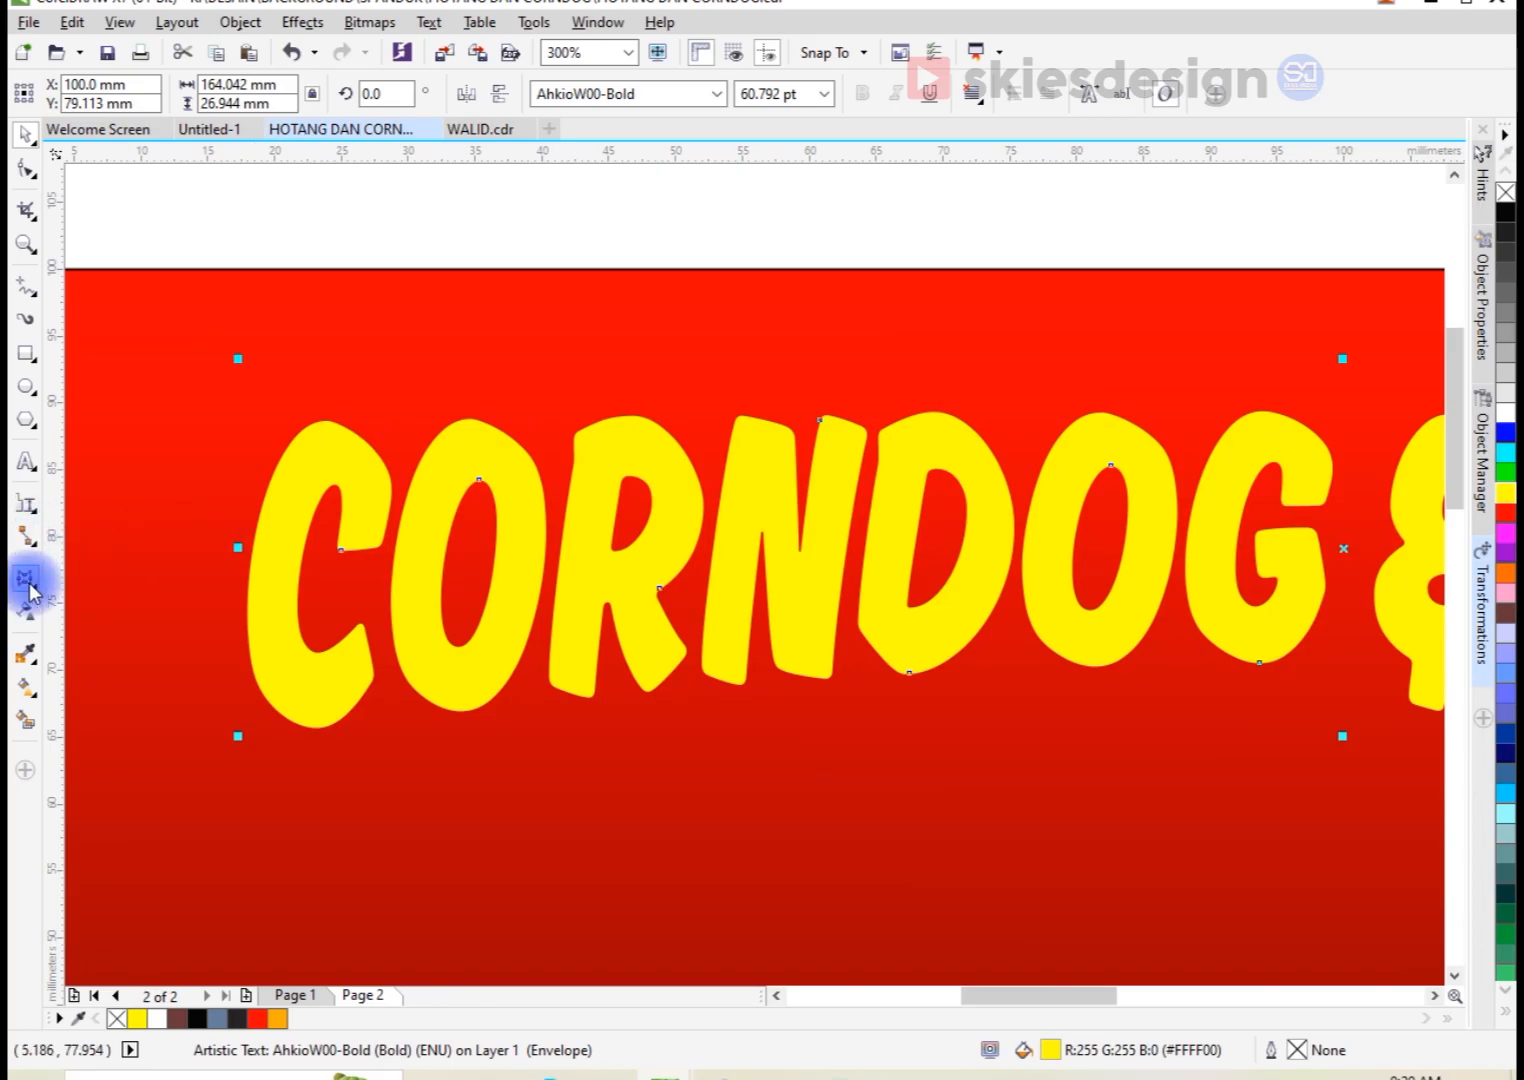
Step: Add a one-step outside contour to the title with an offset of about 1.063 mm
{"action": "left_click", "coordinate": [28, 578]}
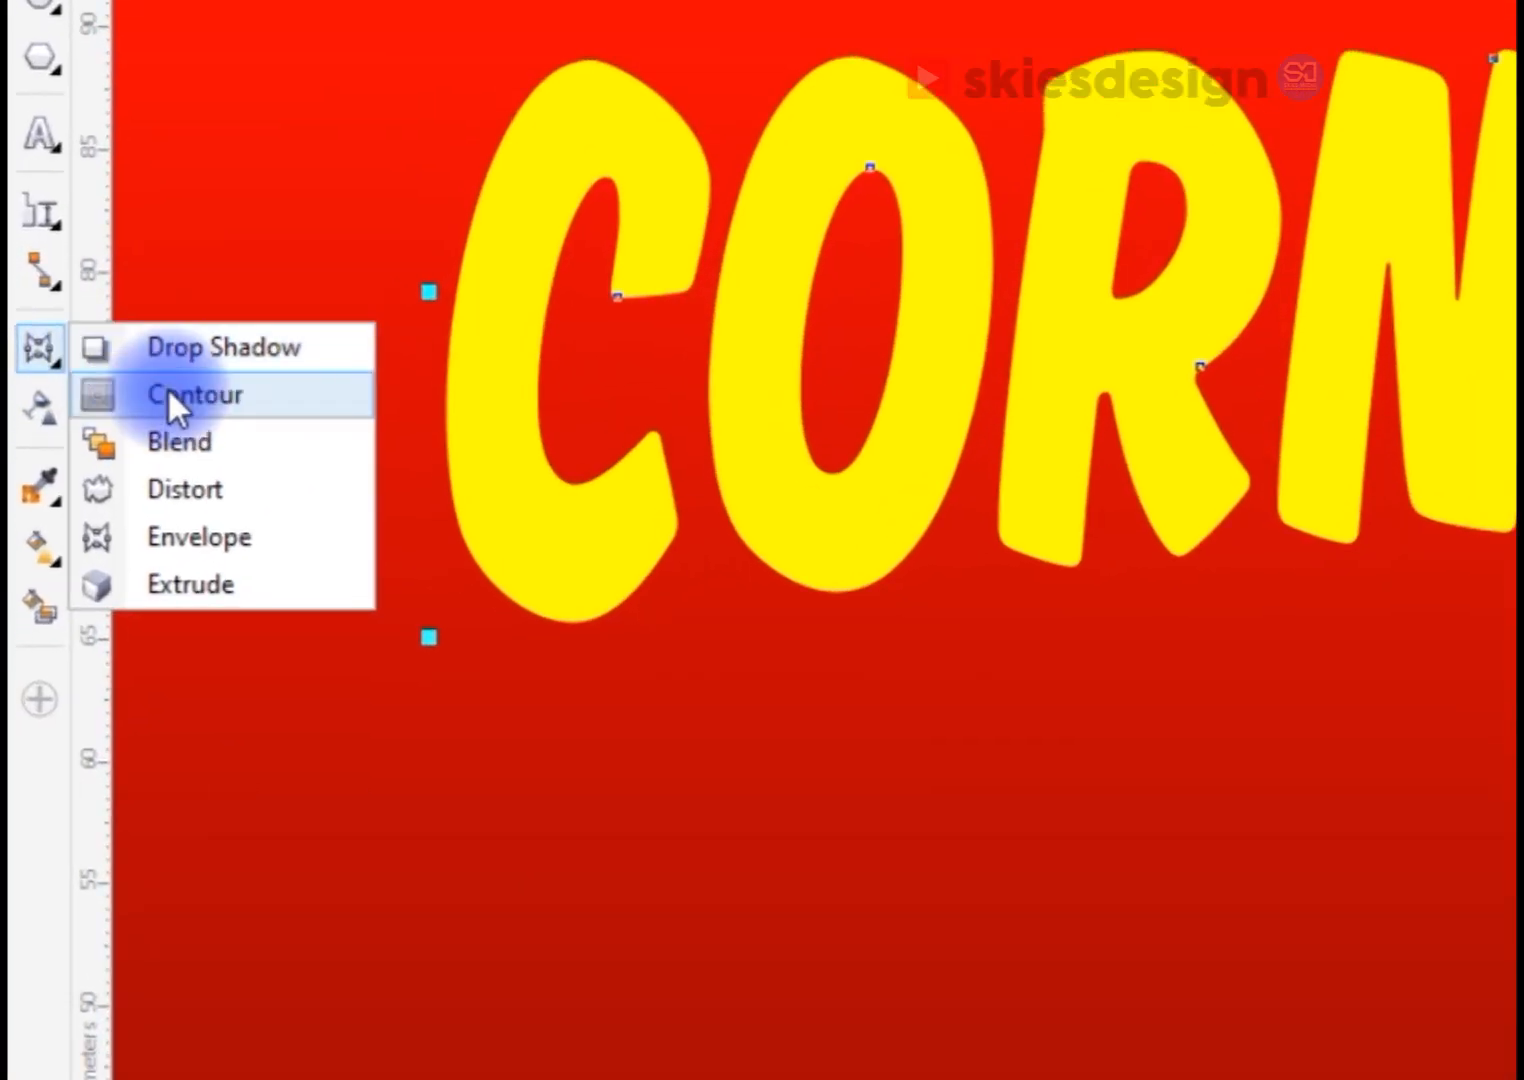
{"action": "left_click", "coordinate": [167, 397]}
{"action": "scroll", "coordinate": [330, 400], "scroll_direction": "up", "scroll_amount": 3}
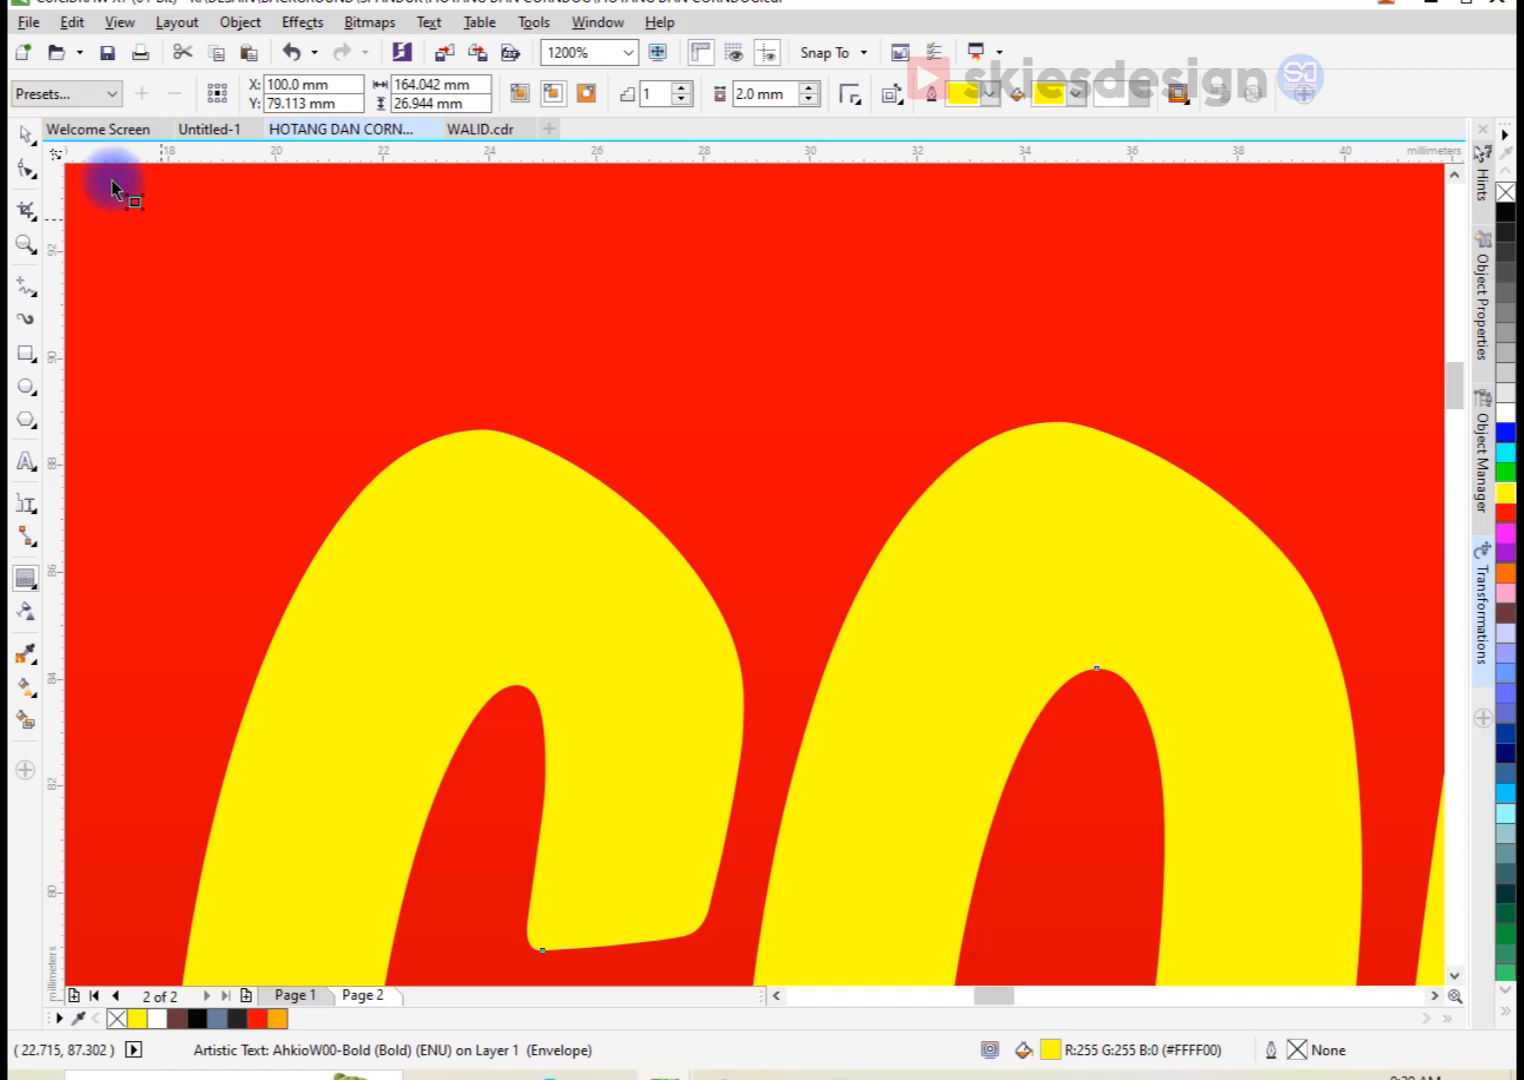
{"action": "left_click_drag", "start_coordinate": [110, 176], "coordinate": [262, 252]}
{"action": "scroll", "coordinate": [452, 519], "scroll_direction": "down", "scroll_amount": 1}
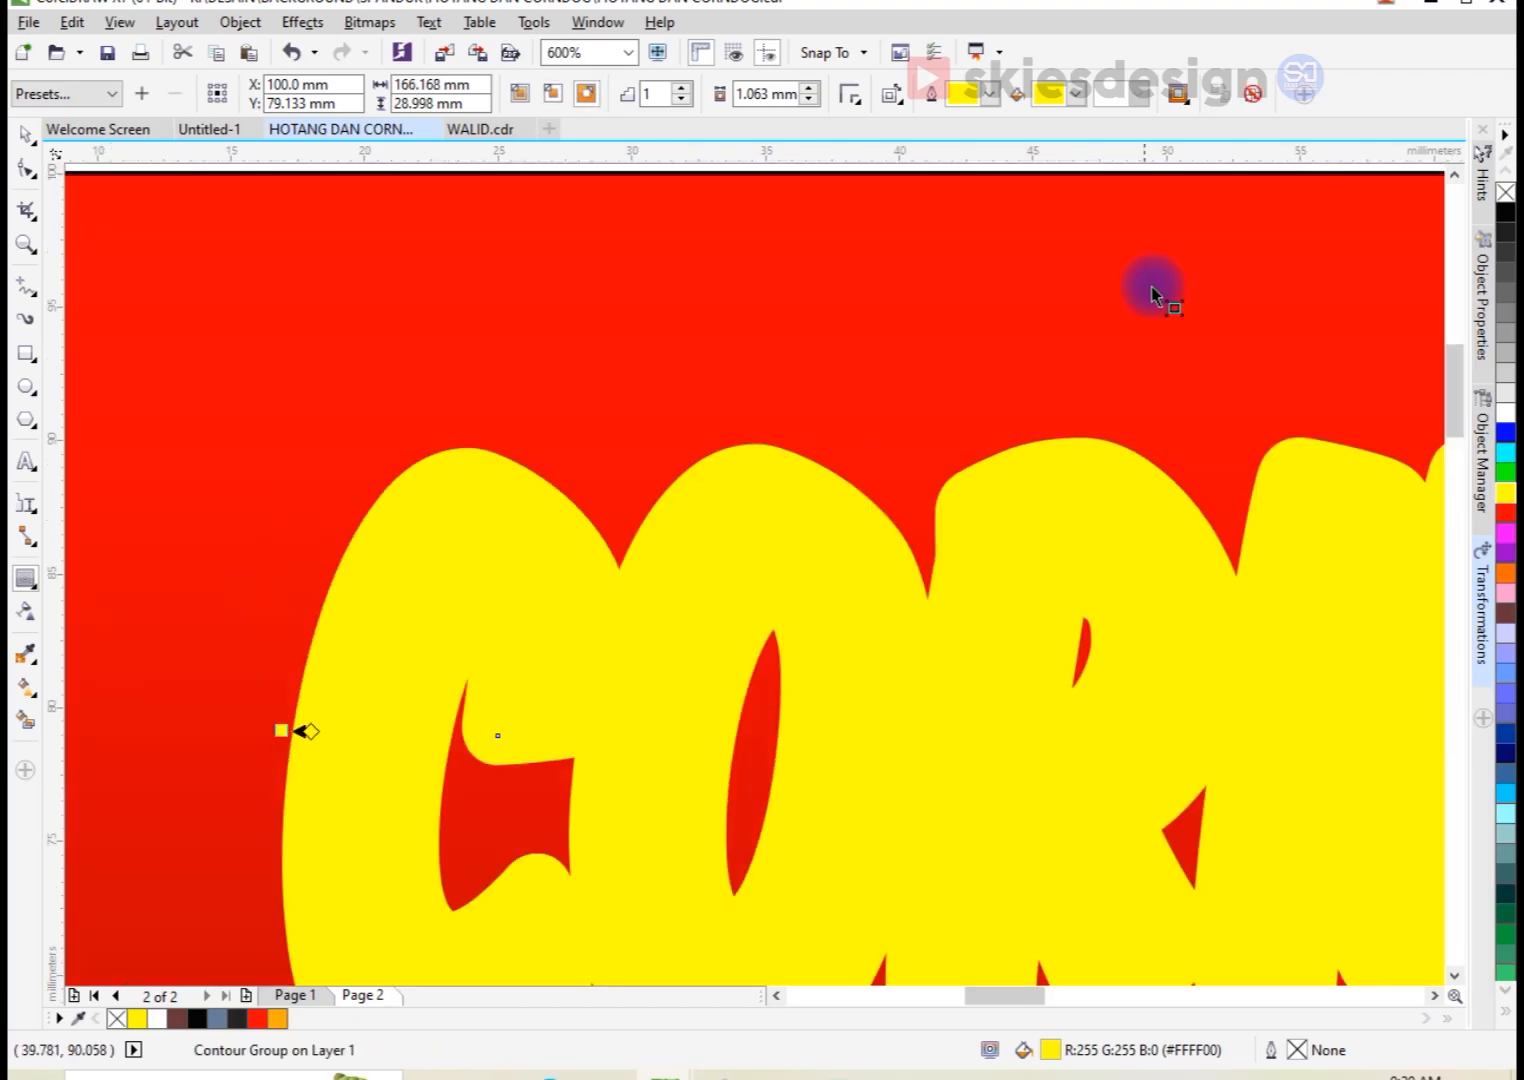
Step: Colour the title's contour dark brown and widen its offset to about 1.614 mm
{"action": "left_click", "coordinate": [1076, 93]}
{"action": "left_click", "coordinate": [1081, 139]}
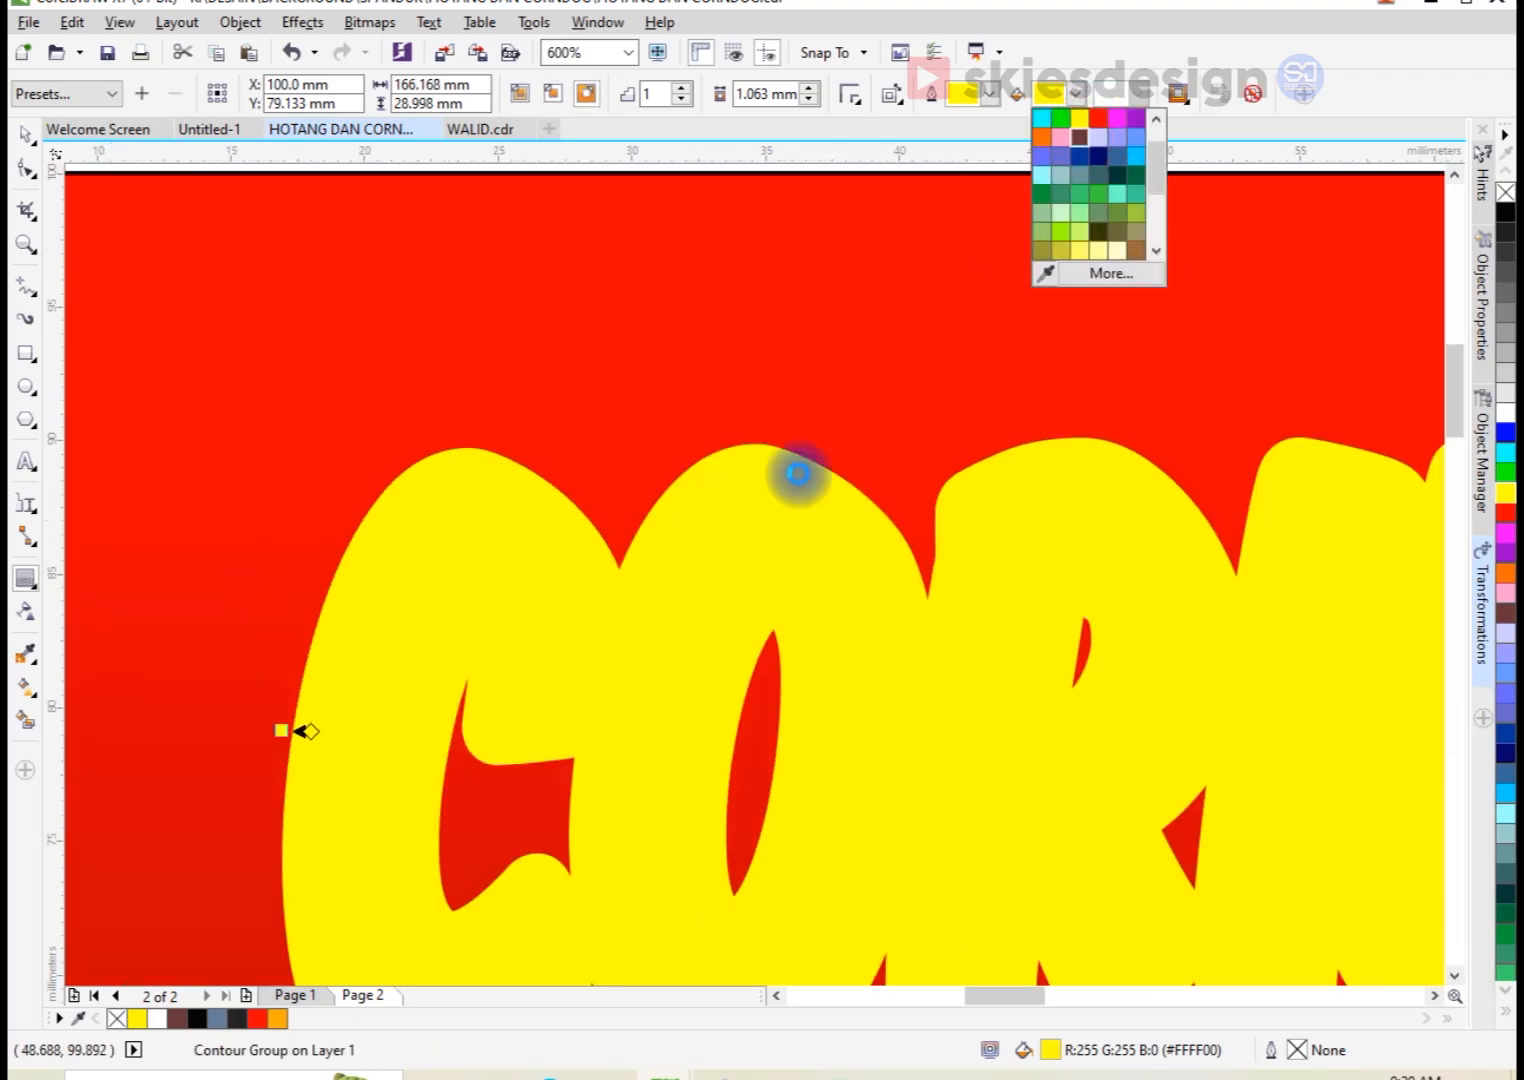
{"action": "scroll", "coordinate": [381, 612], "scroll_direction": "down", "scroll_amount": 2}
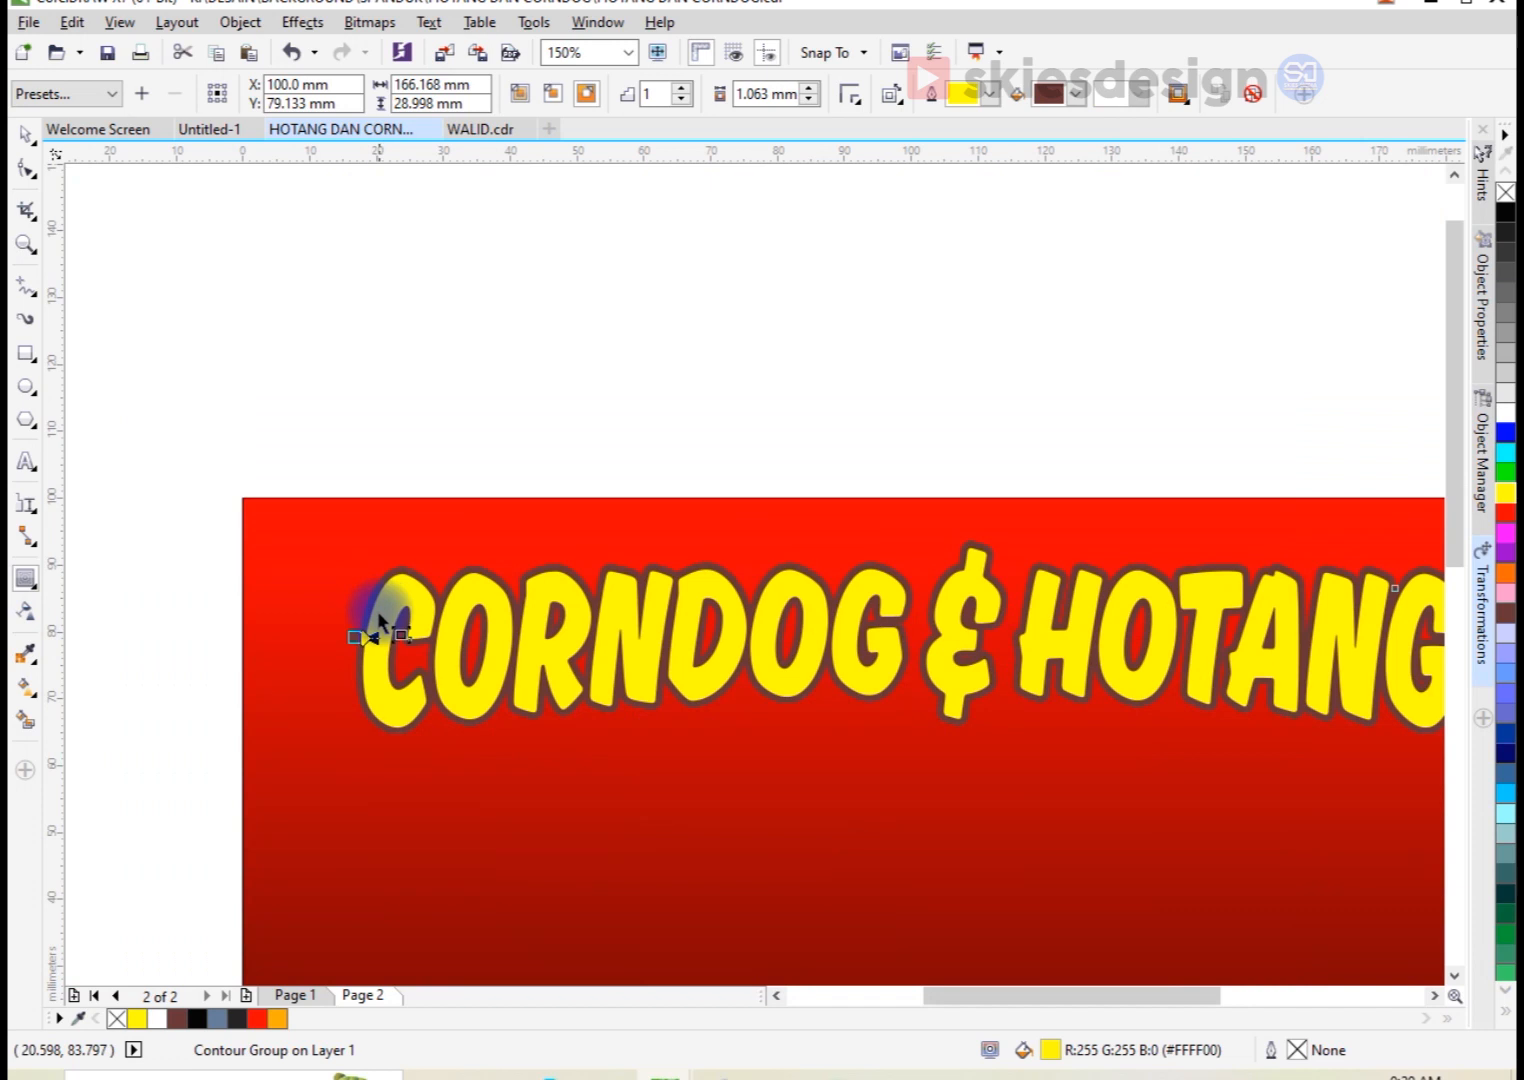
{"action": "scroll", "coordinate": [362, 640], "scroll_direction": "up", "scroll_amount": 2}
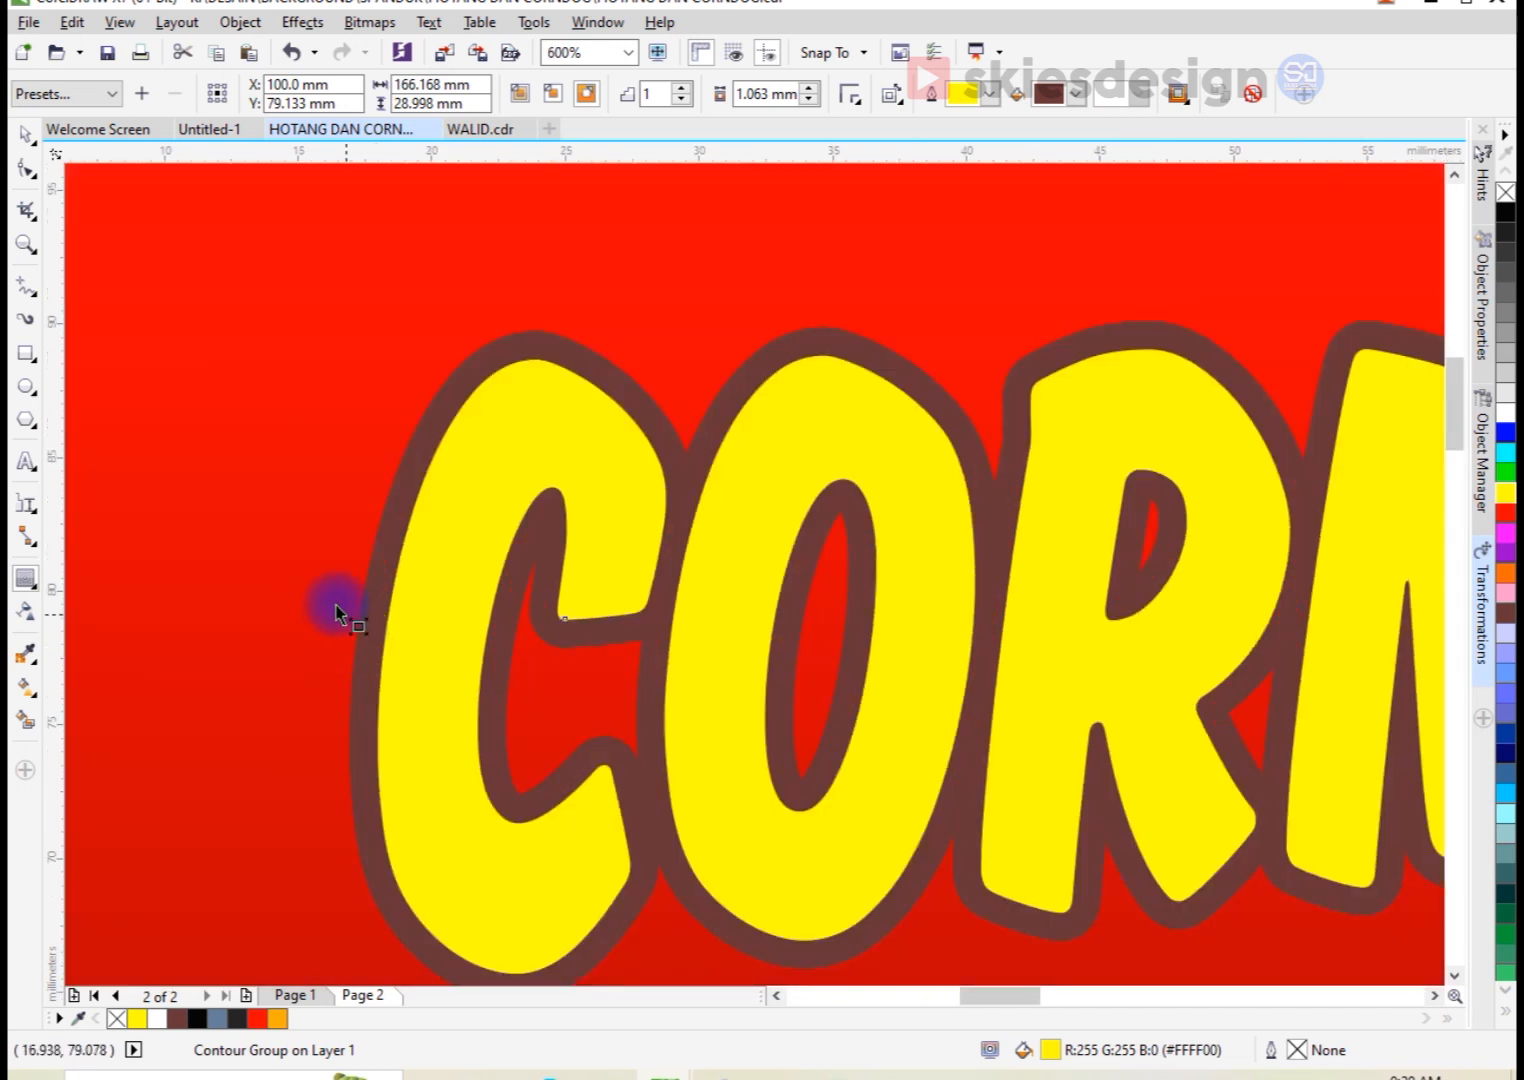
{"action": "left_click", "coordinate": [339, 607]}
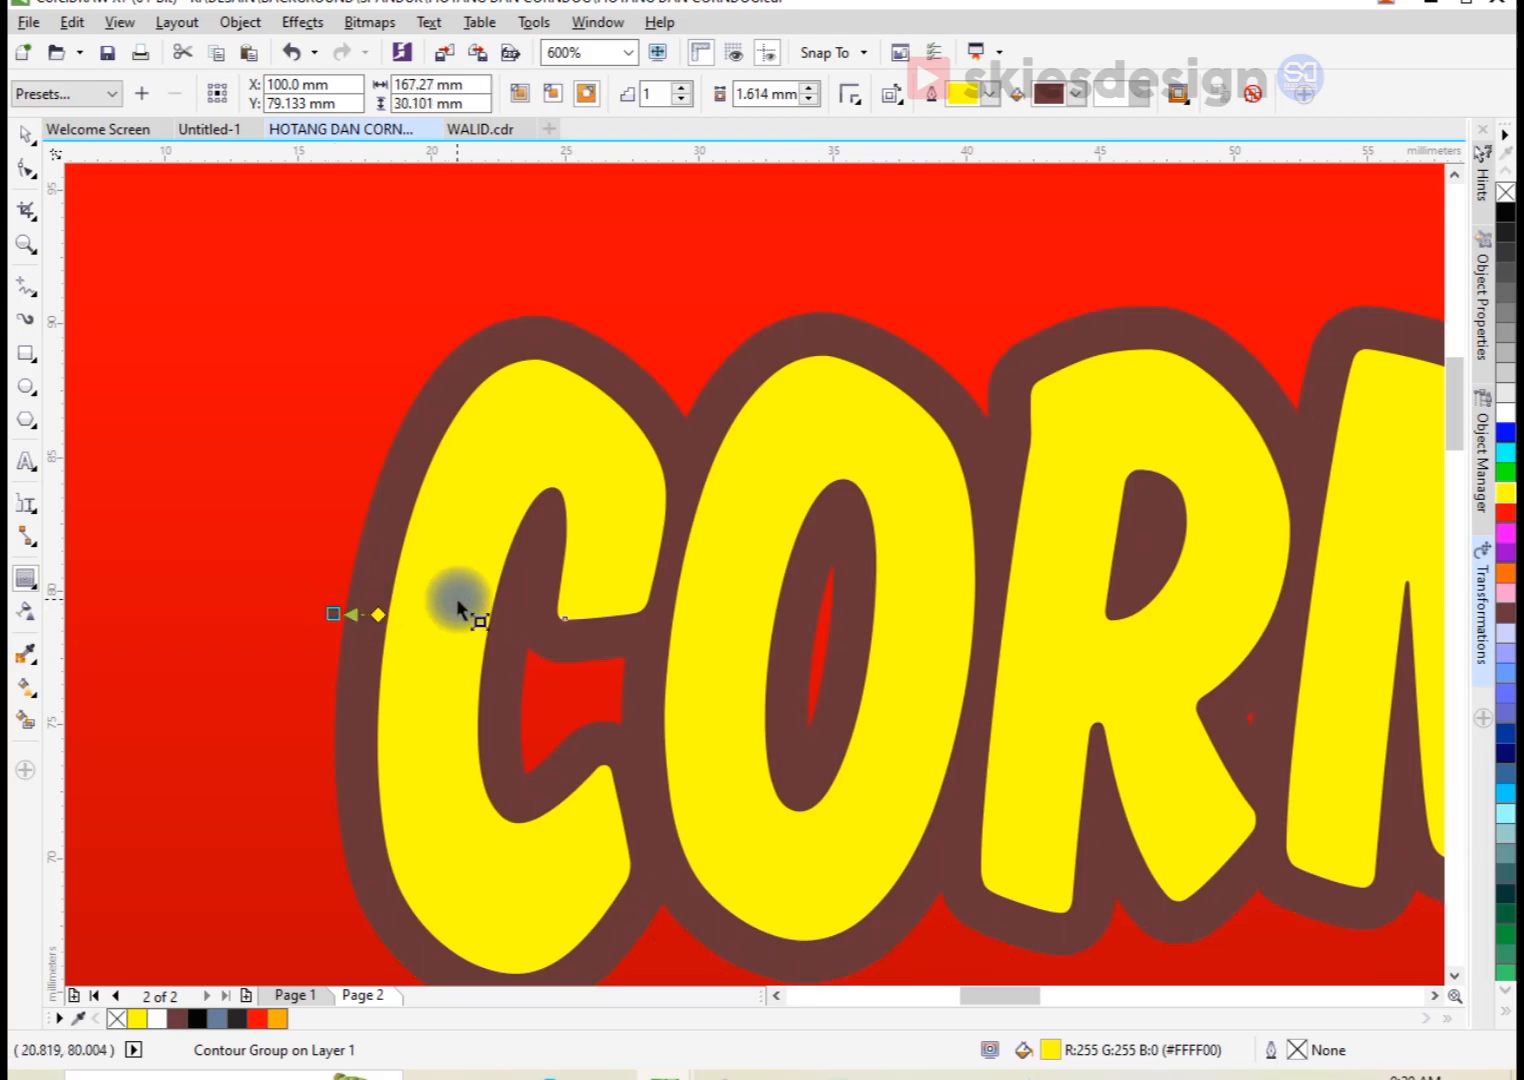
Step: Break the contour apart from the title and fill the separated outline shape with black
{"action": "scroll", "coordinate": [408, 580], "scroll_direction": "down", "scroll_amount": 2}
{"action": "scroll", "coordinate": [890, 482], "scroll_direction": "up", "scroll_amount": 1}
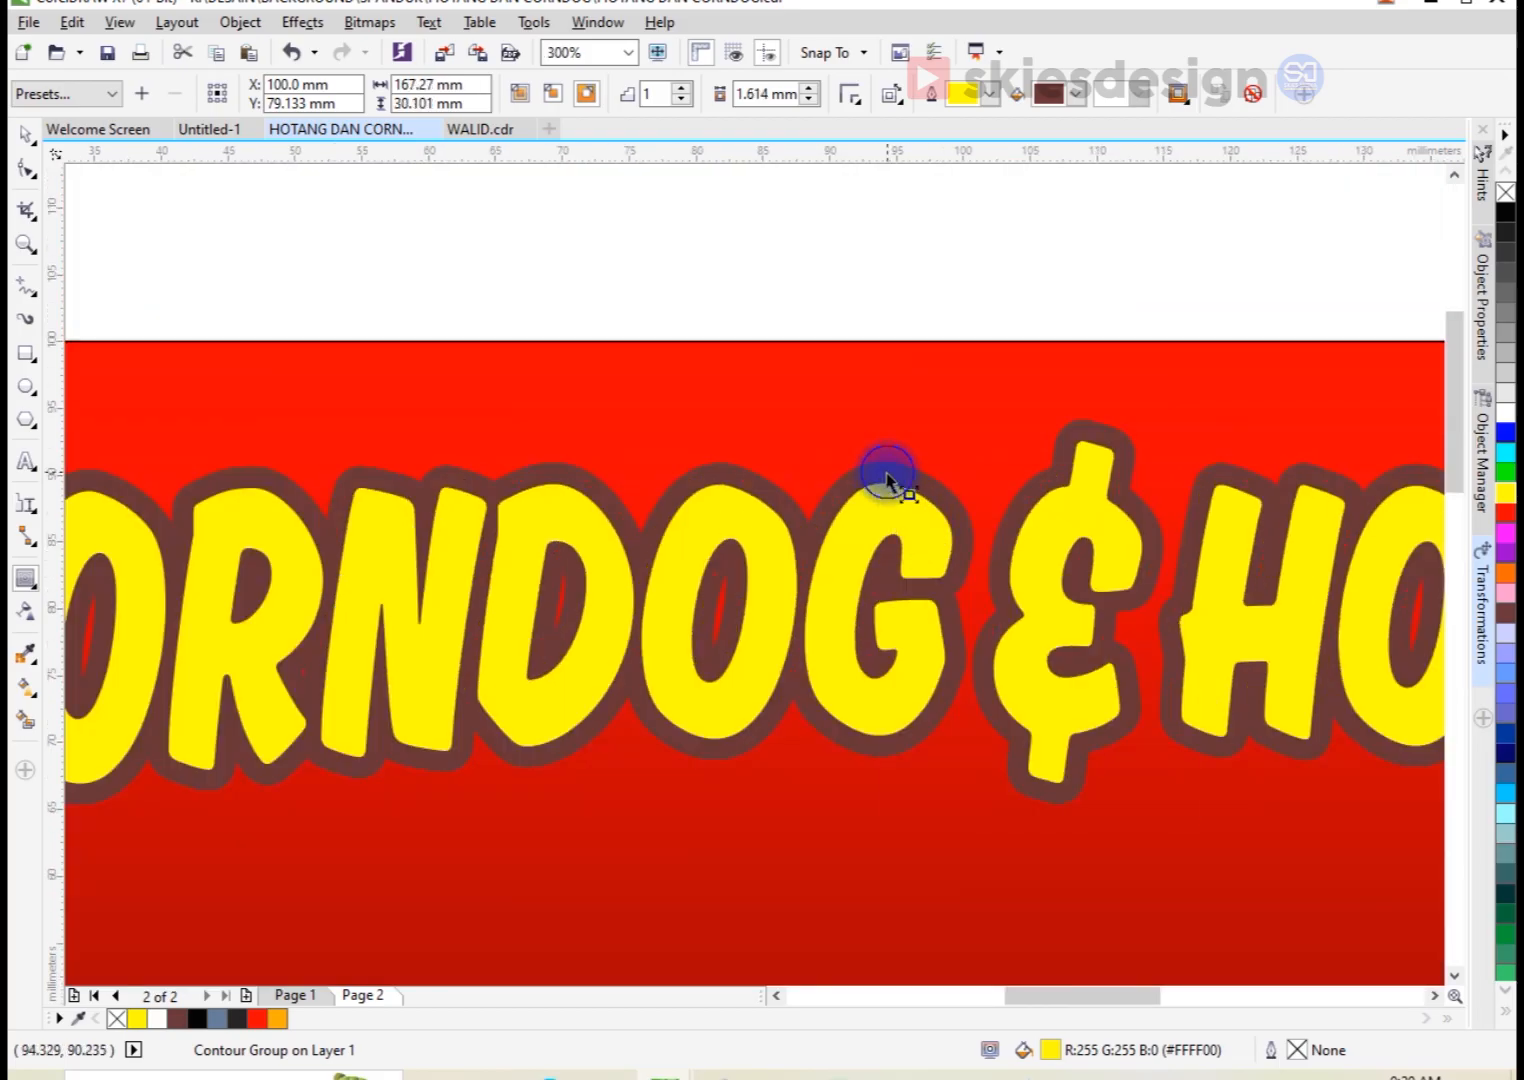
{"action": "right_click", "coordinate": [887, 478]}
{"action": "left_click", "coordinate": [932, 508]}
{"action": "key", "text": "space"}
{"action": "left_click", "coordinate": [903, 476]}
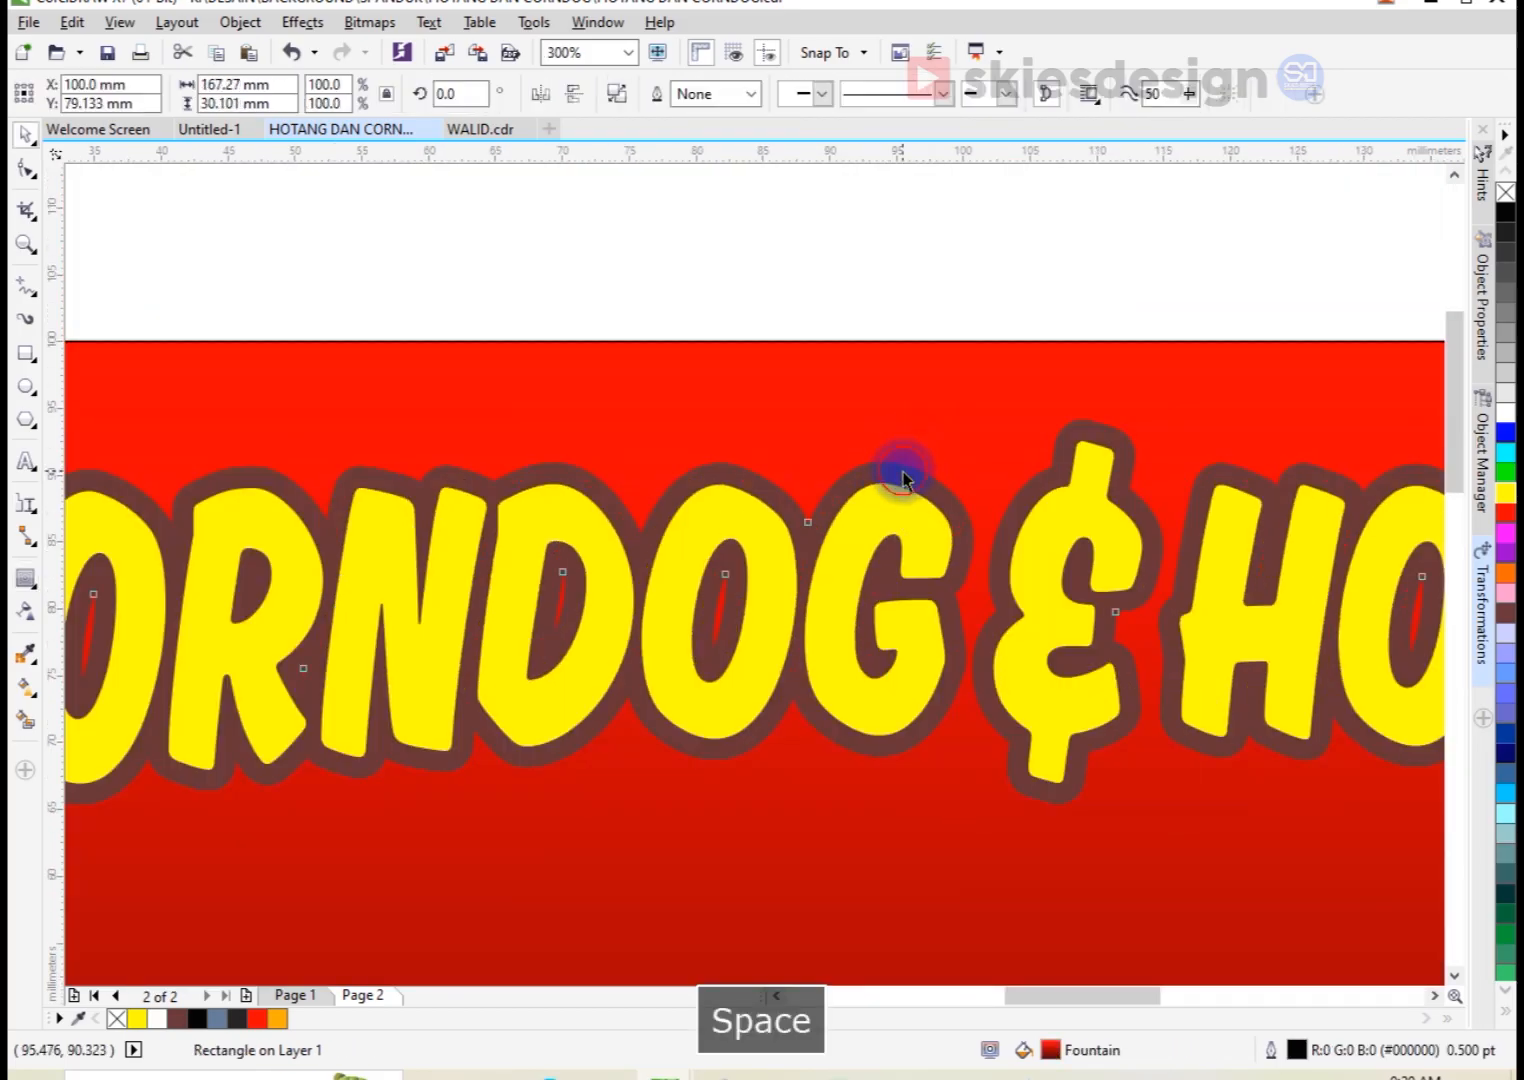
{"action": "left_click", "coordinate": [1505, 212]}
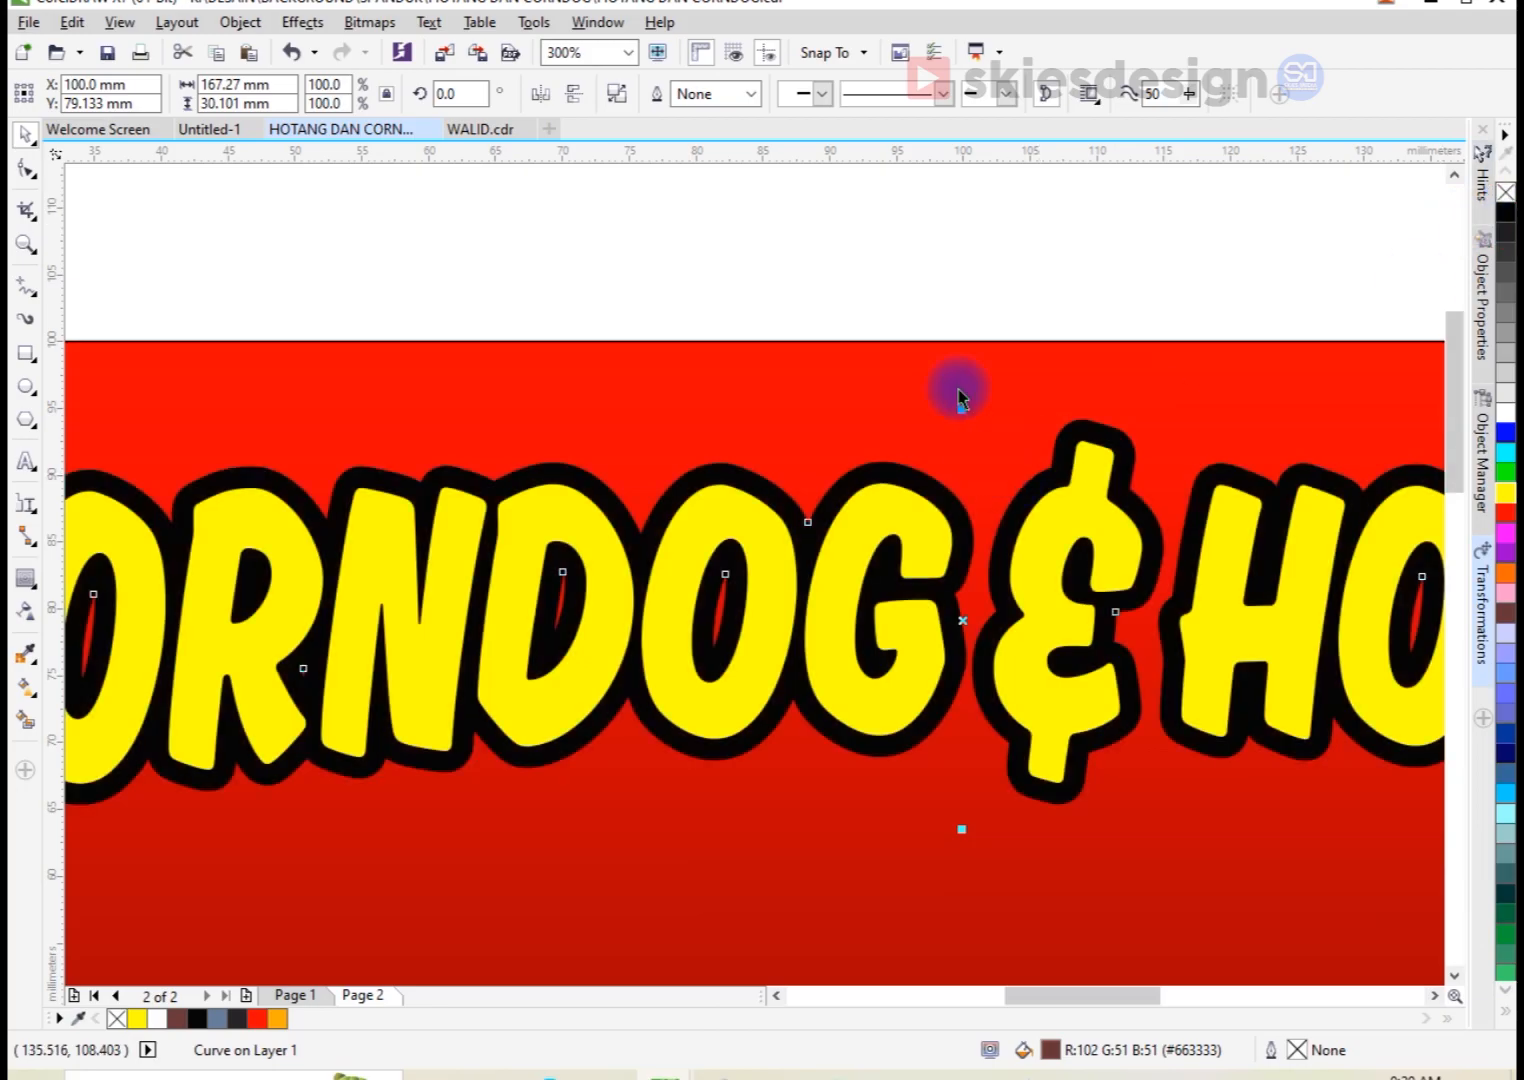
{"action": "key", "text": "Escape"}
Step: Add a one-step outside contour around the title's black outline with an offset of about 1.852 mm
{"action": "scroll", "coordinate": [631, 496], "scroll_direction": "down", "scroll_amount": 2}
{"action": "scroll", "coordinate": [357, 503], "scroll_direction": "up", "scroll_amount": 1}
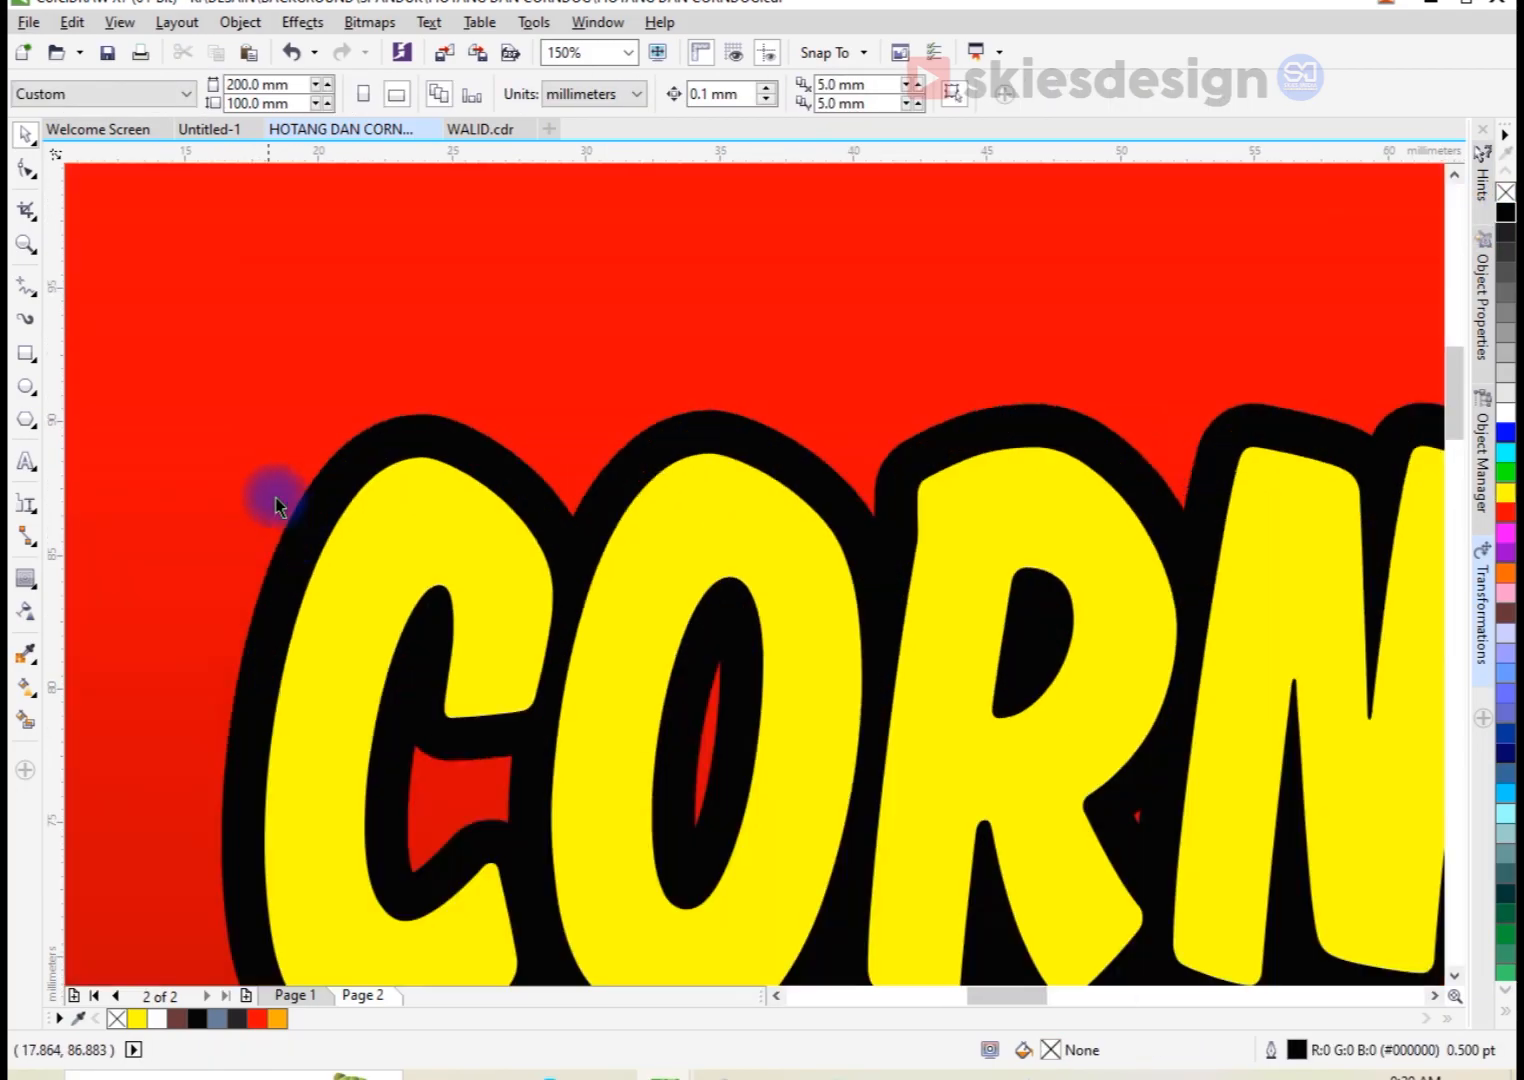
{"action": "left_click", "coordinate": [299, 511]}
{"action": "left_click", "coordinate": [26, 578]}
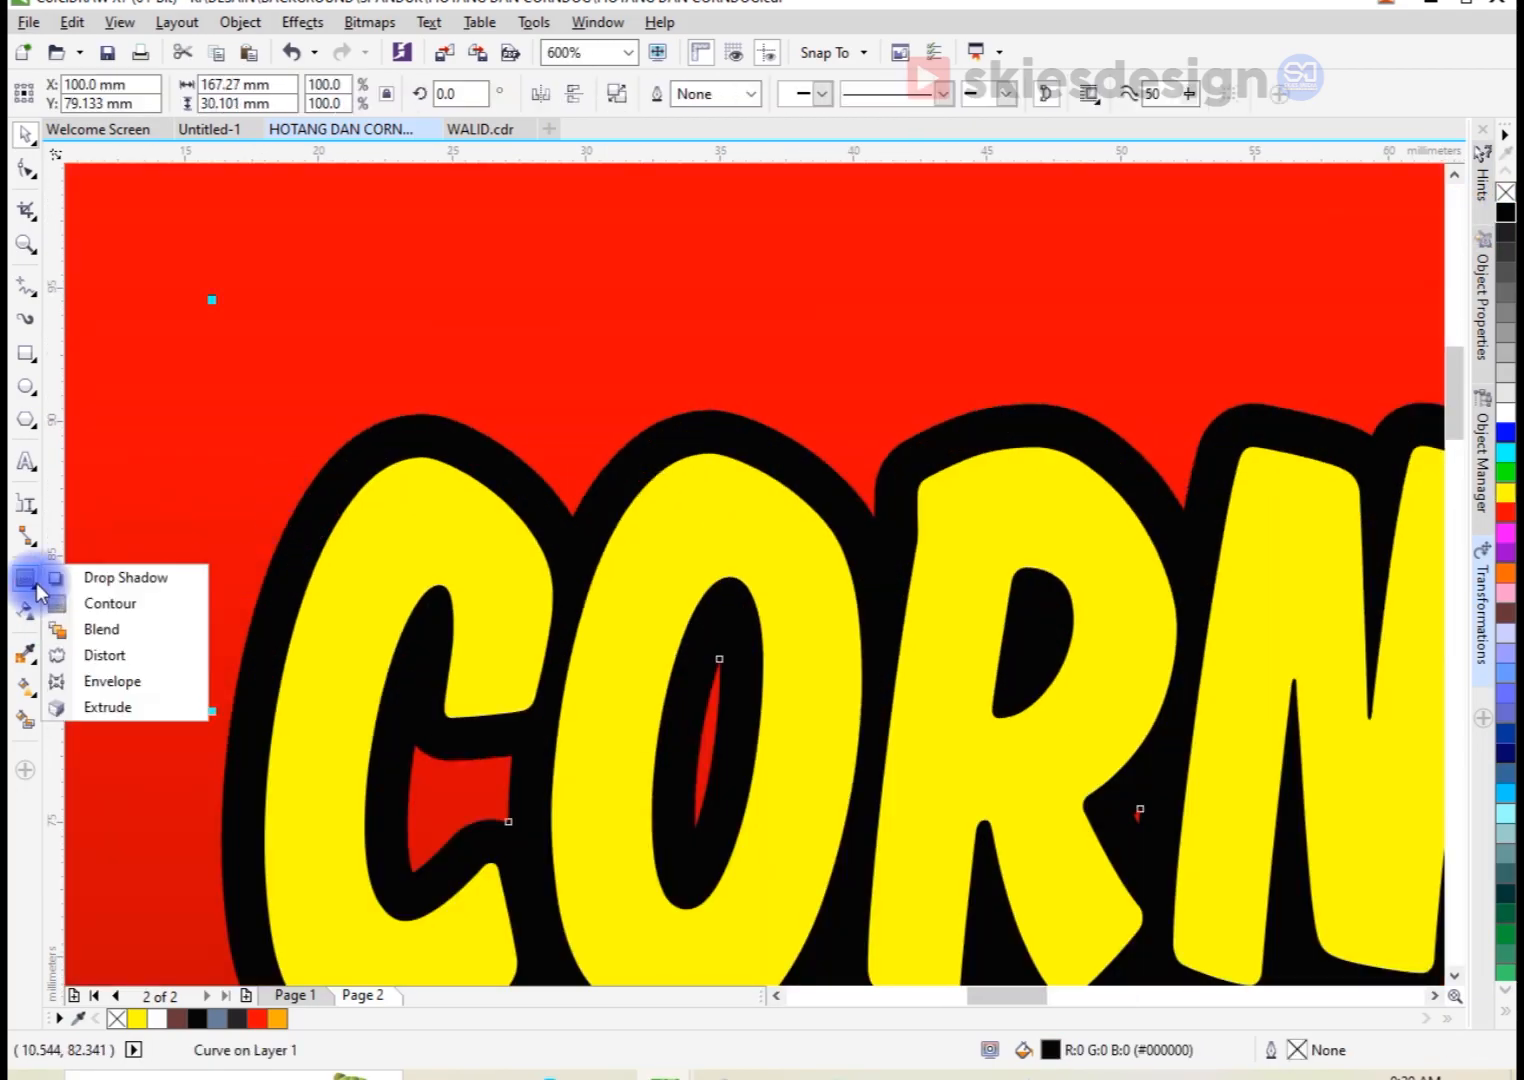
{"action": "left_click", "coordinate": [83, 605]}
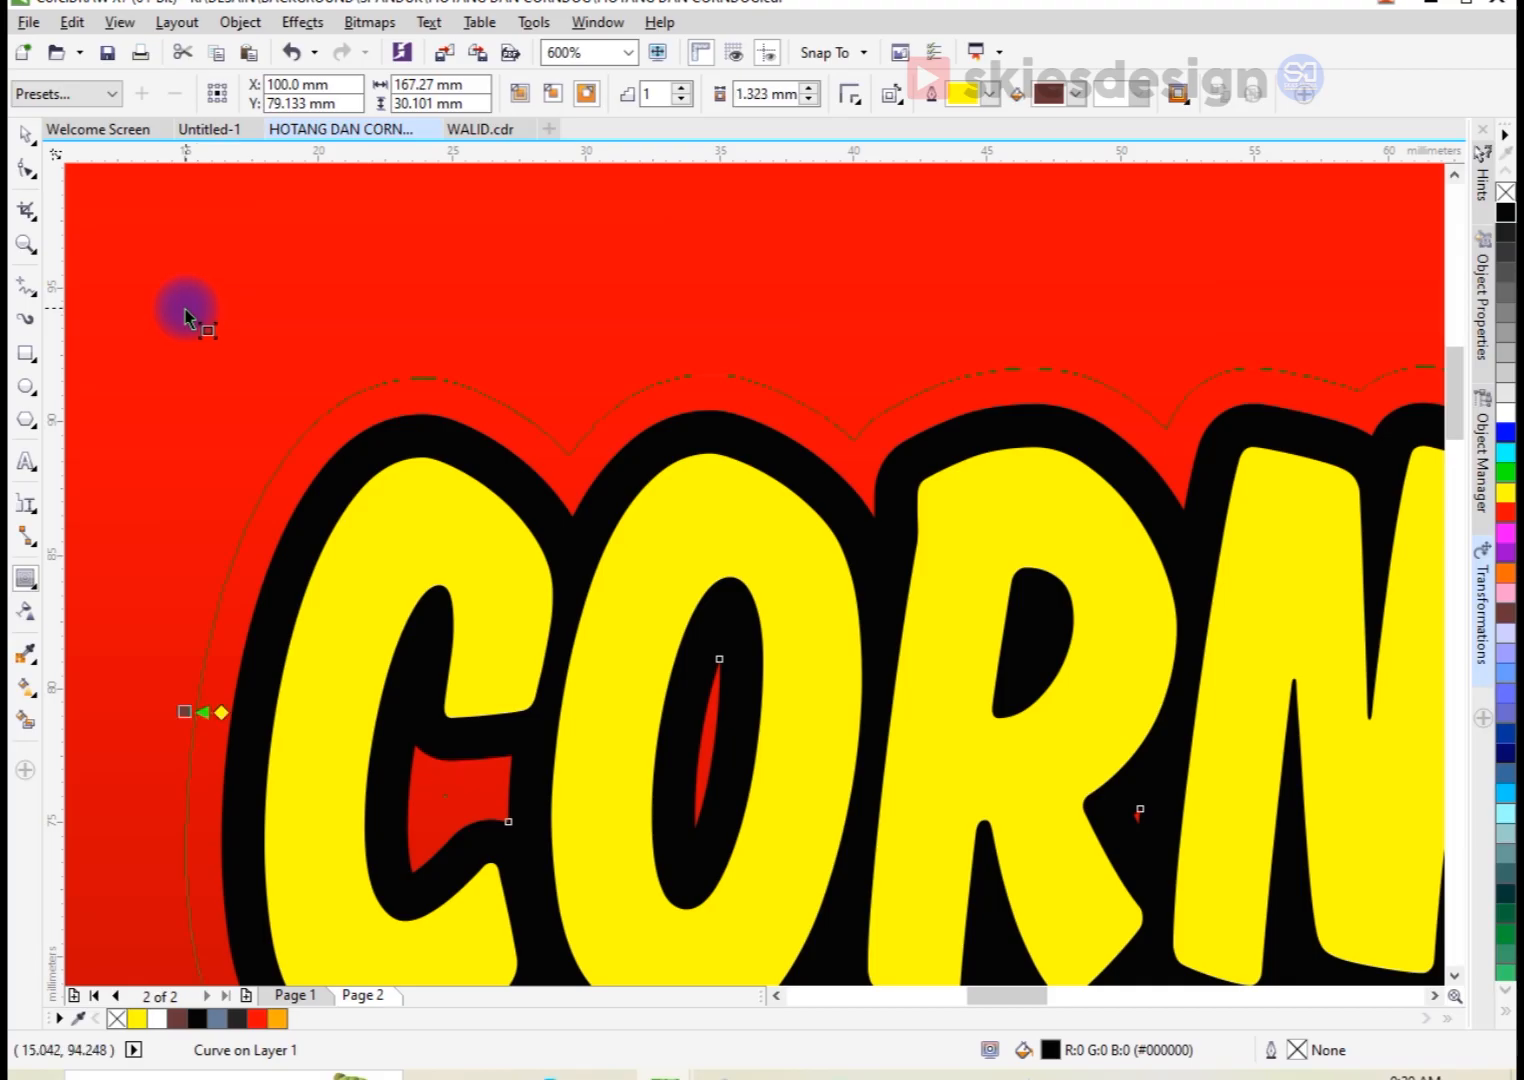
{"action": "left_click_drag", "start_coordinate": [170, 306], "coordinate": [221, 346]}
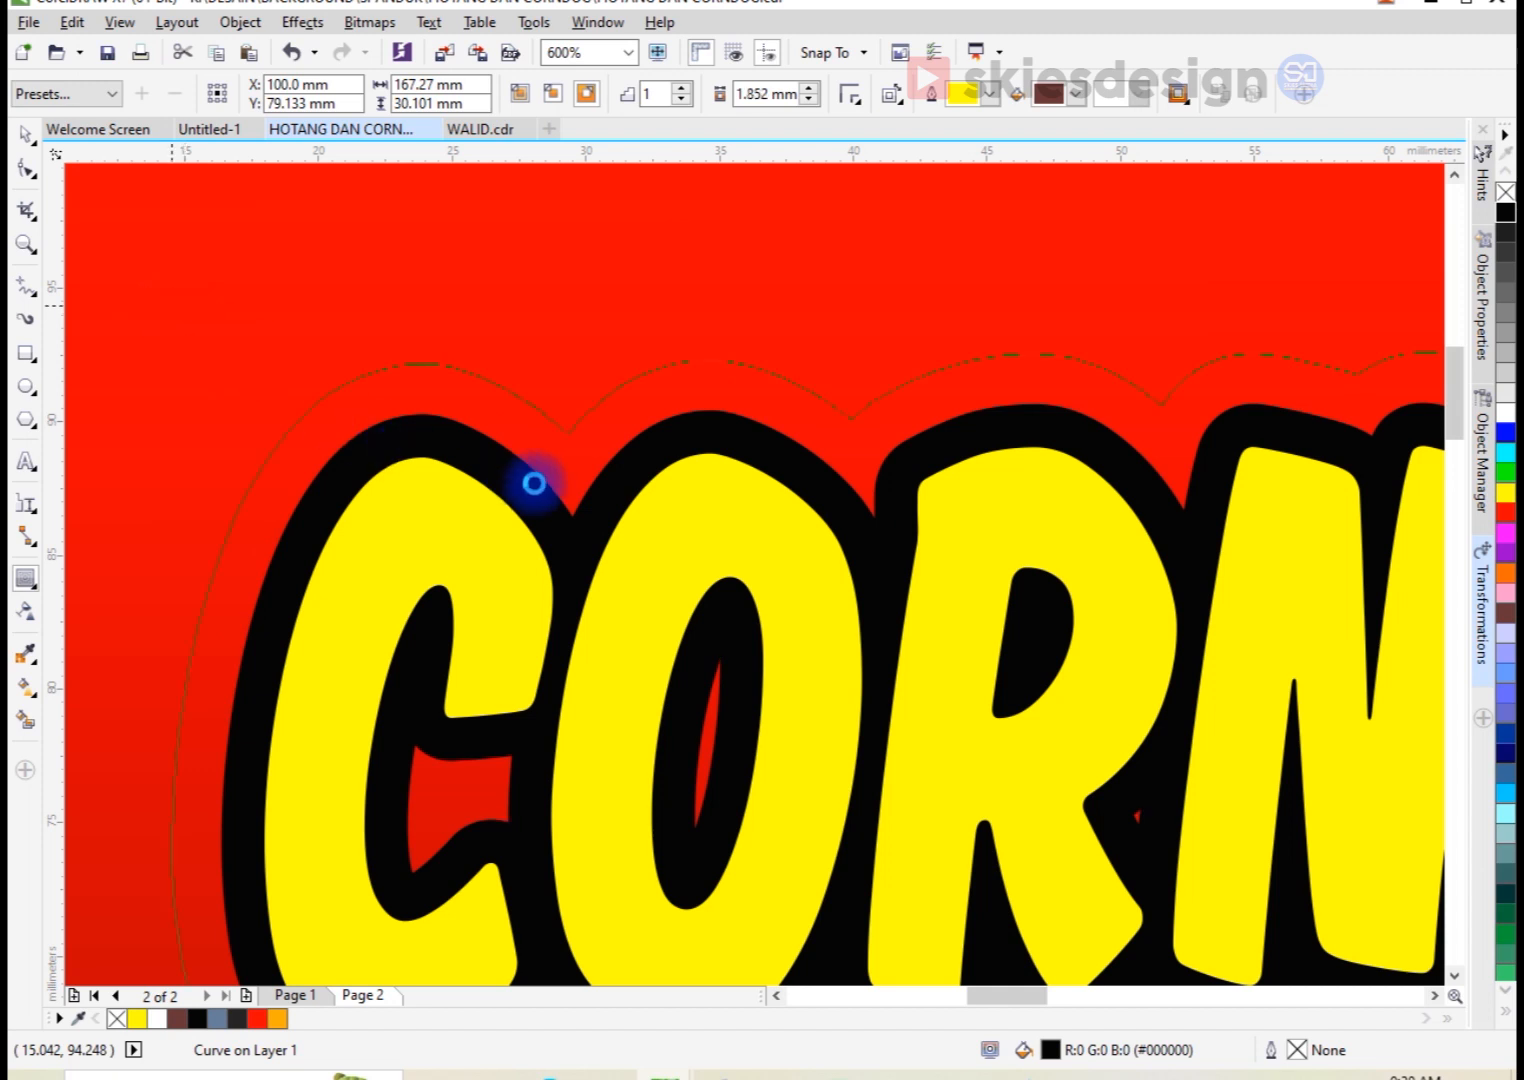
{"action": "left_click_drag", "start_coordinate": [536, 485], "coordinate": [570, 491]}
Step: Break the outer contour apart from the black outline and fill it with white
{"action": "scroll", "coordinate": [565, 488], "scroll_direction": "down", "scroll_amount": 3}
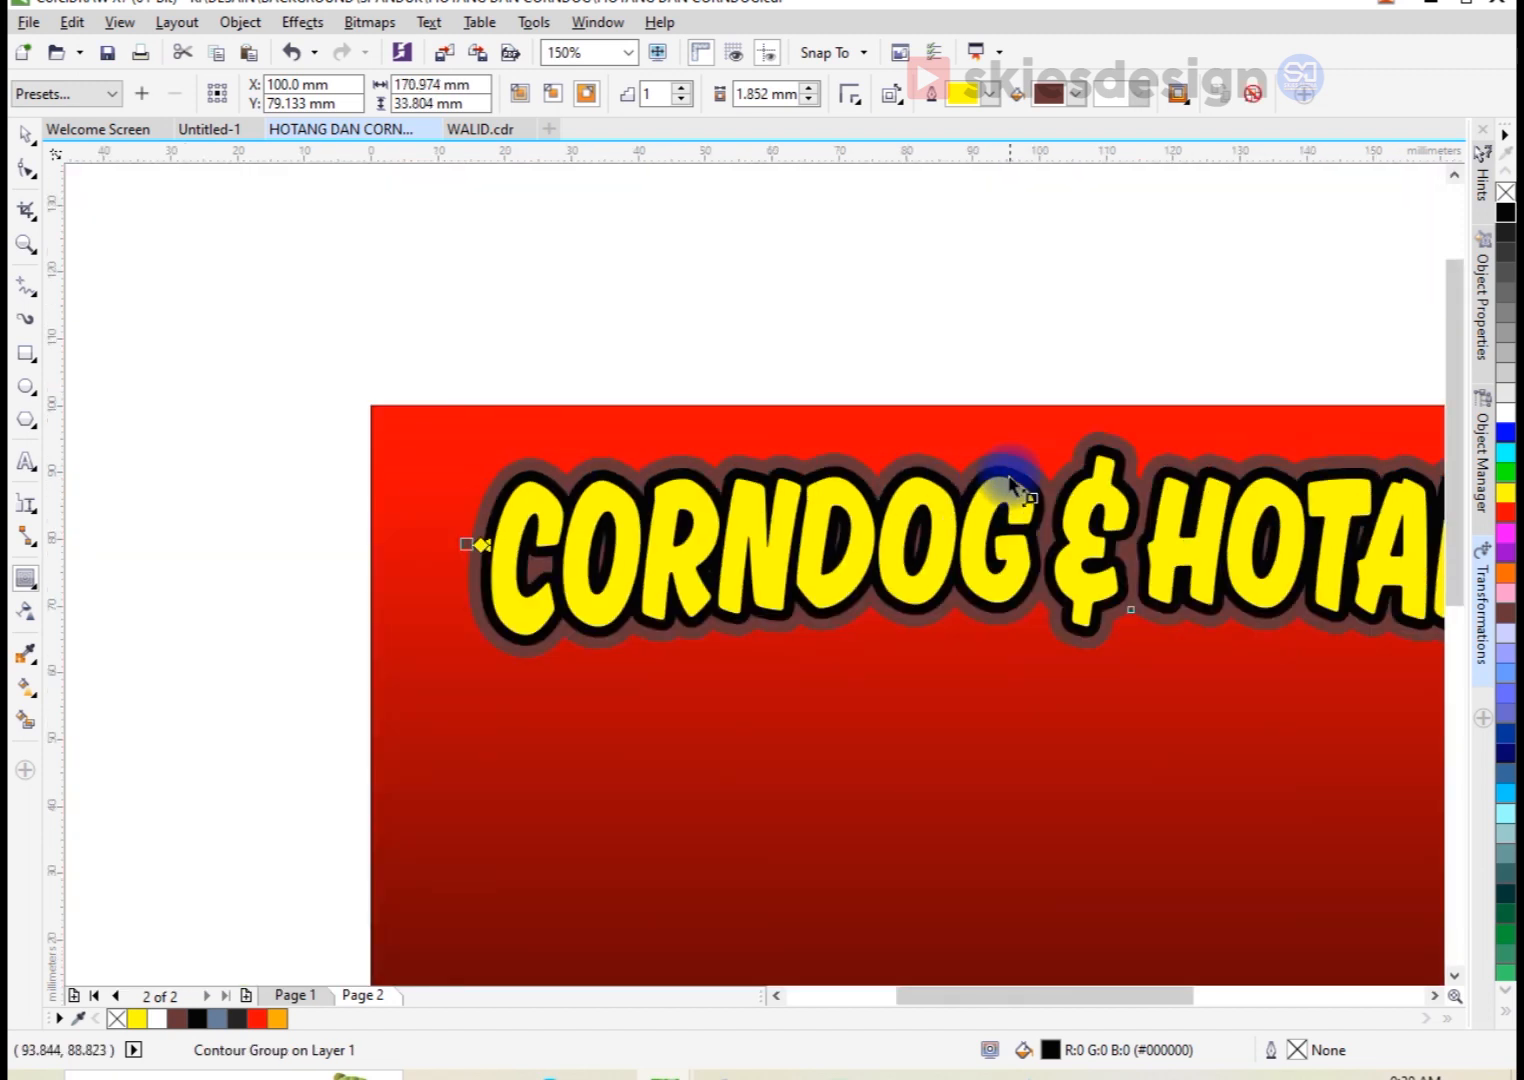
{"action": "scroll", "coordinate": [1000, 480], "scroll_direction": "up", "scroll_amount": 1}
{"action": "right_click", "coordinate": [993, 440]}
{"action": "key", "text": "space"}
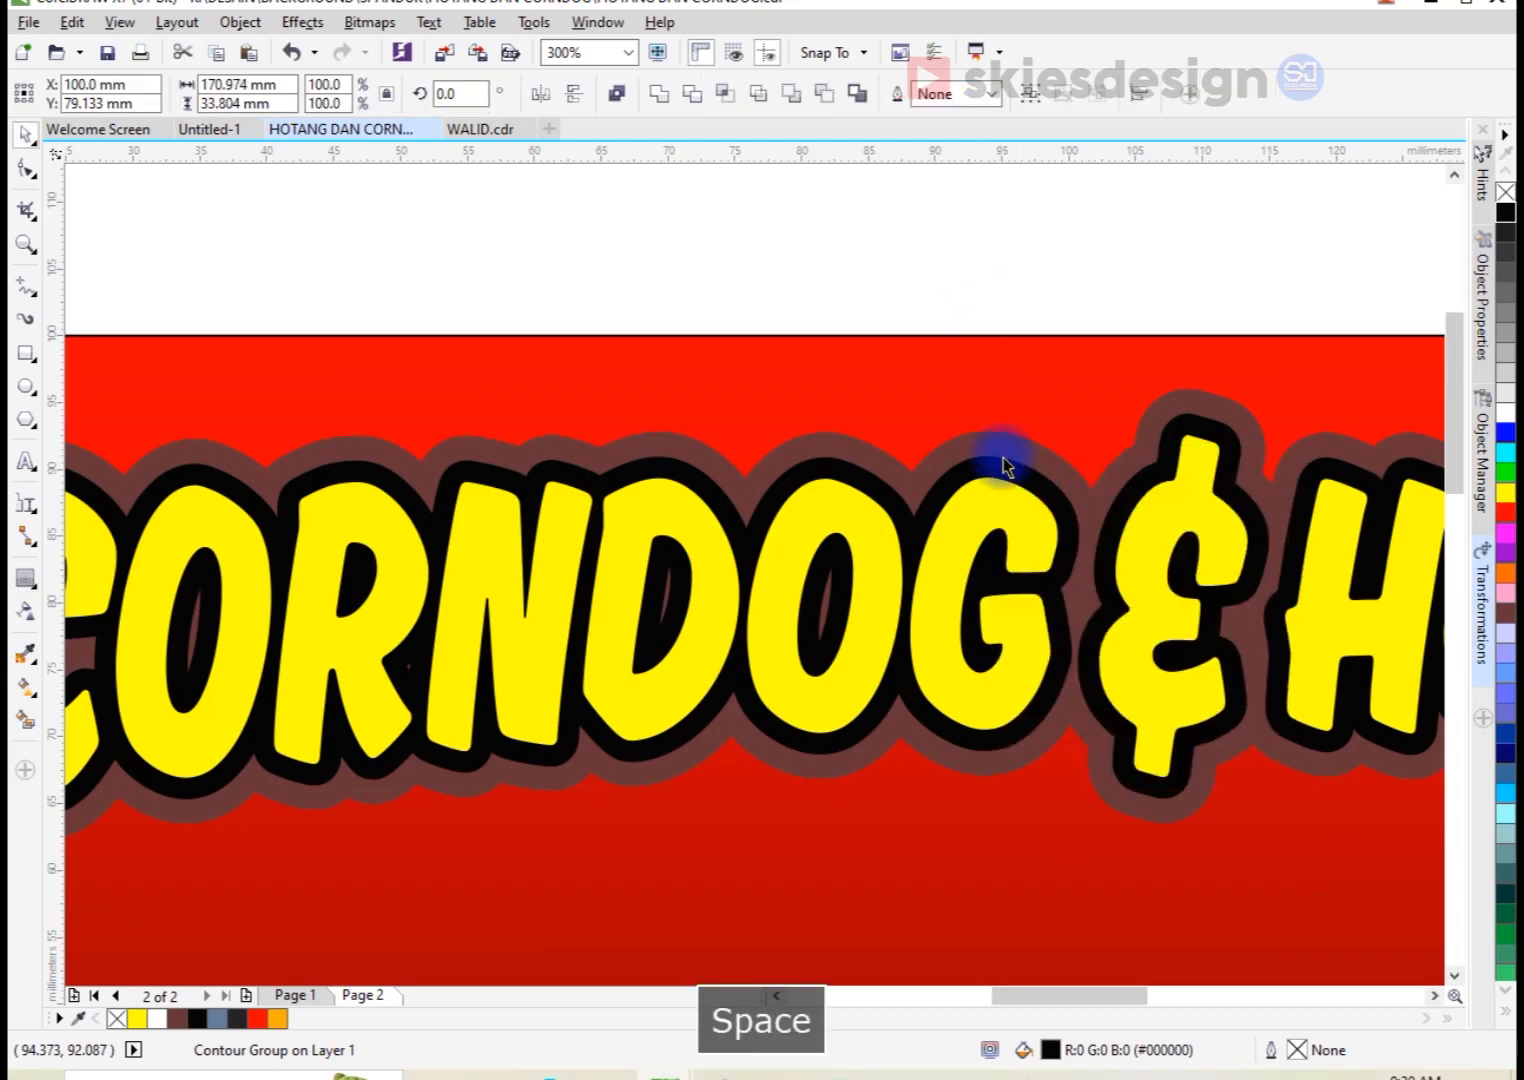
{"action": "left_click", "coordinate": [1004, 438]}
{"action": "left_click", "coordinate": [1505, 412]}
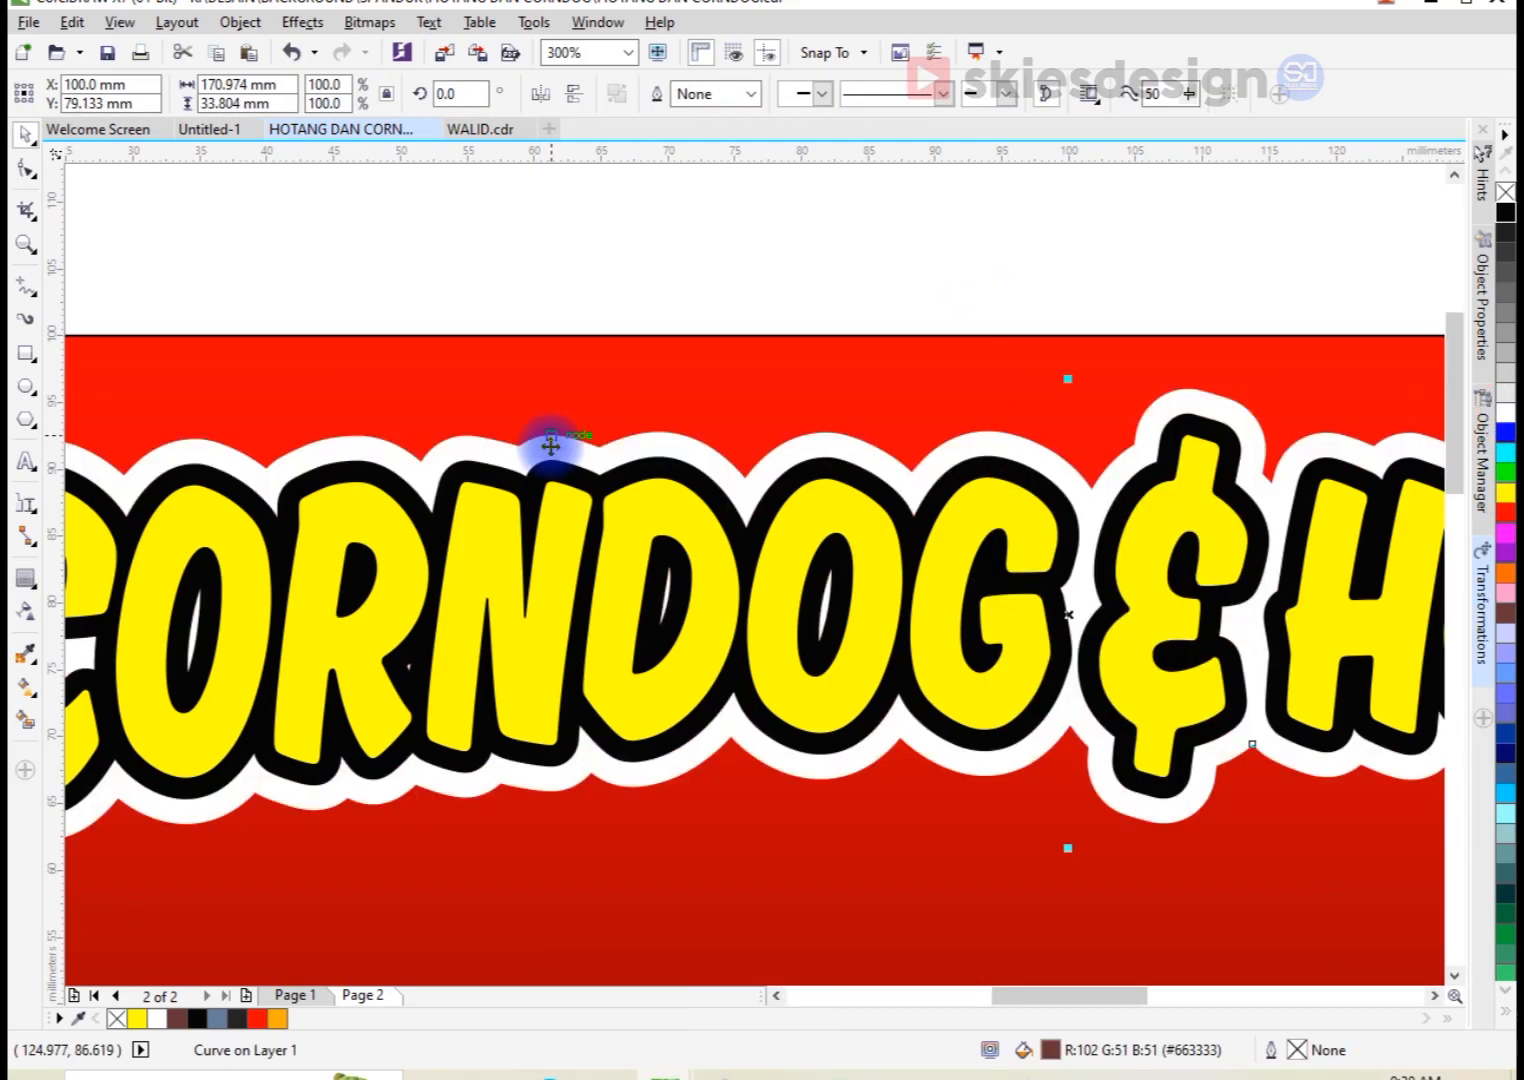
Step: Scale the whole title with its outlines down about its centre to roughly 163.7 × 32.4 mm
{"action": "scroll", "coordinate": [550, 444], "scroll_direction": "down", "scroll_amount": 2}
{"action": "left_click", "coordinate": [572, 388]}
{"action": "left_click_drag", "start_coordinate": [330, 385], "coordinate": [1010, 579]}
{"action": "scroll", "coordinate": [997, 620], "scroll_direction": "up", "scroll_amount": 1}
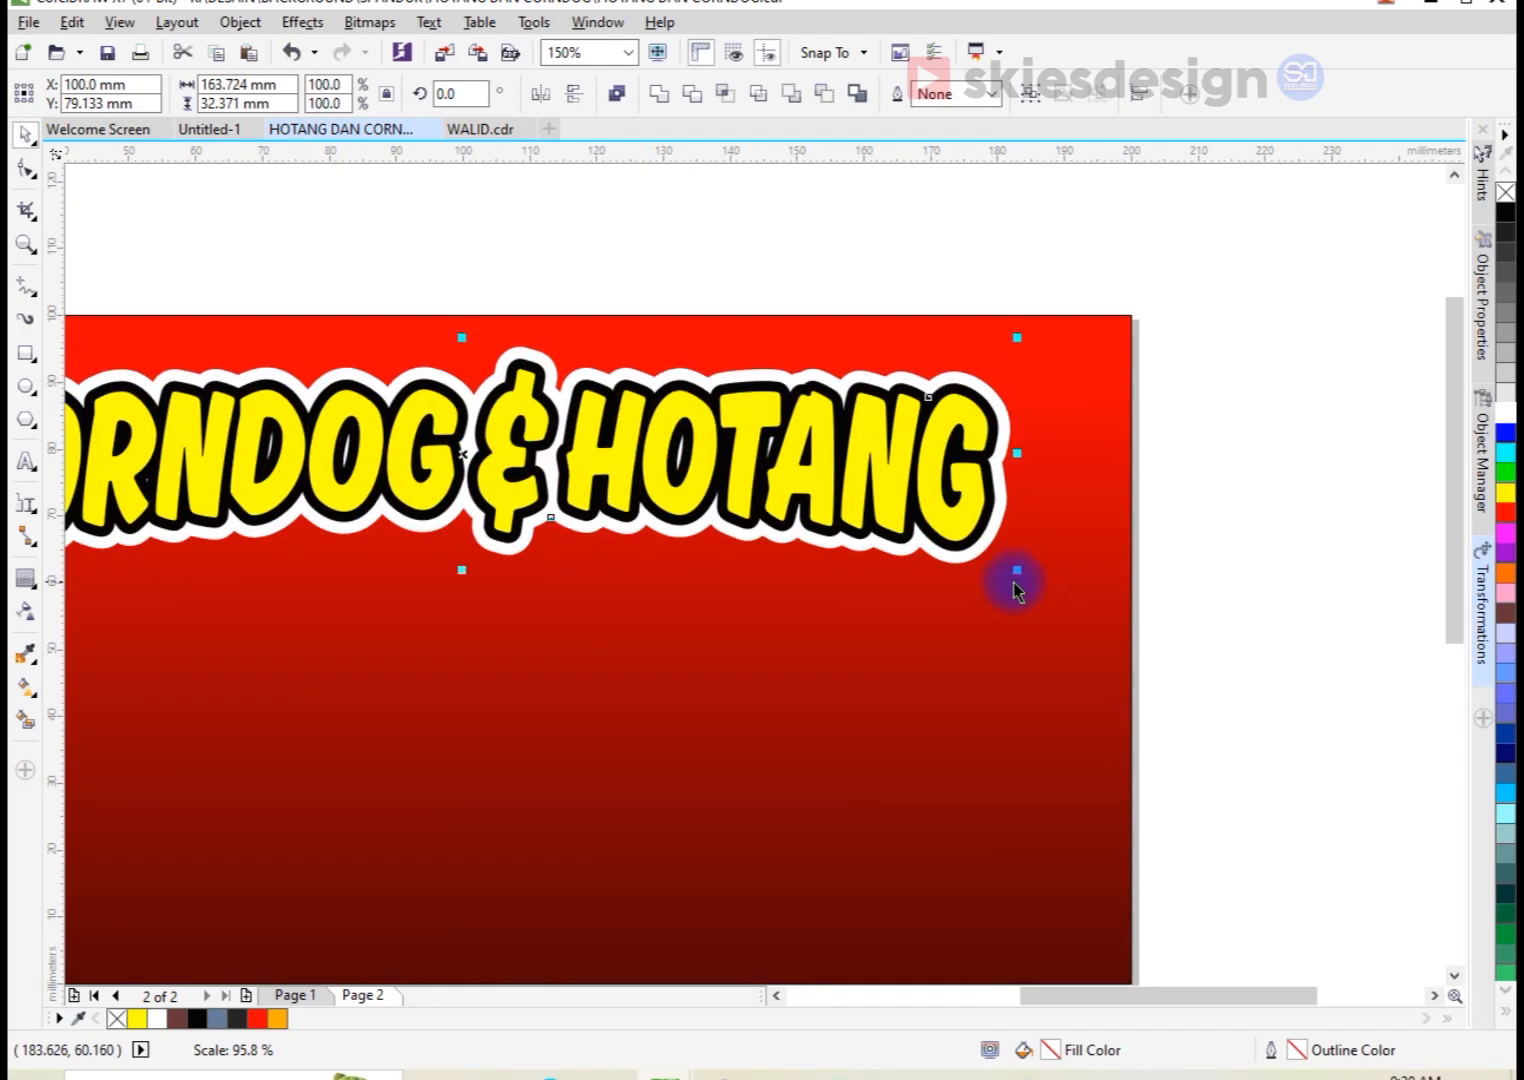
{"action": "scroll", "coordinate": [1010, 579], "scroll_direction": "down", "scroll_amount": 1}
{"action": "left_click", "coordinate": [1155, 665]}
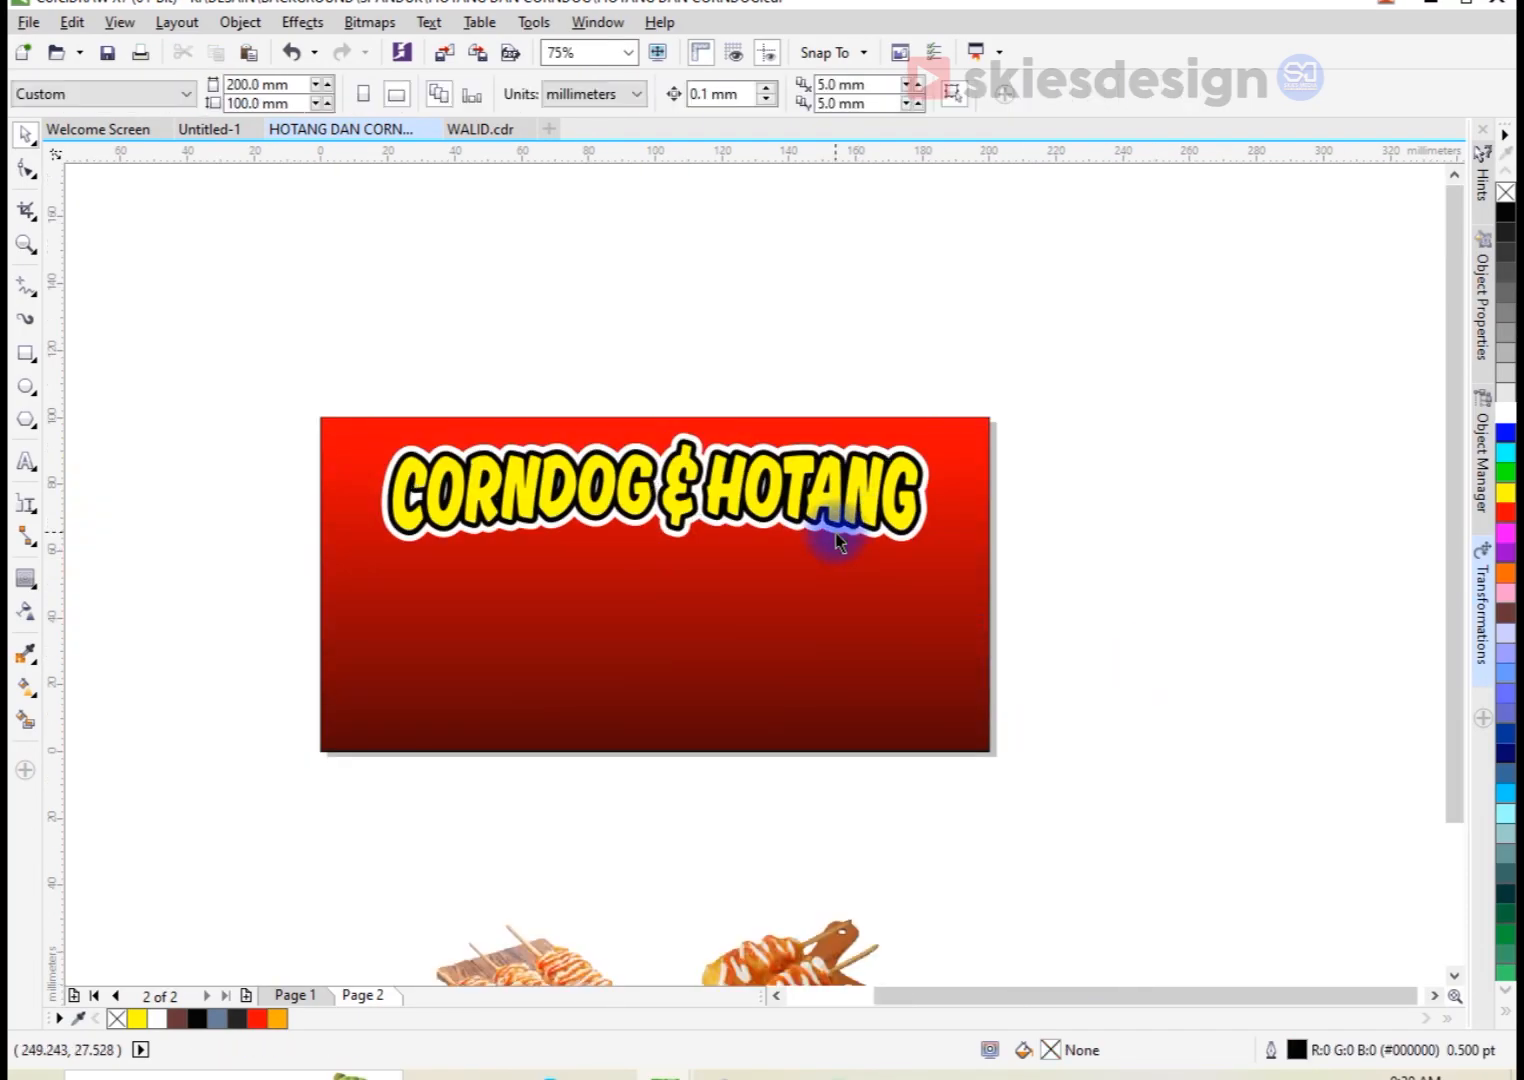
Step: Add artistic text below the title with the first line "Cobain Sekali,"
{"action": "scroll", "coordinate": [835, 532], "scroll_direction": "down", "scroll_amount": 1}
{"action": "scroll", "coordinate": [786, 517], "scroll_direction": "up", "scroll_amount": 1}
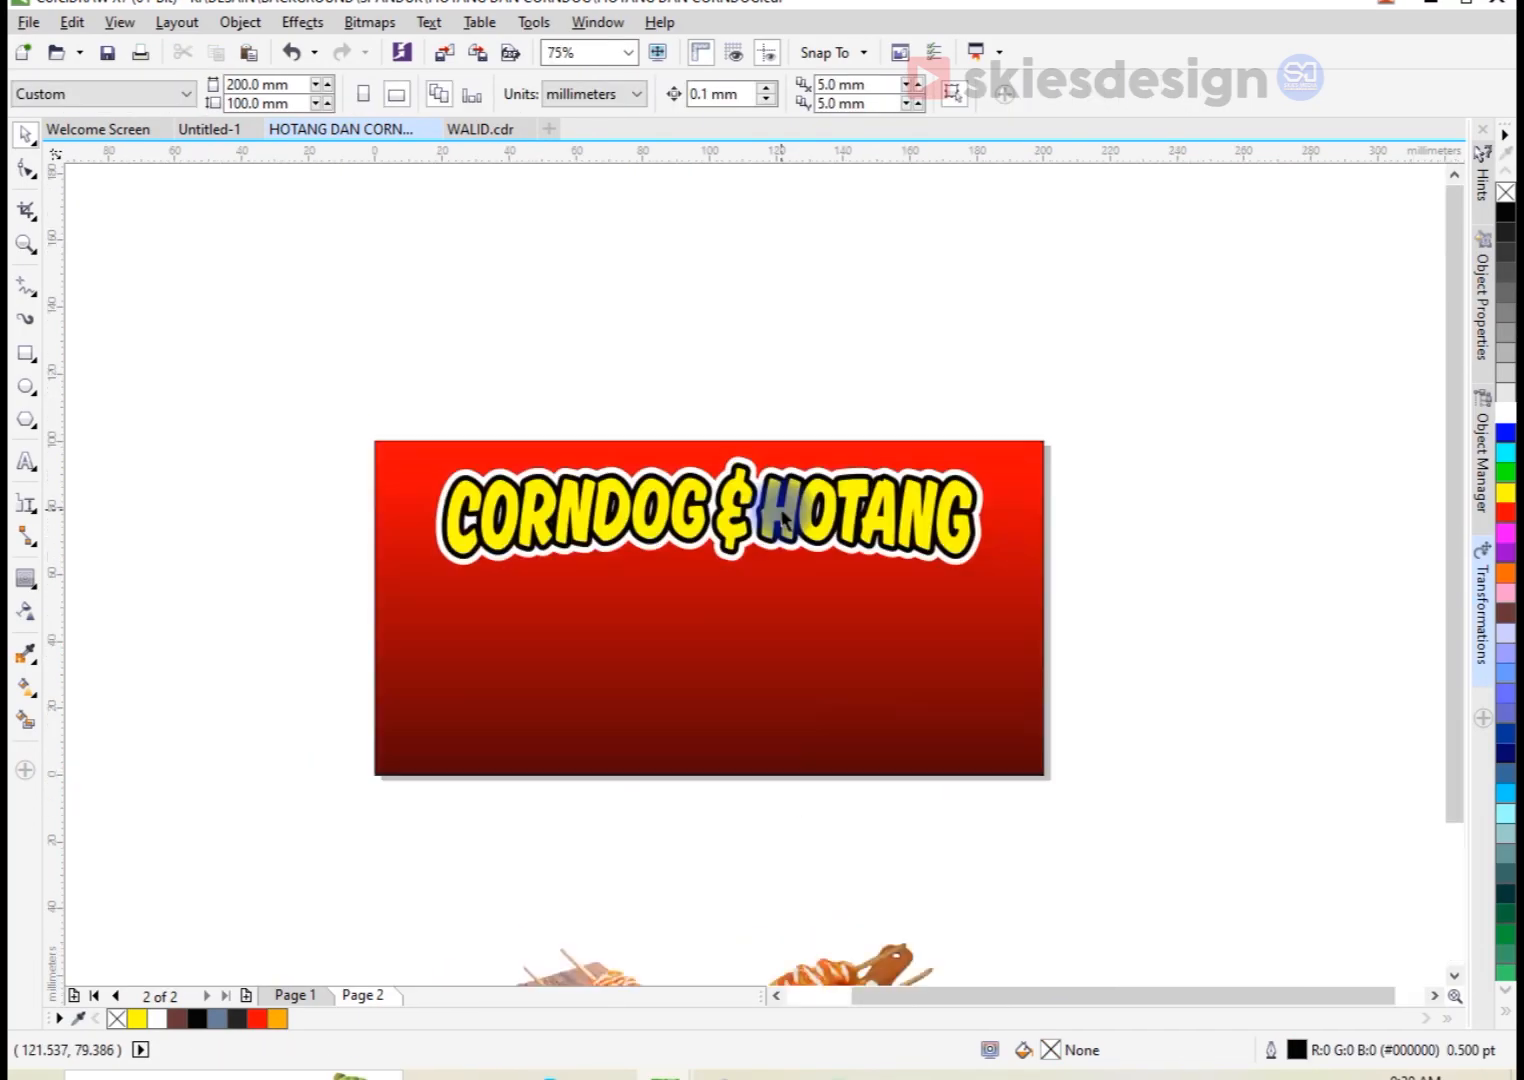
{"action": "scroll", "coordinate": [766, 556], "scroll_direction": "up", "scroll_amount": 1}
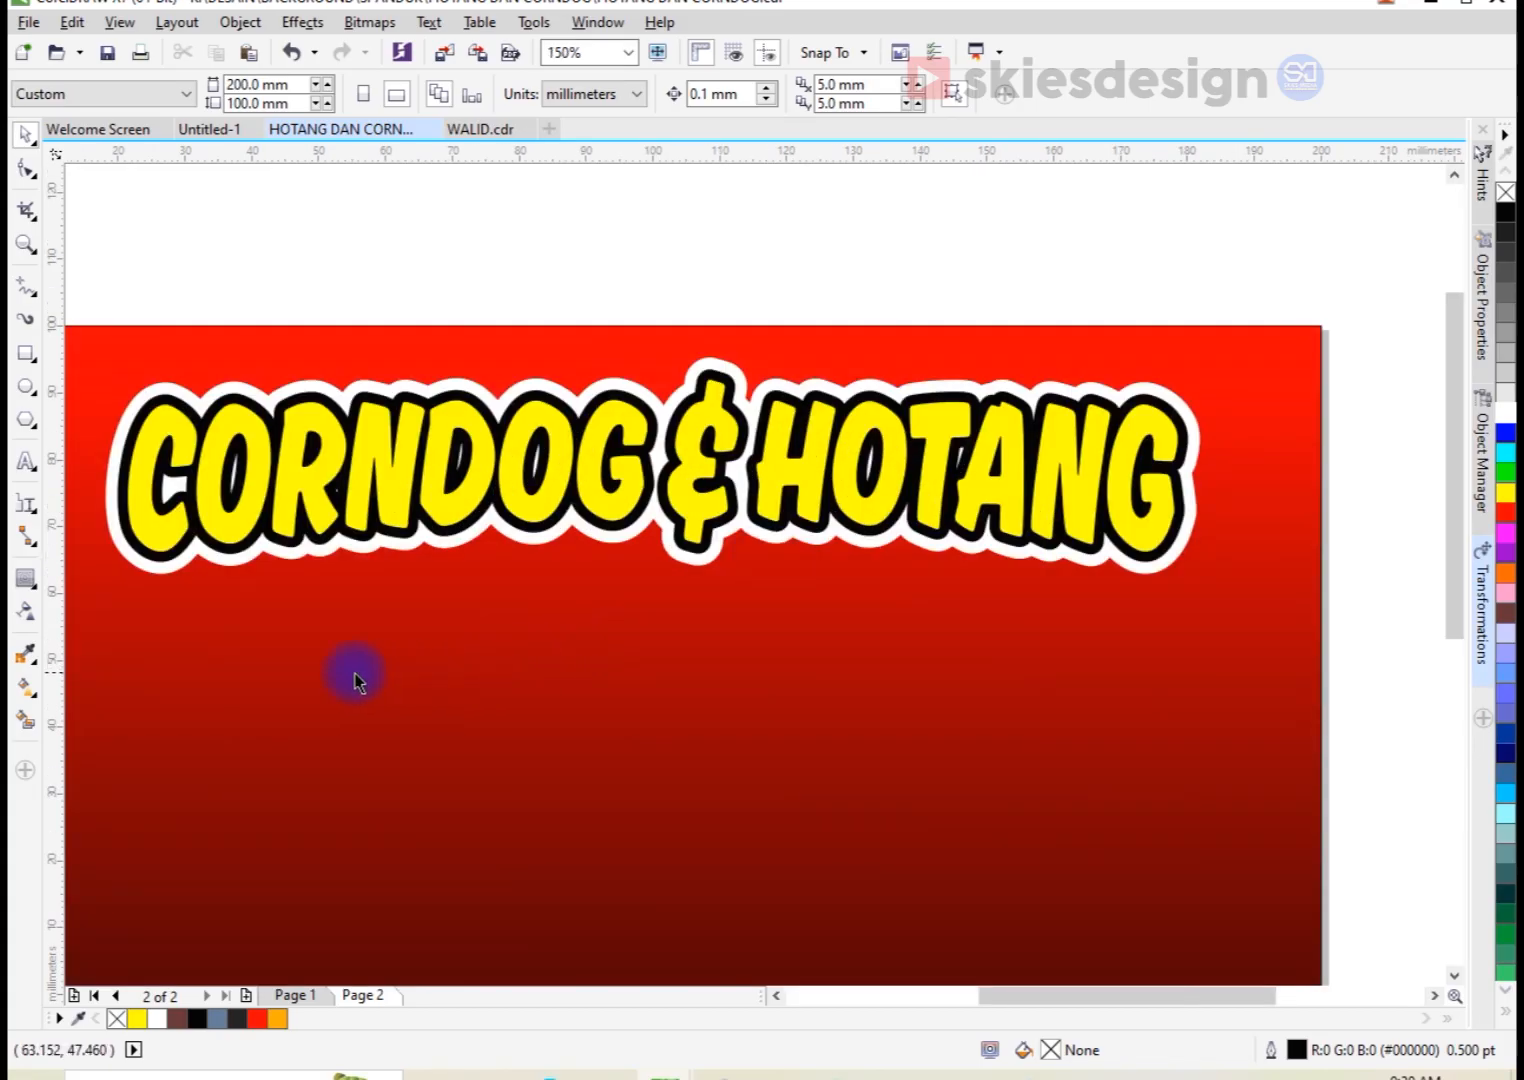
{"action": "left_click", "coordinate": [27, 461]}
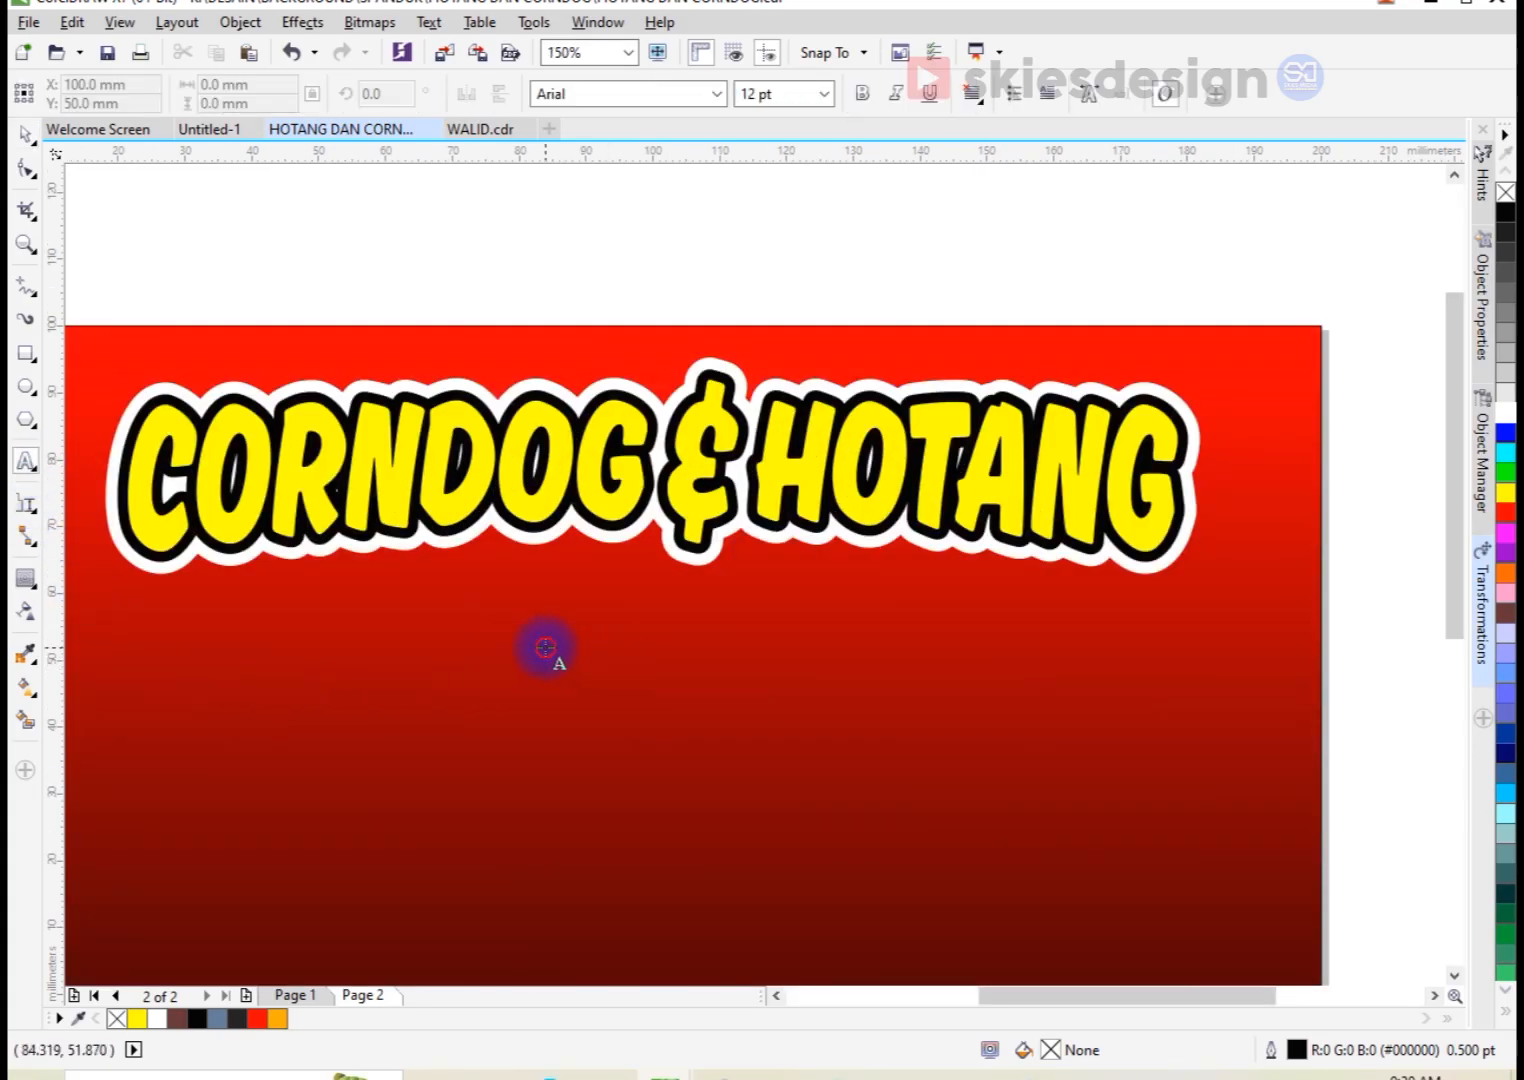
{"action": "left_click", "coordinate": [545, 636]}
{"action": "type", "text": "CO"}
{"action": "key", "text": "BackSpace"}
{"action": "key", "text": "BackSpace"}
{"action": "key", "text": "Caps_Lock"}
{"action": "type", "text": "Cobain Sekali"}
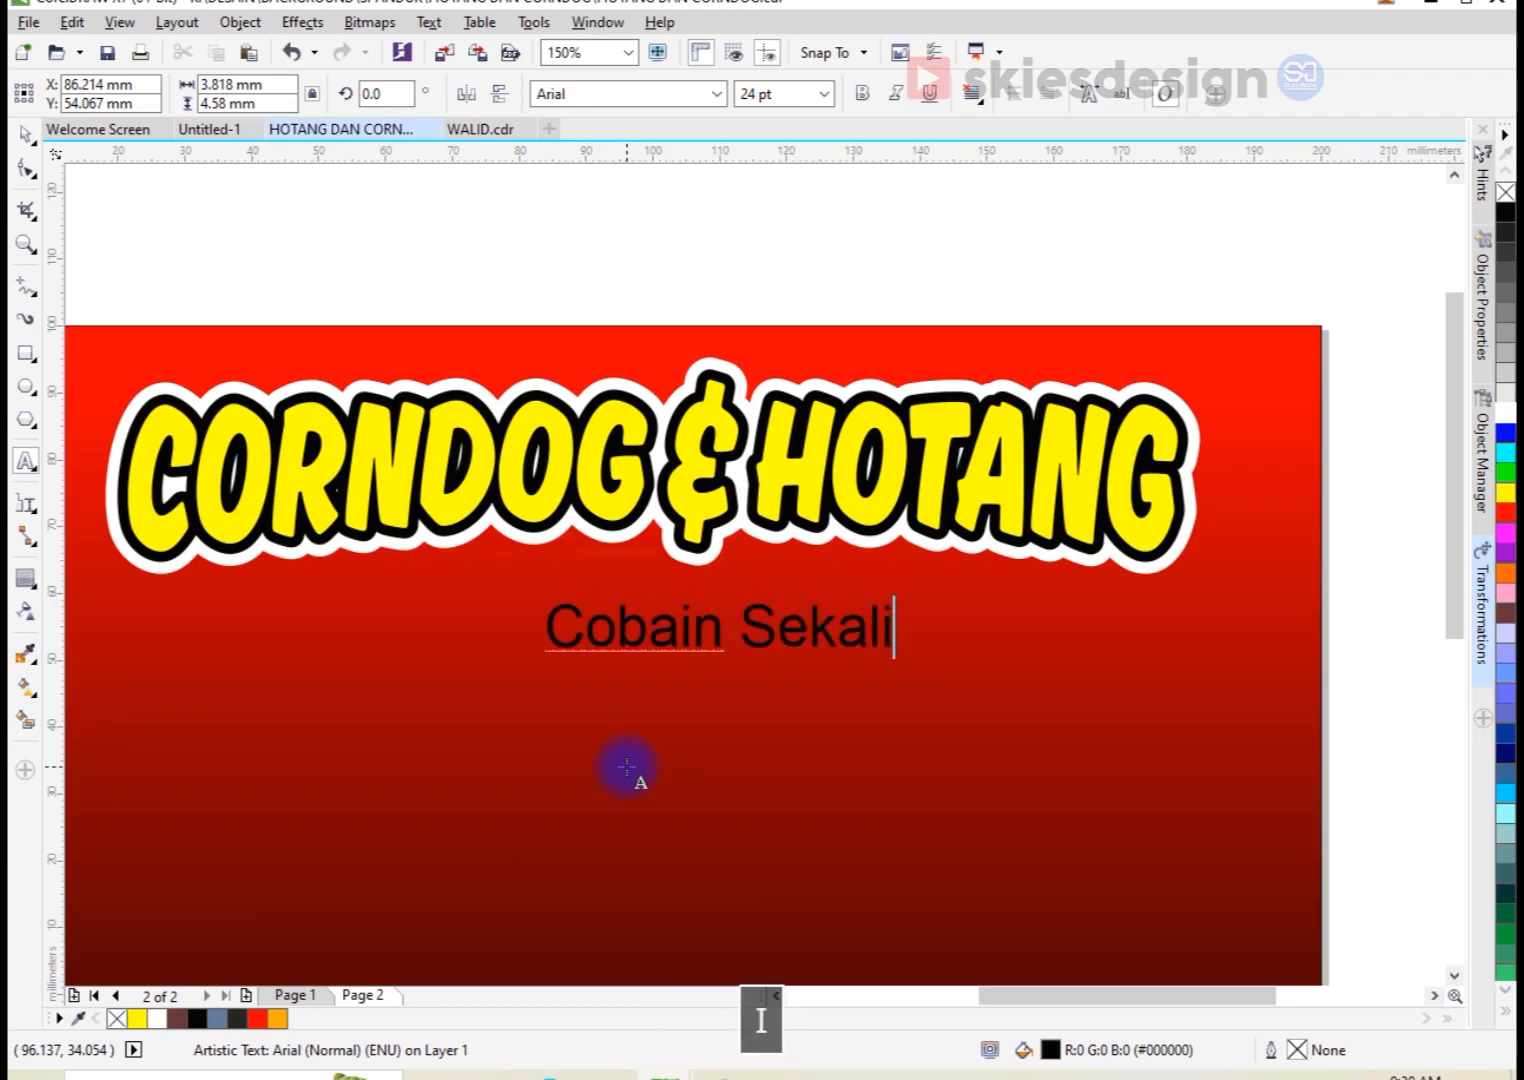
{"action": "type", "text": ","}
Step: Add the second tagline line "Pasti Balik Lagi." under the first one
{"action": "key", "text": "Return"}
{"action": "type", "text": "Oa"}
{"action": "key", "text": "BackSpace"}
{"action": "key", "text": "BackSpace"}
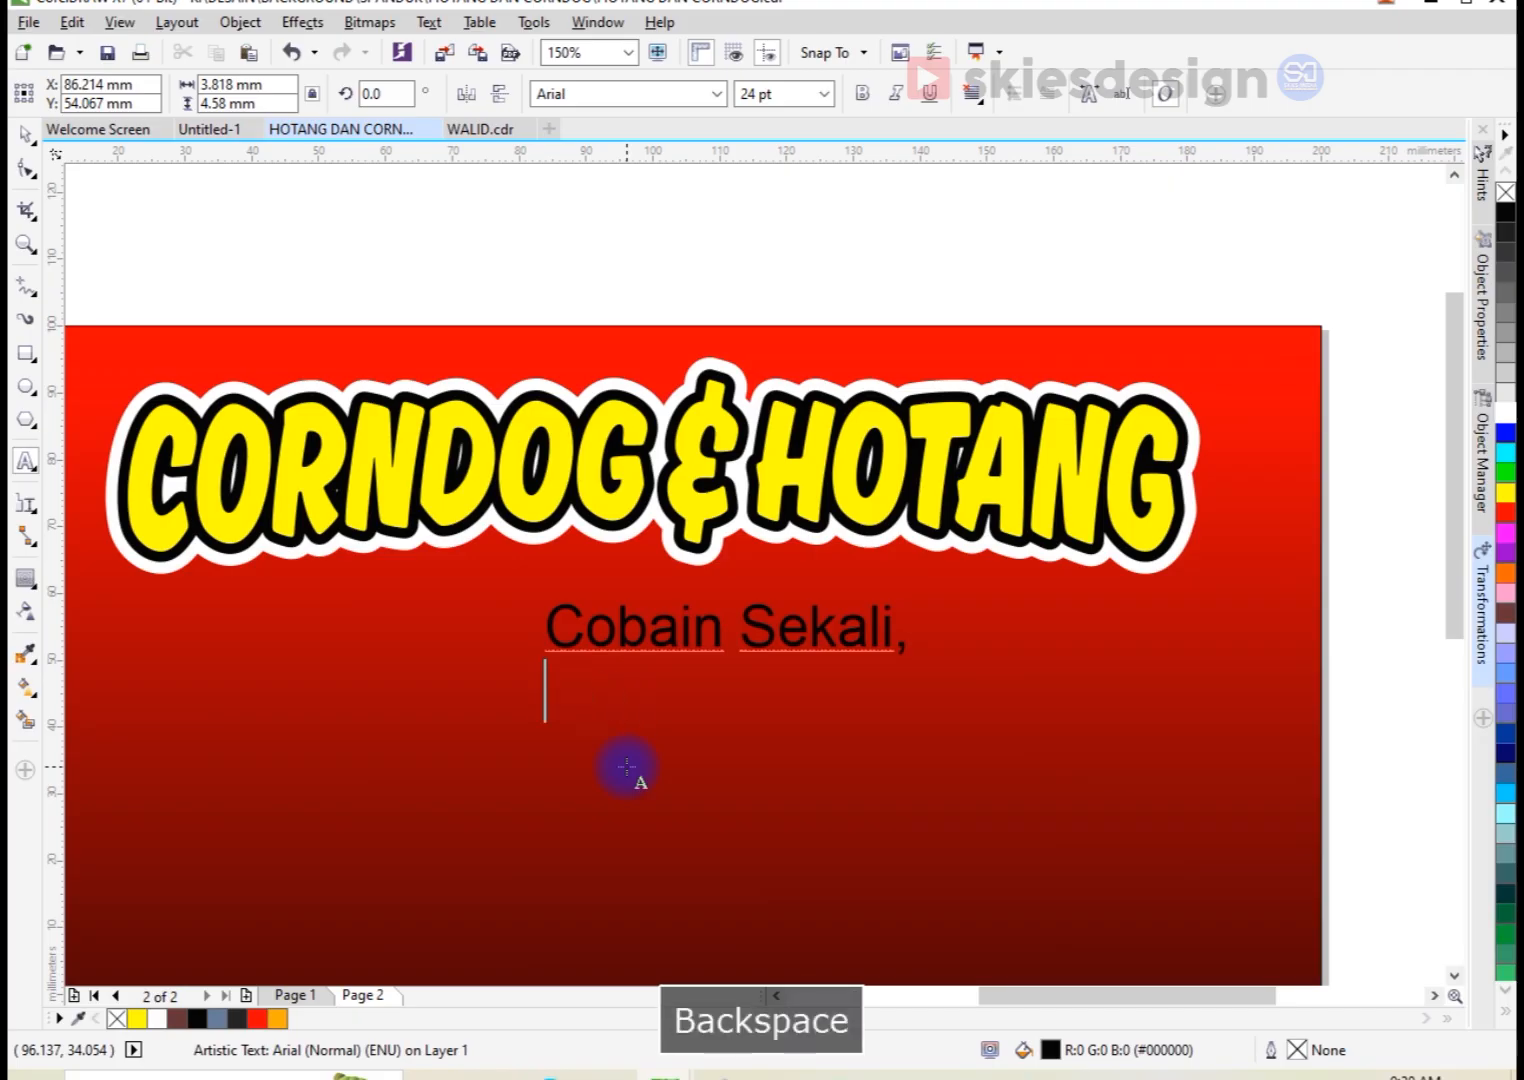
{"action": "type", "text": "Pasti Balik Lagi."}
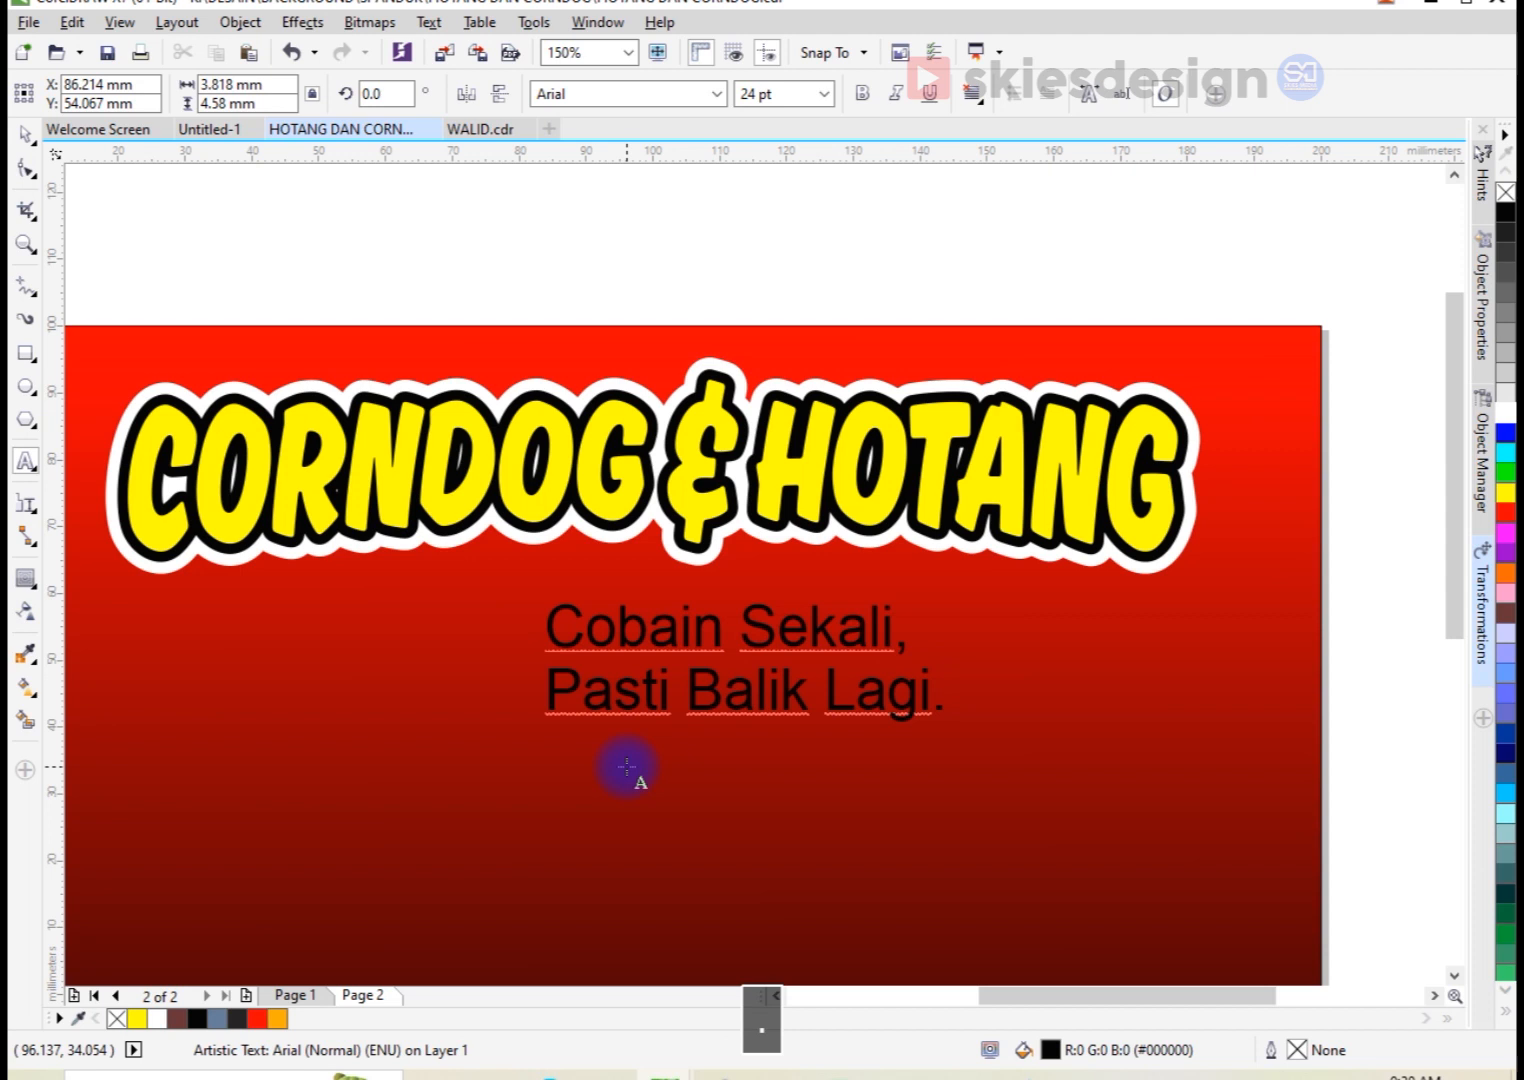
Step: Set the two-line tagline in the Agbalumo font and fill it with white
{"action": "left_click", "coordinate": [25, 134]}
{"action": "left_click", "coordinate": [633, 92]}
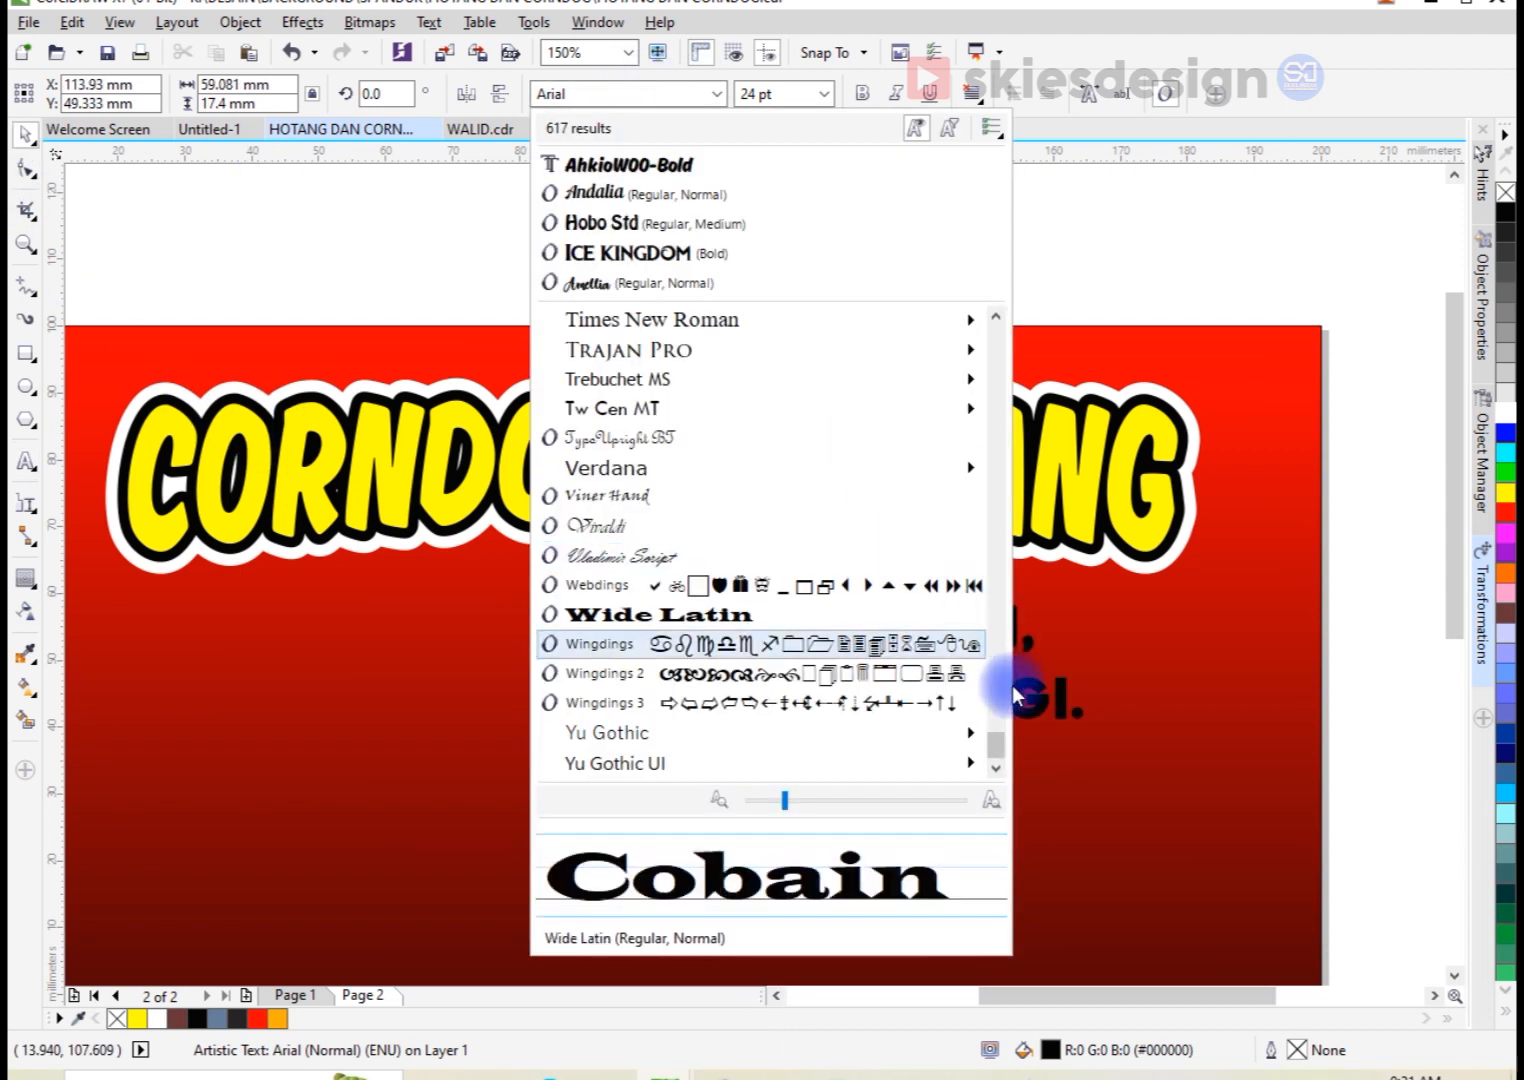
{"action": "scroll", "coordinate": [986, 604], "scroll_direction": "up", "scroll_amount": 15}
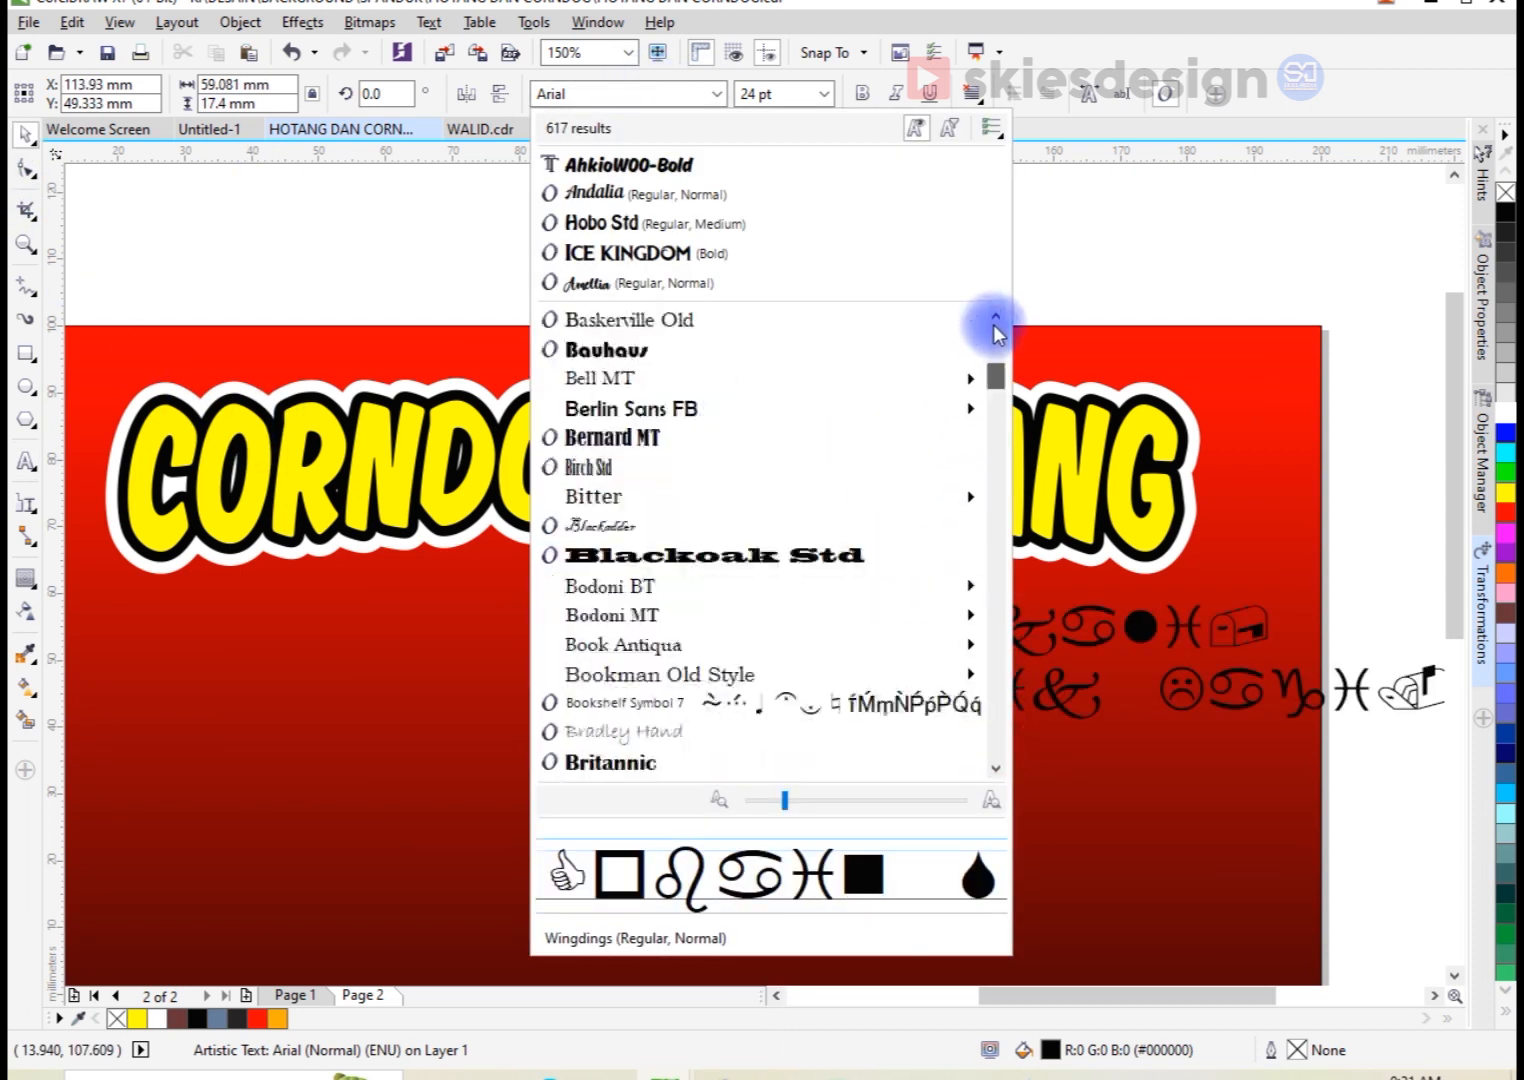
{"action": "scroll", "coordinate": [995, 364], "scroll_direction": "up", "scroll_amount": 10}
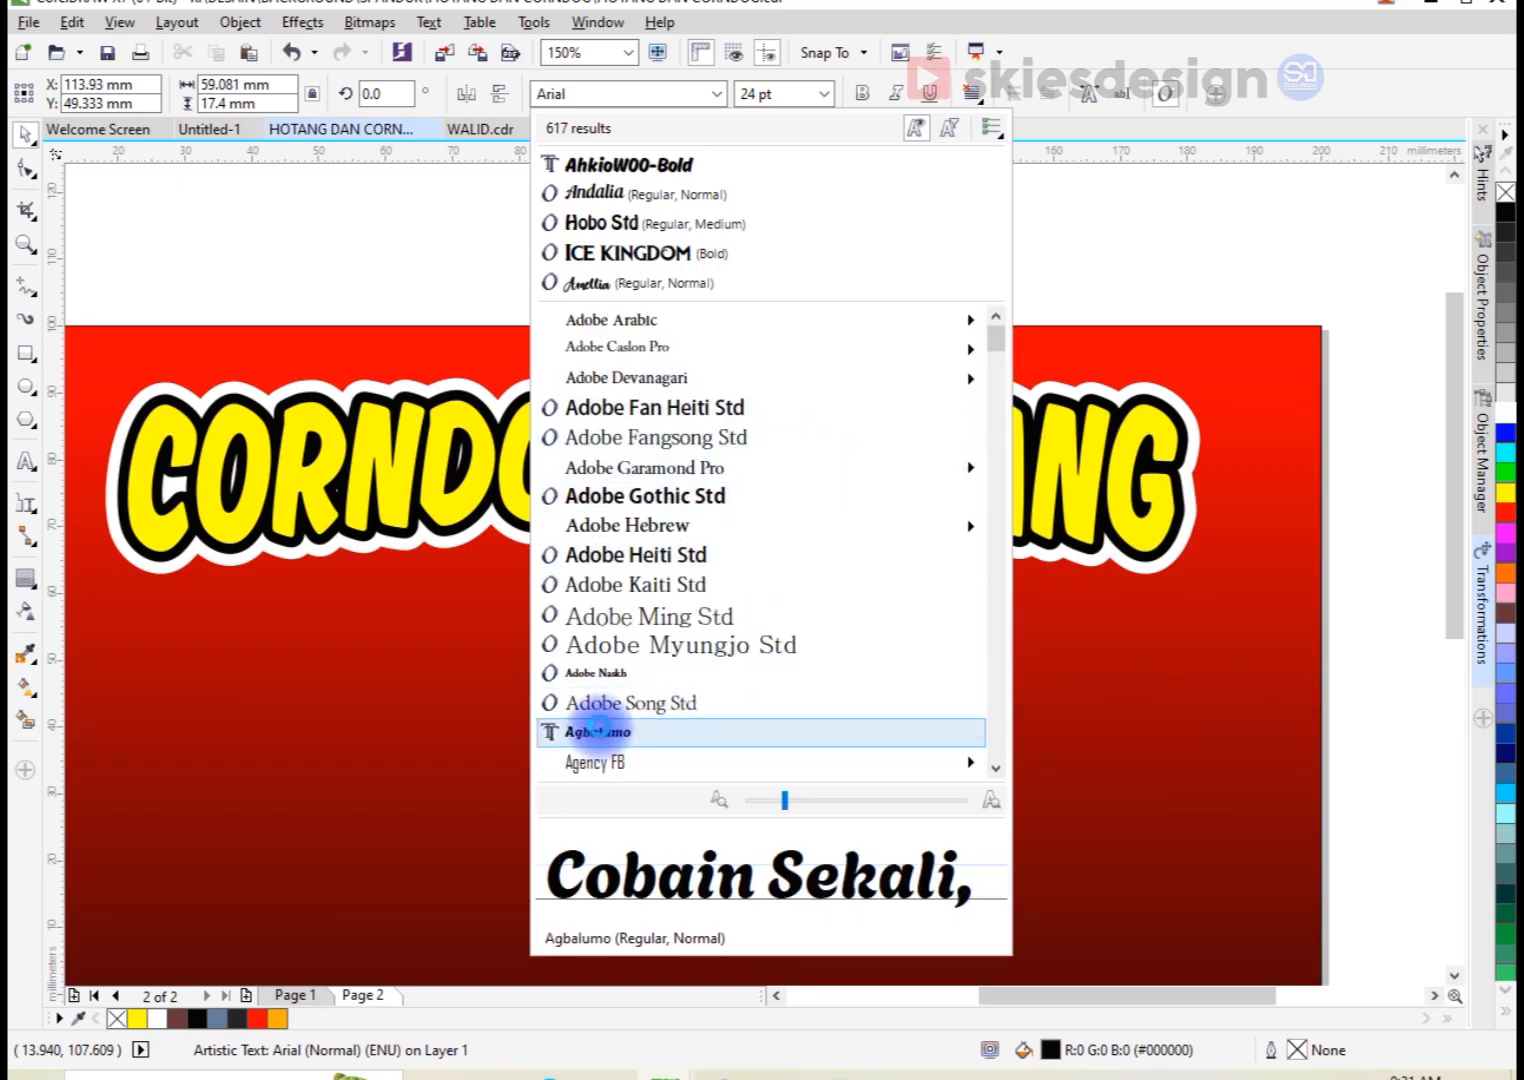
{"action": "left_click", "coordinate": [600, 735]}
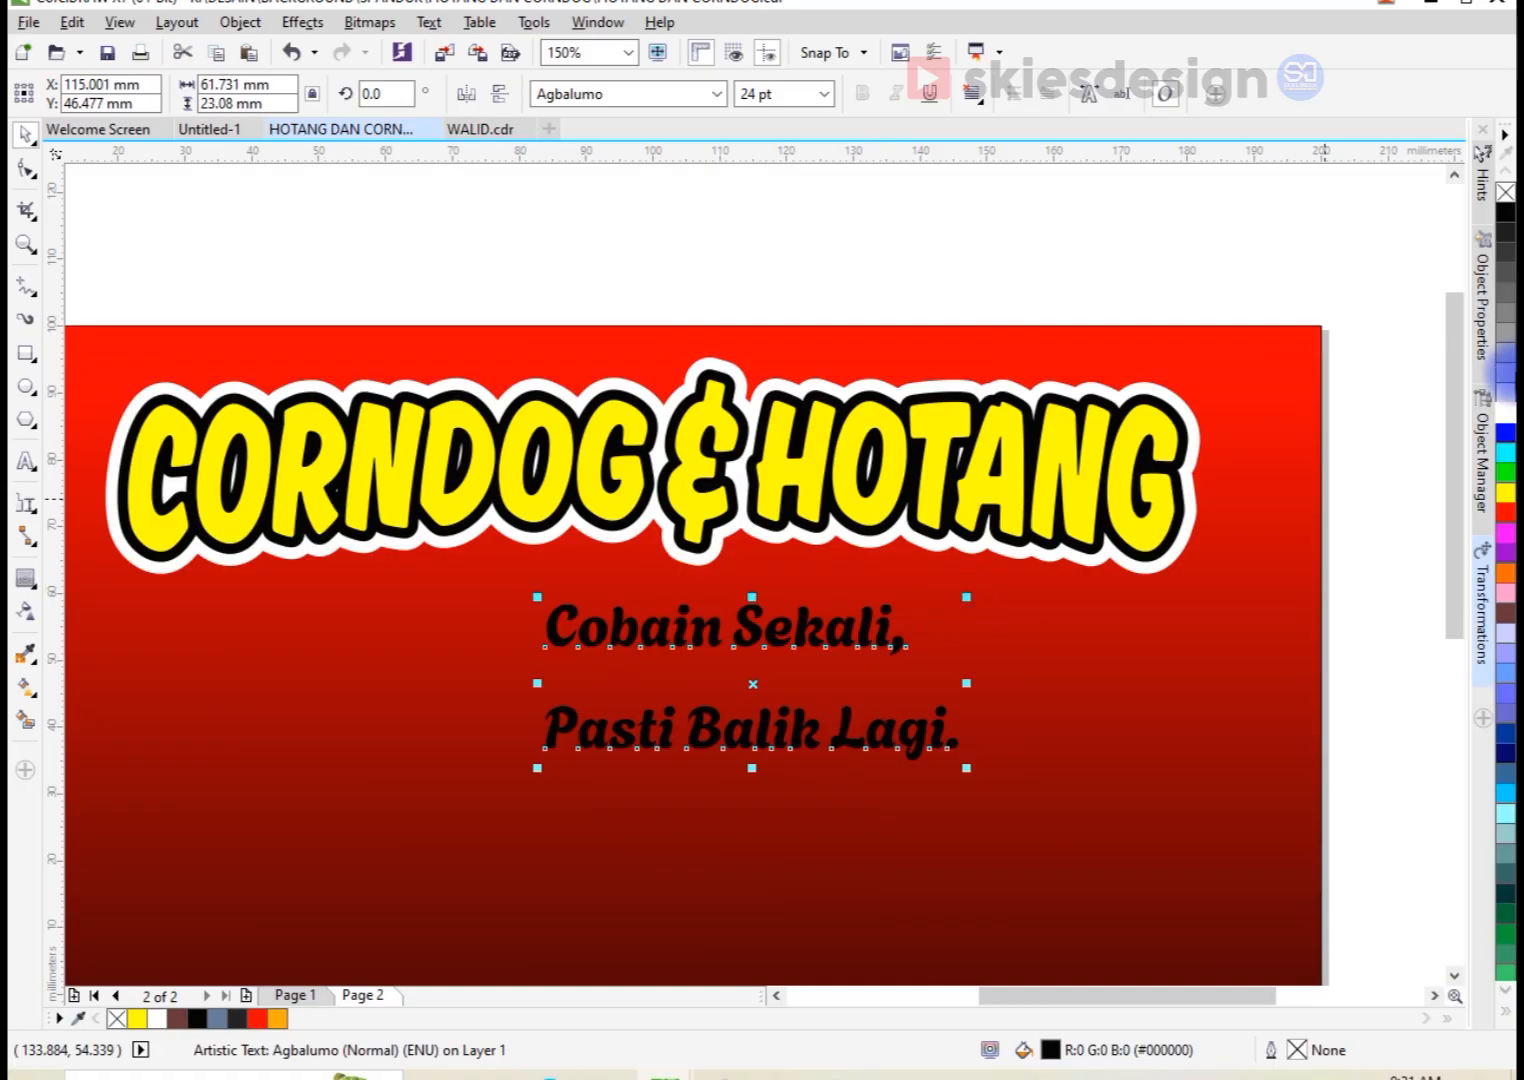
Step: Move the two corndog photos from below the page onto the banner's lower-left and lower-right corners
{"action": "scroll", "coordinate": [1143, 500], "scroll_direction": "down", "scroll_amount": 5}
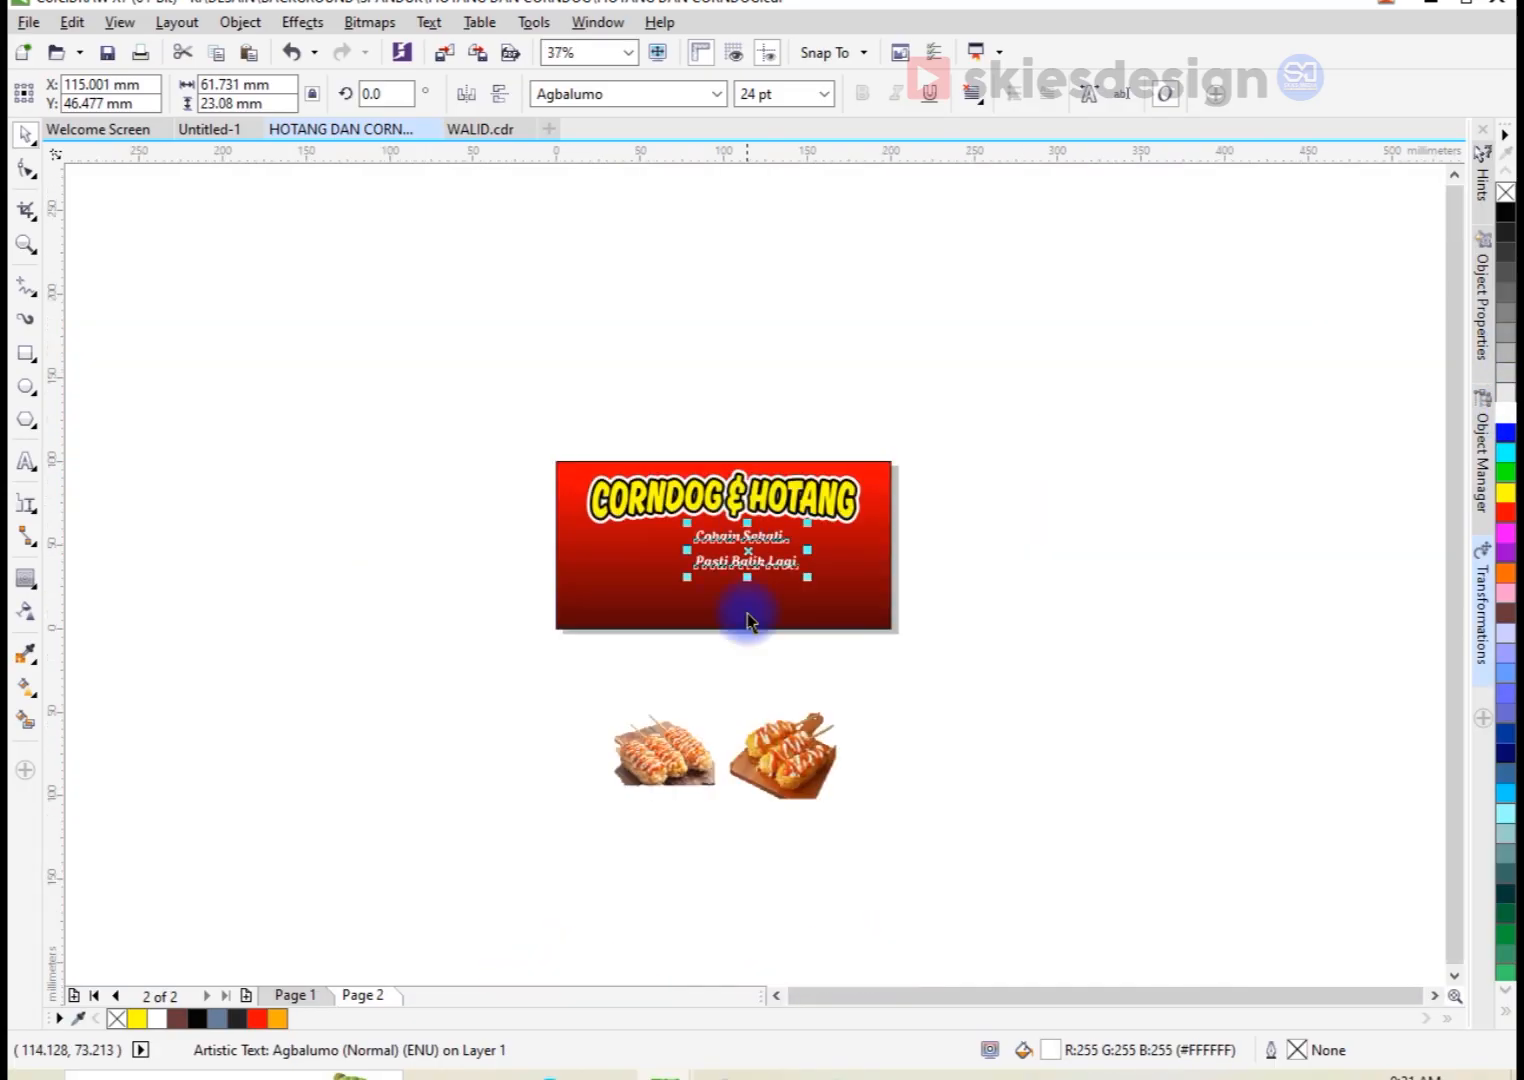
{"action": "left_click_drag", "start_coordinate": [702, 752], "coordinate": [630, 612]}
{"action": "left_click_drag", "start_coordinate": [782, 728], "coordinate": [845, 605]}
Step: Enlarge the right corndog photo to about 102 × 83 mm and shift it slightly down over the banner's lower-right corner
{"action": "scroll", "coordinate": [845, 605], "scroll_direction": "up", "scroll_amount": 2}
{"action": "left_click_drag", "start_coordinate": [731, 517], "coordinate": [612, 422]}
{"action": "left_click_drag", "start_coordinate": [782, 561], "coordinate": [792, 579]}
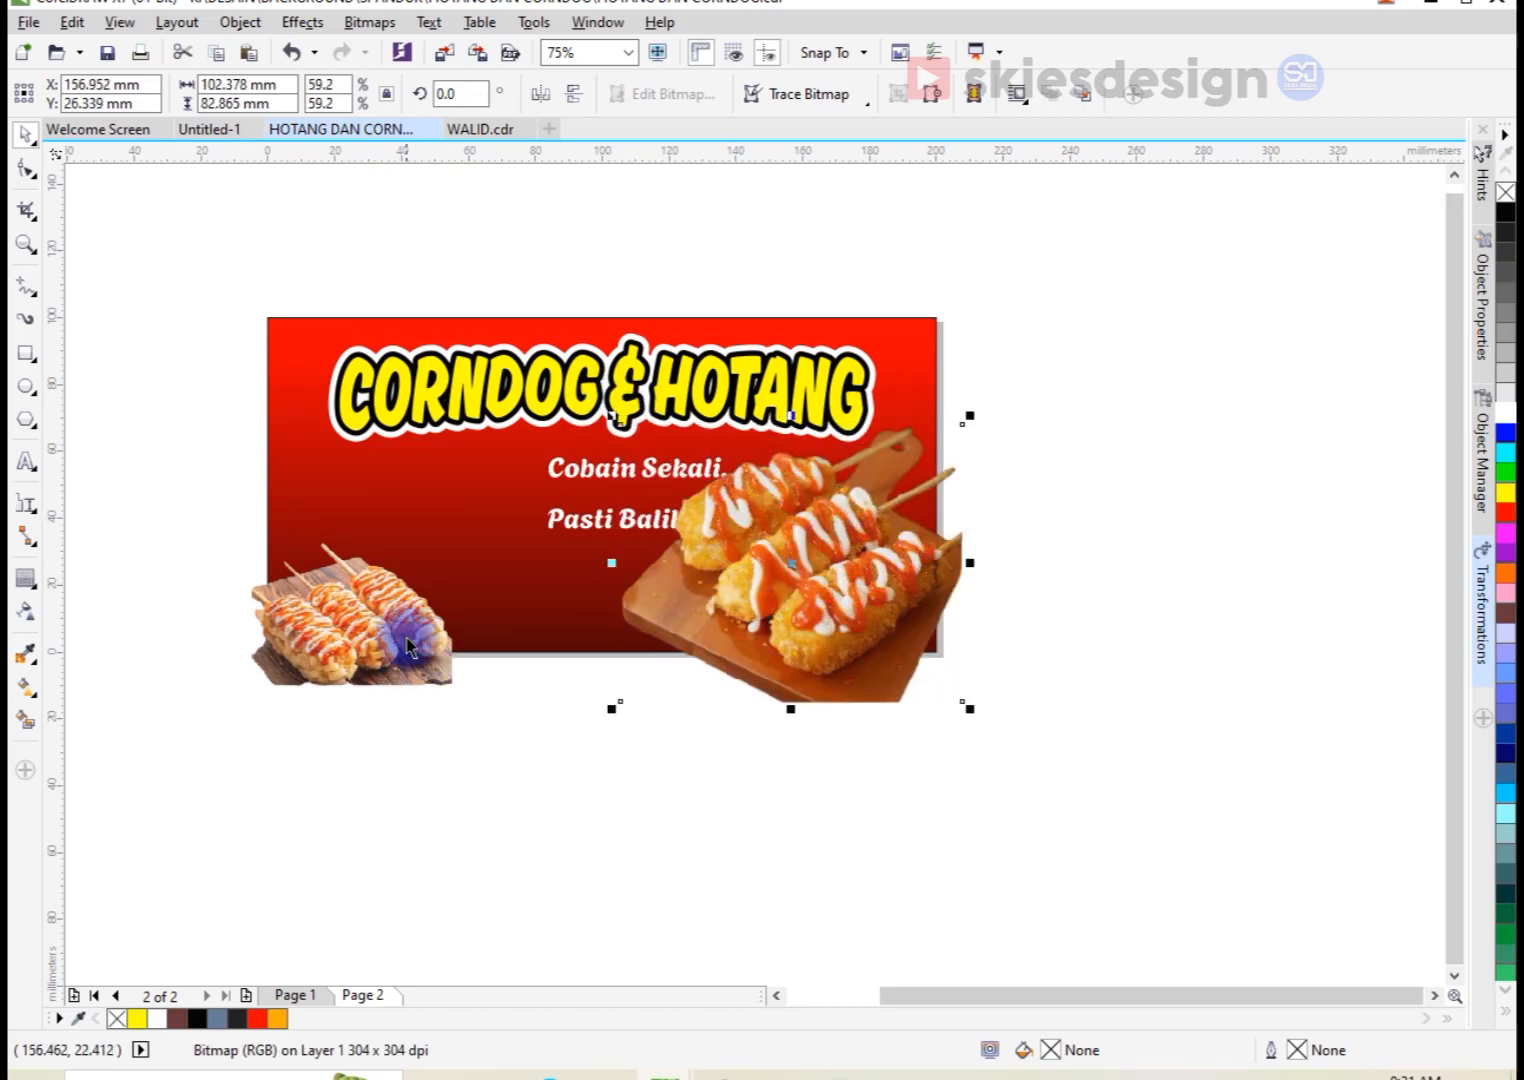
Step: Enlarge the left corndog photo so it covers the banner's lower-left area and slightly overhangs the left and bottom edges
{"action": "left_click_drag", "start_coordinate": [481, 523], "coordinate": [628, 417]}
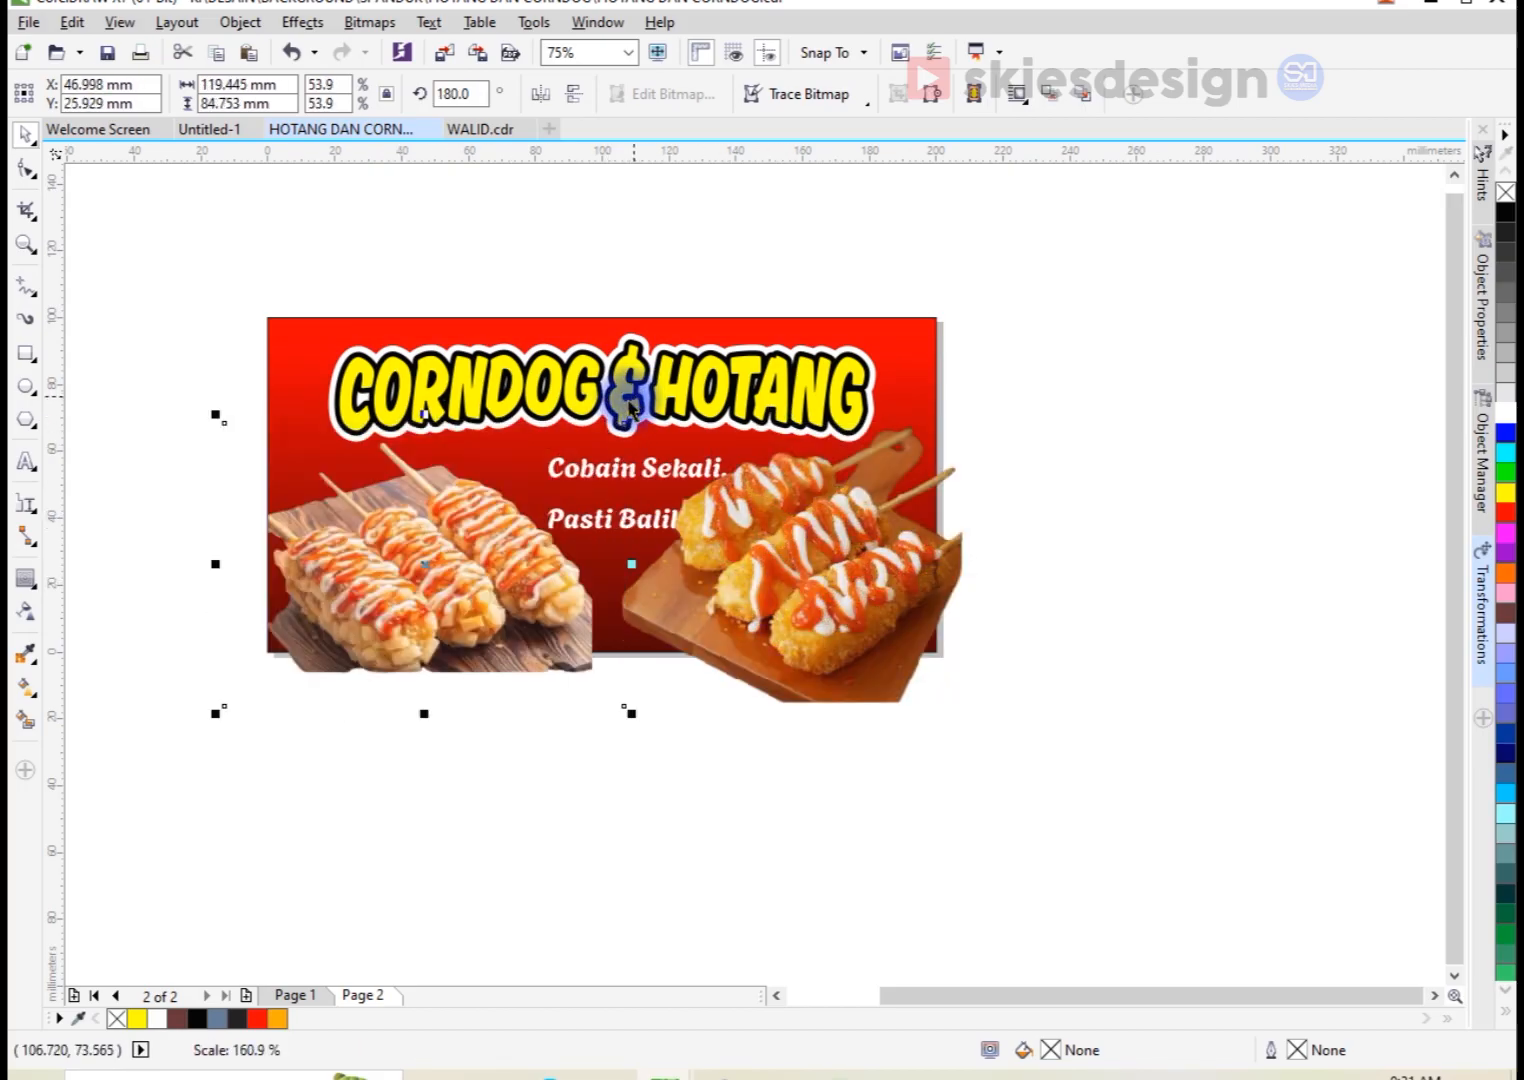
{"action": "left_click_drag", "start_coordinate": [215, 713], "coordinate": [187, 724]}
{"action": "left_click_drag", "start_coordinate": [401, 571], "coordinate": [404, 567]}
Step: Enlarge the right corndog photo to about 105.6 × 85.5 mm and raise it to about Y 29.6 mm
{"action": "left_click", "coordinate": [840, 627]}
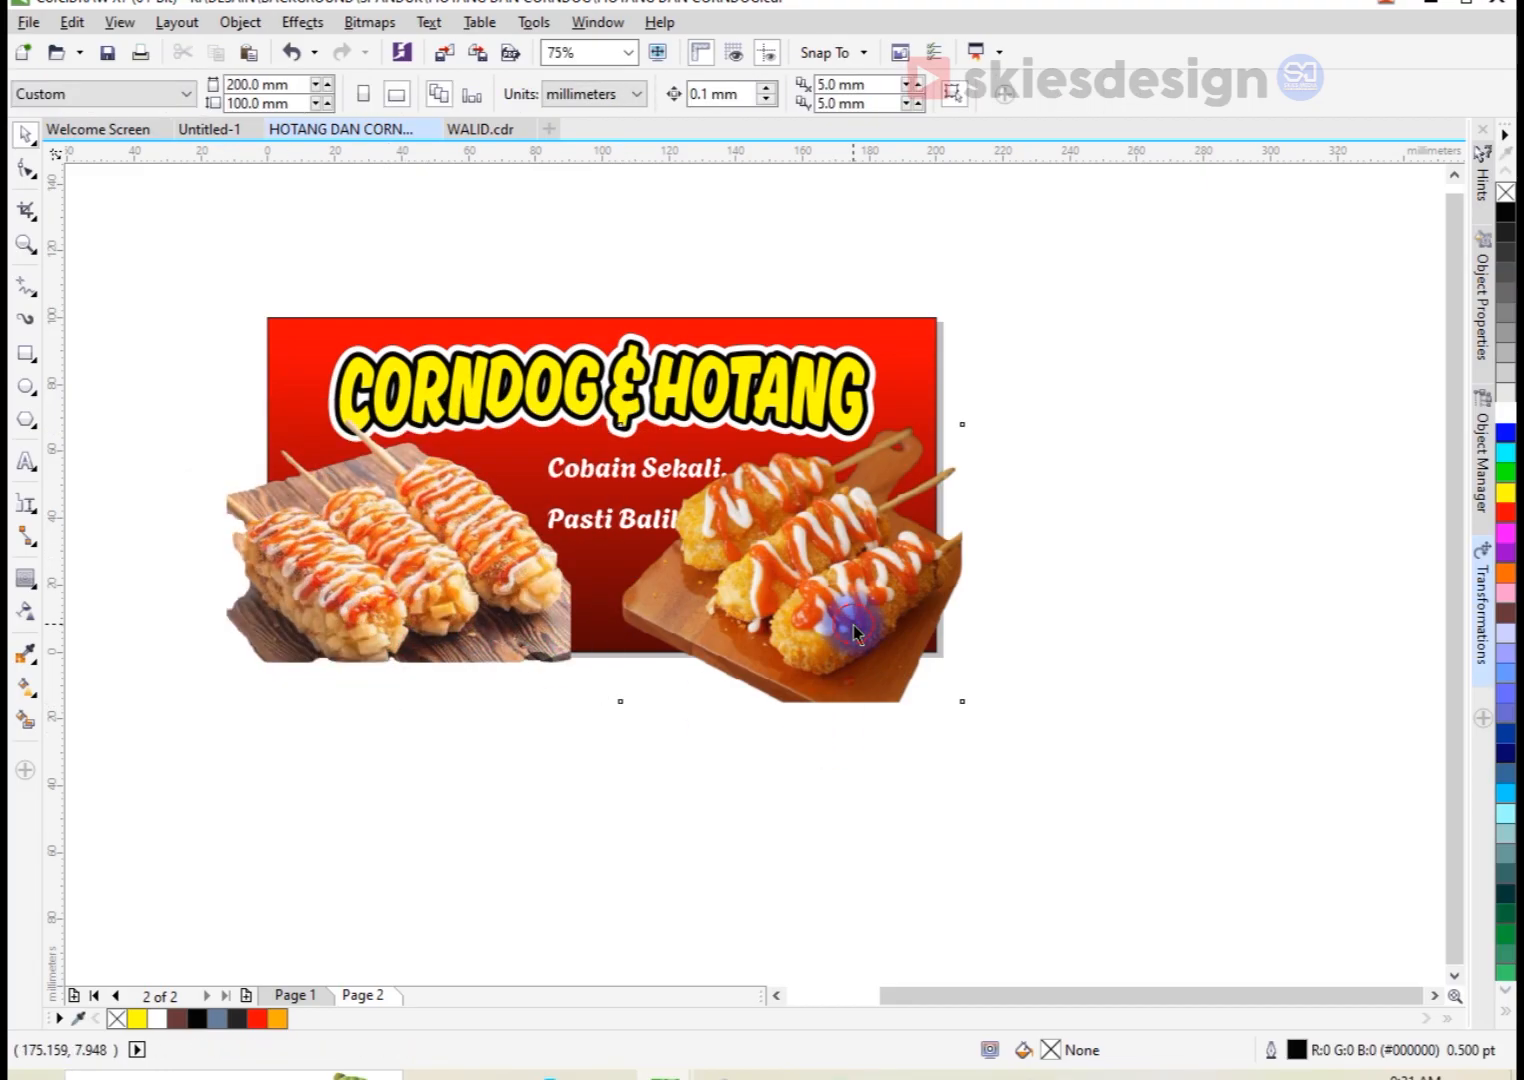
{"action": "scroll", "coordinate": [850, 528], "scroll_direction": "up", "scroll_amount": 2}
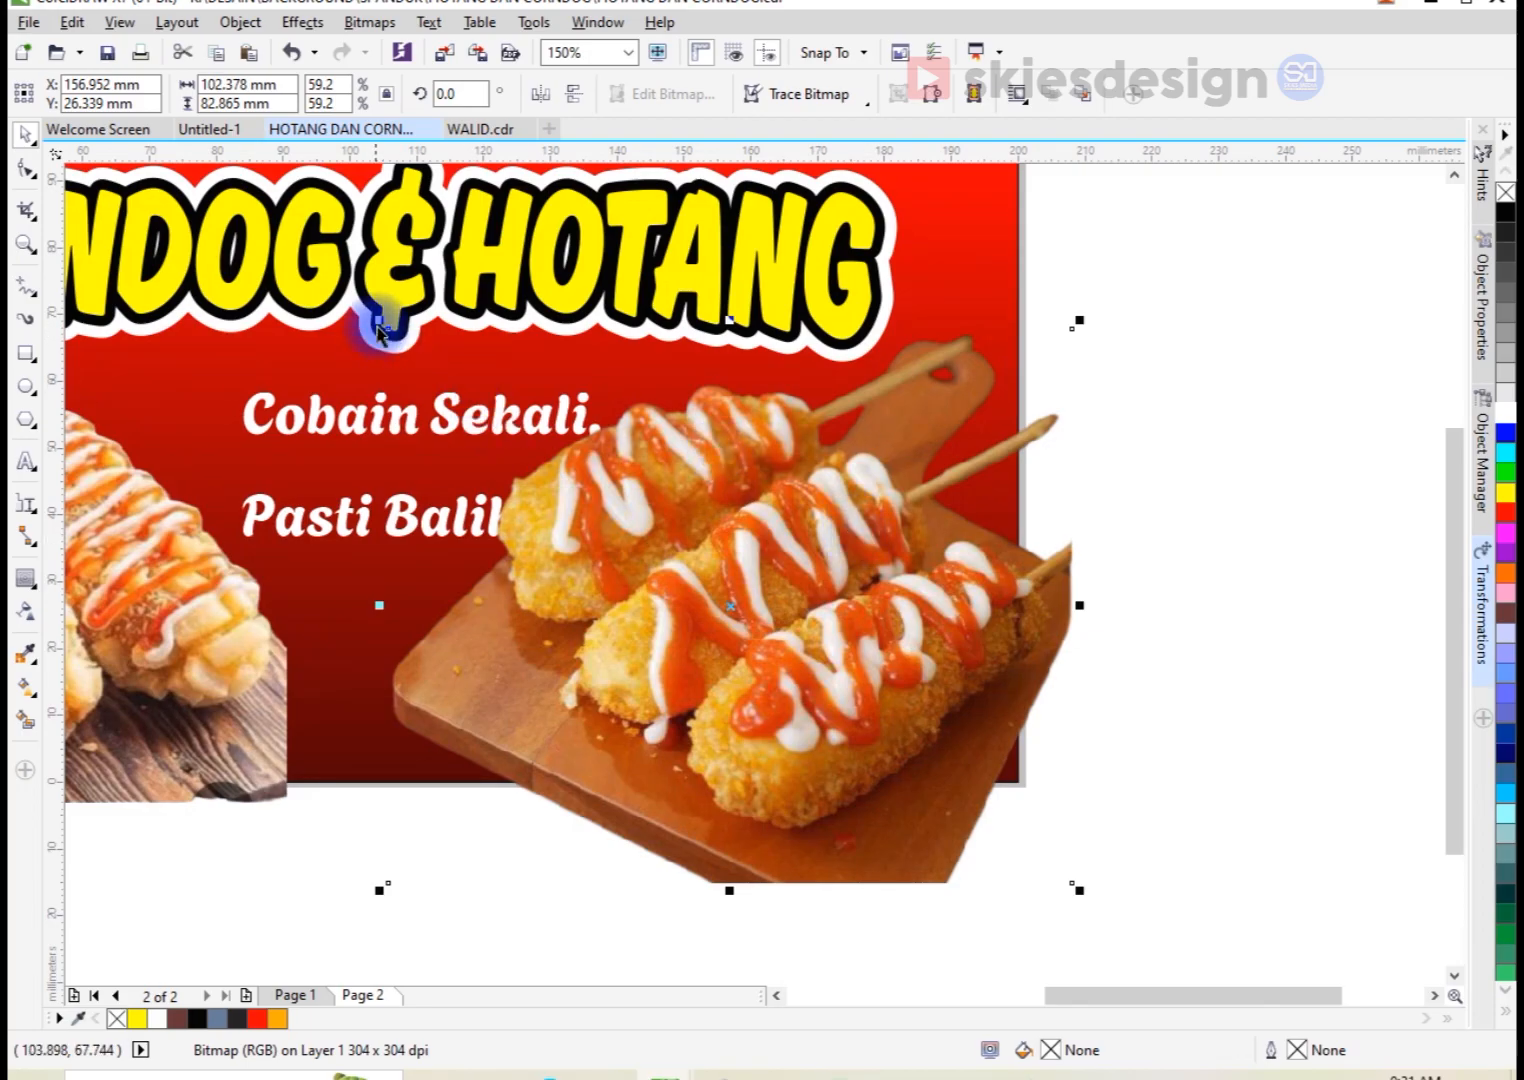
{"action": "left_click_drag", "start_coordinate": [369, 315], "coordinate": [349, 299]}
{"action": "left_click_drag", "start_coordinate": [872, 627], "coordinate": [881, 615]}
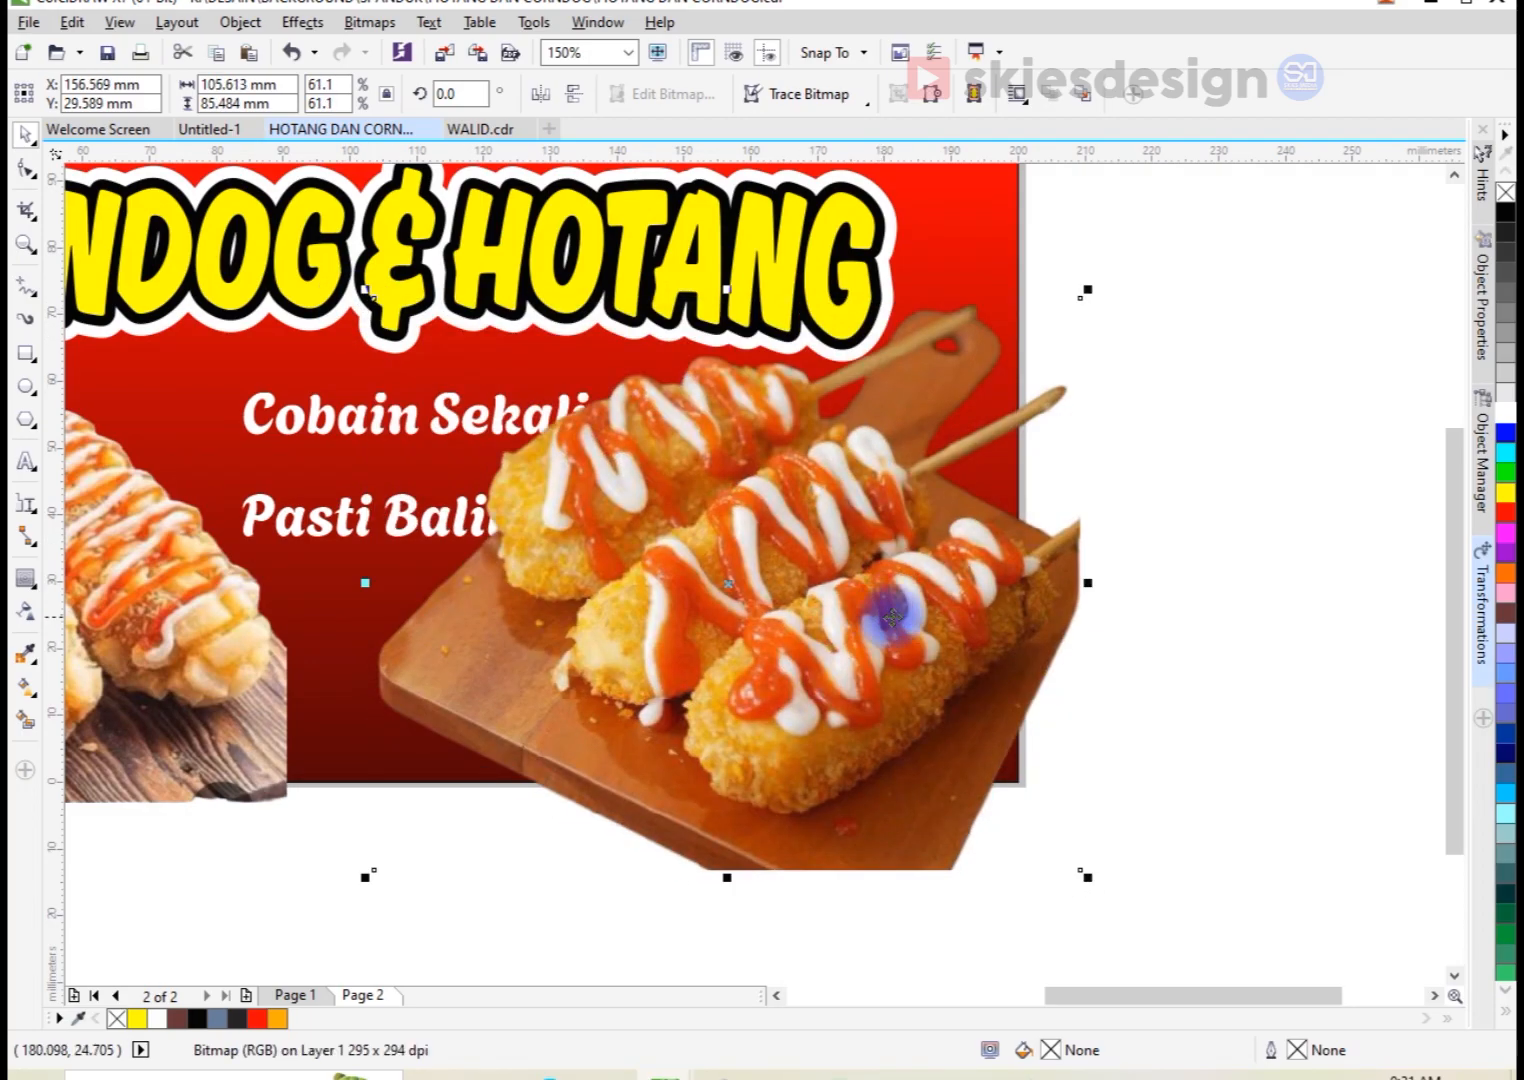
{"action": "scroll", "coordinate": [908, 613], "scroll_direction": "down", "scroll_amount": 1}
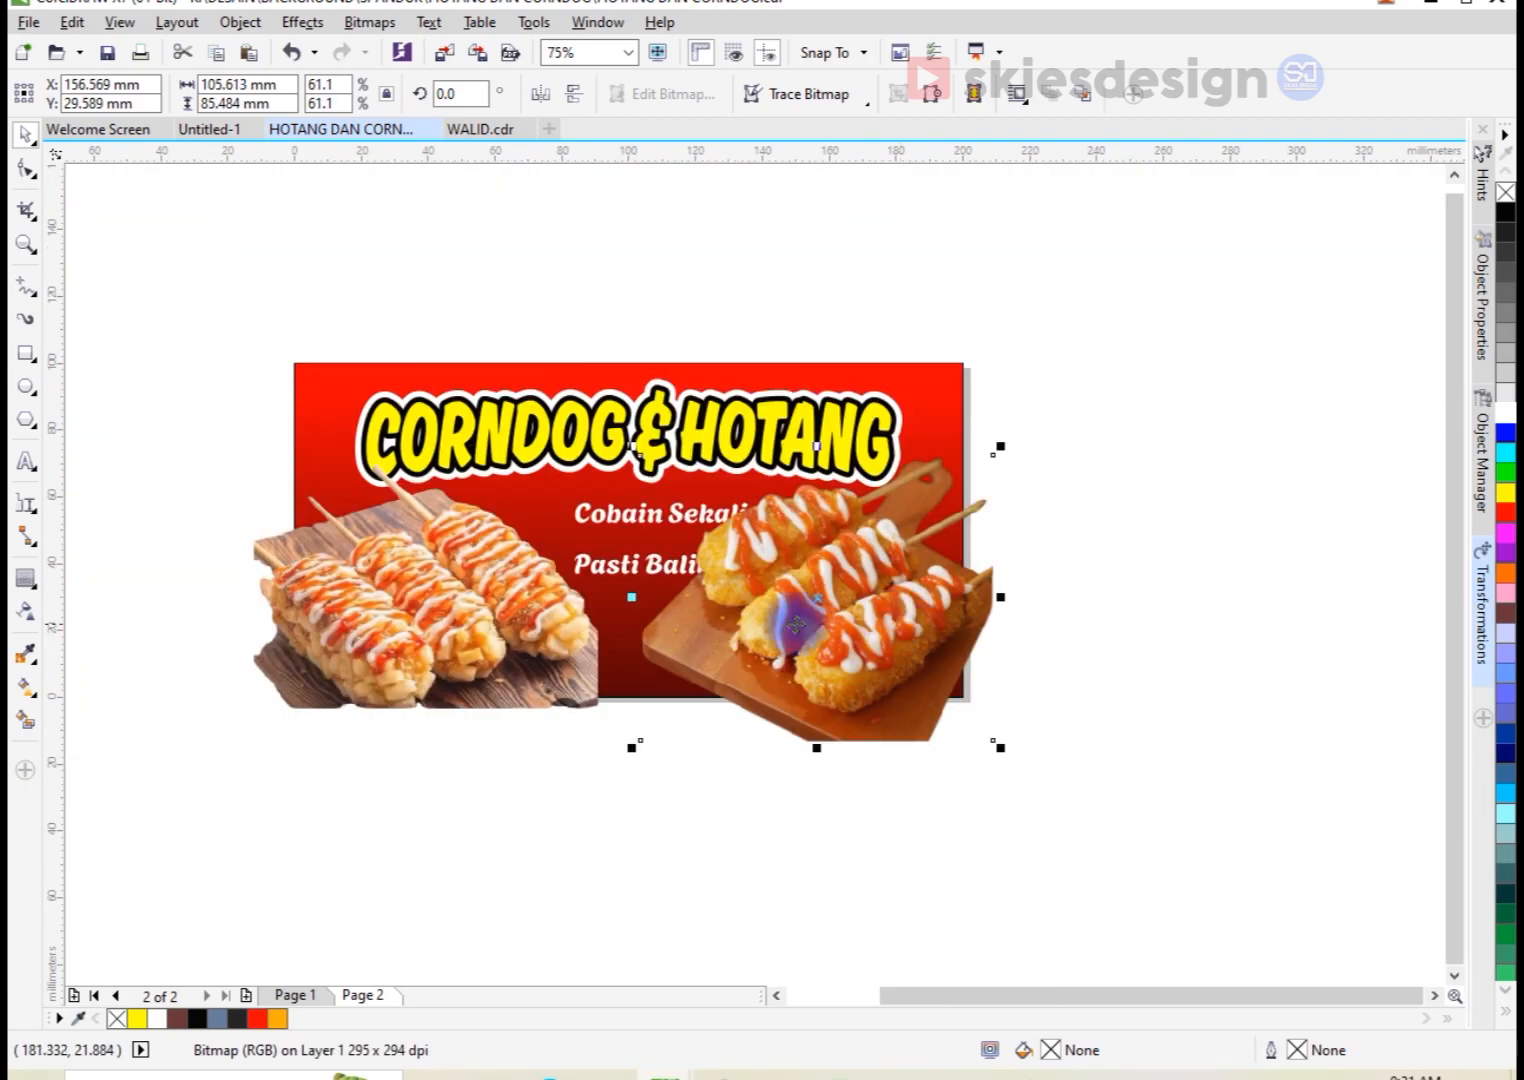
Step: PowerClip the right corndog photo inside the red gradient rectangle
{"action": "left_click", "coordinate": [1058, 643]}
{"action": "left_click", "coordinate": [918, 625]}
{"action": "right_click", "coordinate": [930, 625]}
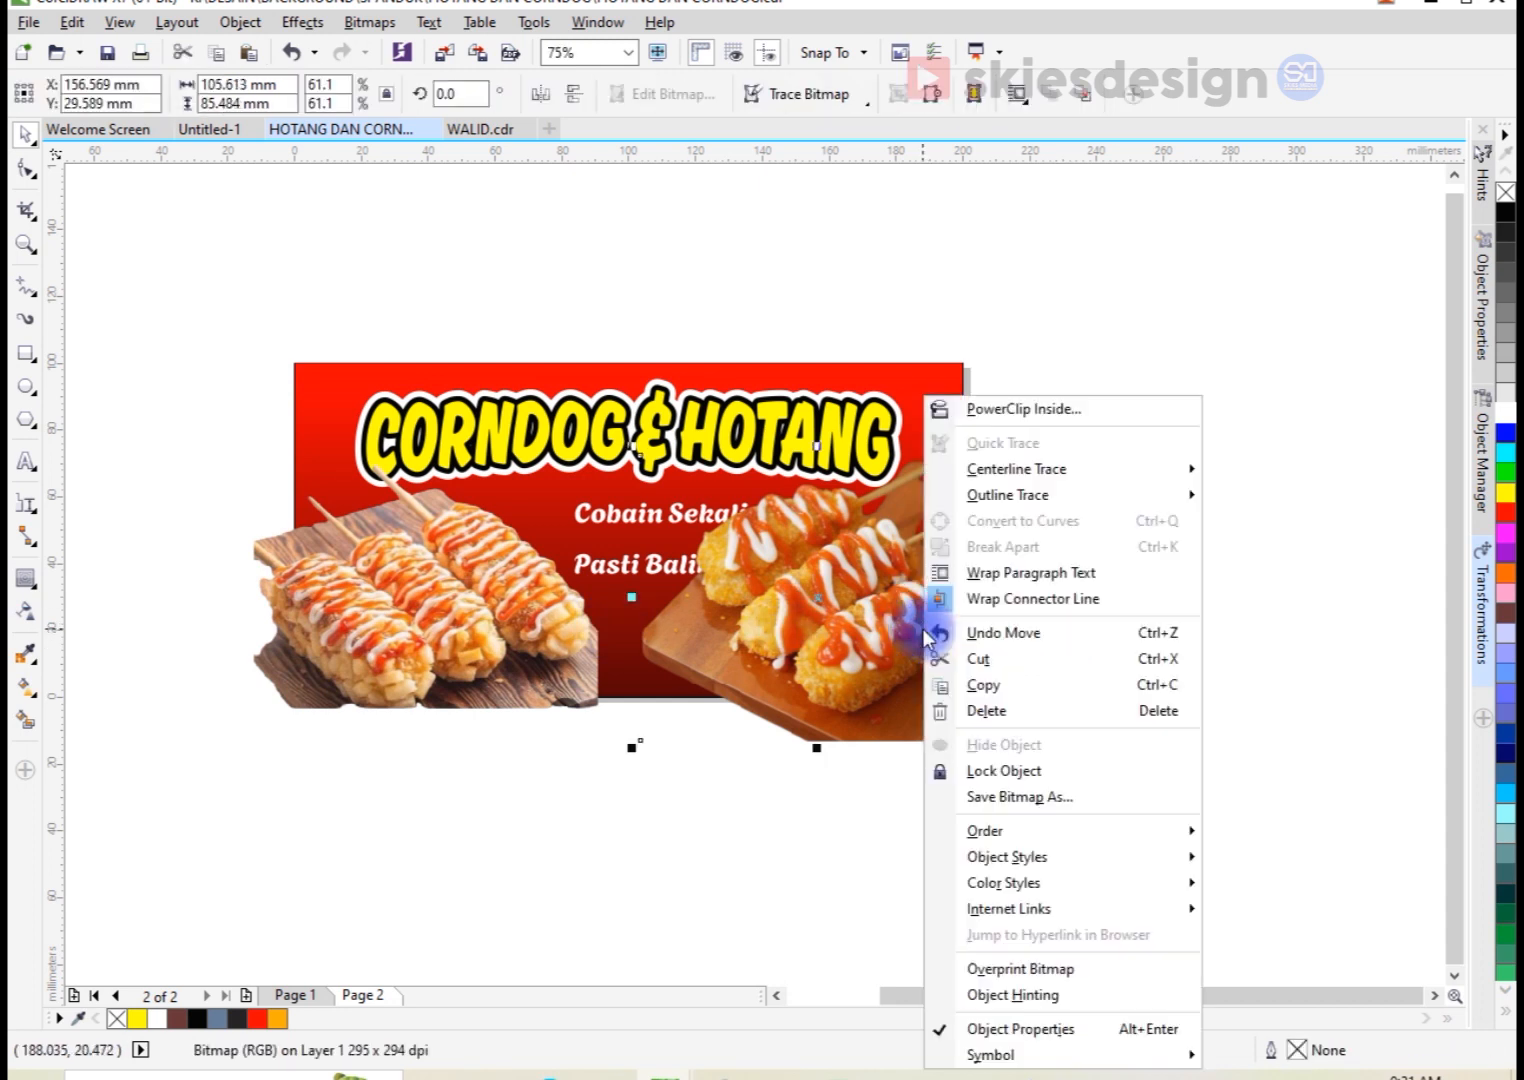
{"action": "left_click", "coordinate": [986, 408]}
{"action": "left_click", "coordinate": [939, 362]}
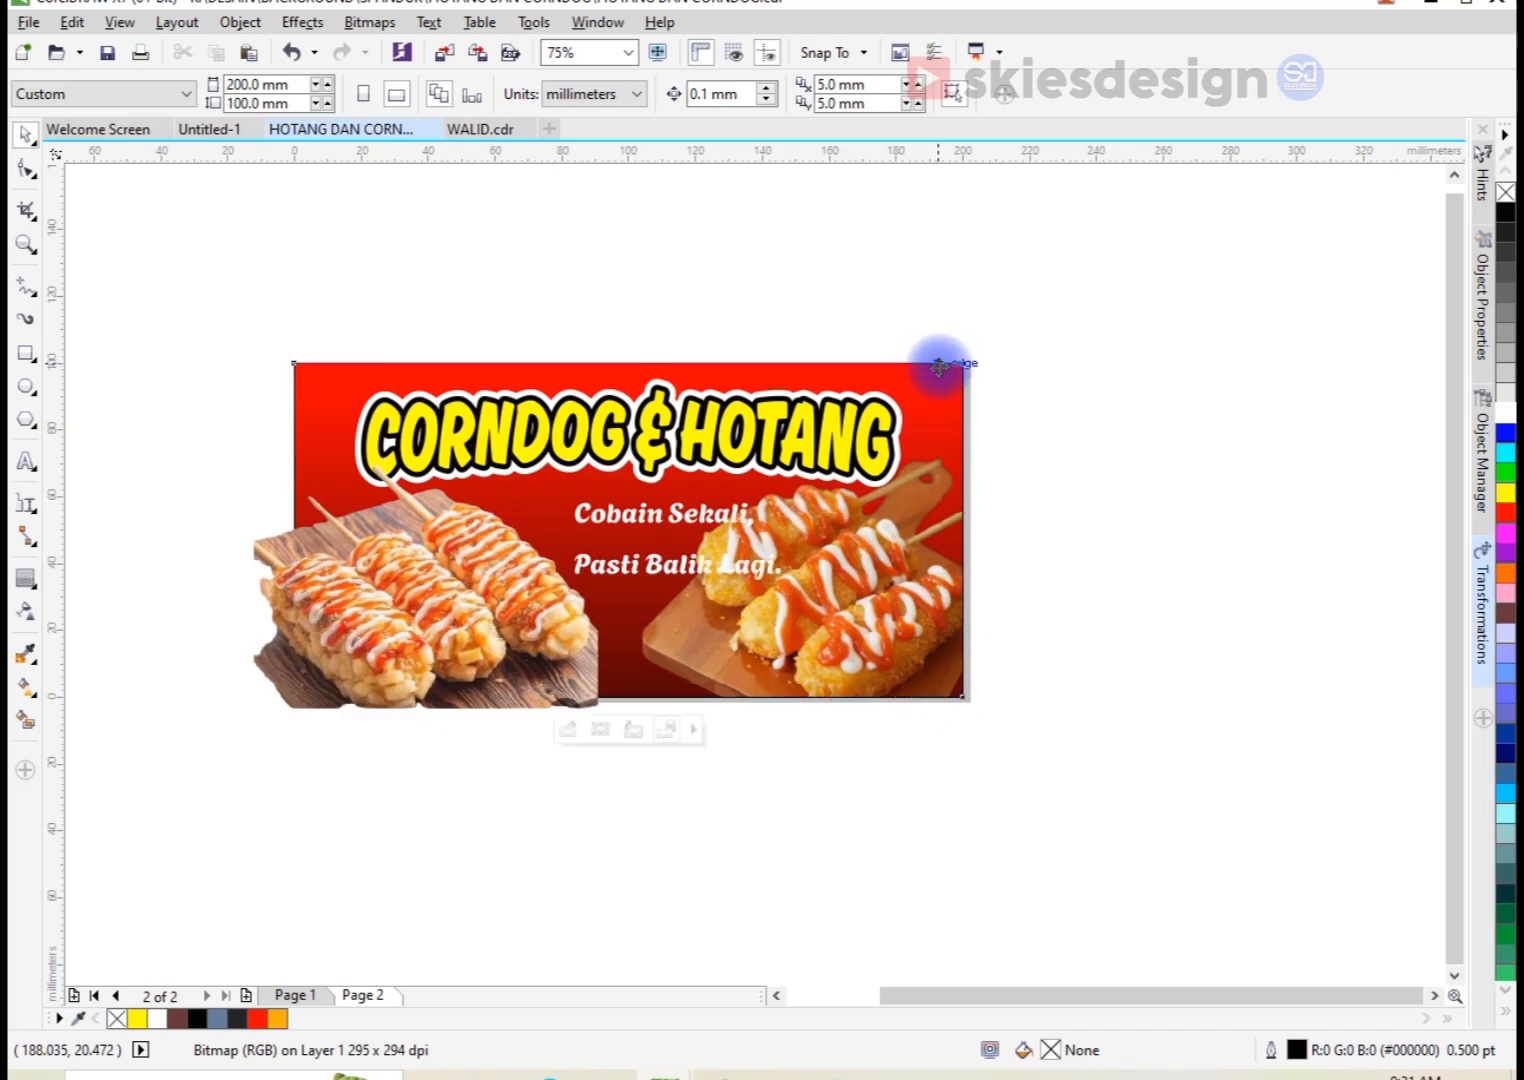
Step: PowerClip the left corndog photo inside the red gradient rectangle
{"action": "left_click", "coordinate": [440, 631]}
{"action": "right_click", "coordinate": [436, 631]}
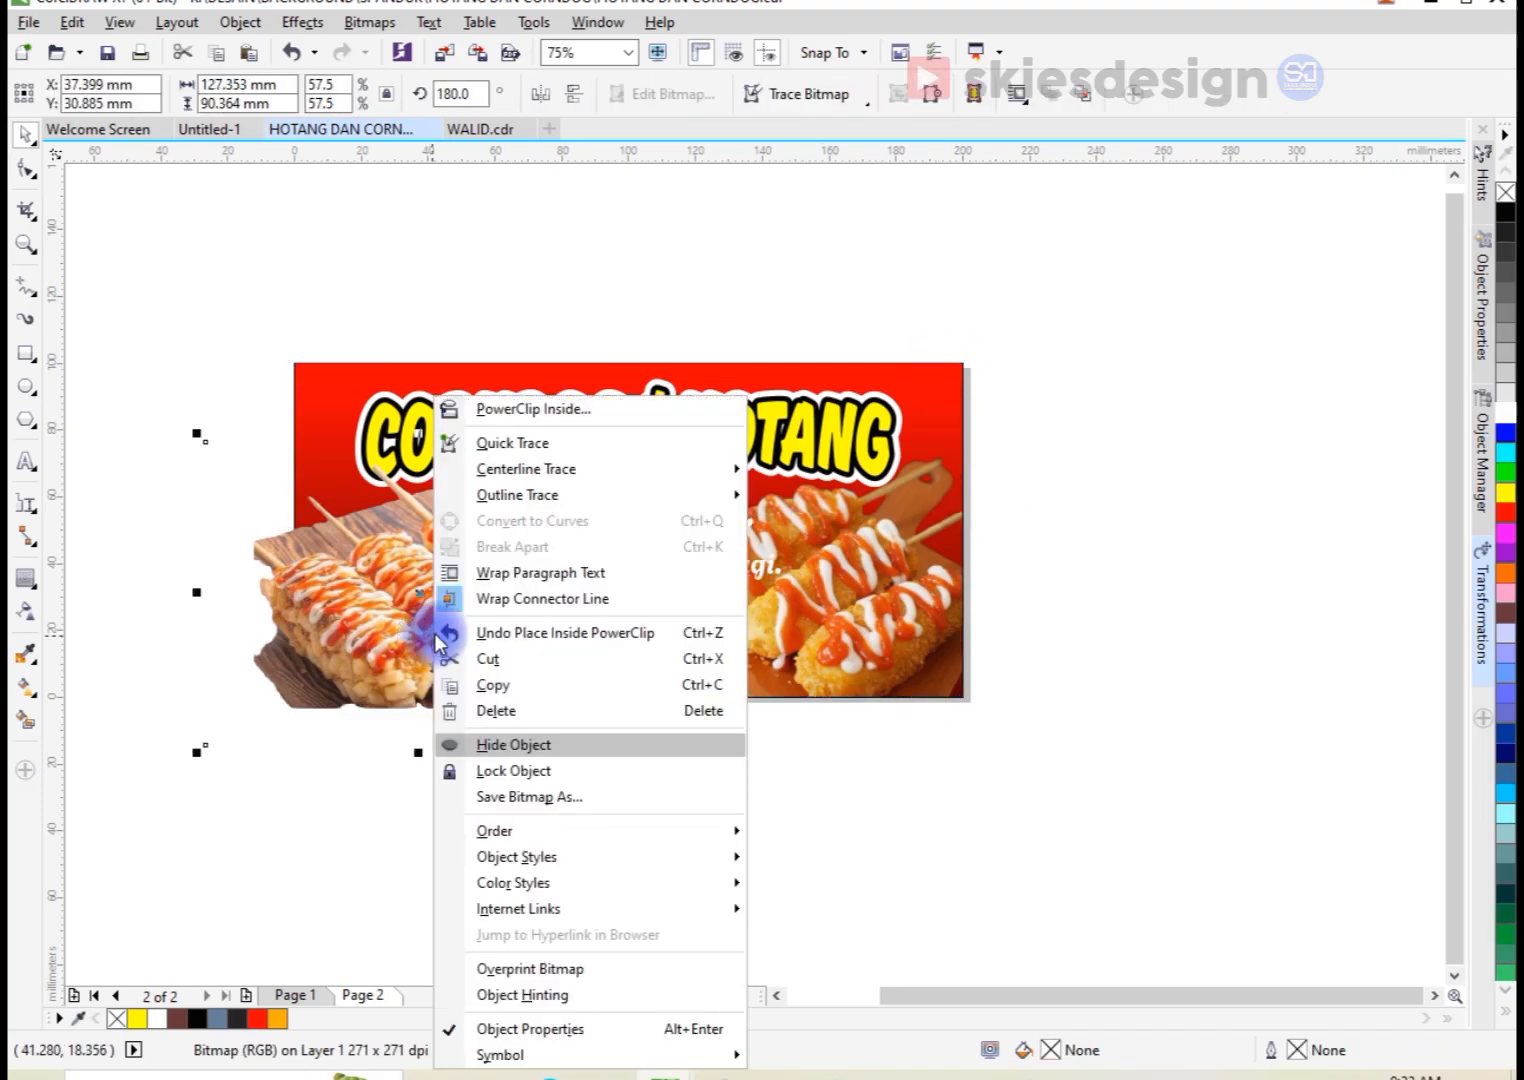
{"action": "left_click", "coordinate": [494, 402]}
{"action": "left_click", "coordinate": [490, 372]}
{"action": "left_click", "coordinate": [544, 323]}
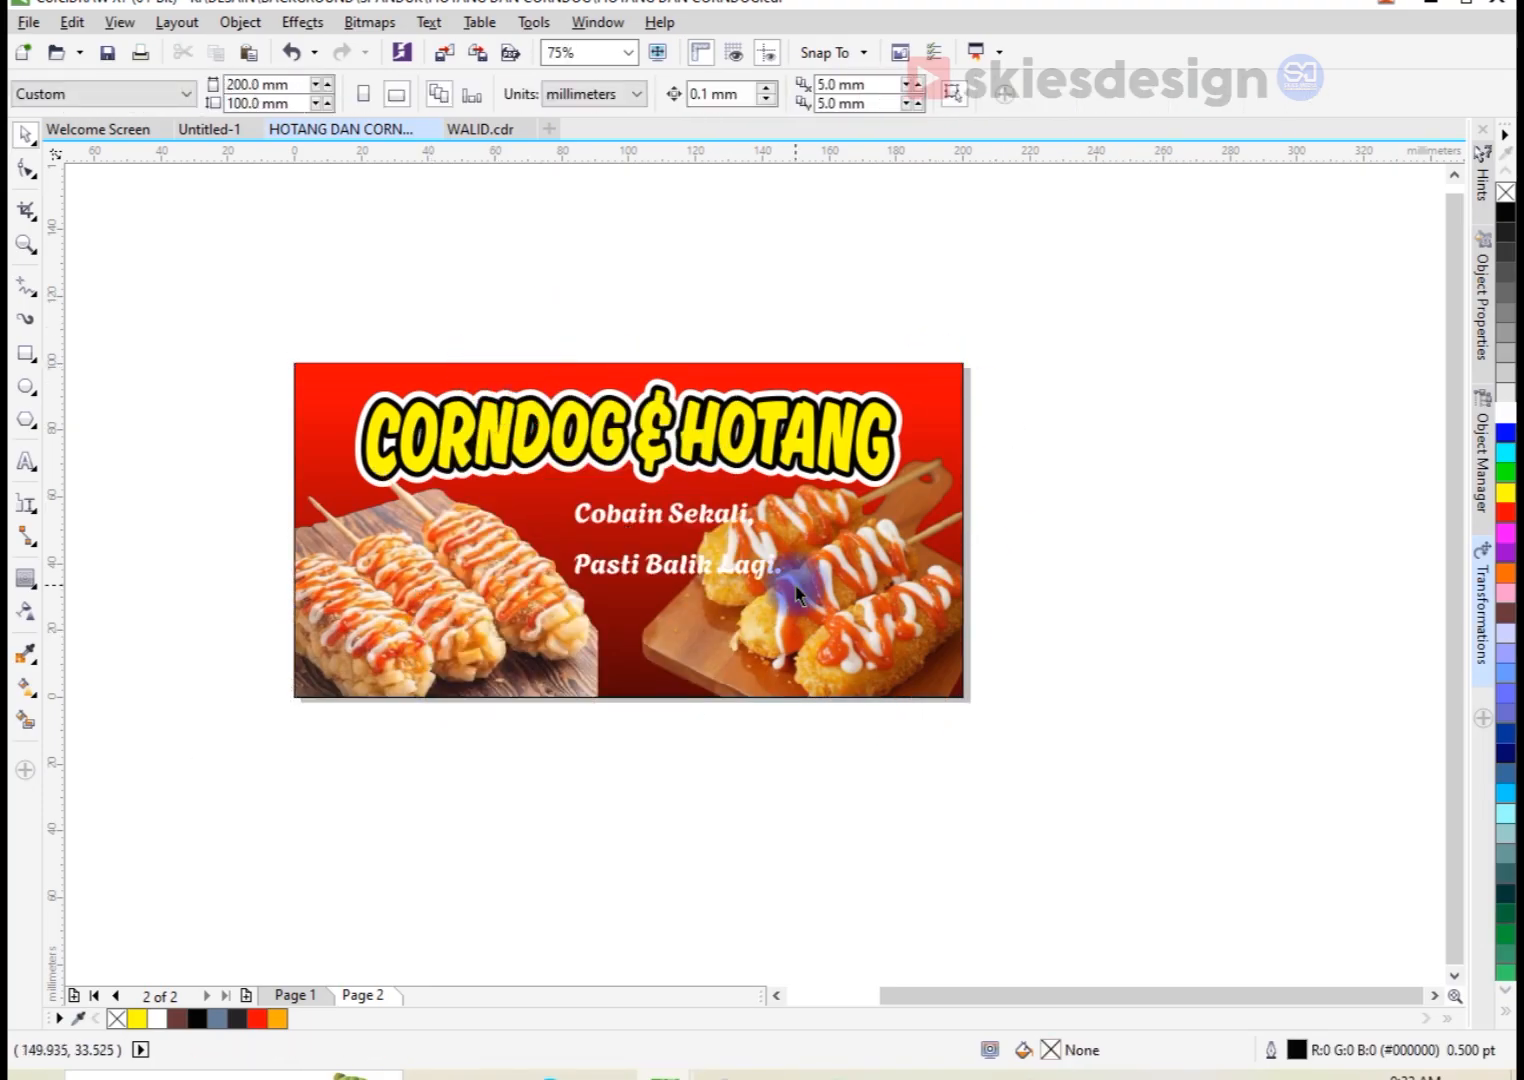
Step: Move the tagline to about X 101.2, Y 50 mm between the photos and center-align its two lines
{"action": "scroll", "coordinate": [645, 566], "scroll_direction": "up", "scroll_amount": 2}
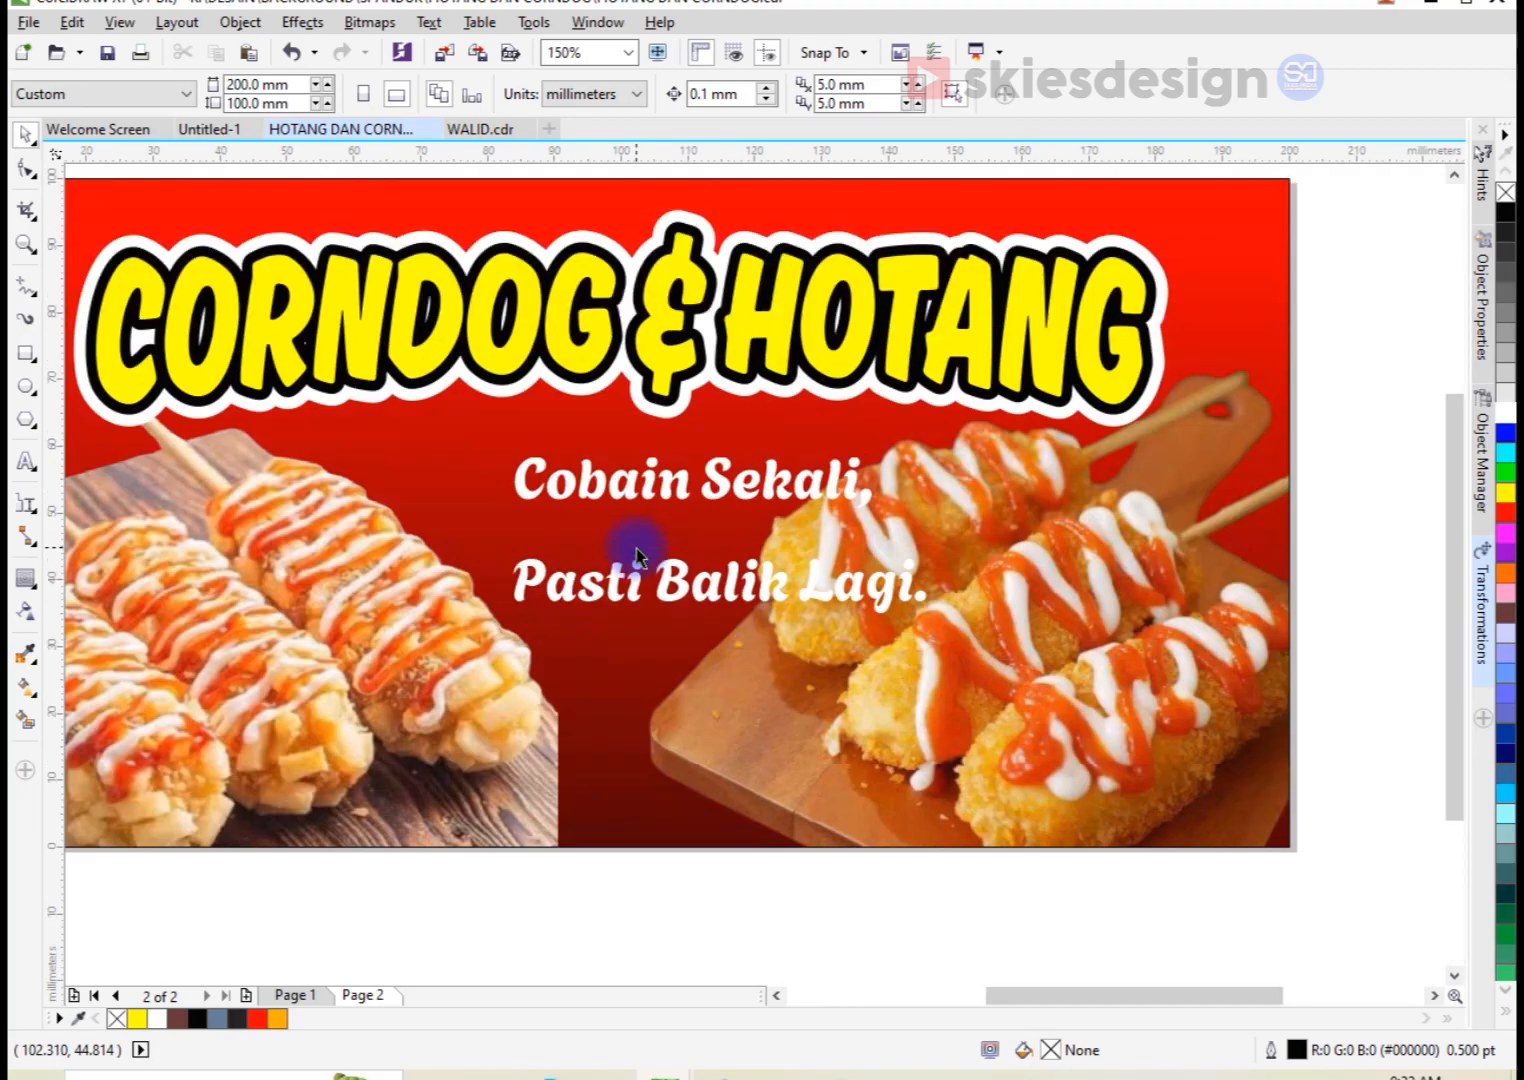
{"action": "left_click", "coordinate": [640, 476]}
{"action": "left_click_drag", "start_coordinate": [640, 476], "coordinate": [540, 444]}
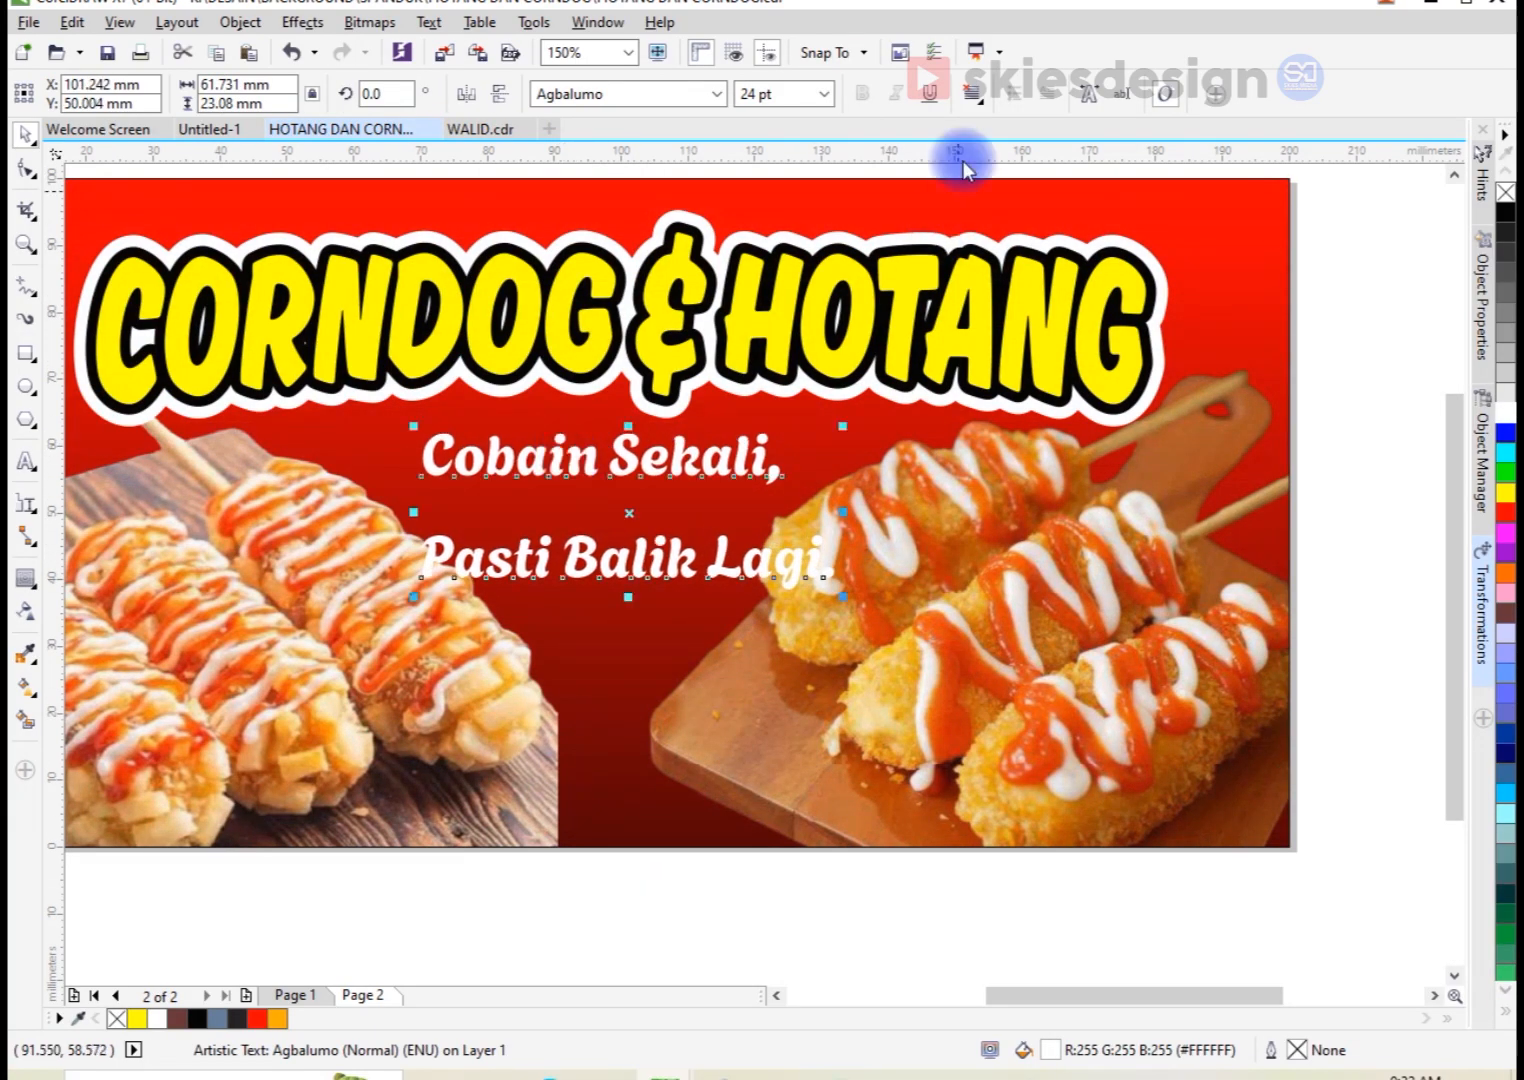
{"action": "left_click", "coordinate": [966, 104]}
{"action": "left_click", "coordinate": [1010, 173]}
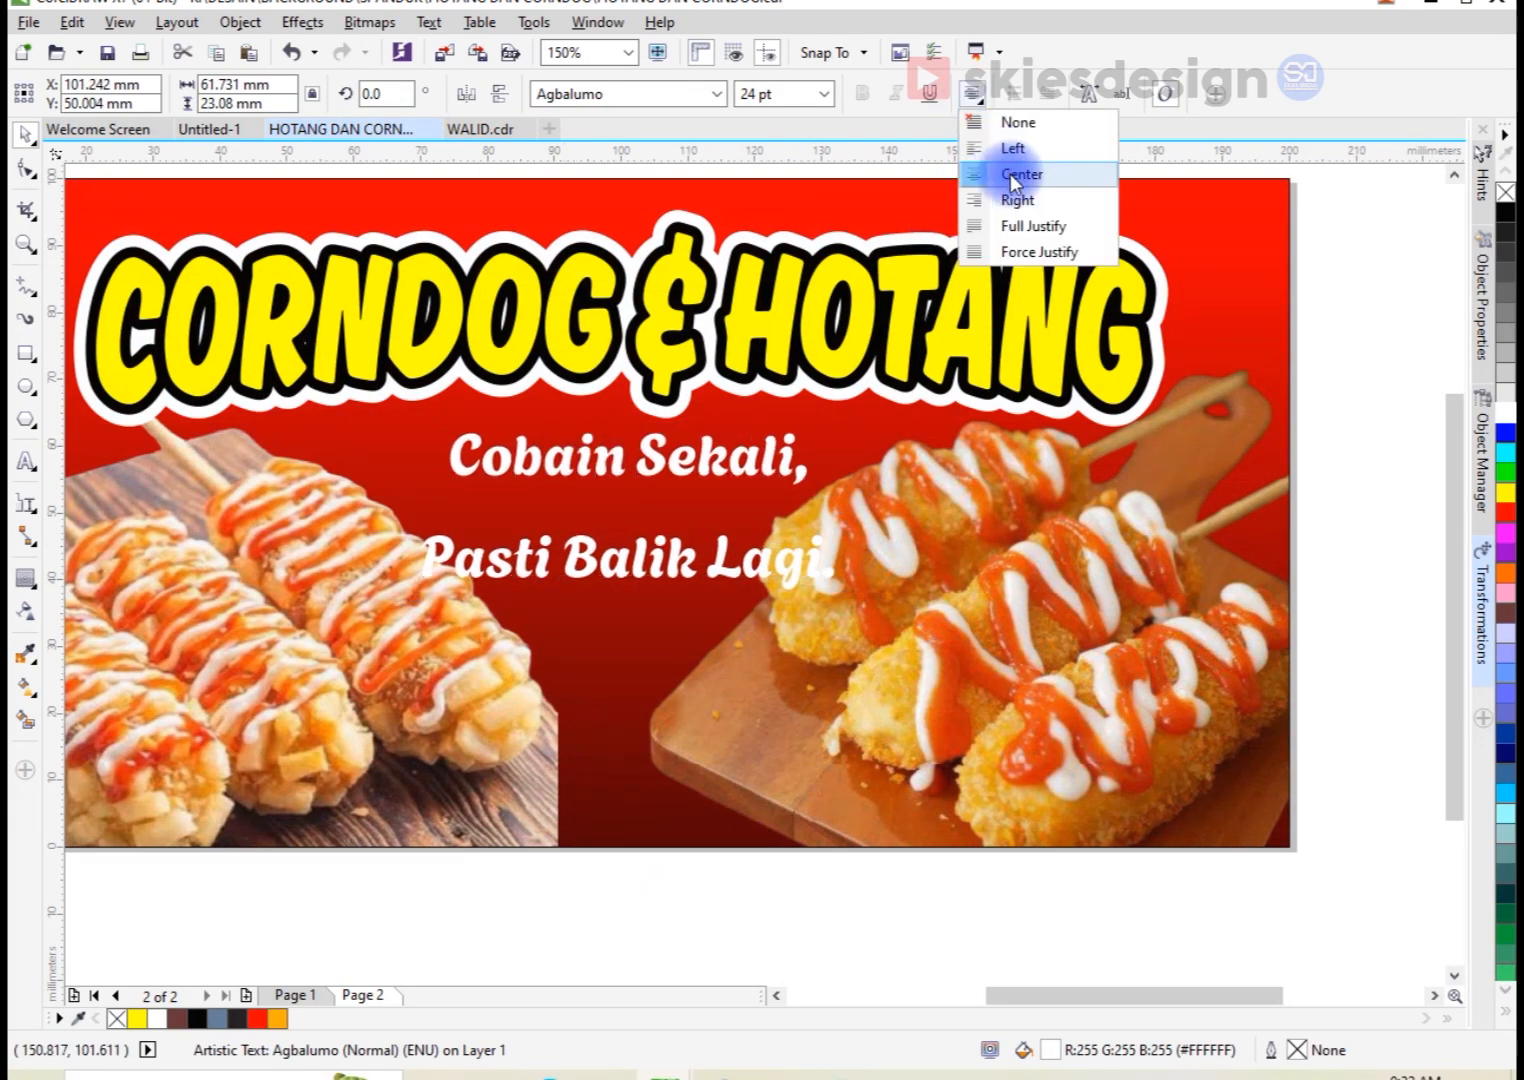
Step: Tighten the tagline's line spacing so the text block is about 16.7 mm high
{"action": "left_click", "coordinate": [22, 175]}
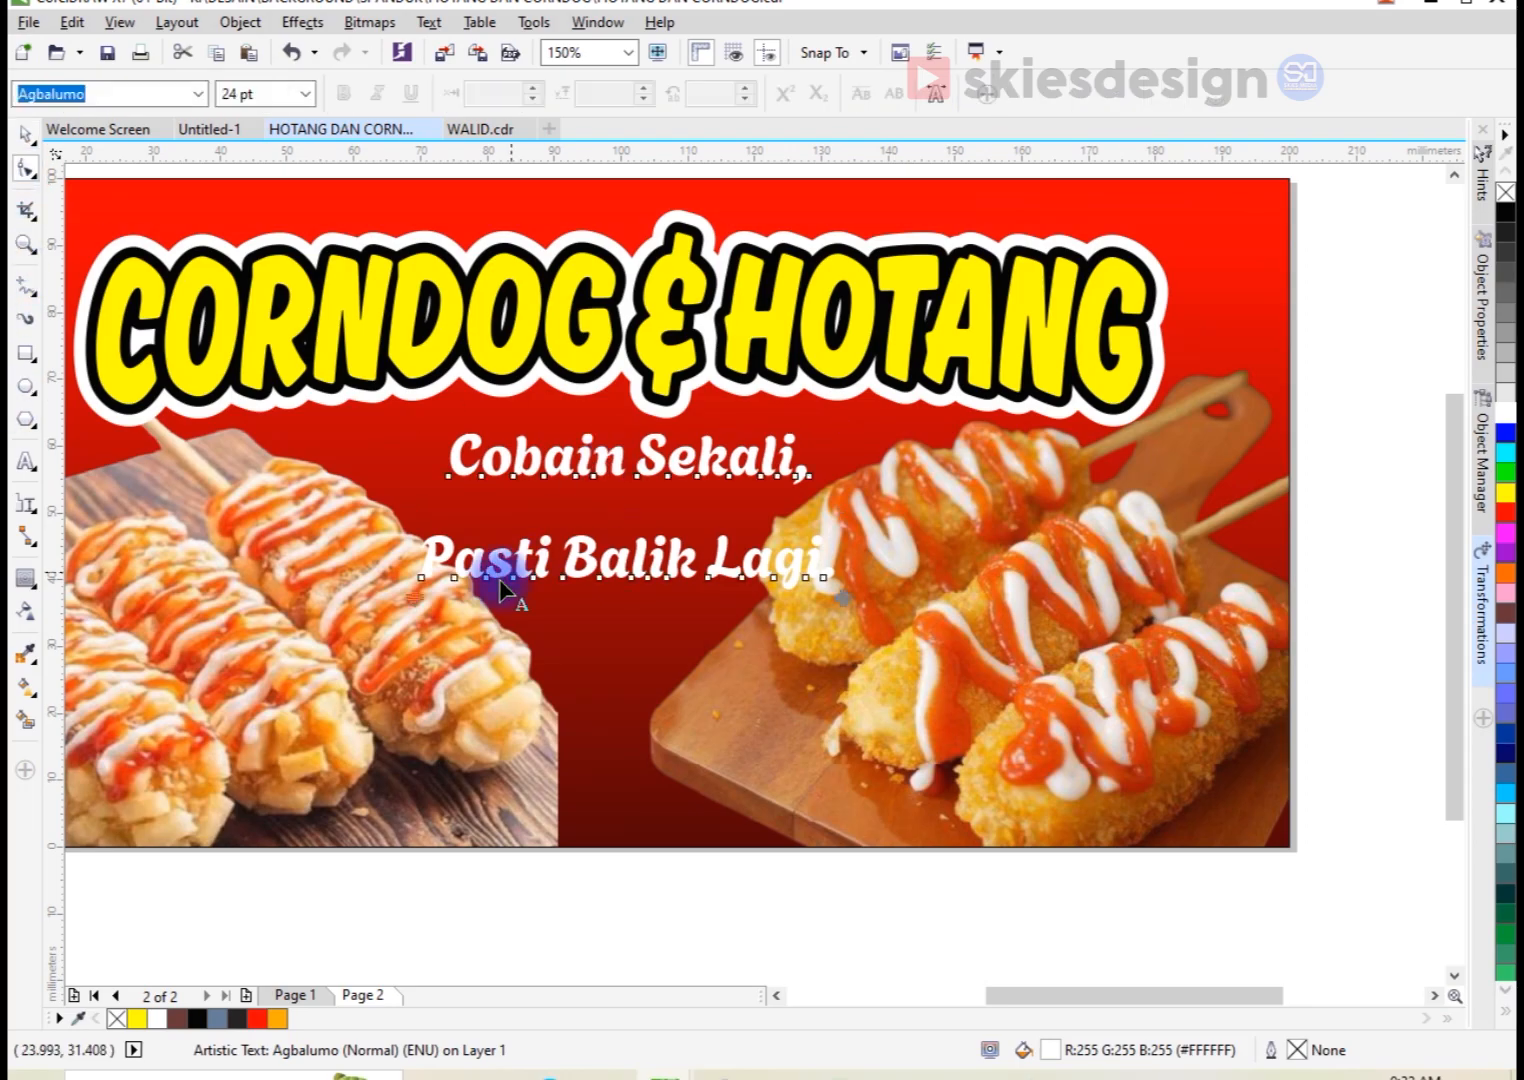
{"action": "left_click_drag", "start_coordinate": [420, 597], "coordinate": [432, 518]}
{"action": "key", "text": "space"}
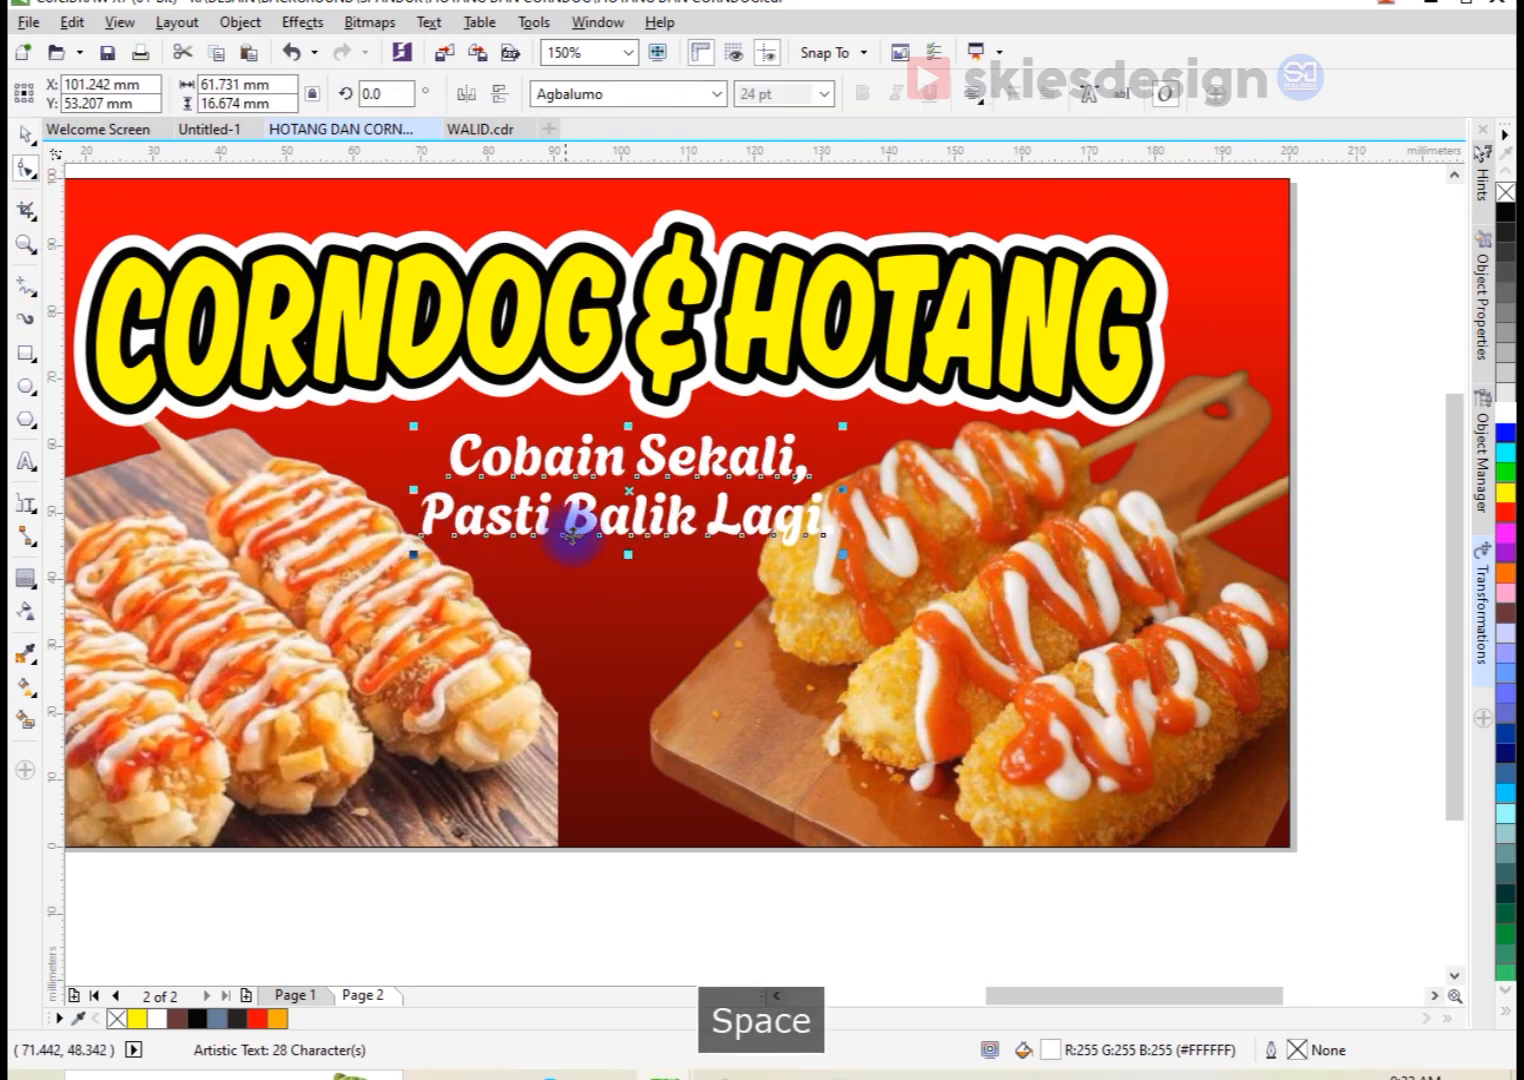
Step: Center the tagline horizontally on the background rectangle
{"action": "left_click", "coordinate": [602, 615], "text": "shift"}
{"action": "key", "text": "c"}
{"action": "scroll", "coordinate": [651, 592], "scroll_direction": "down", "scroll_amount": 1}
{"action": "left_click", "coordinate": [670, 779]}
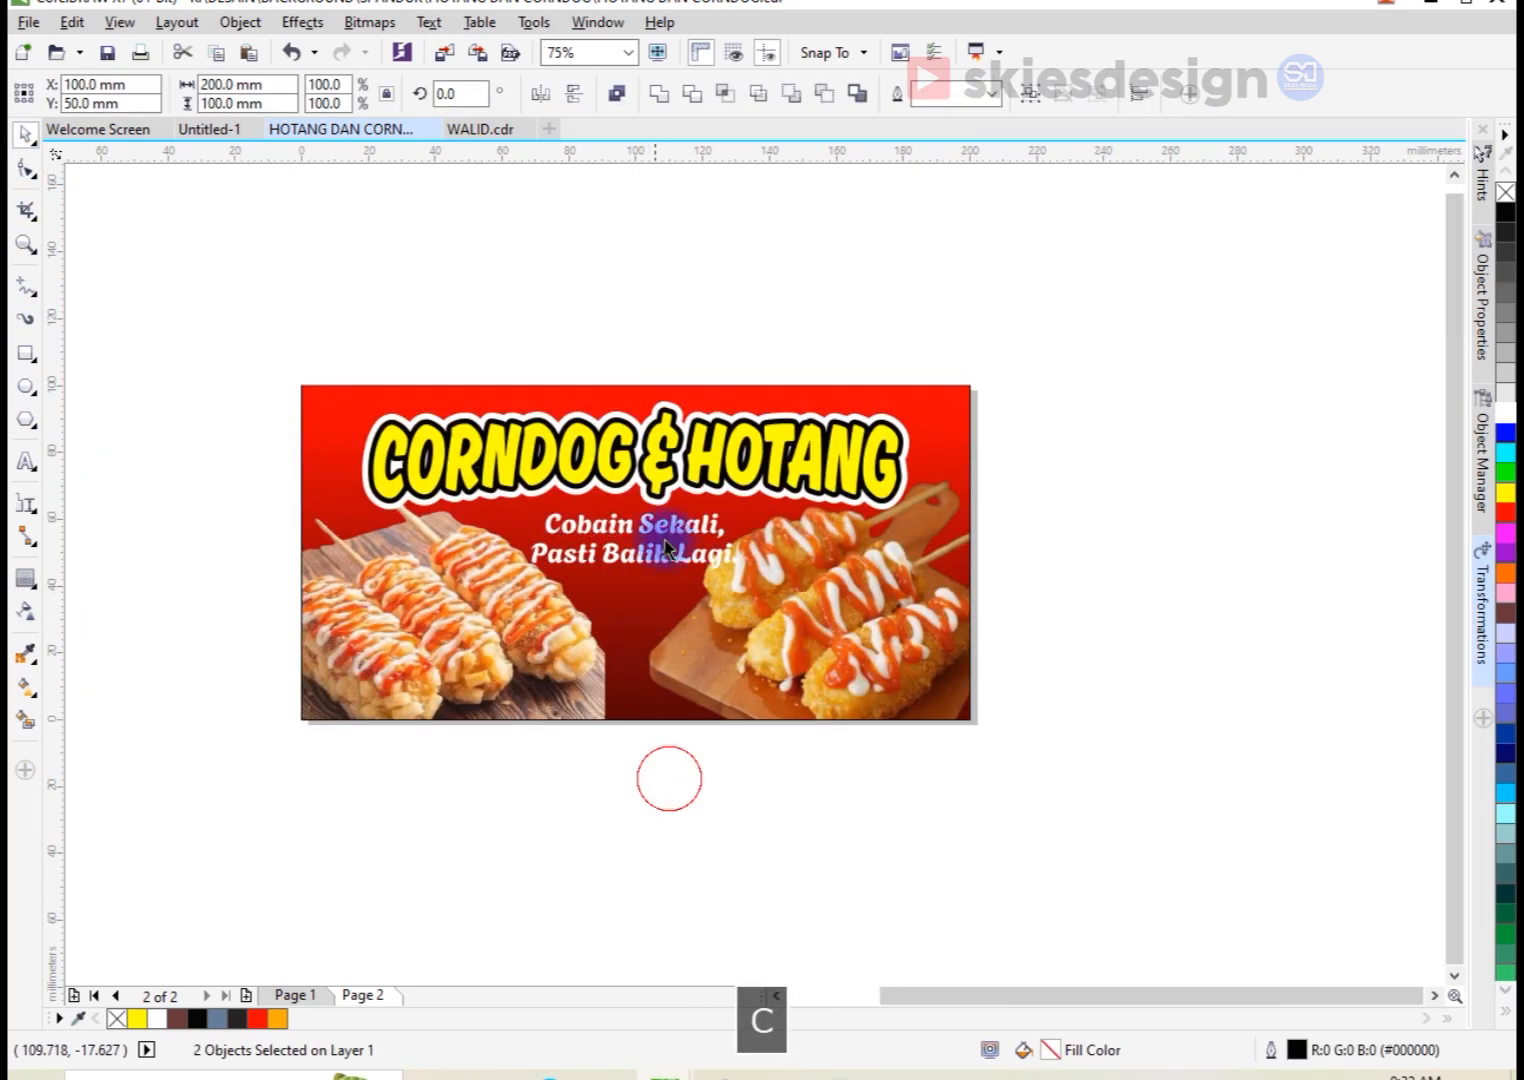
Step: Shrink the tagline to about 44.5 × 12 mm and place it at about X 98, Y 52.2 mm
{"action": "scroll", "coordinate": [668, 504], "scroll_direction": "up", "scroll_amount": 1}
{"action": "left_click", "coordinate": [668, 562]}
{"action": "left_click_drag", "start_coordinate": [668, 562], "coordinate": [680, 599]}
{"action": "key", "text": "ctrl+z"}
{"action": "scroll", "coordinate": [599, 561], "scroll_direction": "up", "scroll_amount": 2}
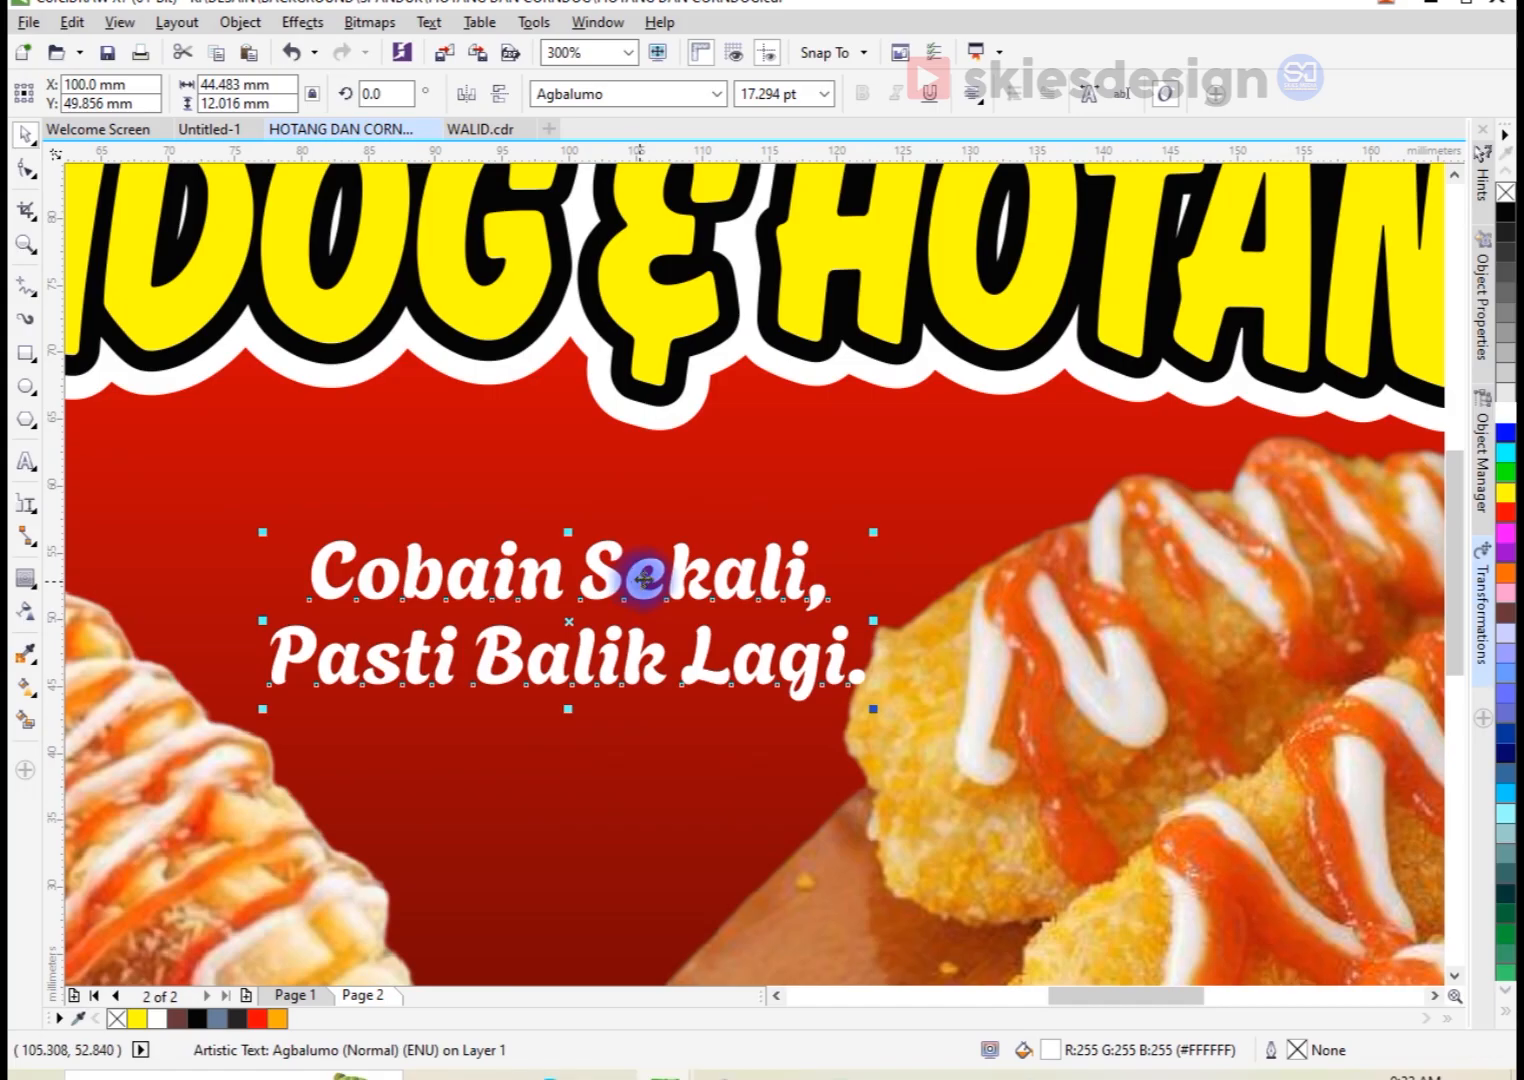
{"action": "left_click", "coordinate": [604, 546]}
{"action": "key", "text": "ctrl+z"}
{"action": "mouse_move", "coordinate": [600, 543]}
{"action": "left_mouse_down"}
{"action": "mouse_move", "coordinate": [566, 498]}
{"action": "mouse_move", "coordinate": [588, 520]}
{"action": "left_mouse_up"}
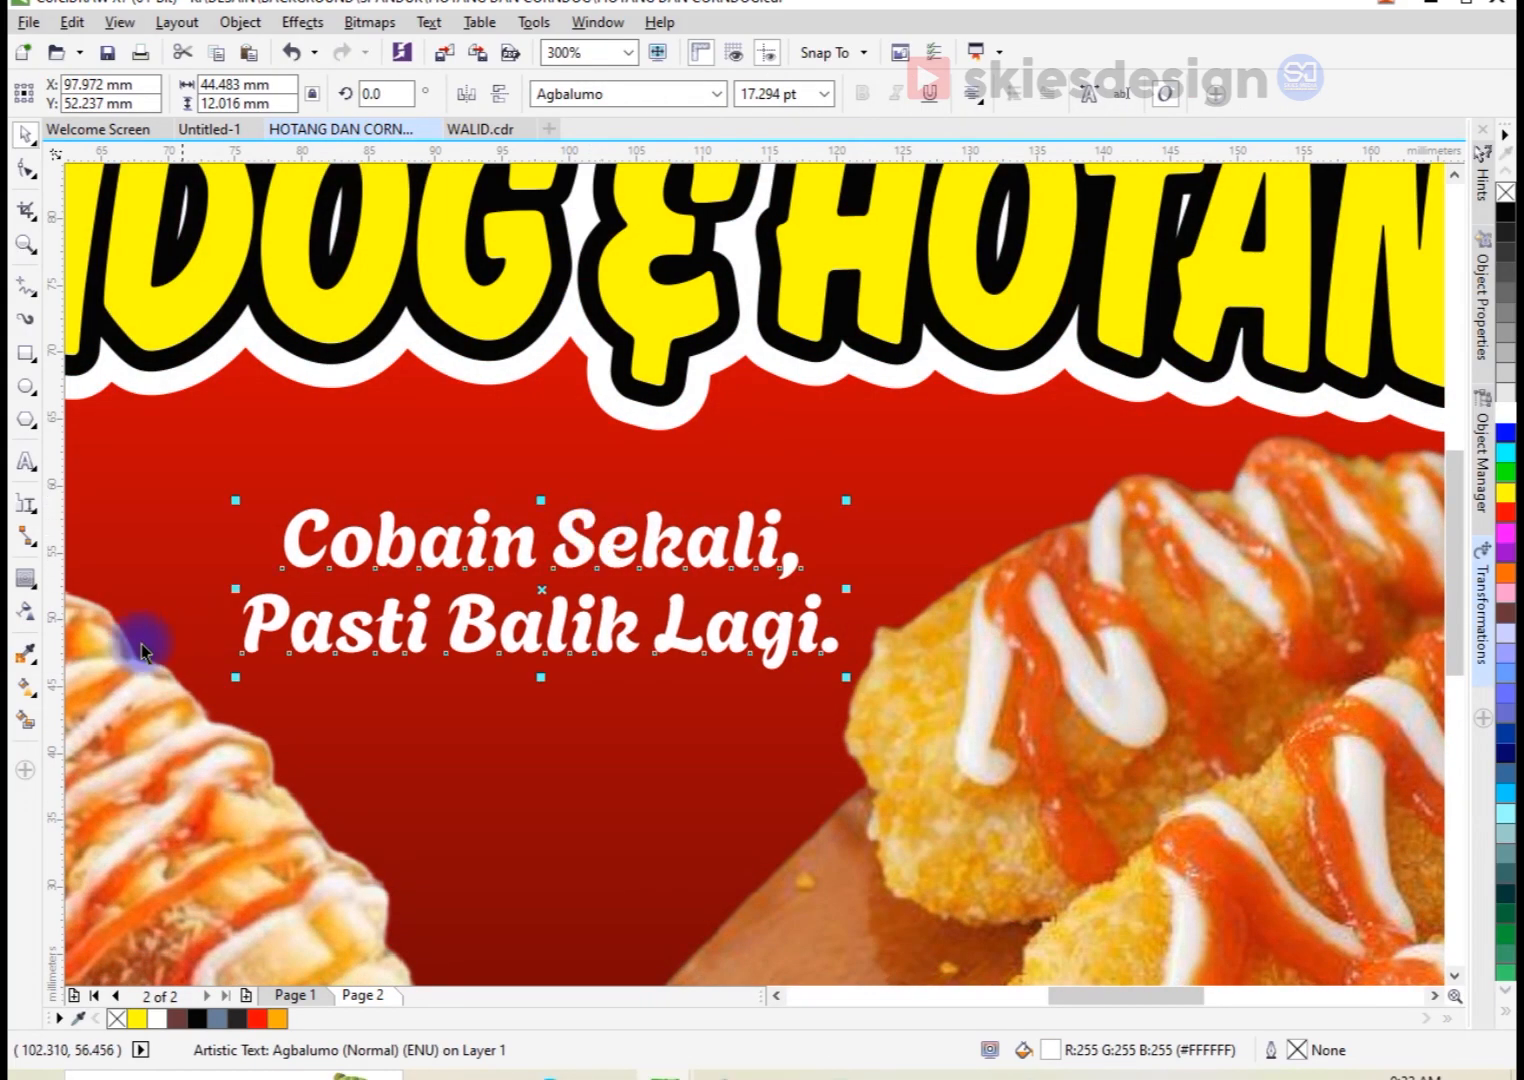
Step: Apply an Envelope to the tagline and bow its upper and lower edges upward into a gentle arch
{"action": "left_click", "coordinate": [36, 590]}
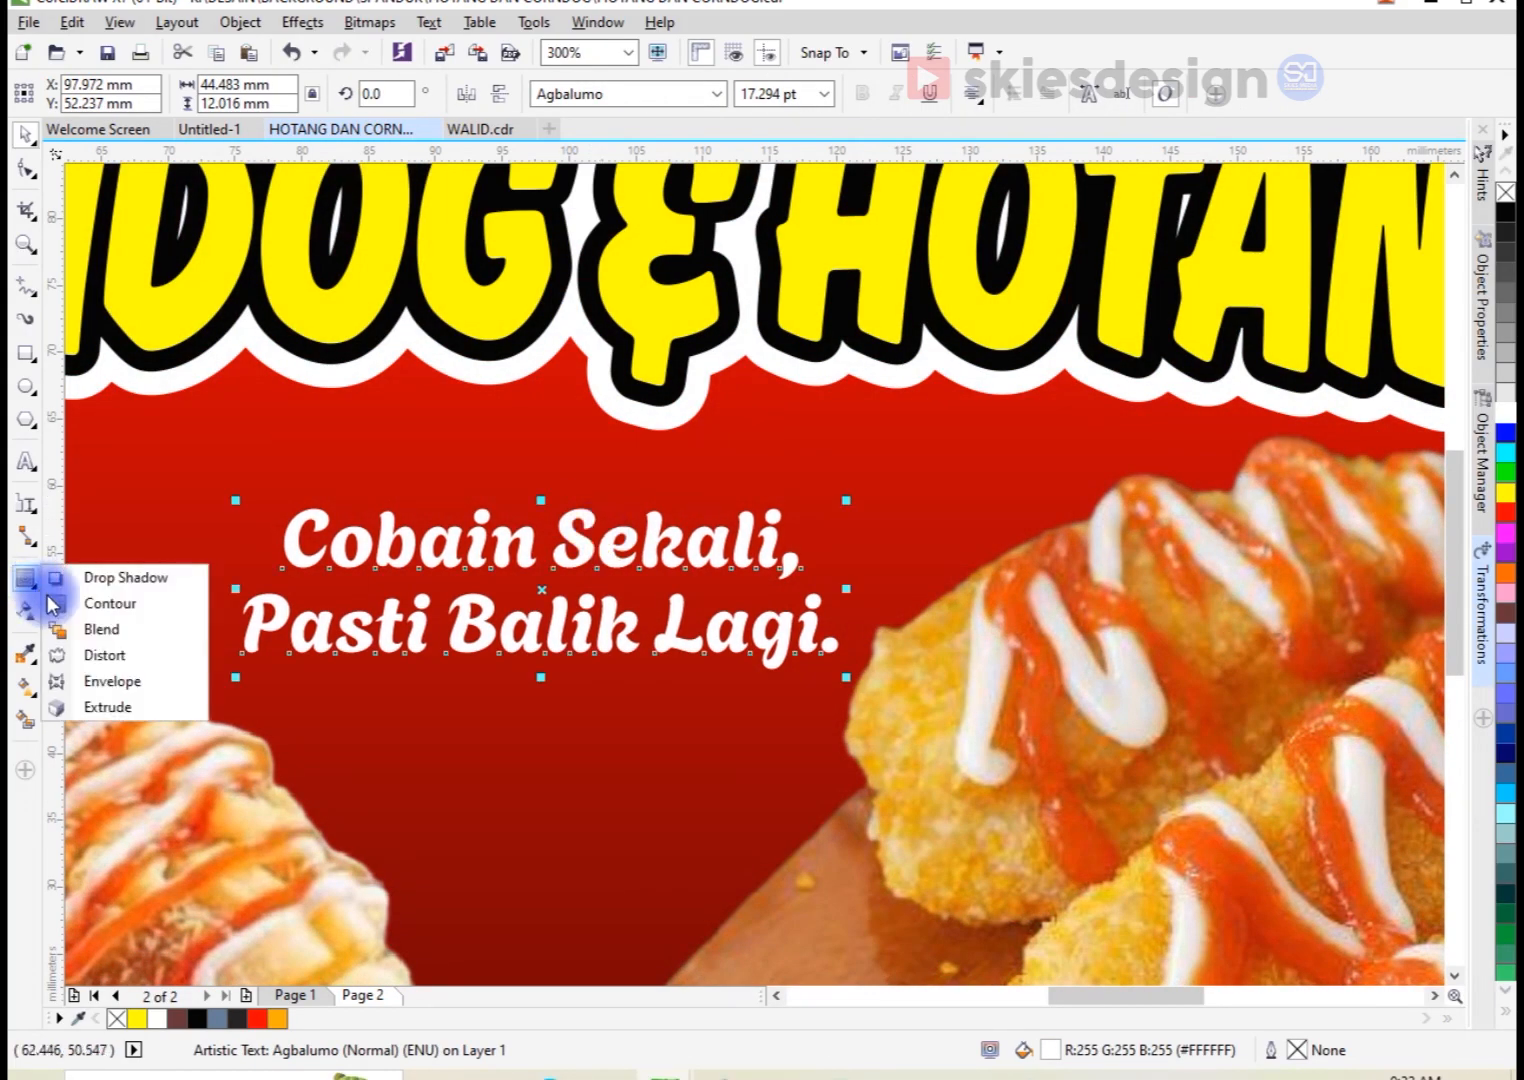
{"action": "left_click", "coordinate": [110, 682]}
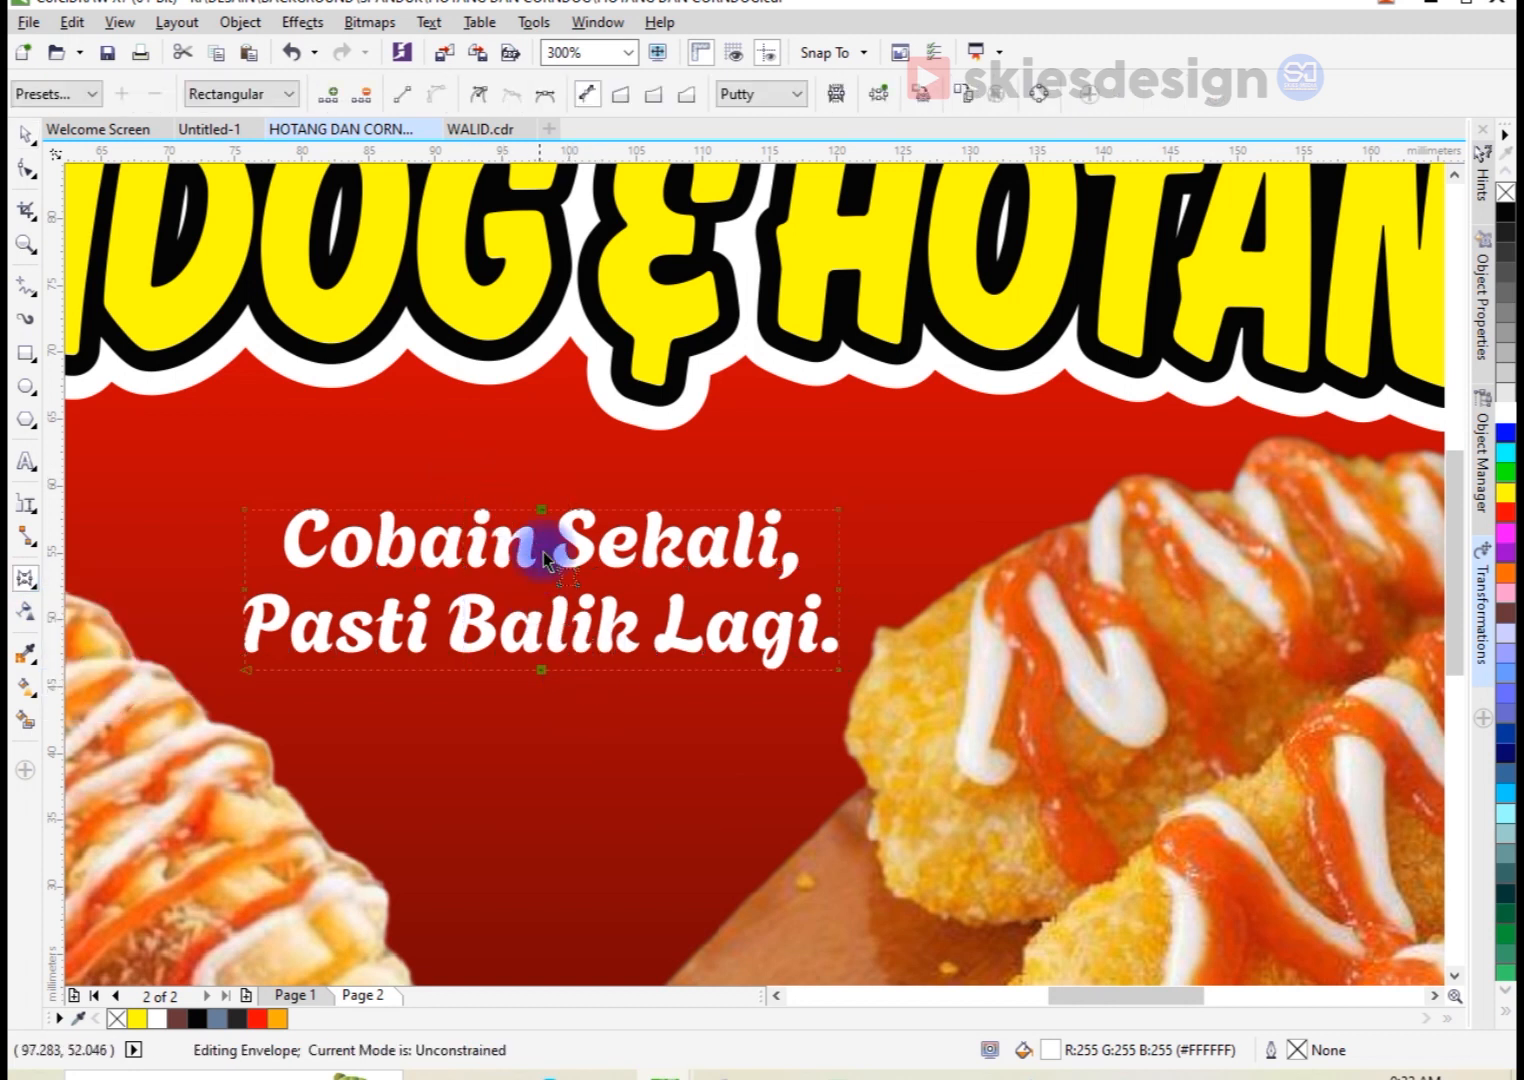
{"action": "key", "text": "Delete"}
{"action": "left_click_drag", "start_coordinate": [537, 508], "coordinate": [543, 476]}
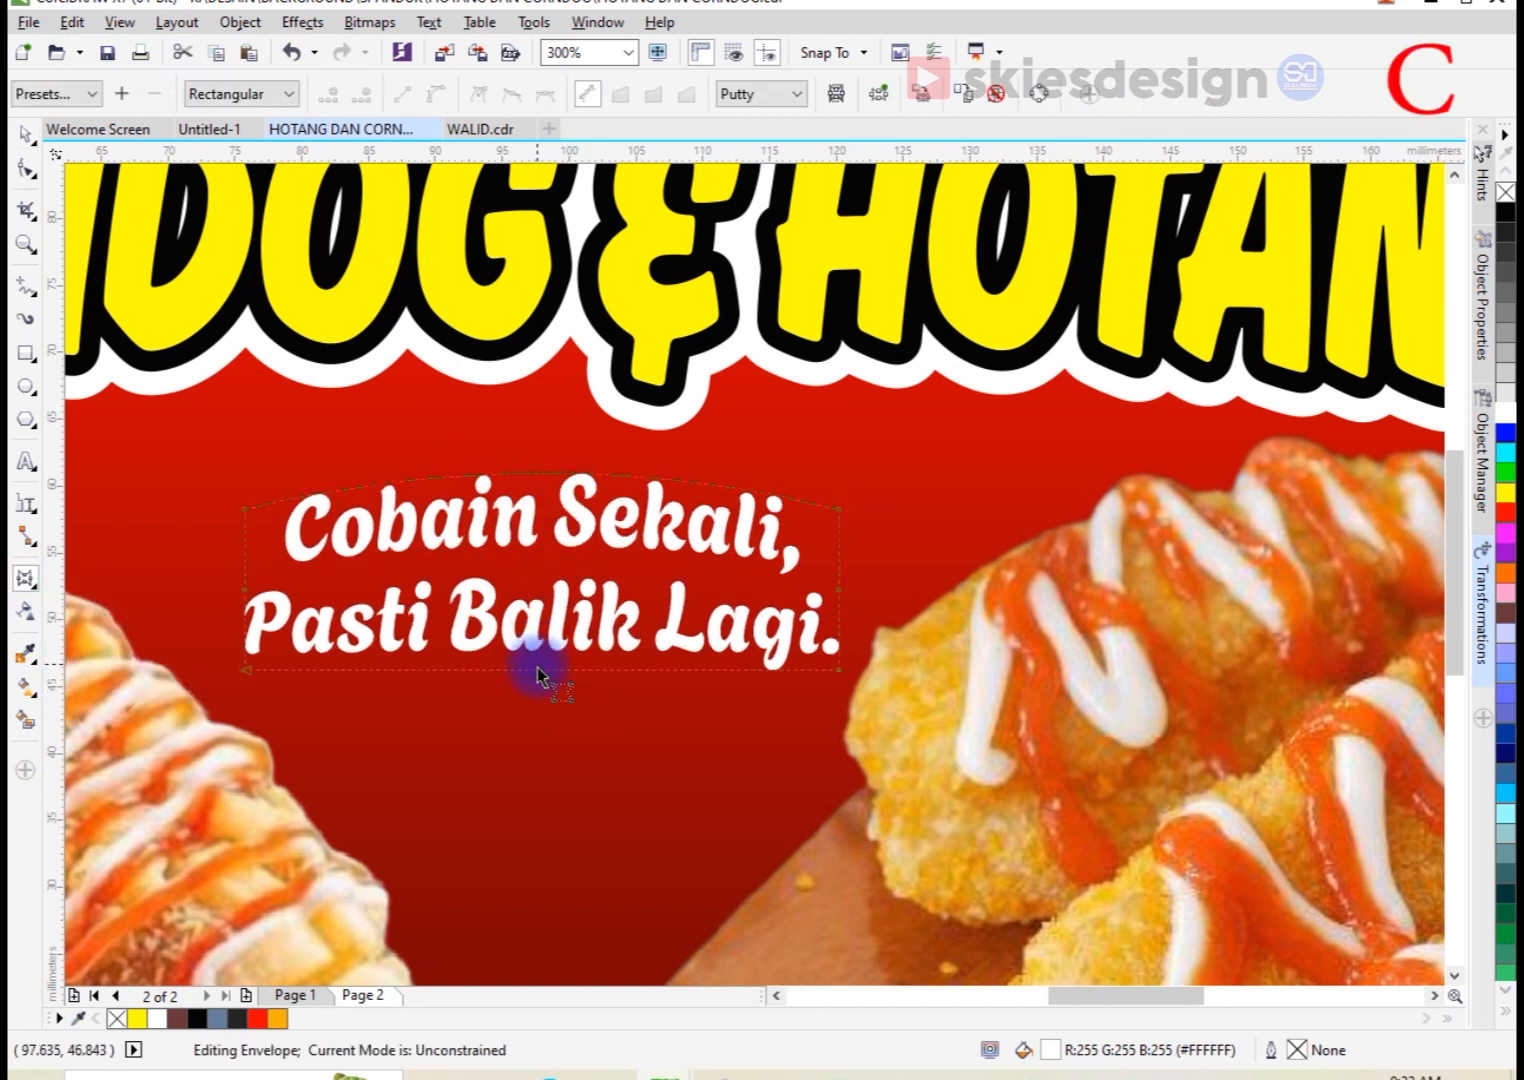
{"action": "left_click_drag", "start_coordinate": [537, 680], "coordinate": [540, 632]}
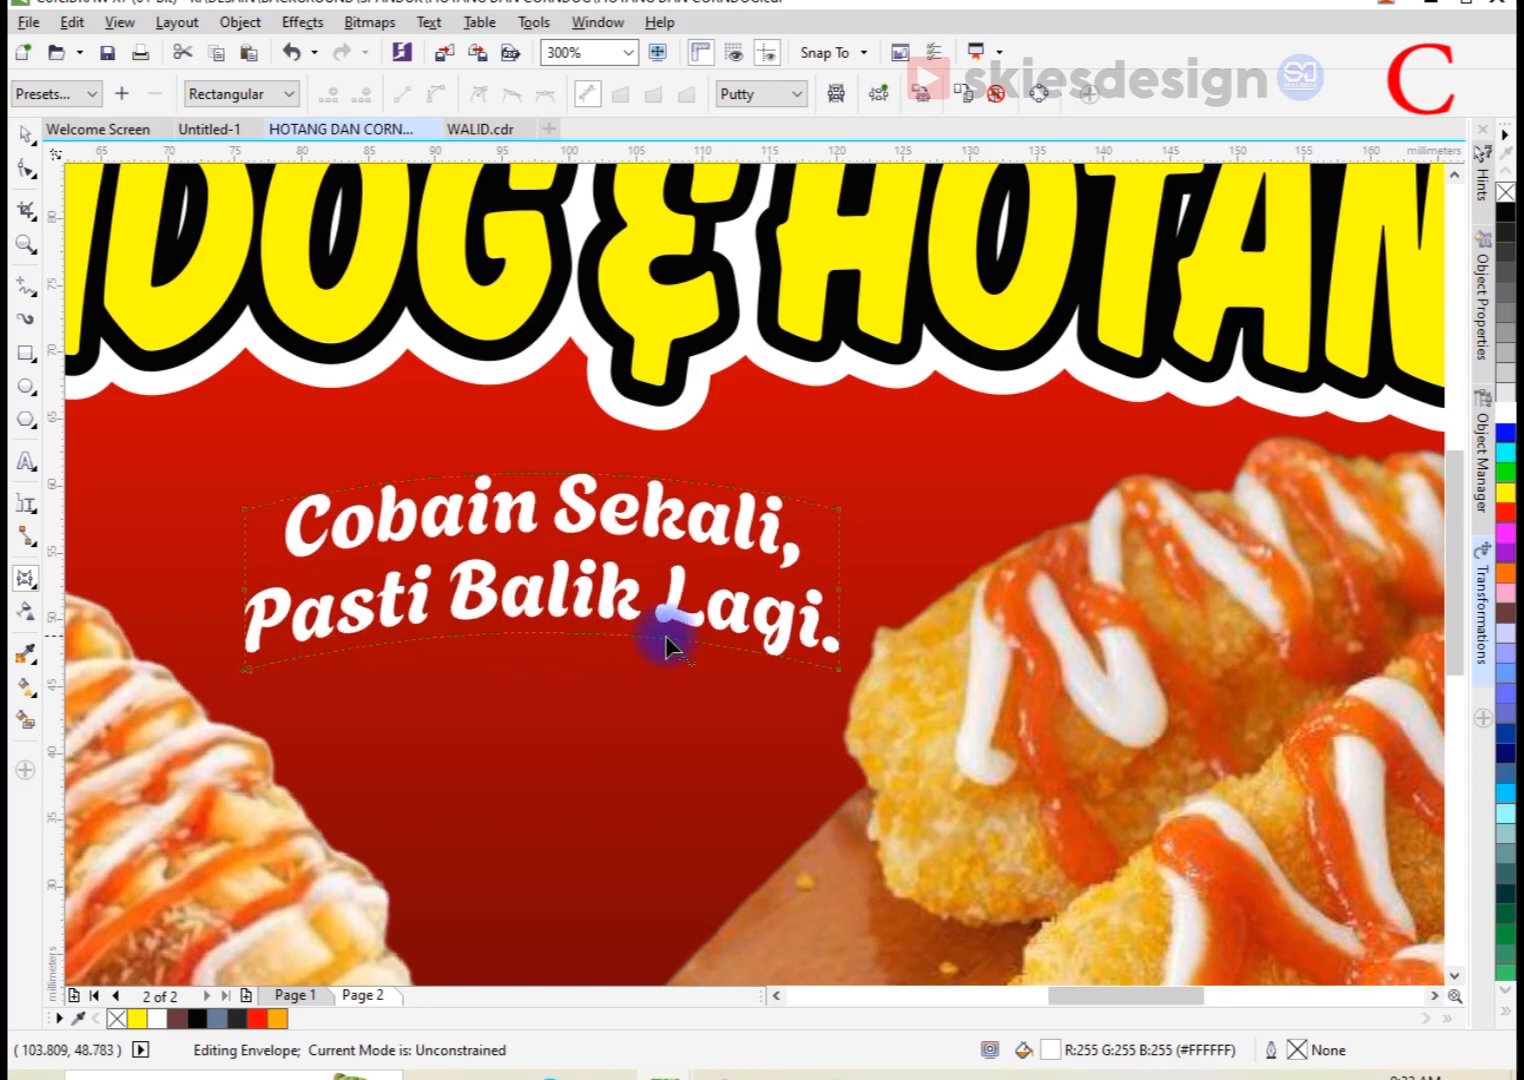
Step: Enlarge the arched tagline to about 50.5 × 14.8 mm and flatten its envelope's upper curve slightly
{"action": "key", "text": "space"}
{"action": "left_click_drag", "start_coordinate": [840, 656], "coordinate": [886, 674]}
{"action": "key", "text": "space"}
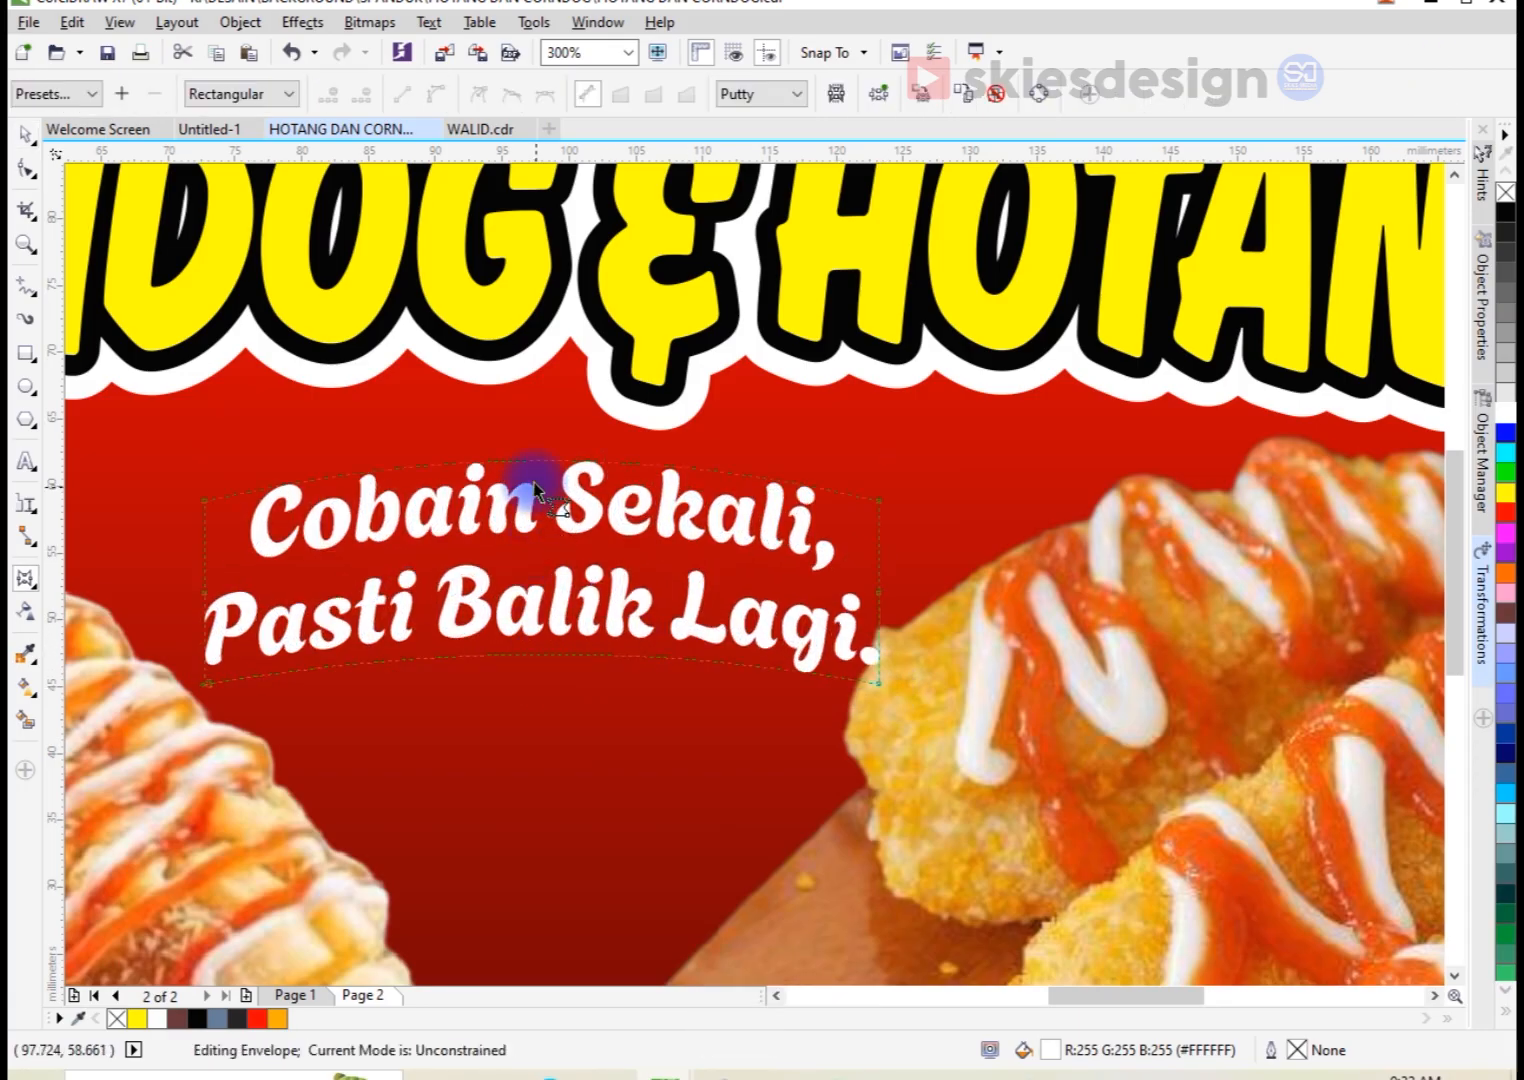
{"action": "left_click_drag", "start_coordinate": [537, 472], "coordinate": [541, 478]}
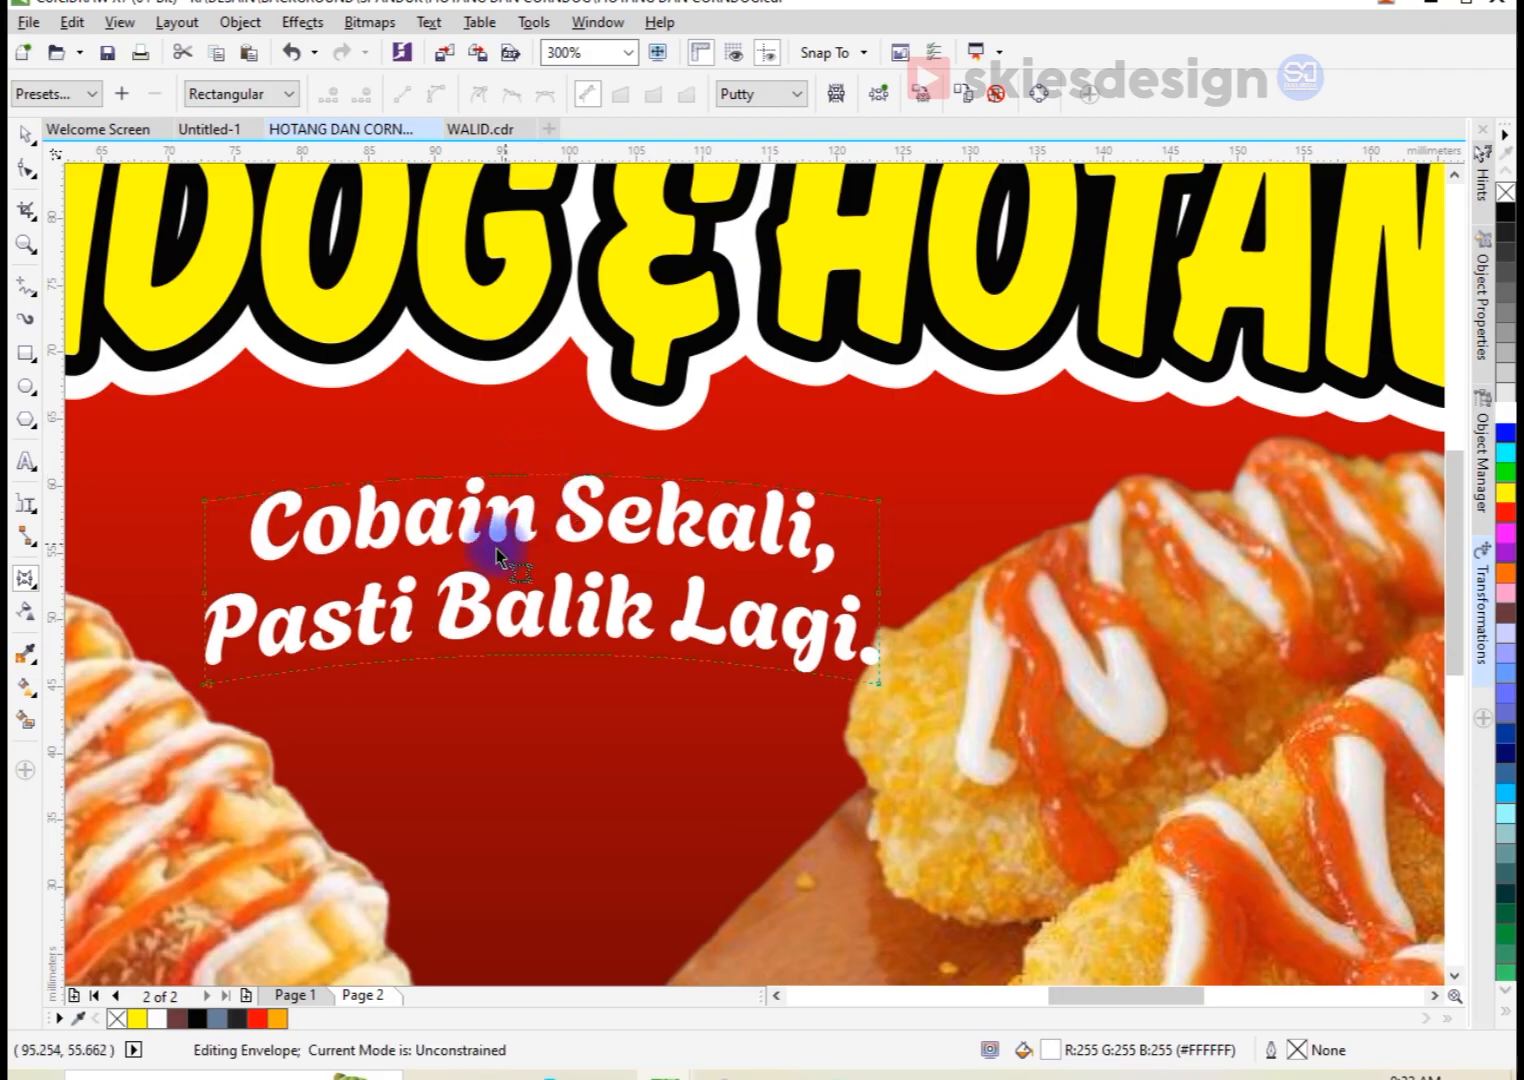
{"action": "key", "text": "space"}
Step: Add a one-step outside contour around the tagline and break the contour apart
{"action": "left_click", "coordinate": [27, 584]}
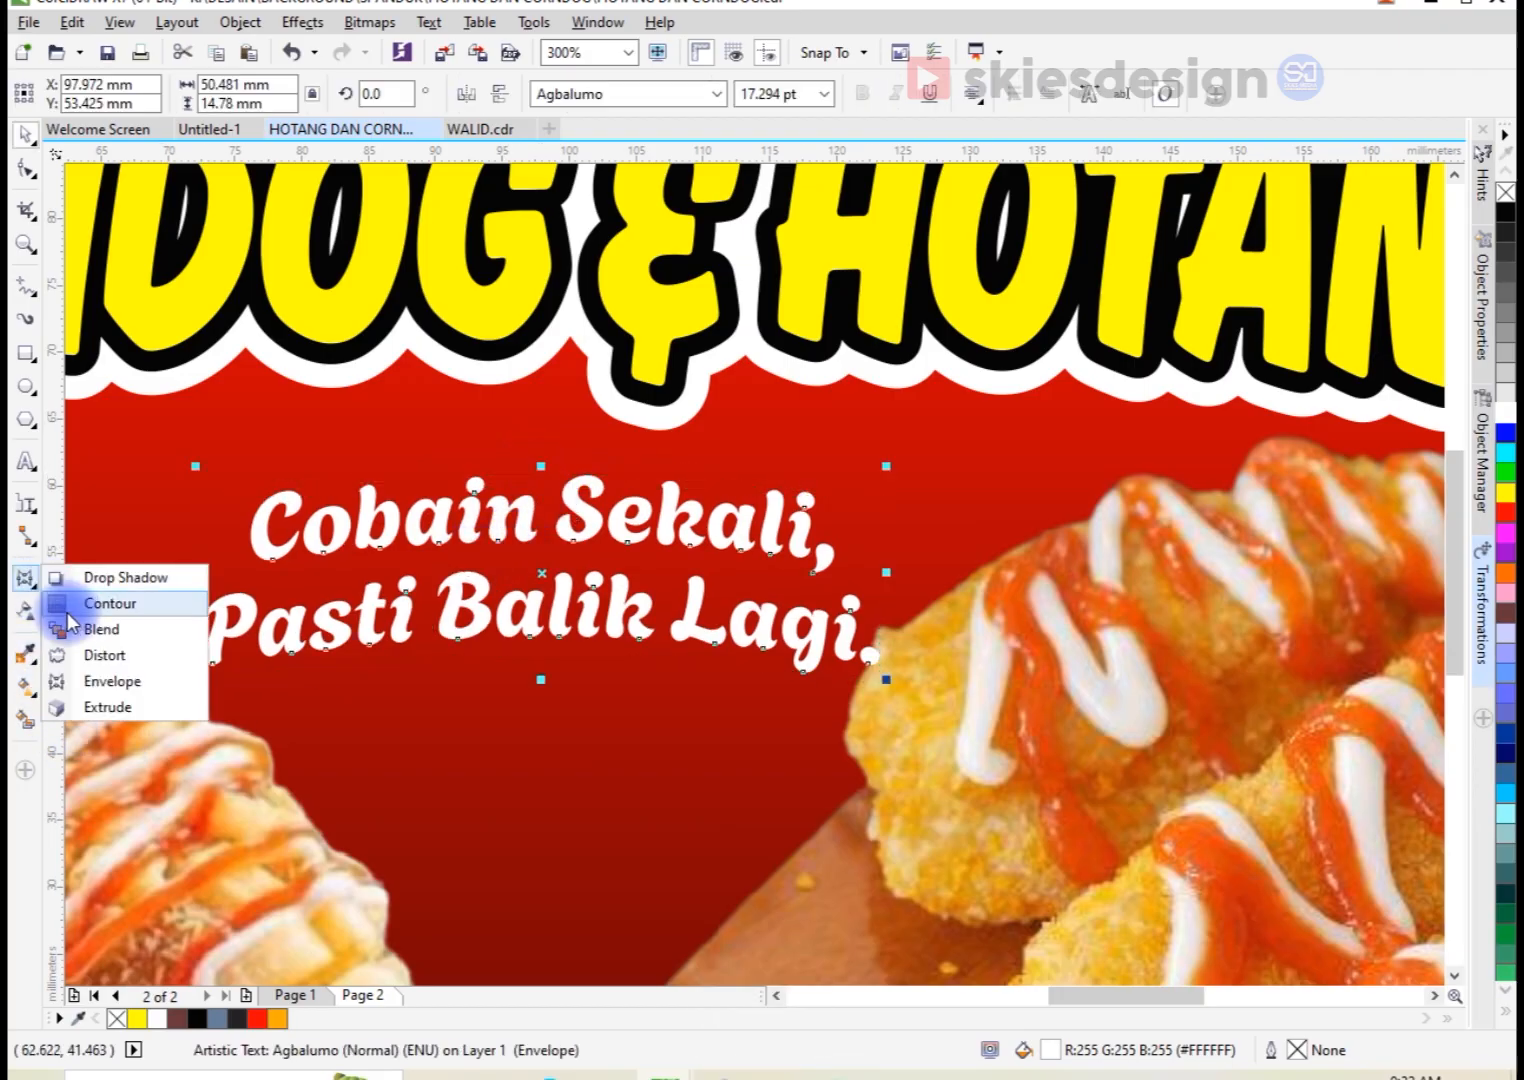
{"action": "left_click", "coordinate": [98, 608]}
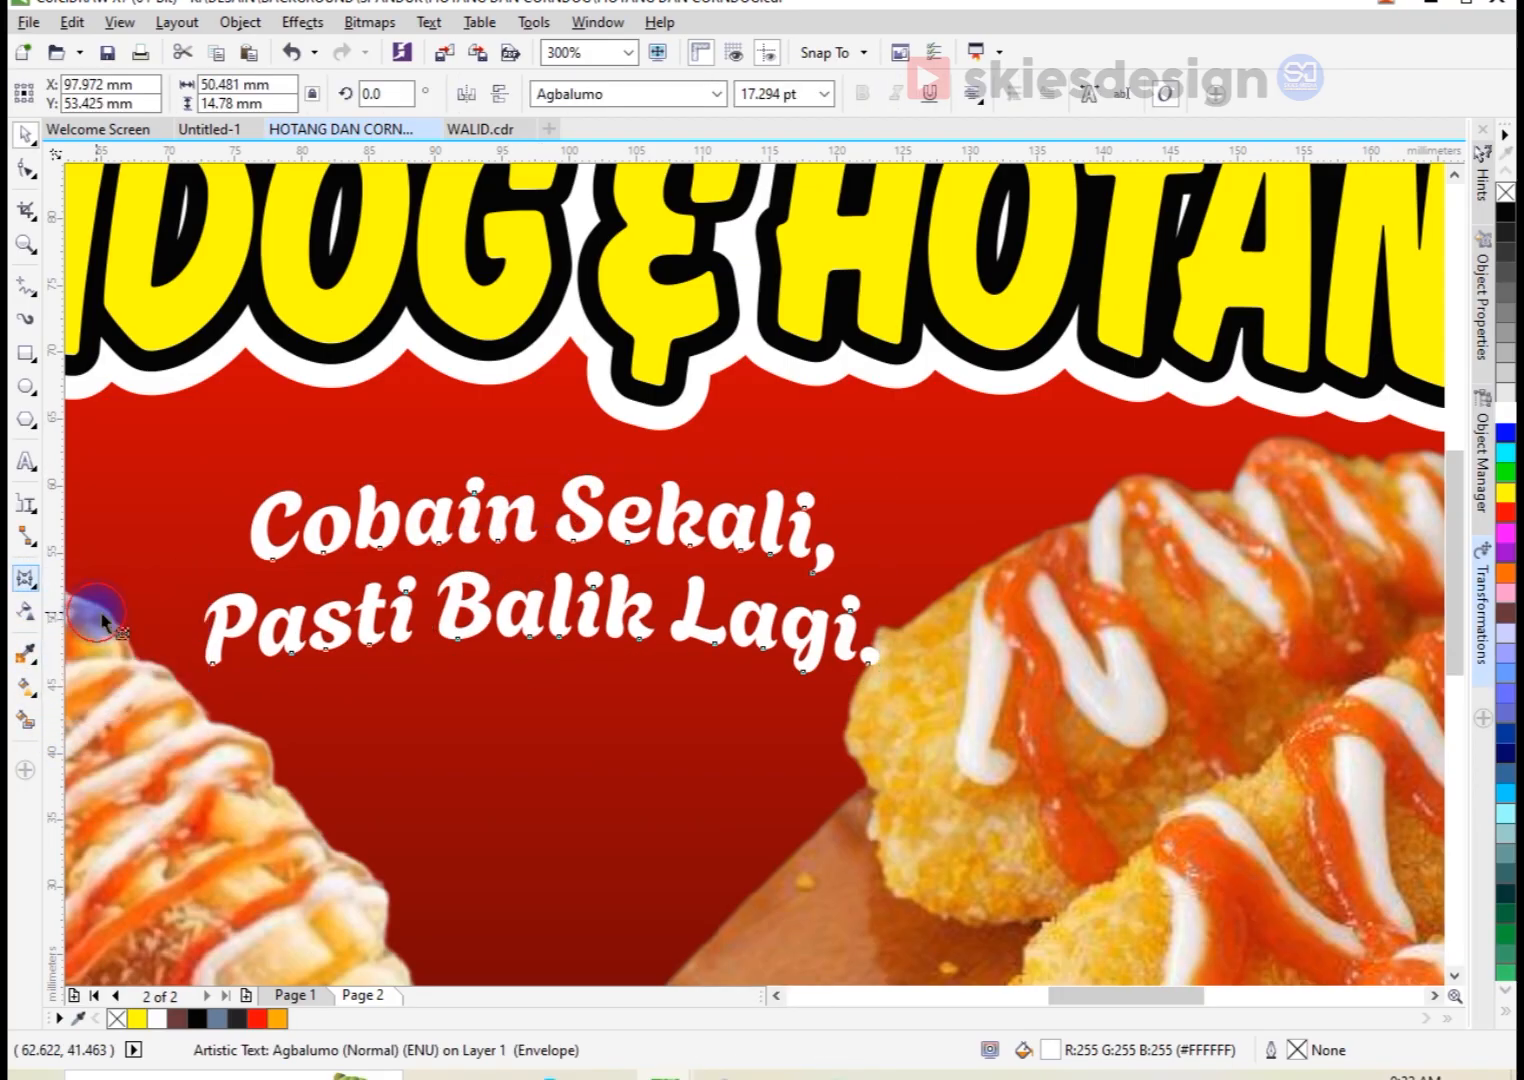
{"action": "scroll", "coordinate": [262, 520], "scroll_direction": "up", "scroll_amount": 1}
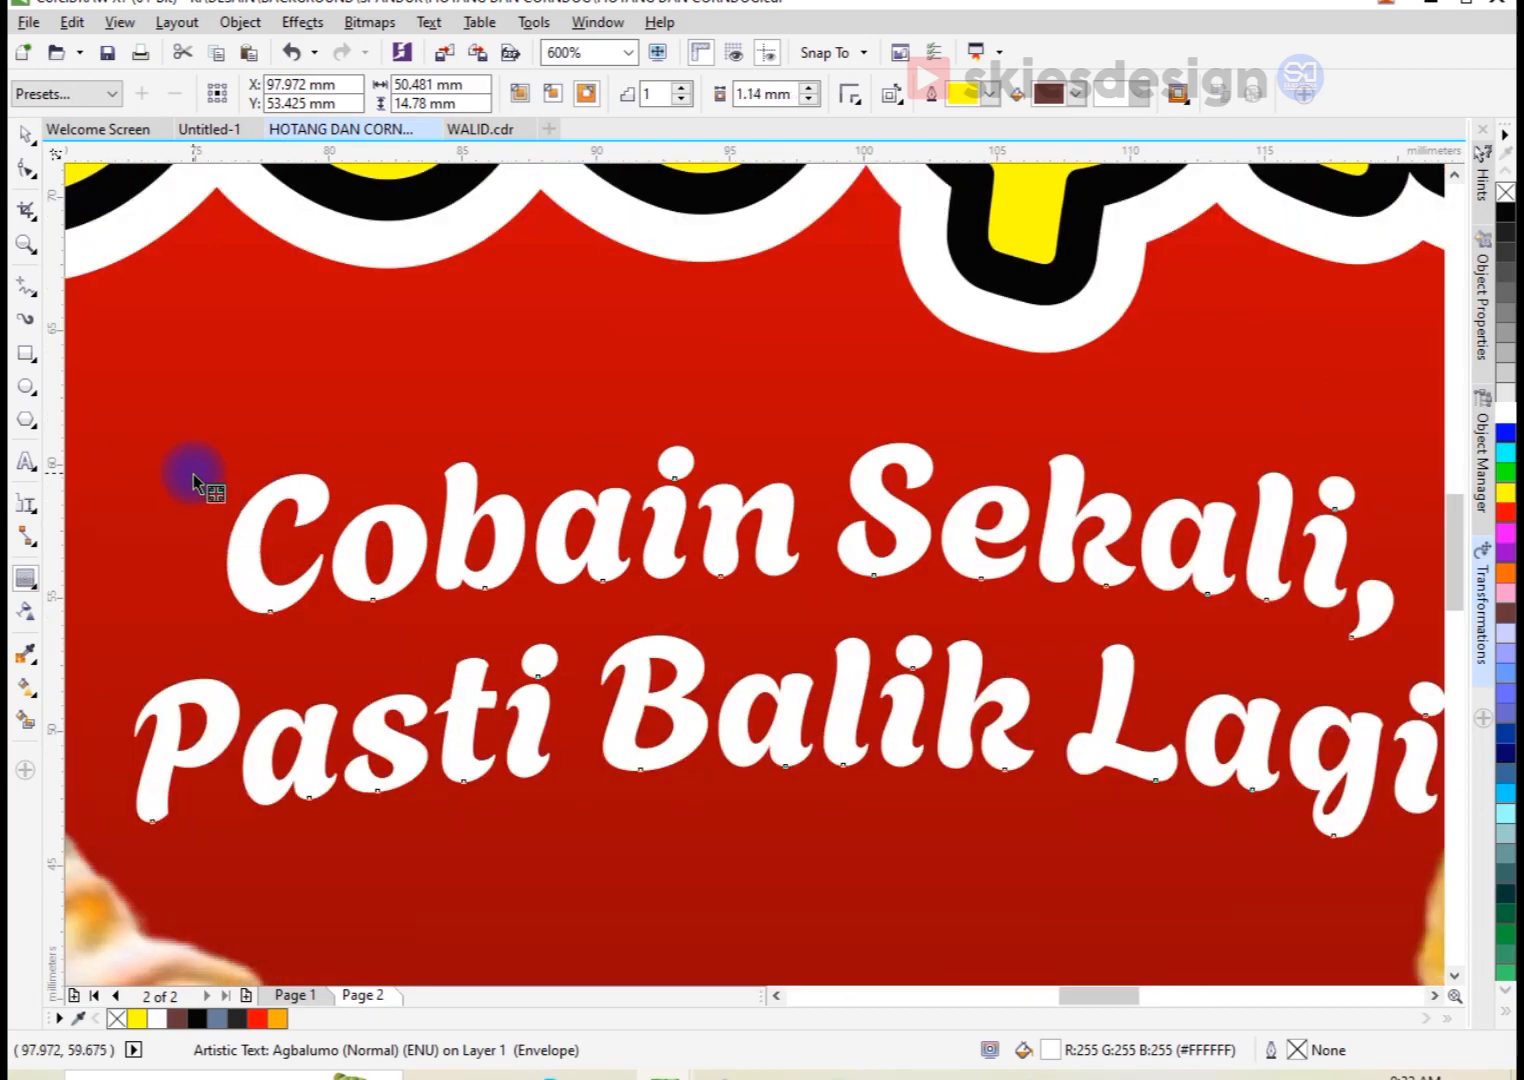
{"action": "left_click", "coordinate": [189, 424]}
{"action": "right_click", "coordinate": [927, 440]}
Step: Fill the tagline's separated outline with black
{"action": "key", "text": "space"}
{"action": "left_click", "coordinate": [939, 445]}
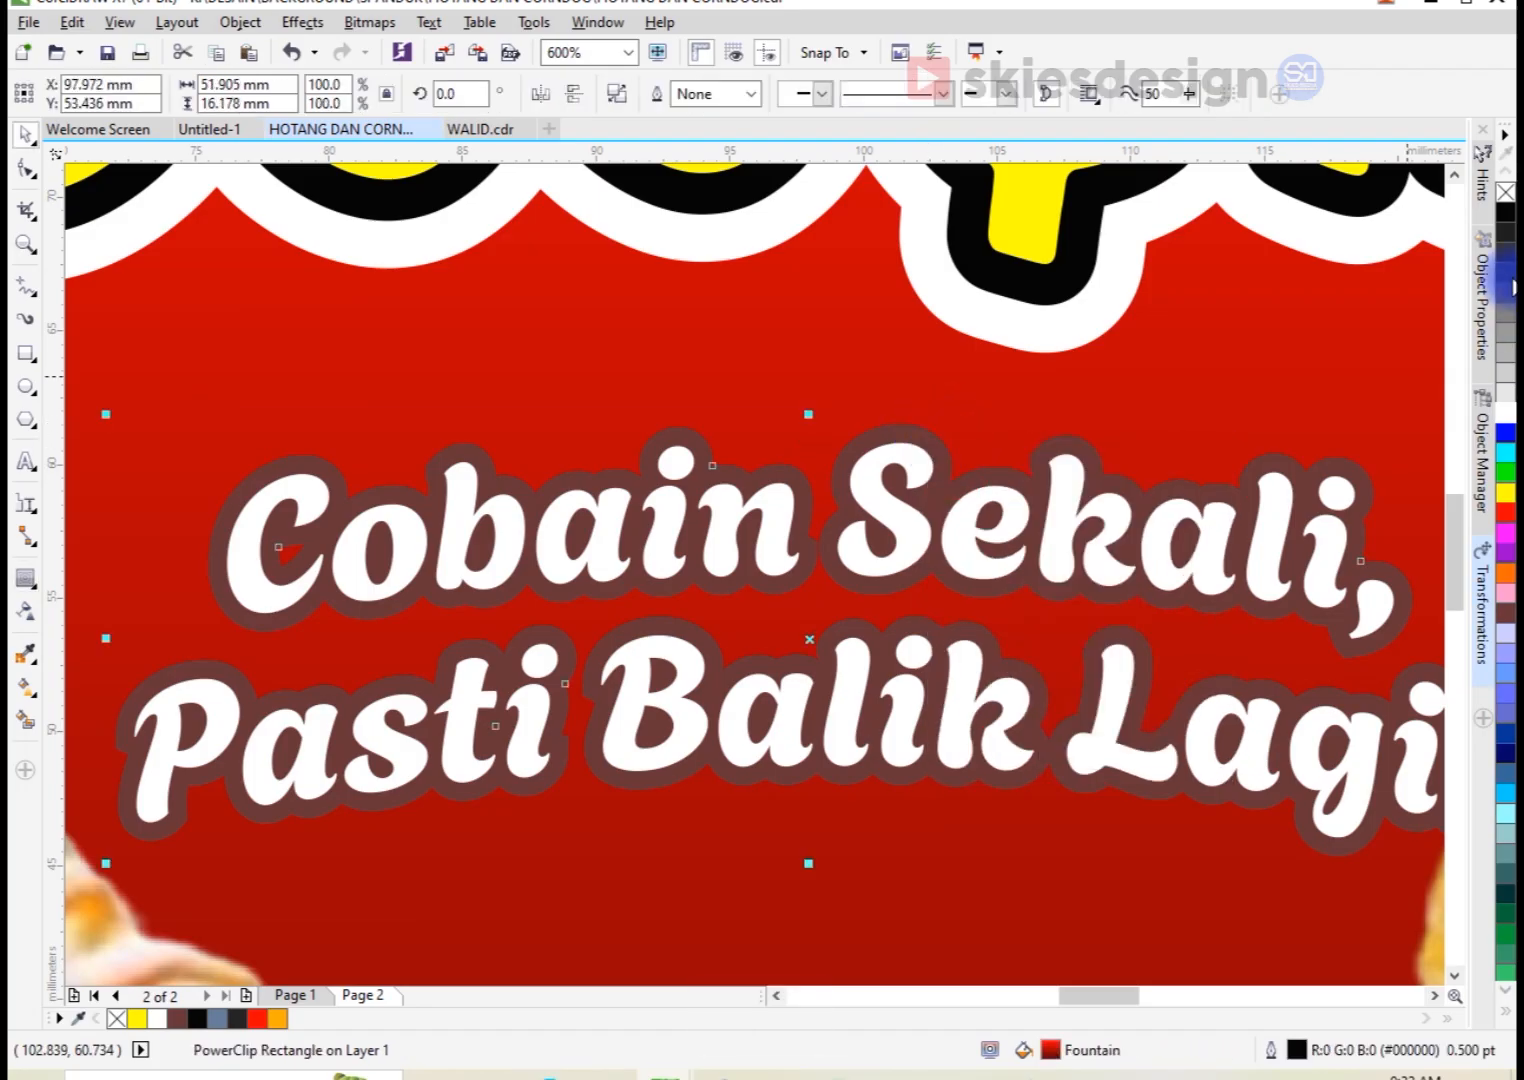
{"action": "left_click", "coordinate": [1506, 211]}
{"action": "scroll", "coordinate": [864, 496], "scroll_direction": "down", "scroll_amount": 2}
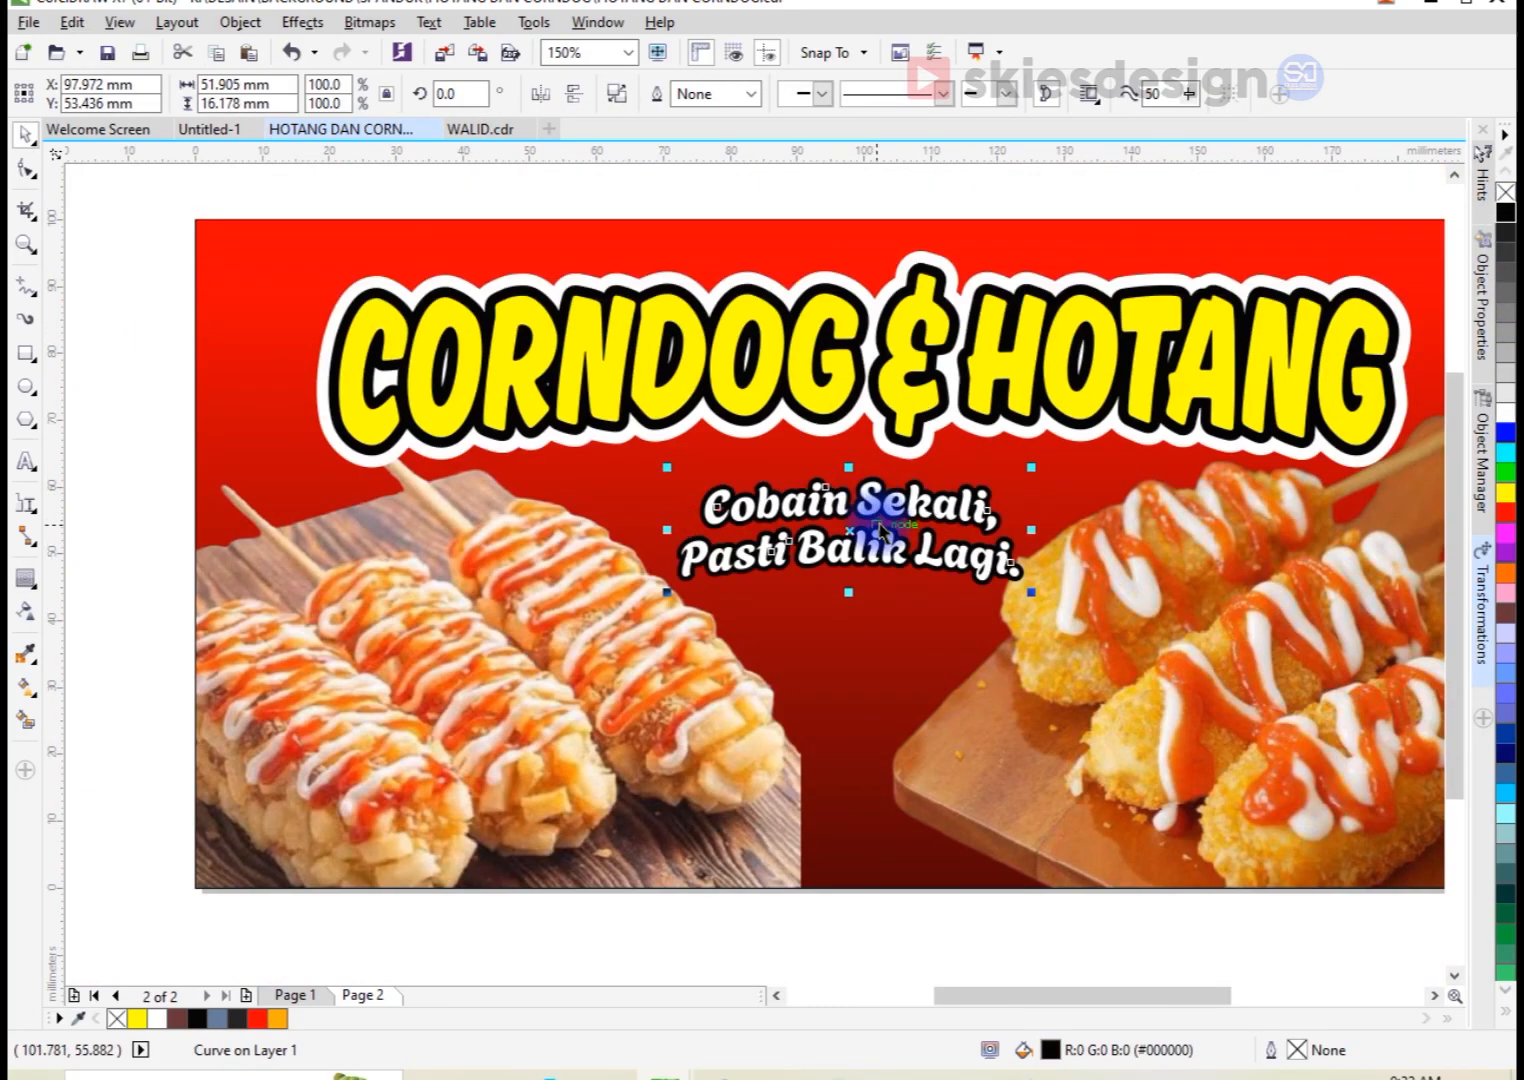
{"action": "scroll", "coordinate": [880, 530], "scroll_direction": "down", "scroll_amount": 2}
{"action": "left_click", "coordinate": [976, 789]}
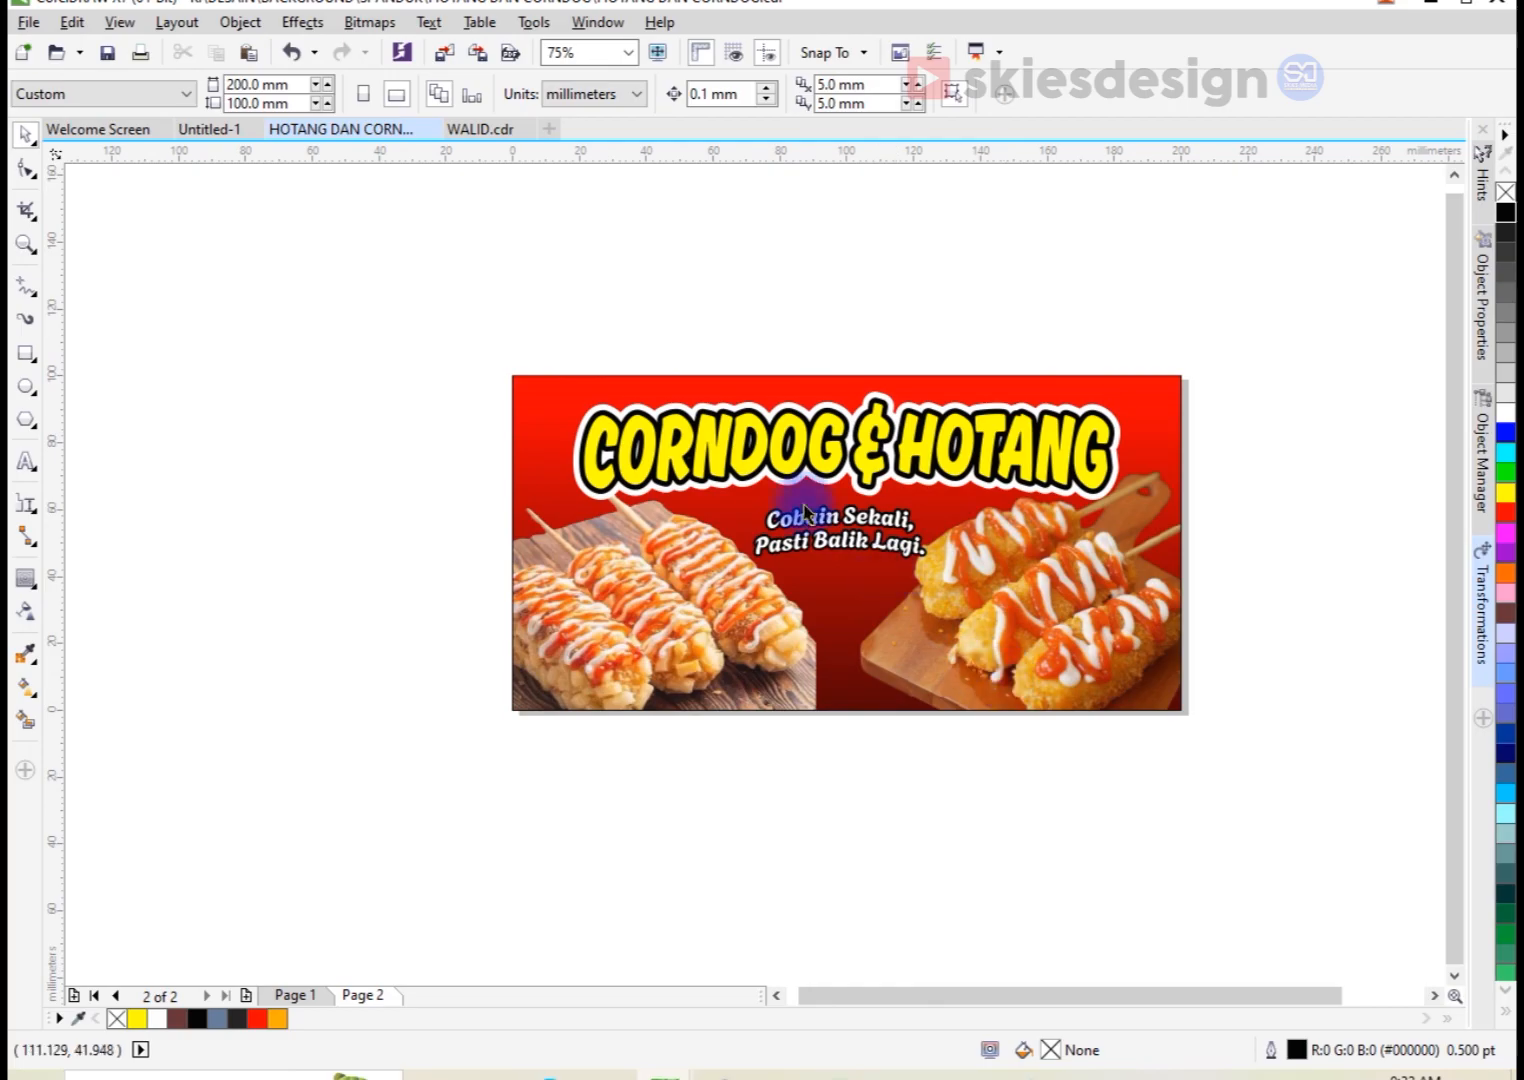
Step: Apply the Small Glow drop shadow preset to the title's white outline and set the shadow color to black
{"action": "scroll", "coordinate": [803, 425], "scroll_direction": "up", "scroll_amount": 2}
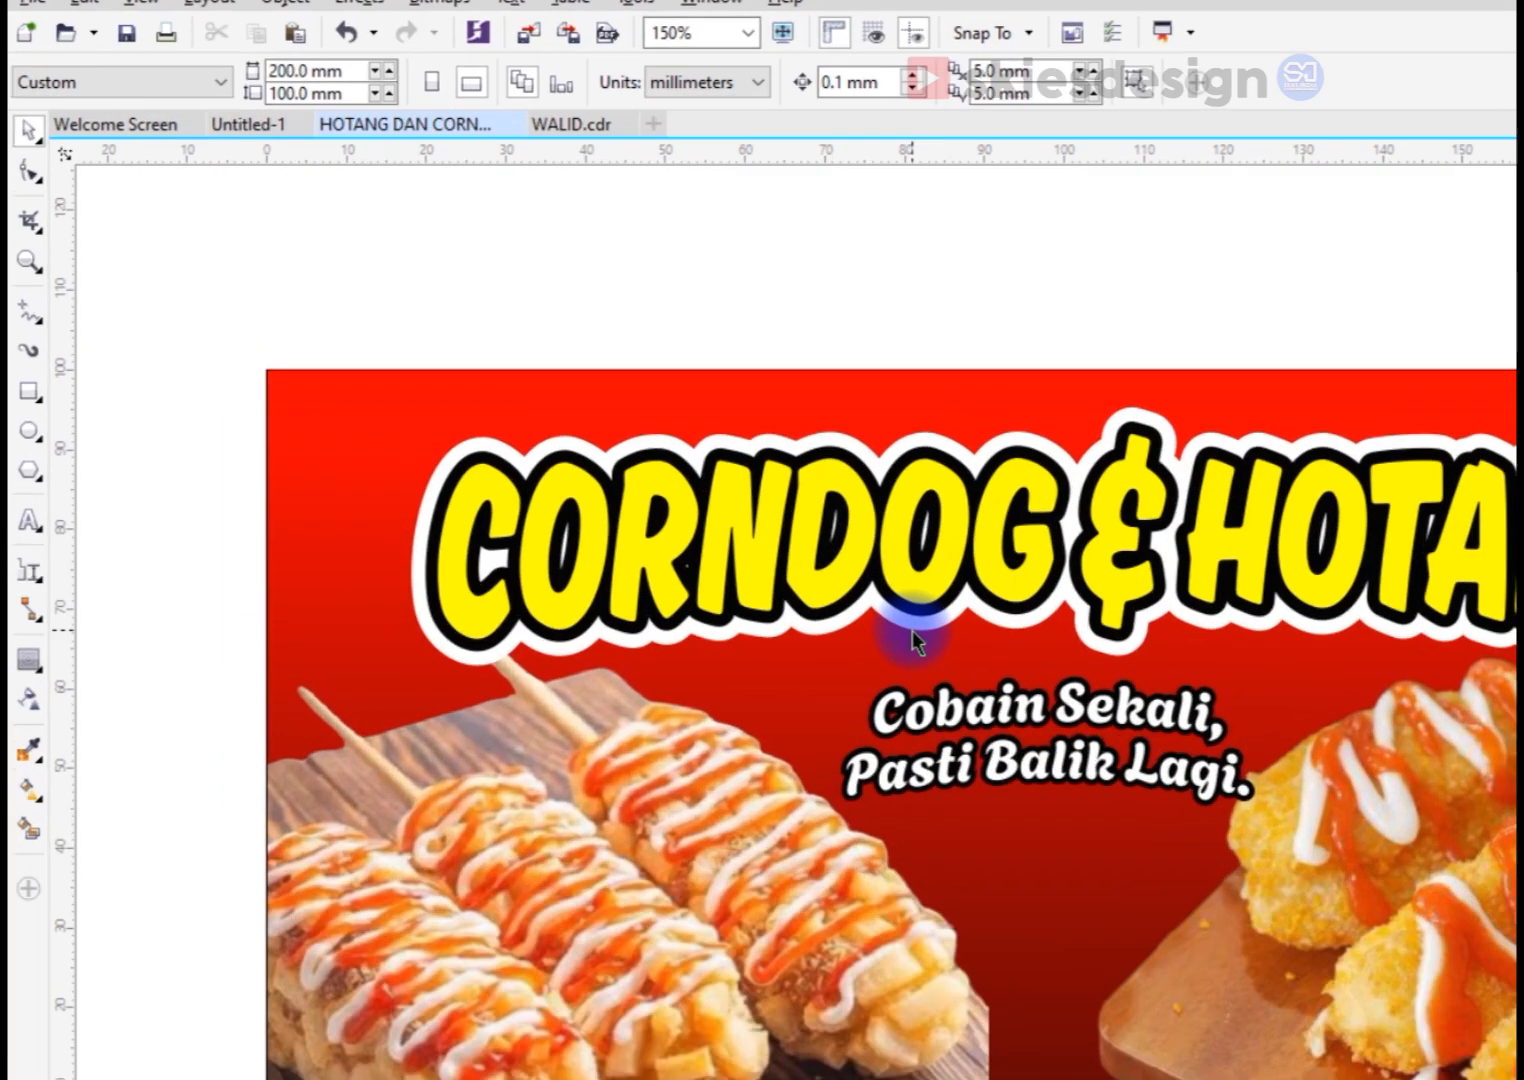
{"action": "left_click", "coordinate": [762, 550]}
{"action": "left_click", "coordinate": [36, 587]}
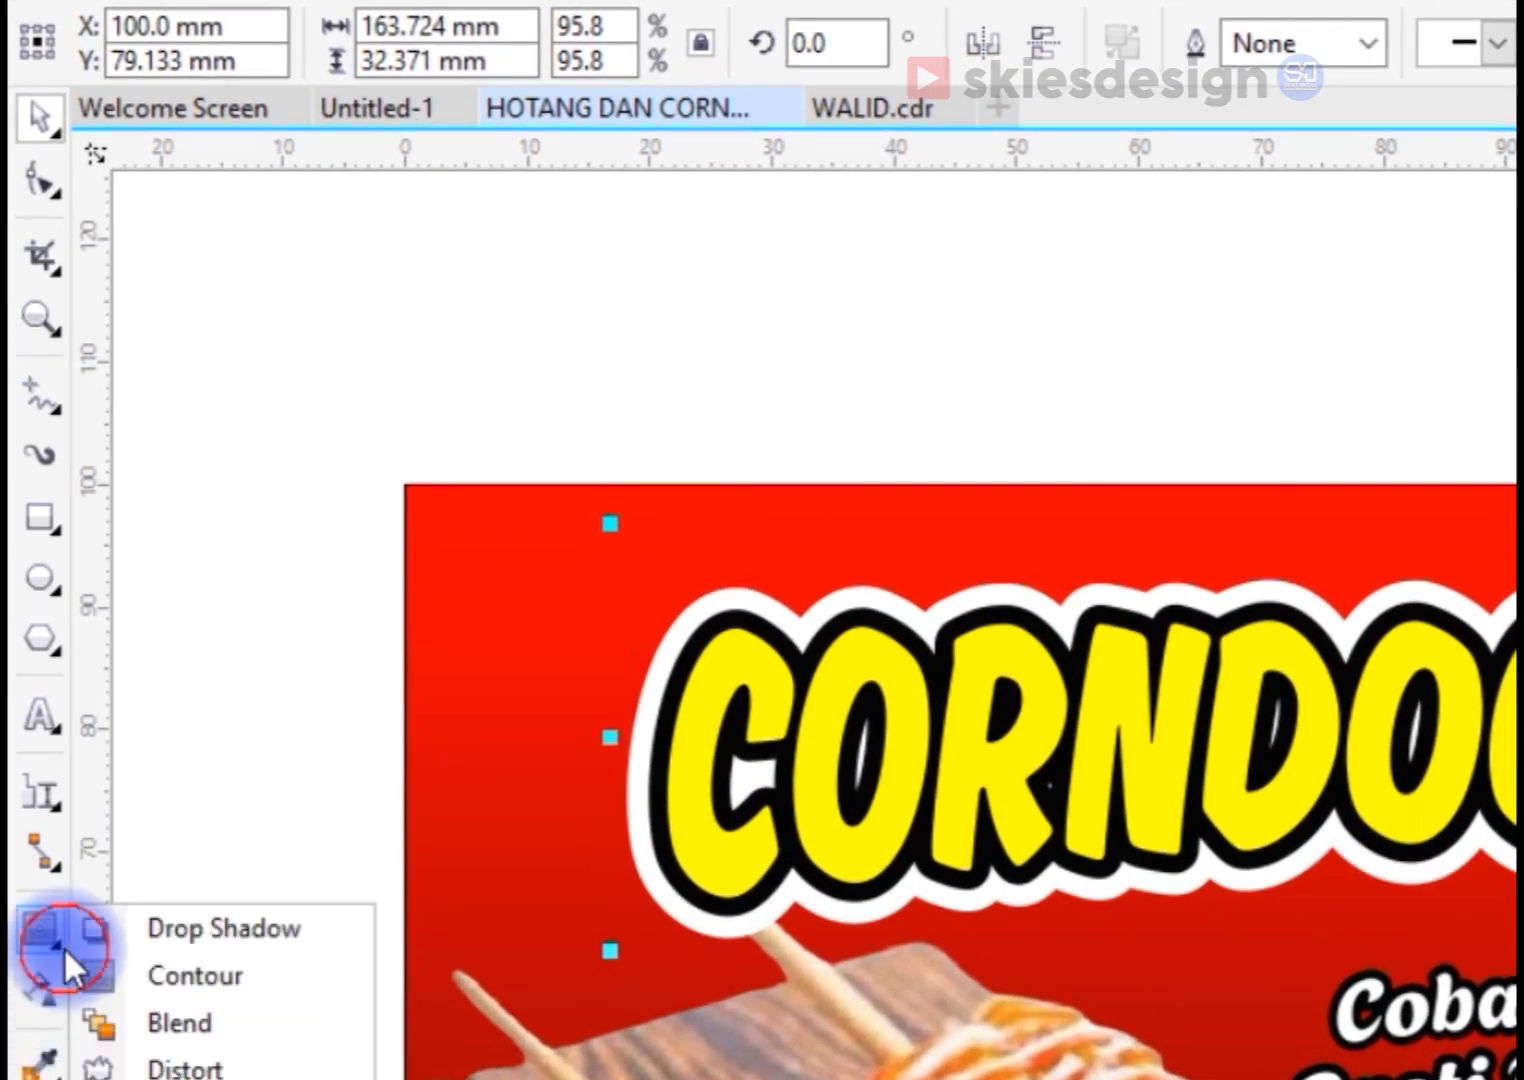
{"action": "left_click", "coordinate": [124, 928]}
{"action": "left_click", "coordinate": [111, 45]}
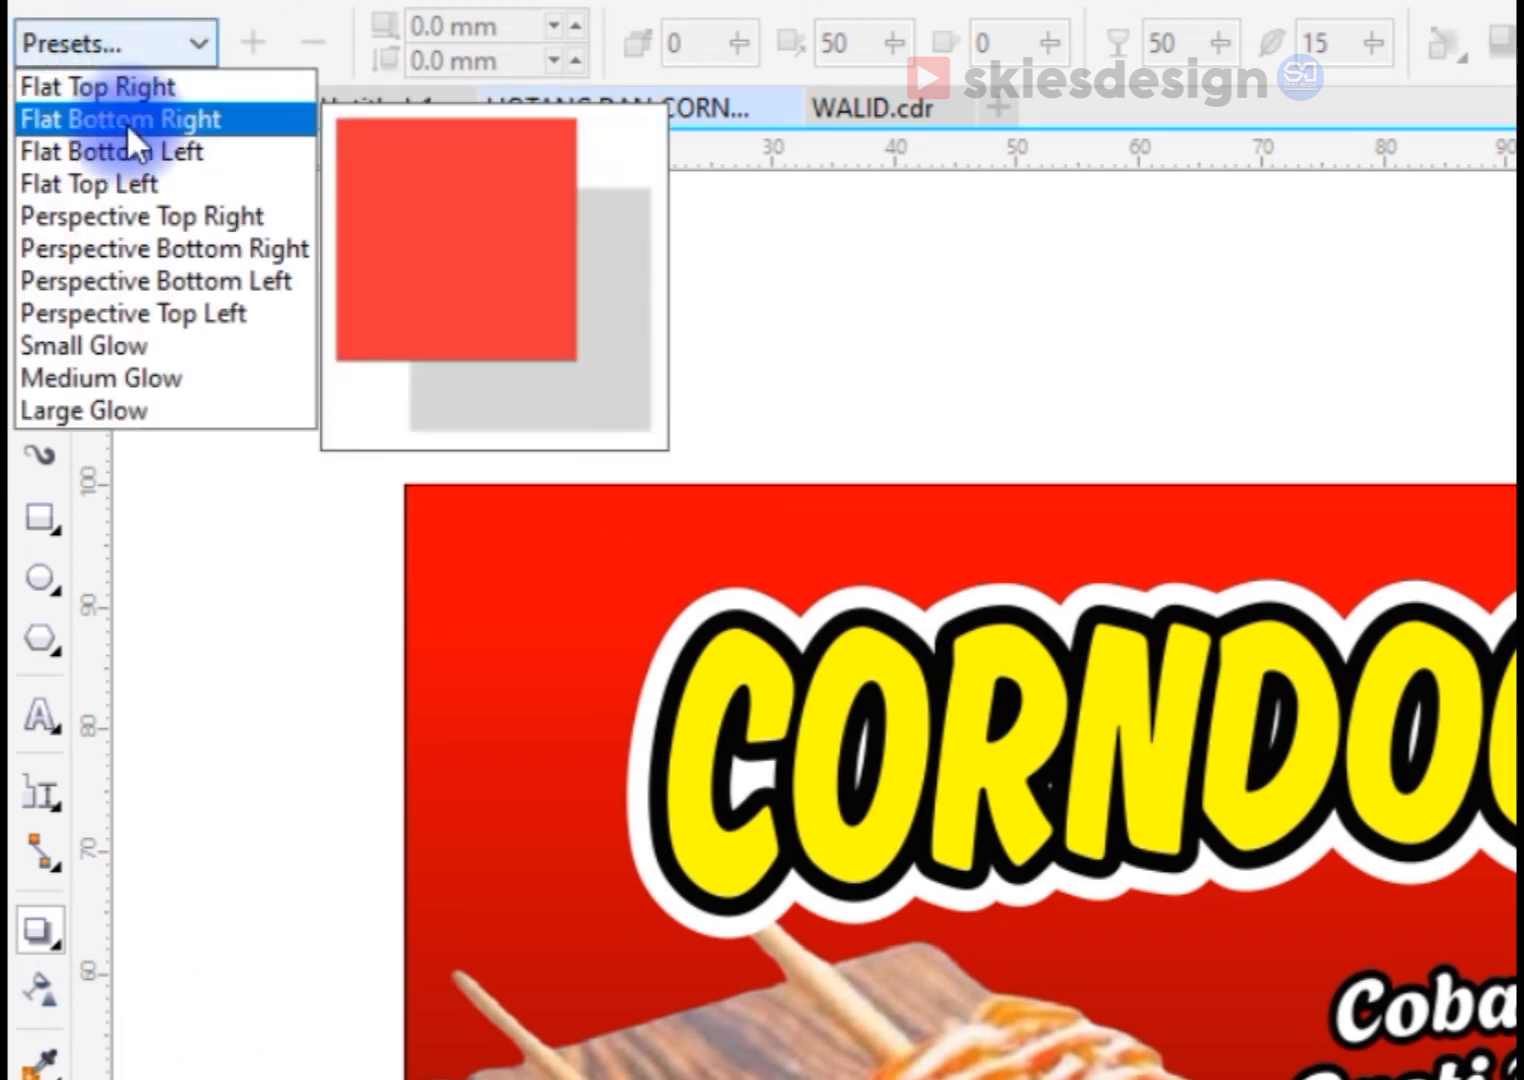
{"action": "left_click", "coordinate": [146, 343]}
{"action": "left_click", "coordinate": [900, 93]}
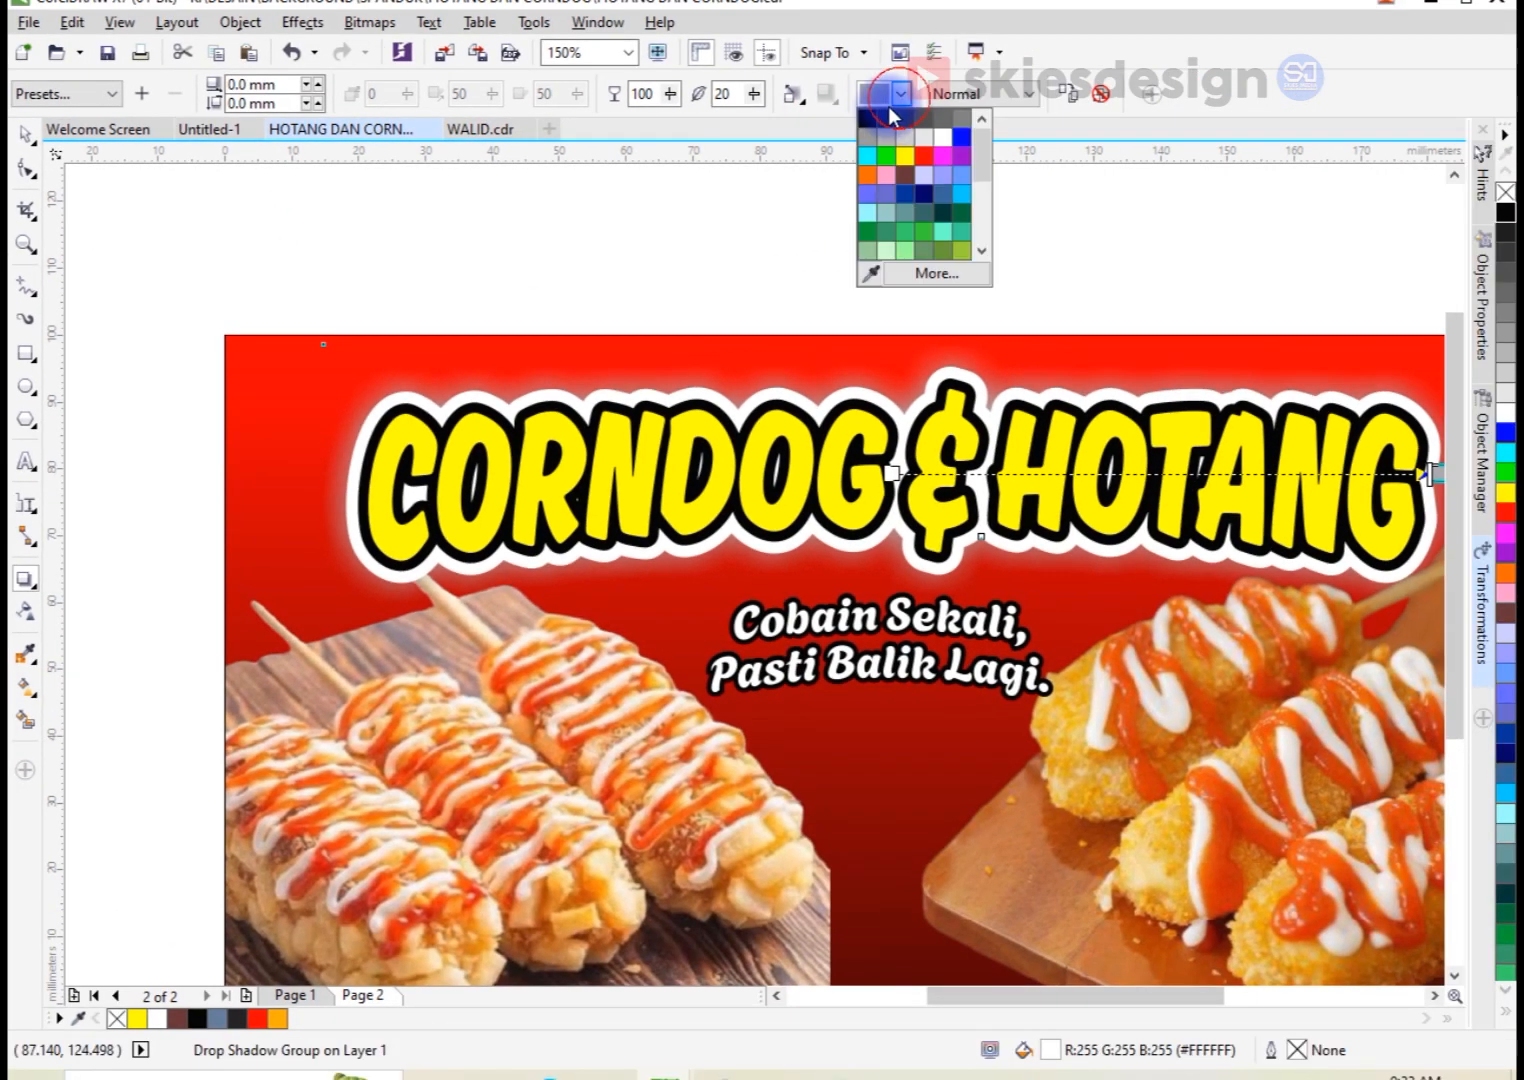
{"action": "left_click", "coordinate": [888, 115]}
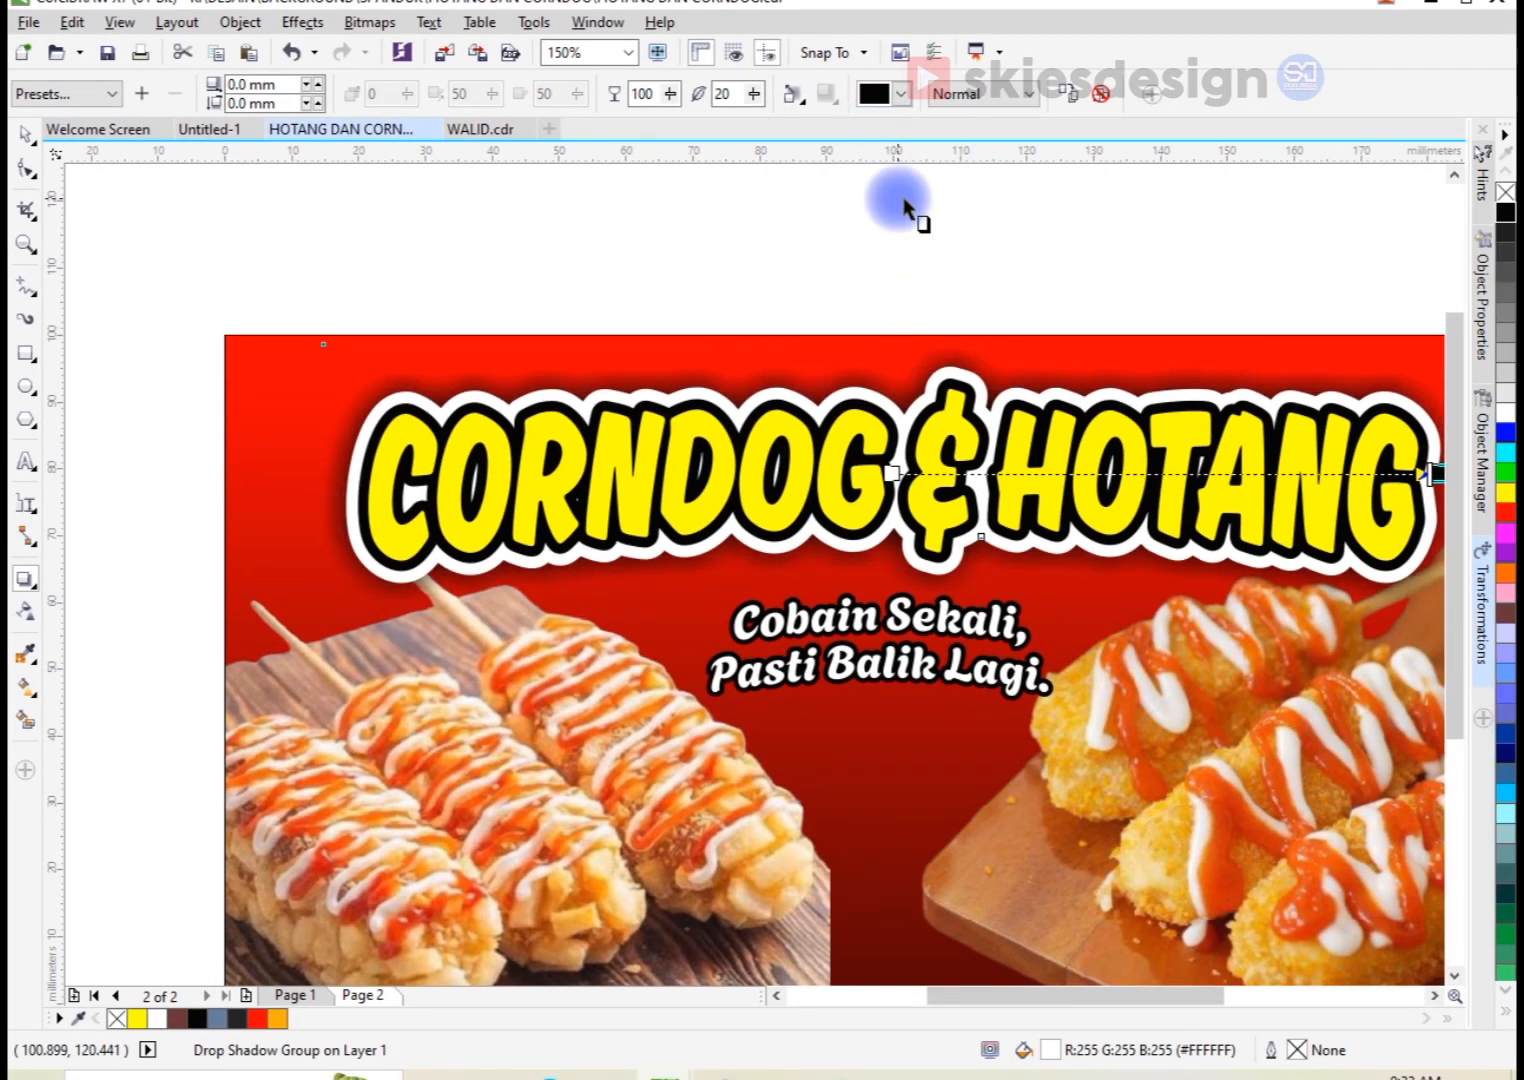
Step: Offset the title's shadow about 4.6 mm straight down and reduce its opacity to about 89
{"action": "scroll", "coordinate": [803, 326], "scroll_direction": "down", "scroll_amount": 2}
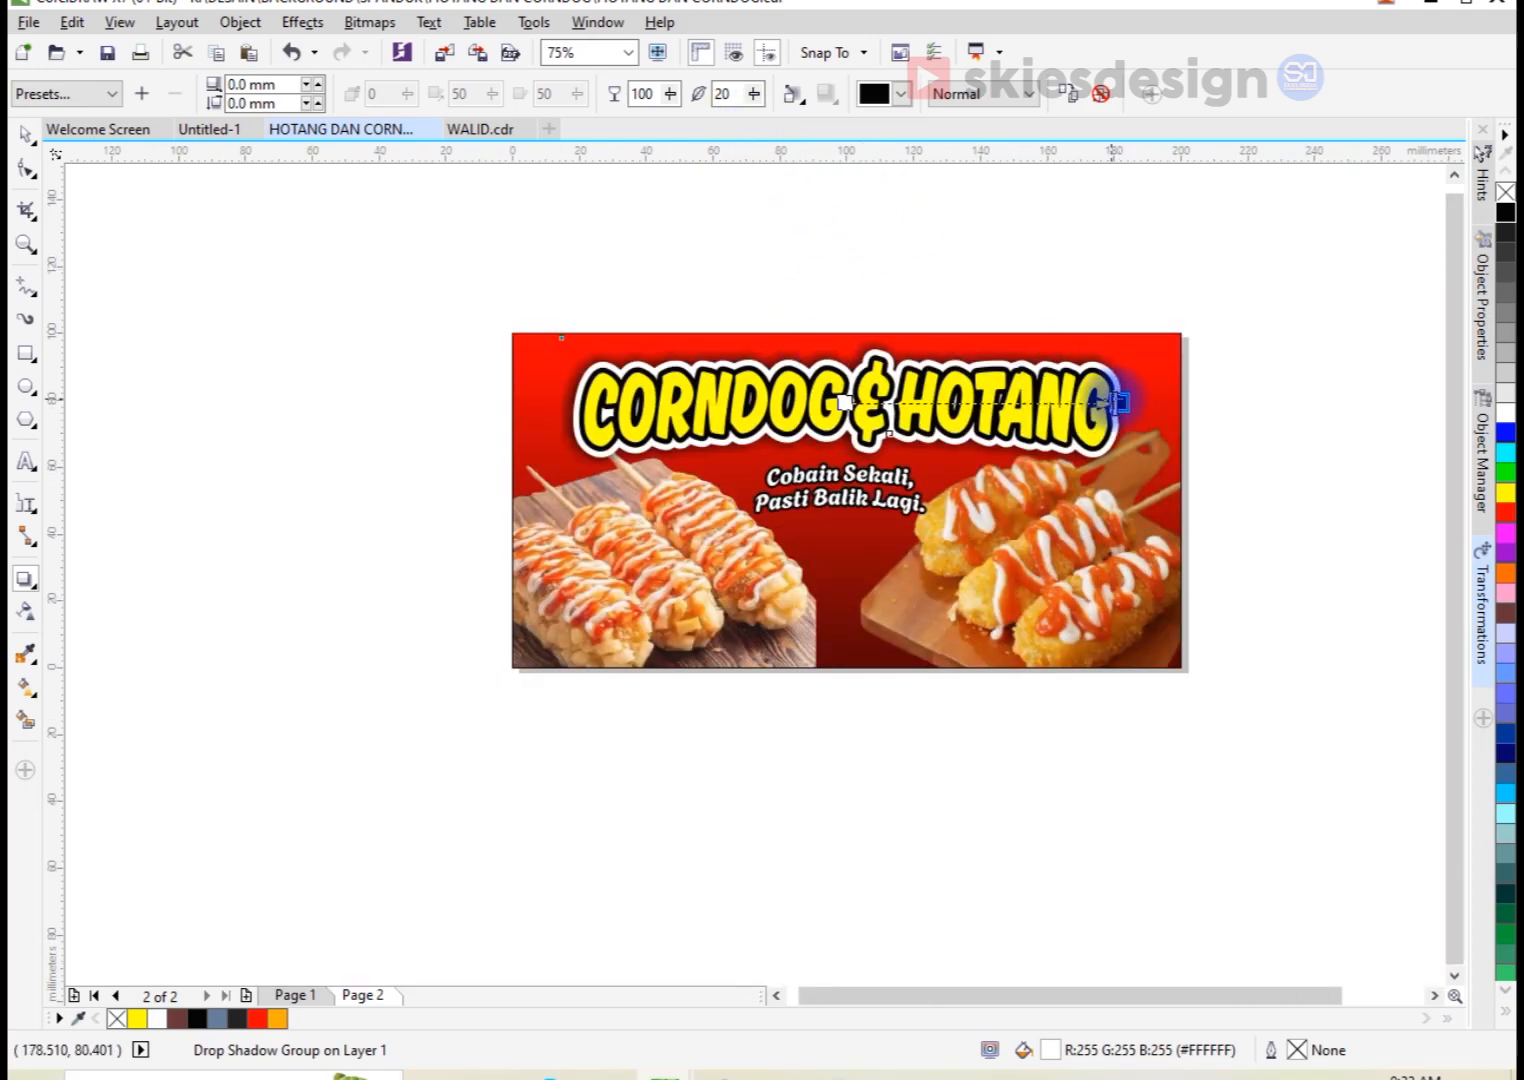
{"action": "type", "text": "00"}
{"action": "left_click_drag", "start_coordinate": [1116, 402], "coordinate": [832, 494]}
{"action": "scroll", "coordinate": [866, 445], "scroll_direction": "up", "scroll_amount": 2}
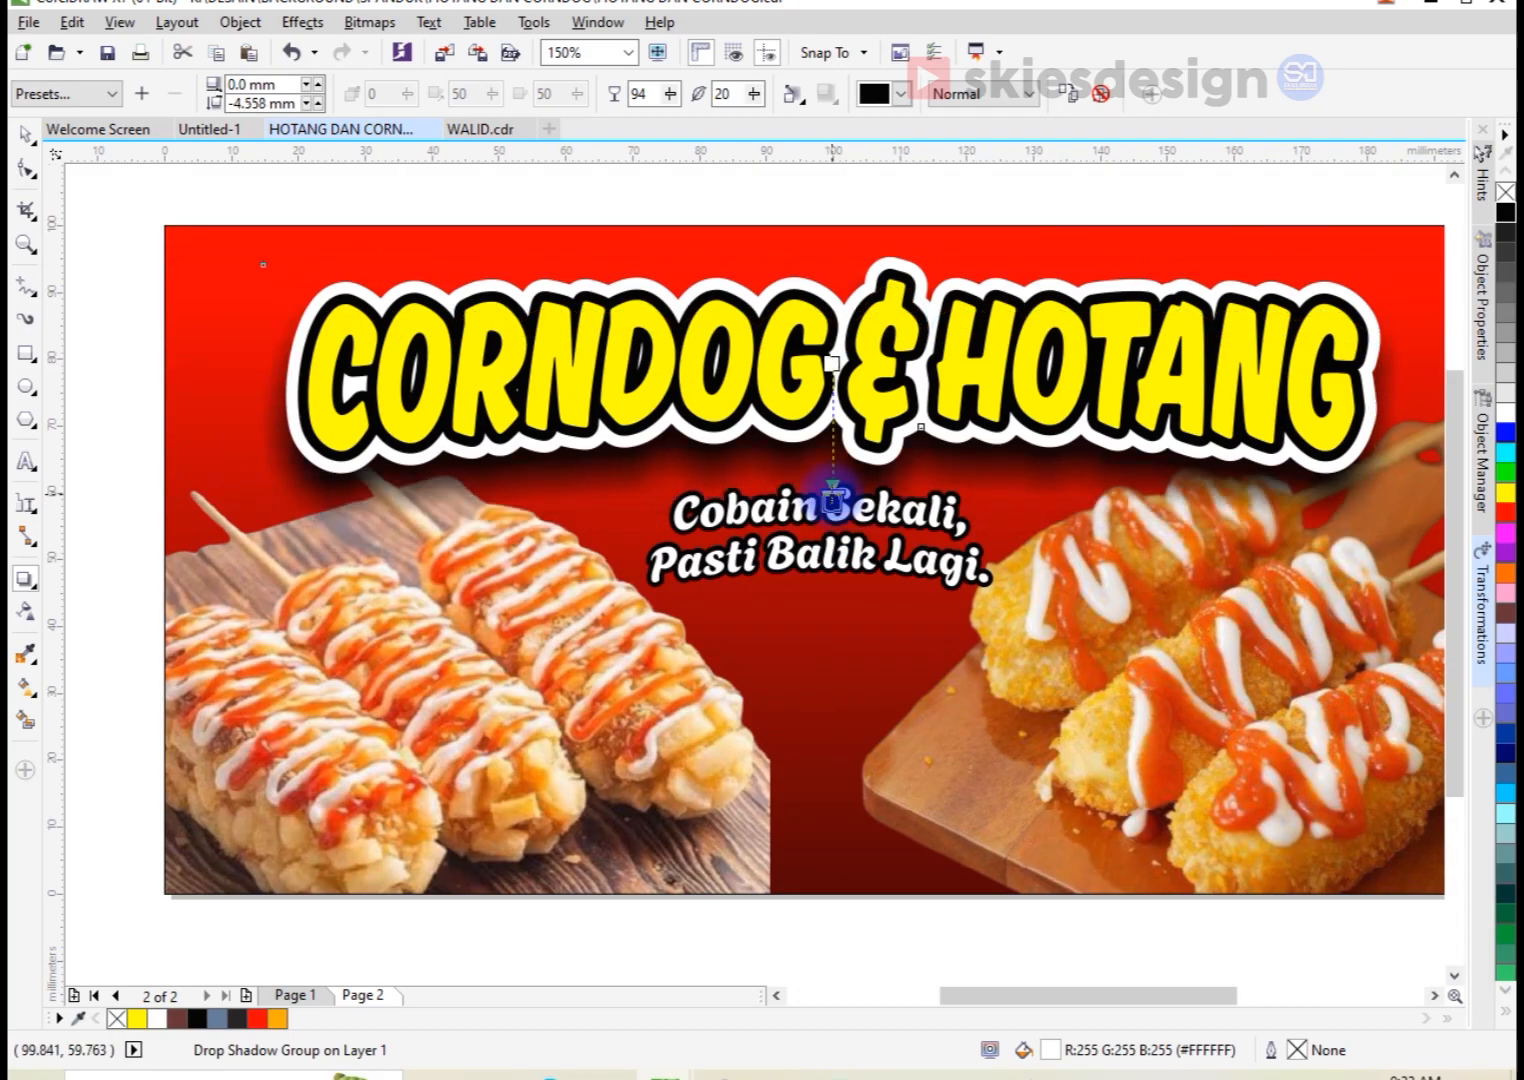
{"action": "scroll", "coordinate": [831, 493], "scroll_direction": "up", "scroll_amount": 2}
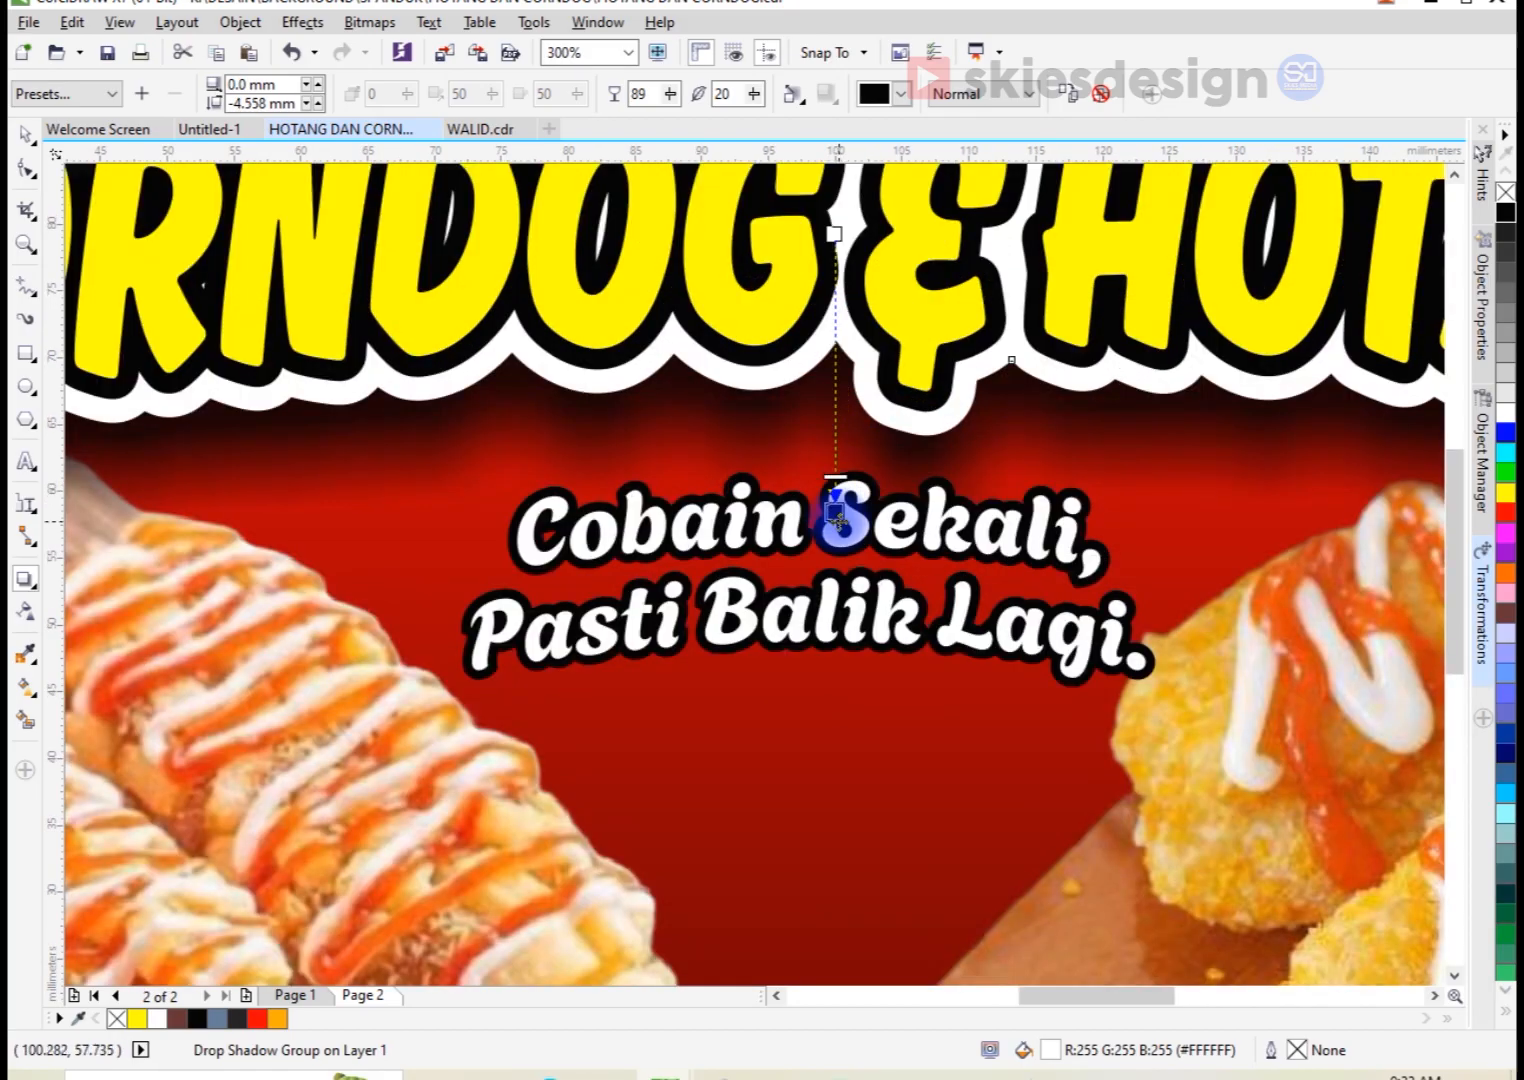
{"action": "left_click_drag", "start_coordinate": [836, 510], "coordinate": [868, 495]}
{"action": "scroll", "coordinate": [825, 430], "scroll_direction": "down", "scroll_amount": 2}
{"action": "key", "text": "space"}
{"action": "left_click", "coordinate": [870, 518]}
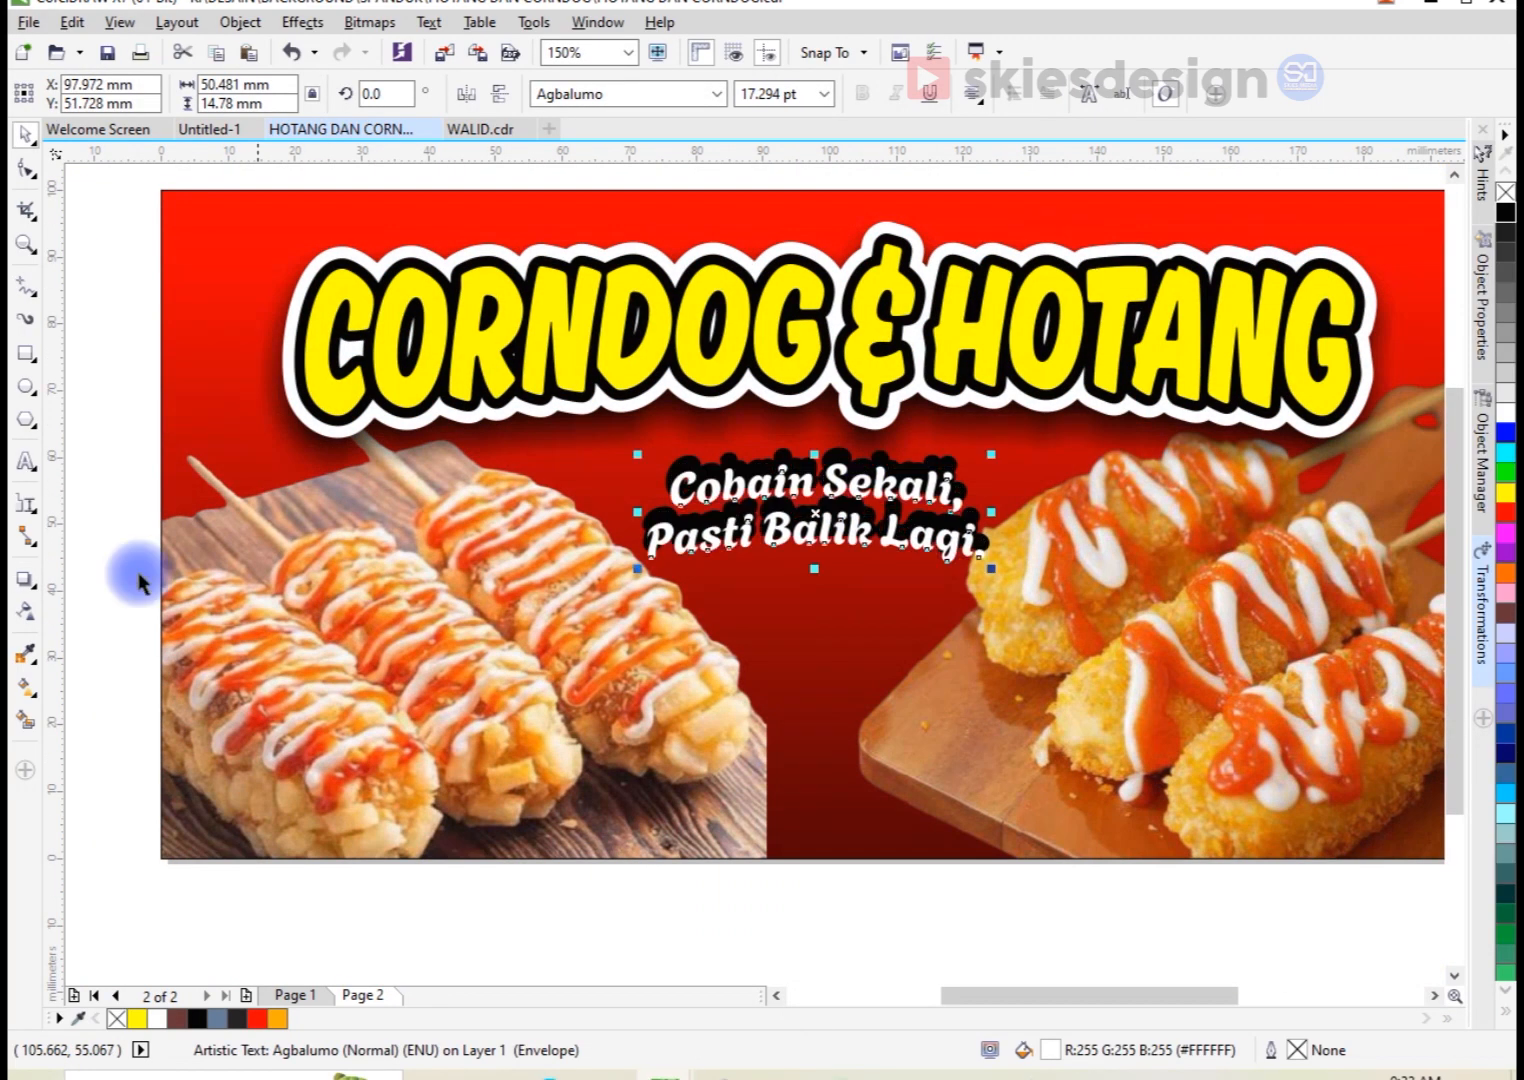
{"action": "key", "text": "ctrl+z"}
Step: Move the tagline together with its black outline down to about Y 51.1 mm
{"action": "scroll", "coordinate": [835, 465], "scroll_direction": "up", "scroll_amount": 2}
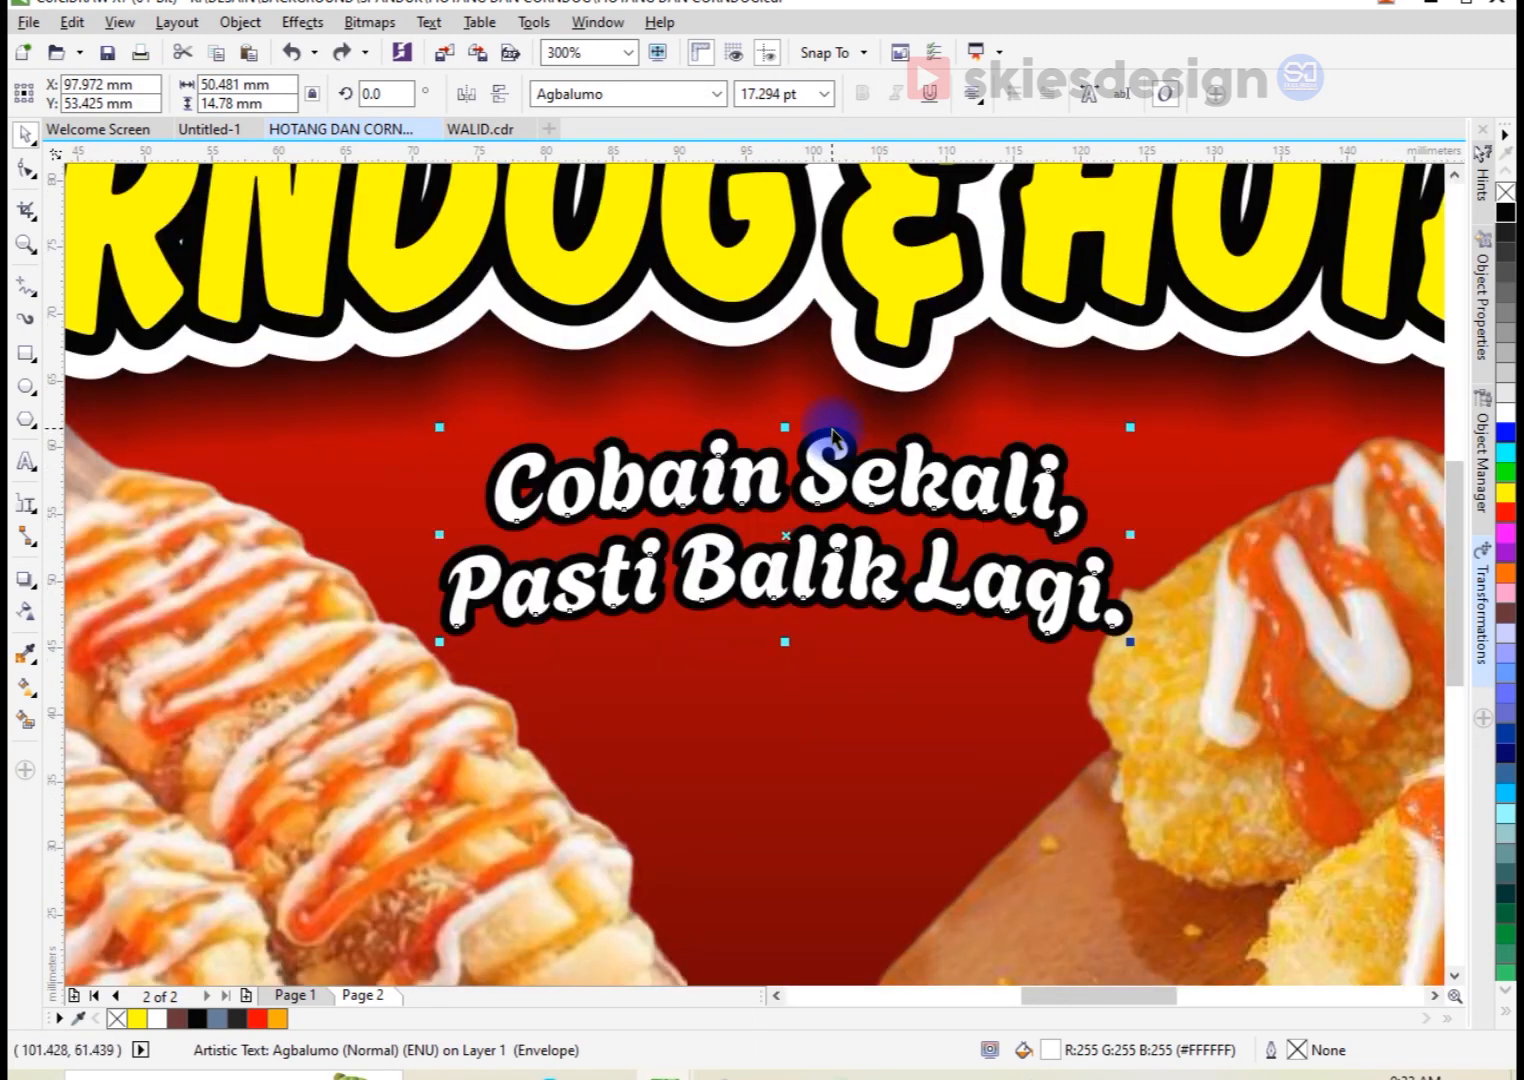
{"action": "left_click", "coordinate": [840, 440], "text": "shift"}
{"action": "left_click_drag", "start_coordinate": [840, 440], "coordinate": [840, 472]}
Step: Apply the Small Glow drop shadow preset to the tagline's black outline and set the shadow color to black
{"action": "left_click", "coordinate": [800, 645]}
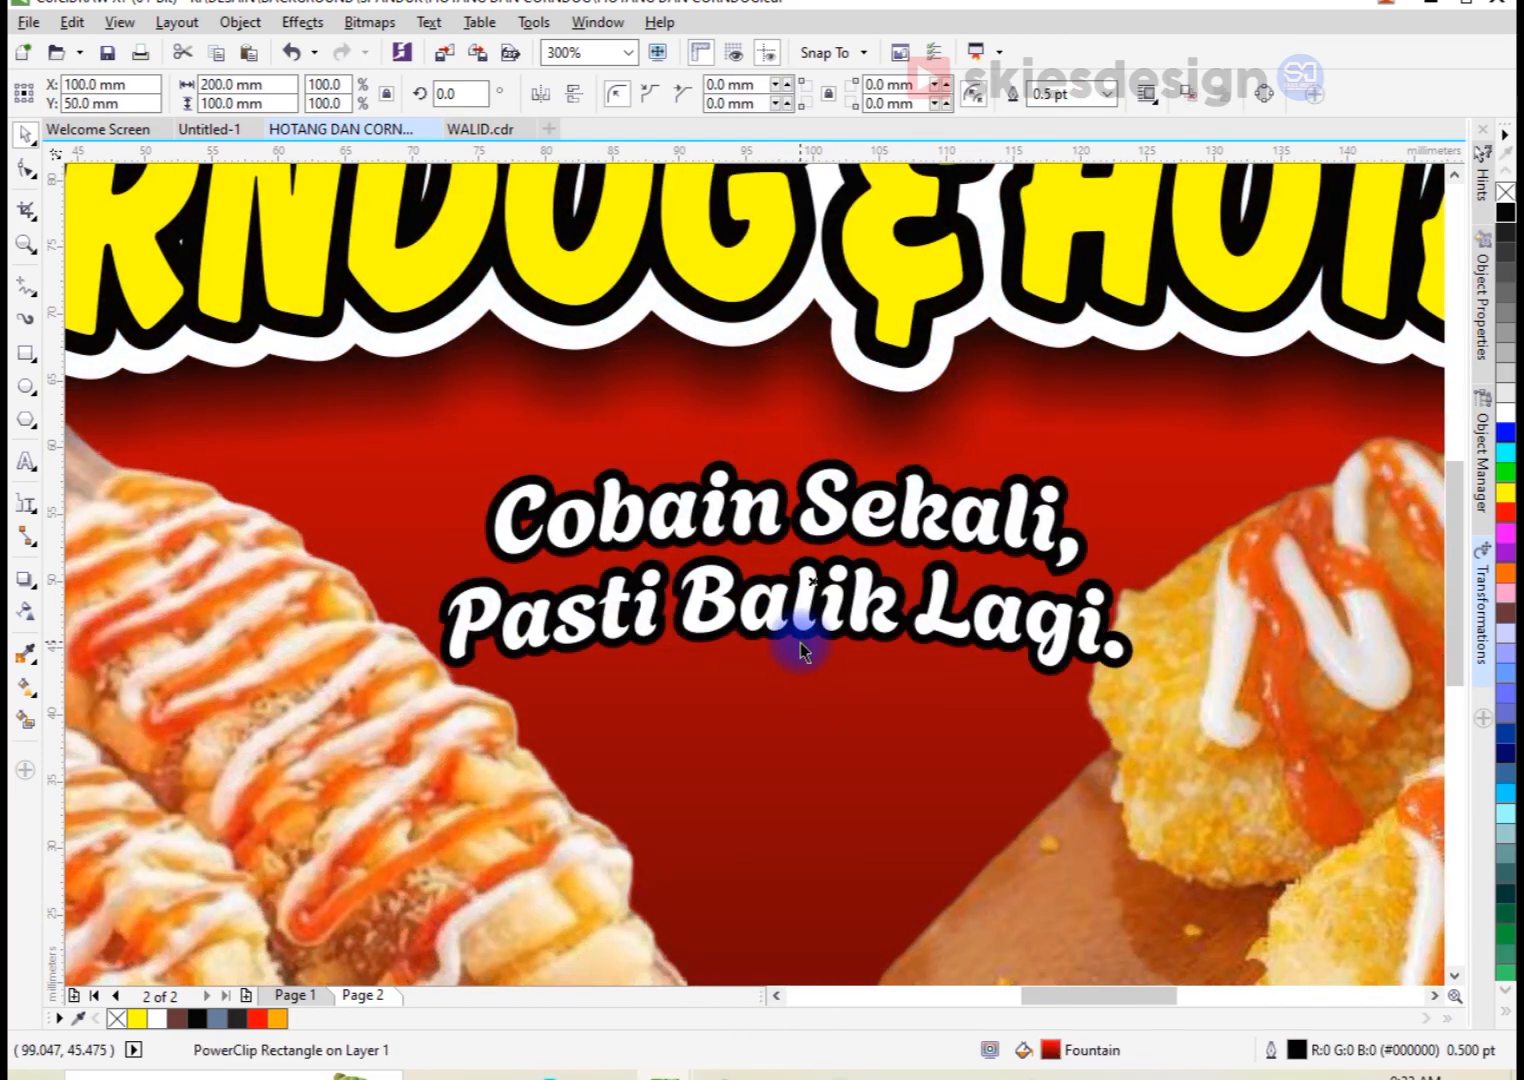
{"action": "left_click", "coordinate": [799, 639]}
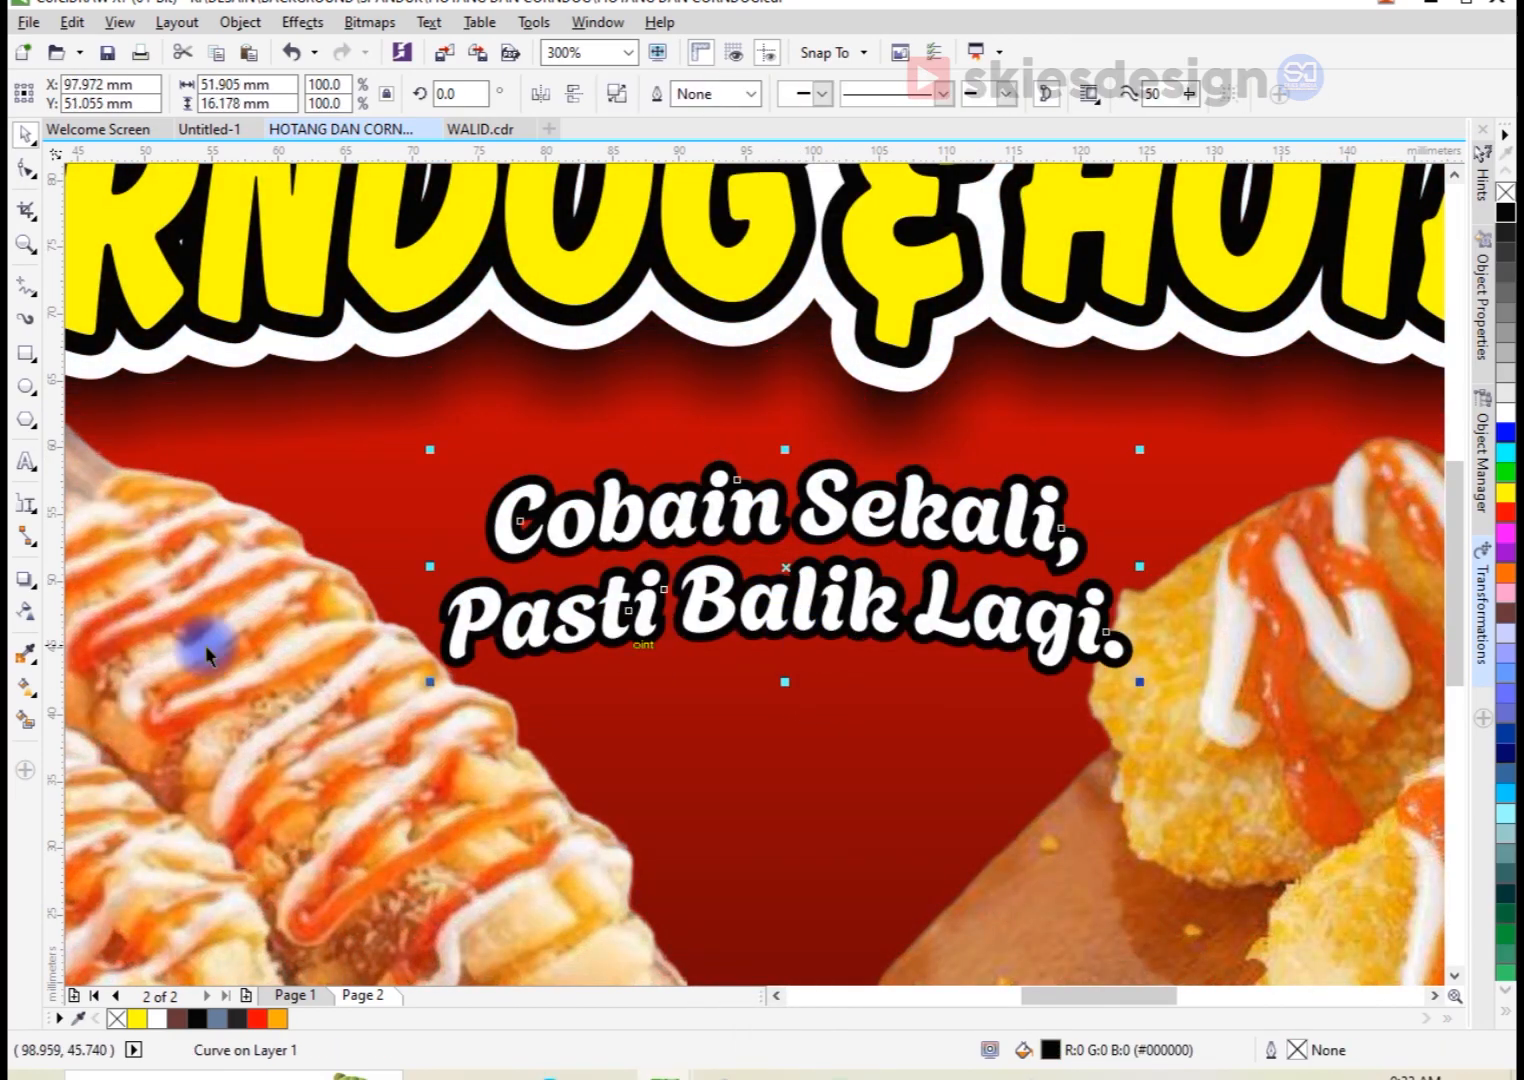
{"action": "left_click", "coordinate": [28, 580]}
{"action": "left_click", "coordinate": [78, 580]}
{"action": "left_click", "coordinate": [65, 93]}
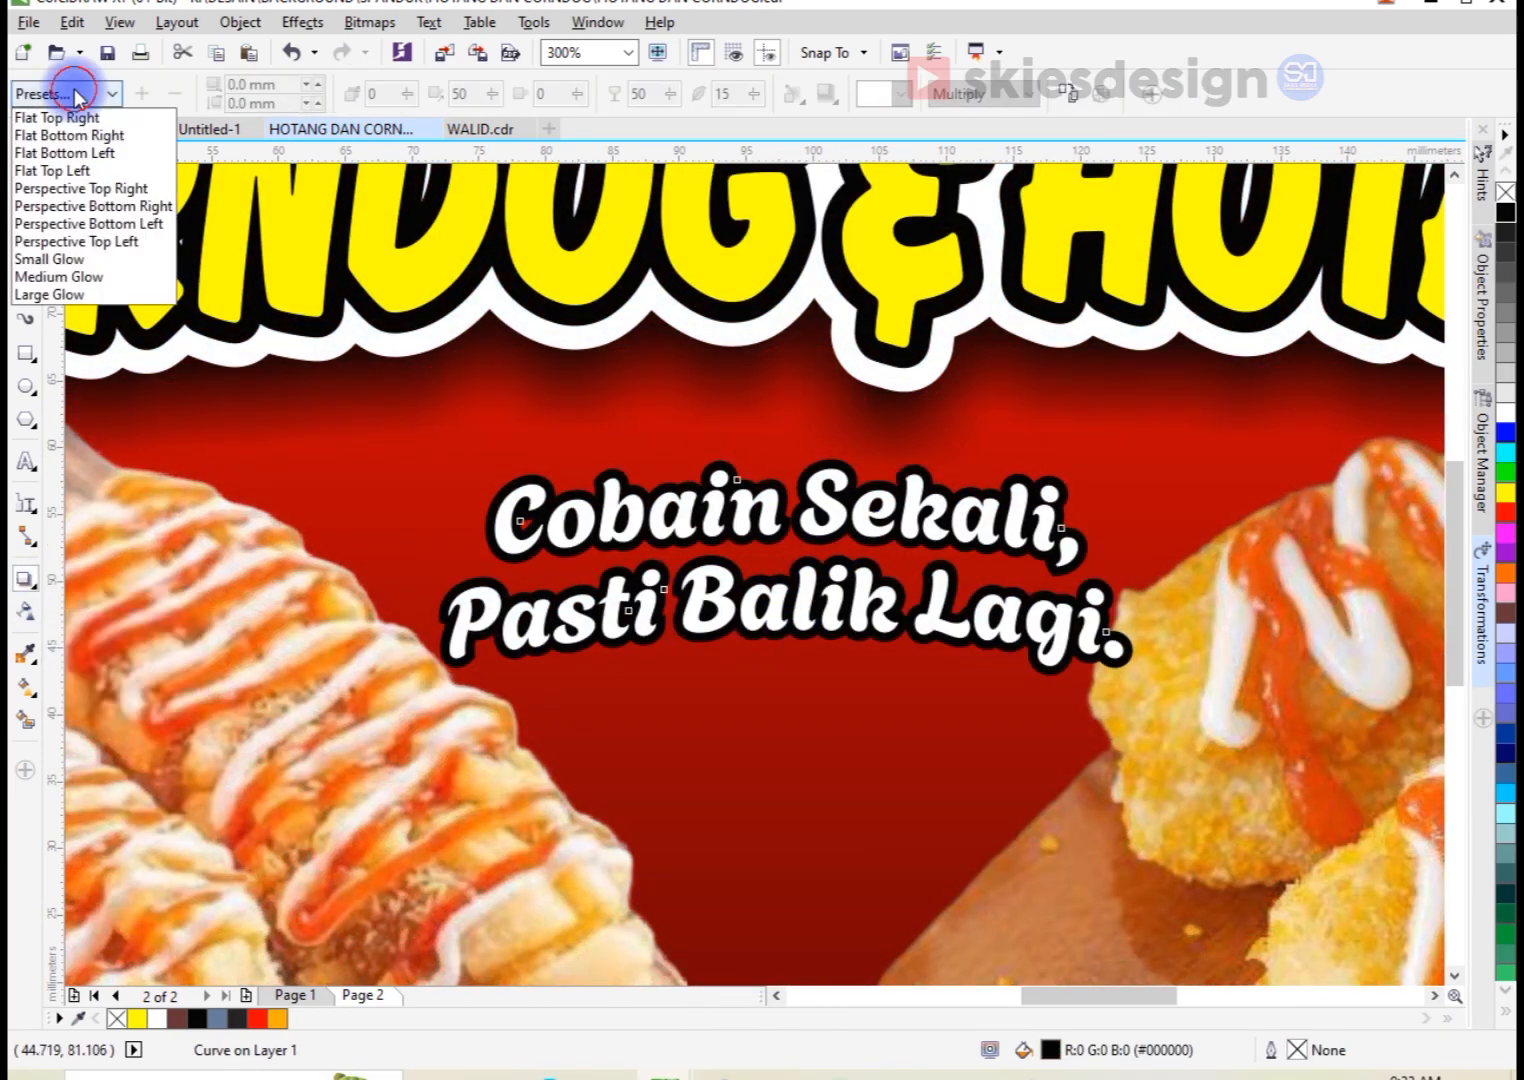
{"action": "left_click", "coordinate": [84, 264]}
{"action": "left_click", "coordinate": [880, 95]}
{"action": "left_click", "coordinate": [872, 130]}
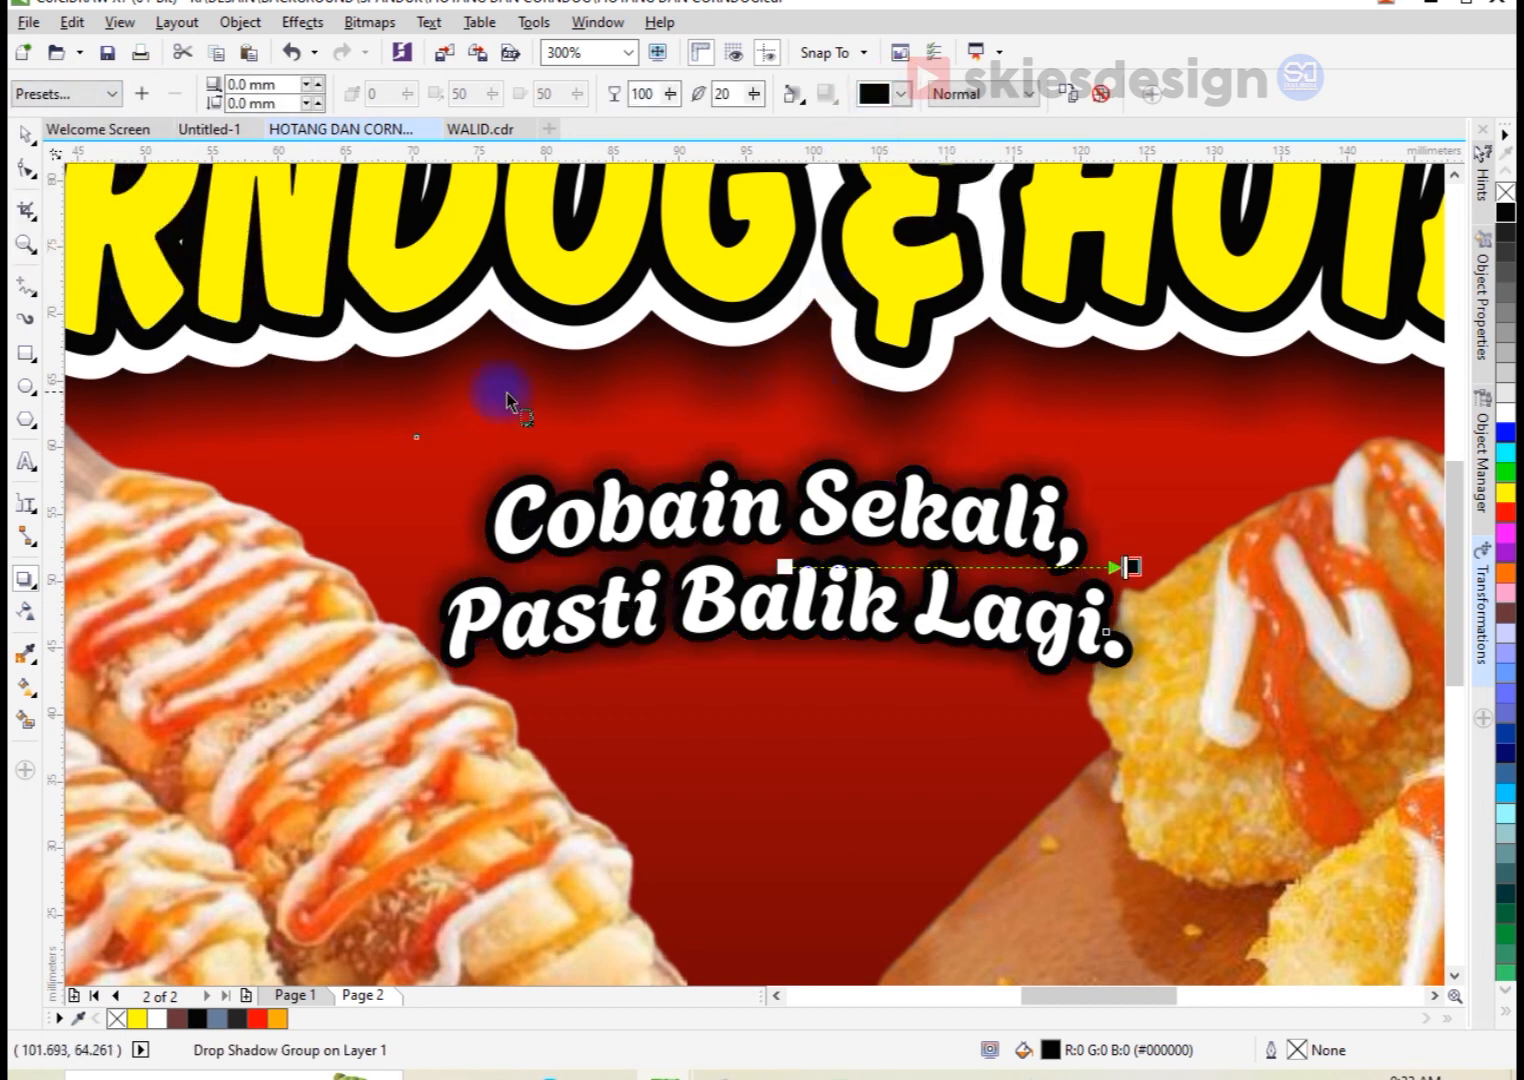
Step: Group the tagline together with its black outline and drop shadow
{"action": "scroll", "coordinate": [761, 385], "scroll_direction": "down", "scroll_amount": 5}
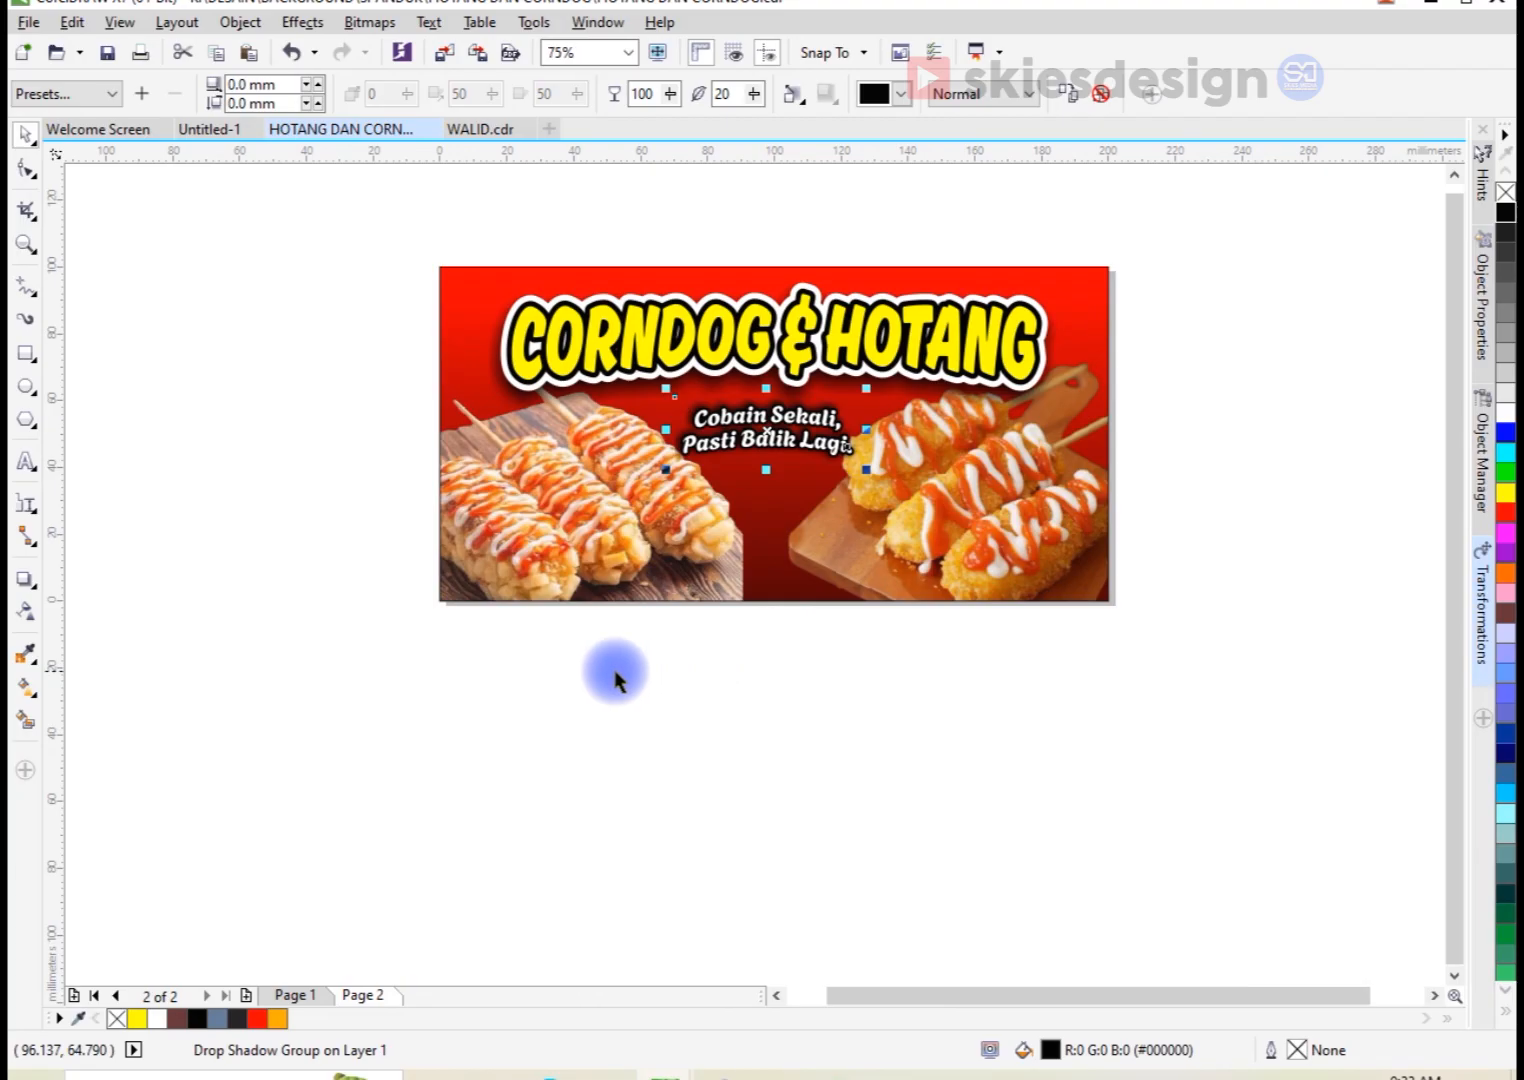
{"action": "key", "text": "space"}
{"action": "key", "text": "ctrl+g"}
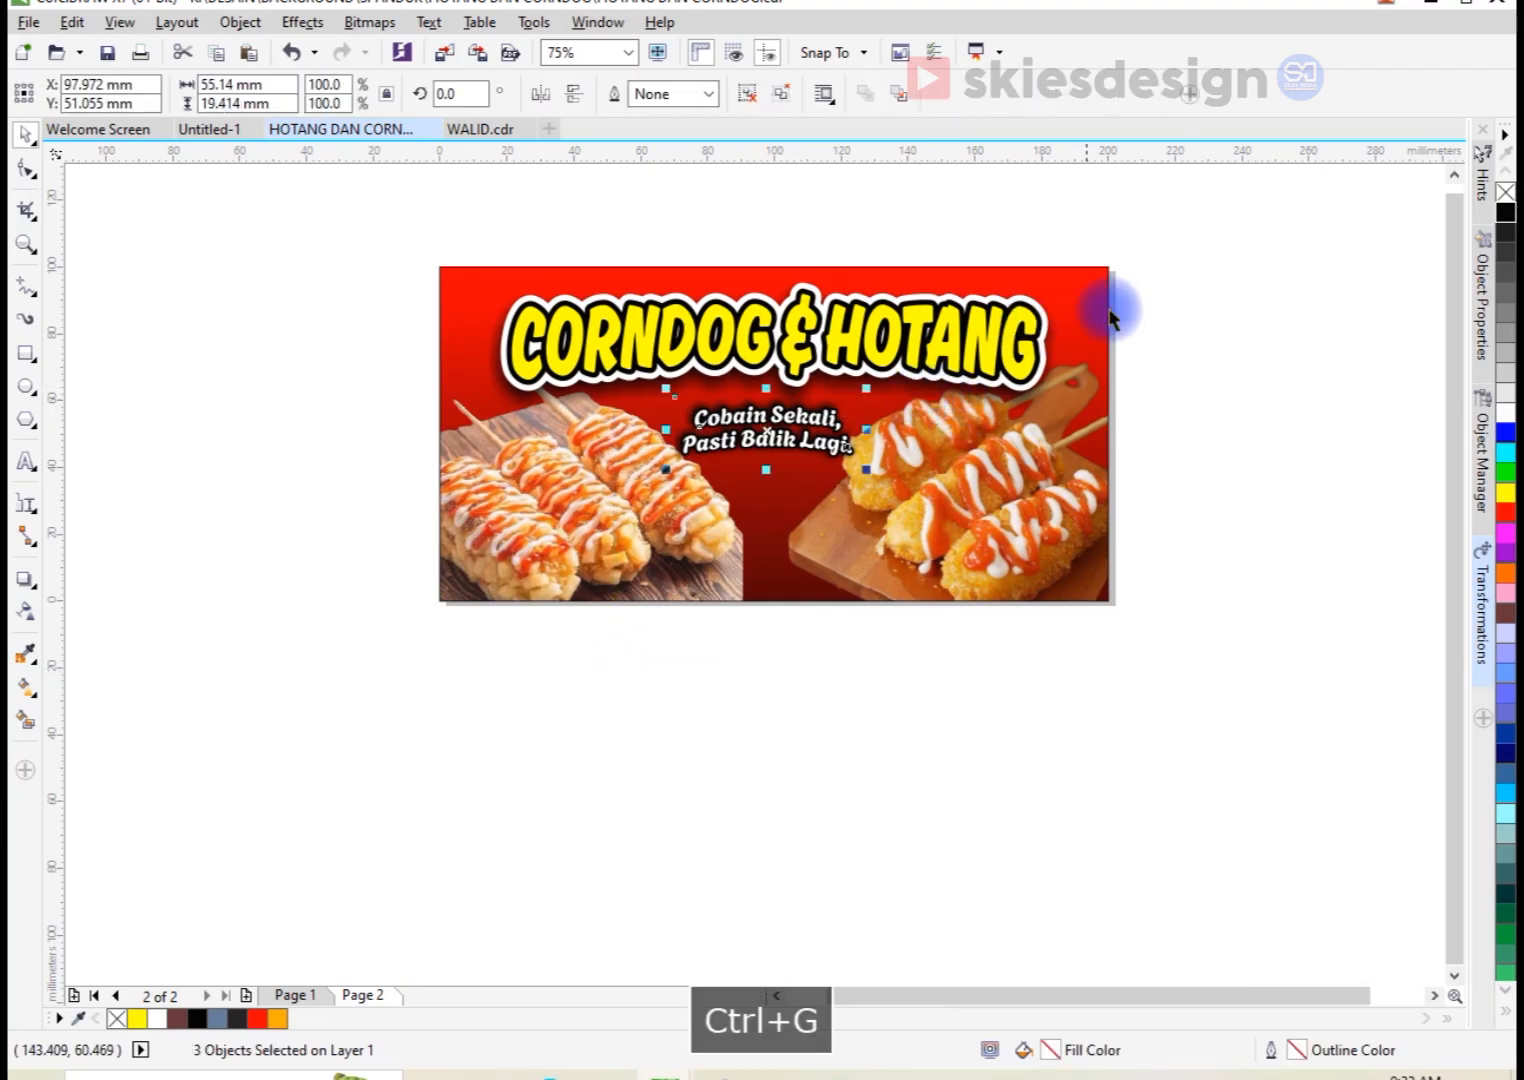
Step: Apply a vertical linear fountain fill to the yellow title text, running from the base of the letters up to their tops
{"action": "scroll", "coordinate": [668, 290], "scroll_direction": "up", "scroll_amount": 2}
{"action": "left_click", "coordinate": [852, 326]}
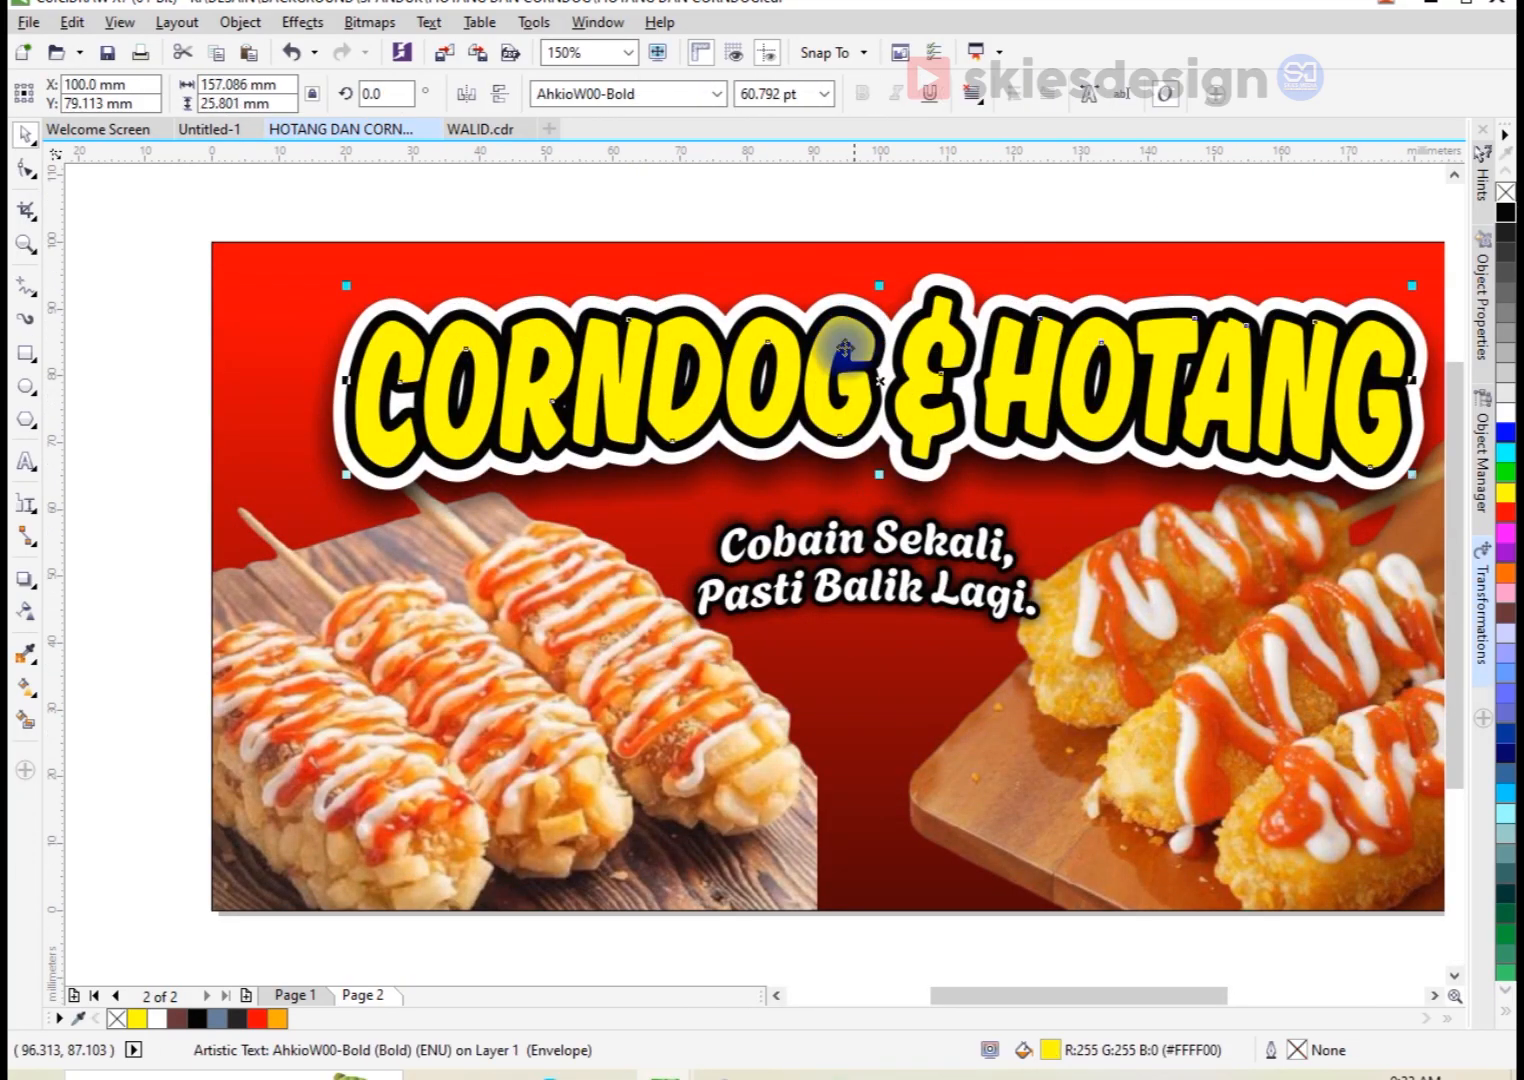
{"action": "left_click", "coordinate": [35, 684]}
{"action": "scroll", "coordinate": [1320, 398], "scroll_direction": "up", "scroll_amount": 5}
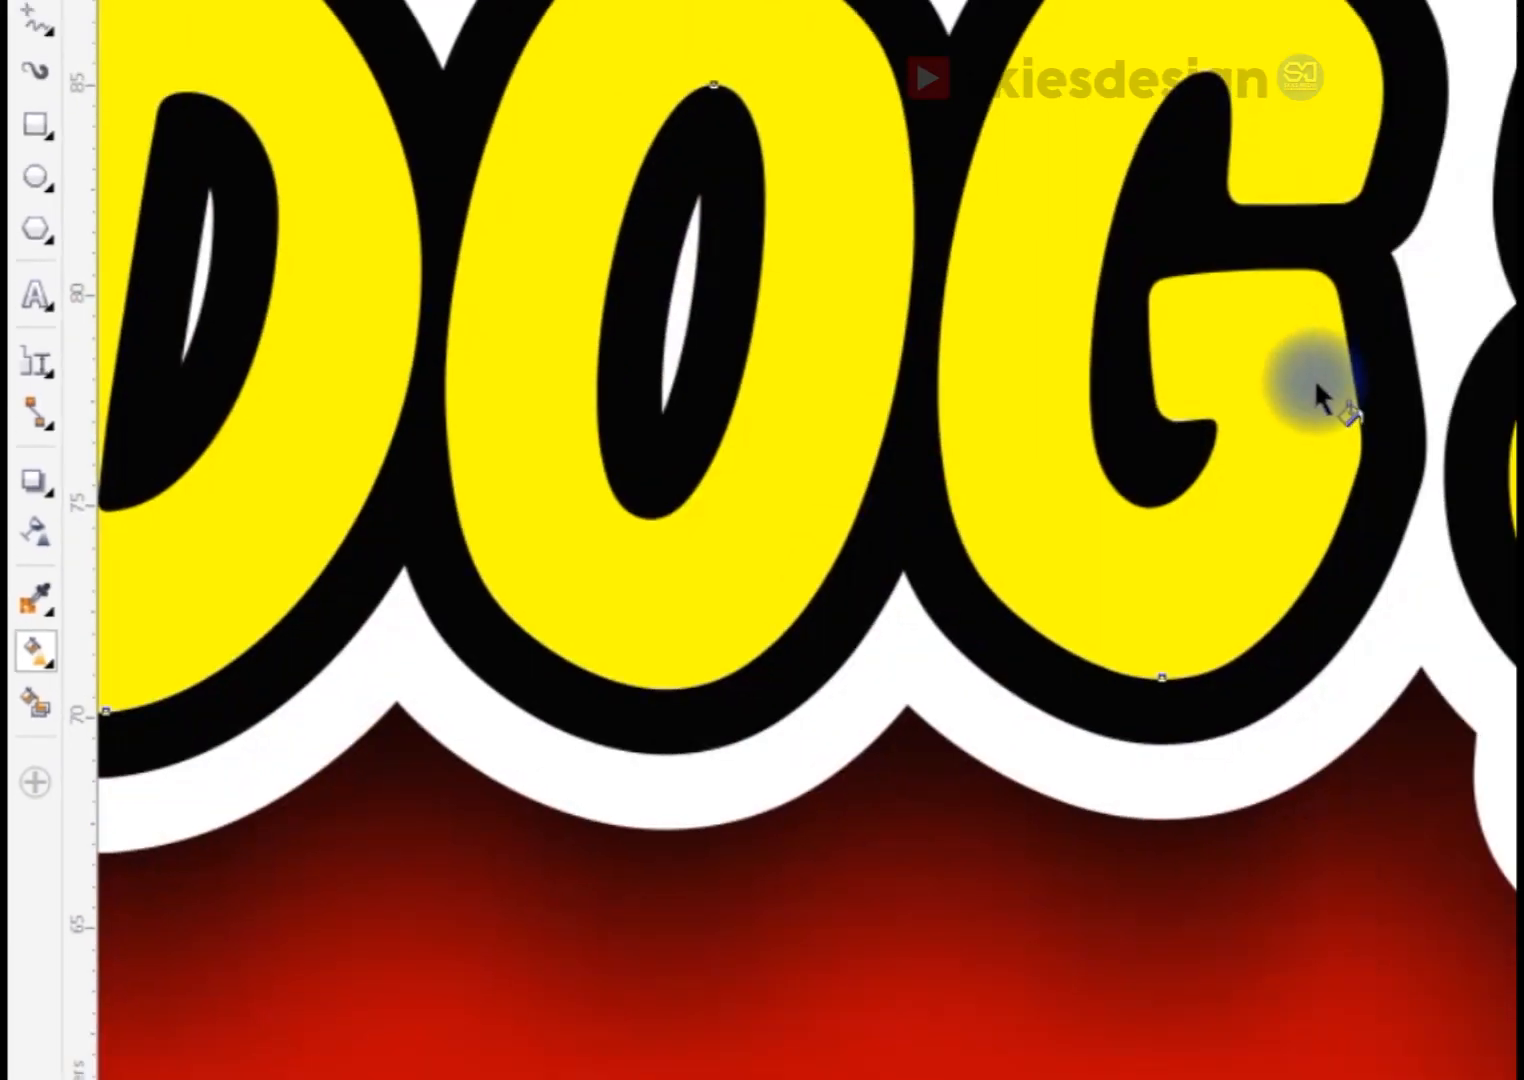
{"action": "left_click_drag", "start_coordinate": [757, 695], "coordinate": [756, 236]}
Step: Set the upper color of the title's gradient to golden yellow, RGB 255, 207, 13 (#FFCF0D)
{"action": "left_click", "coordinate": [795, 227]}
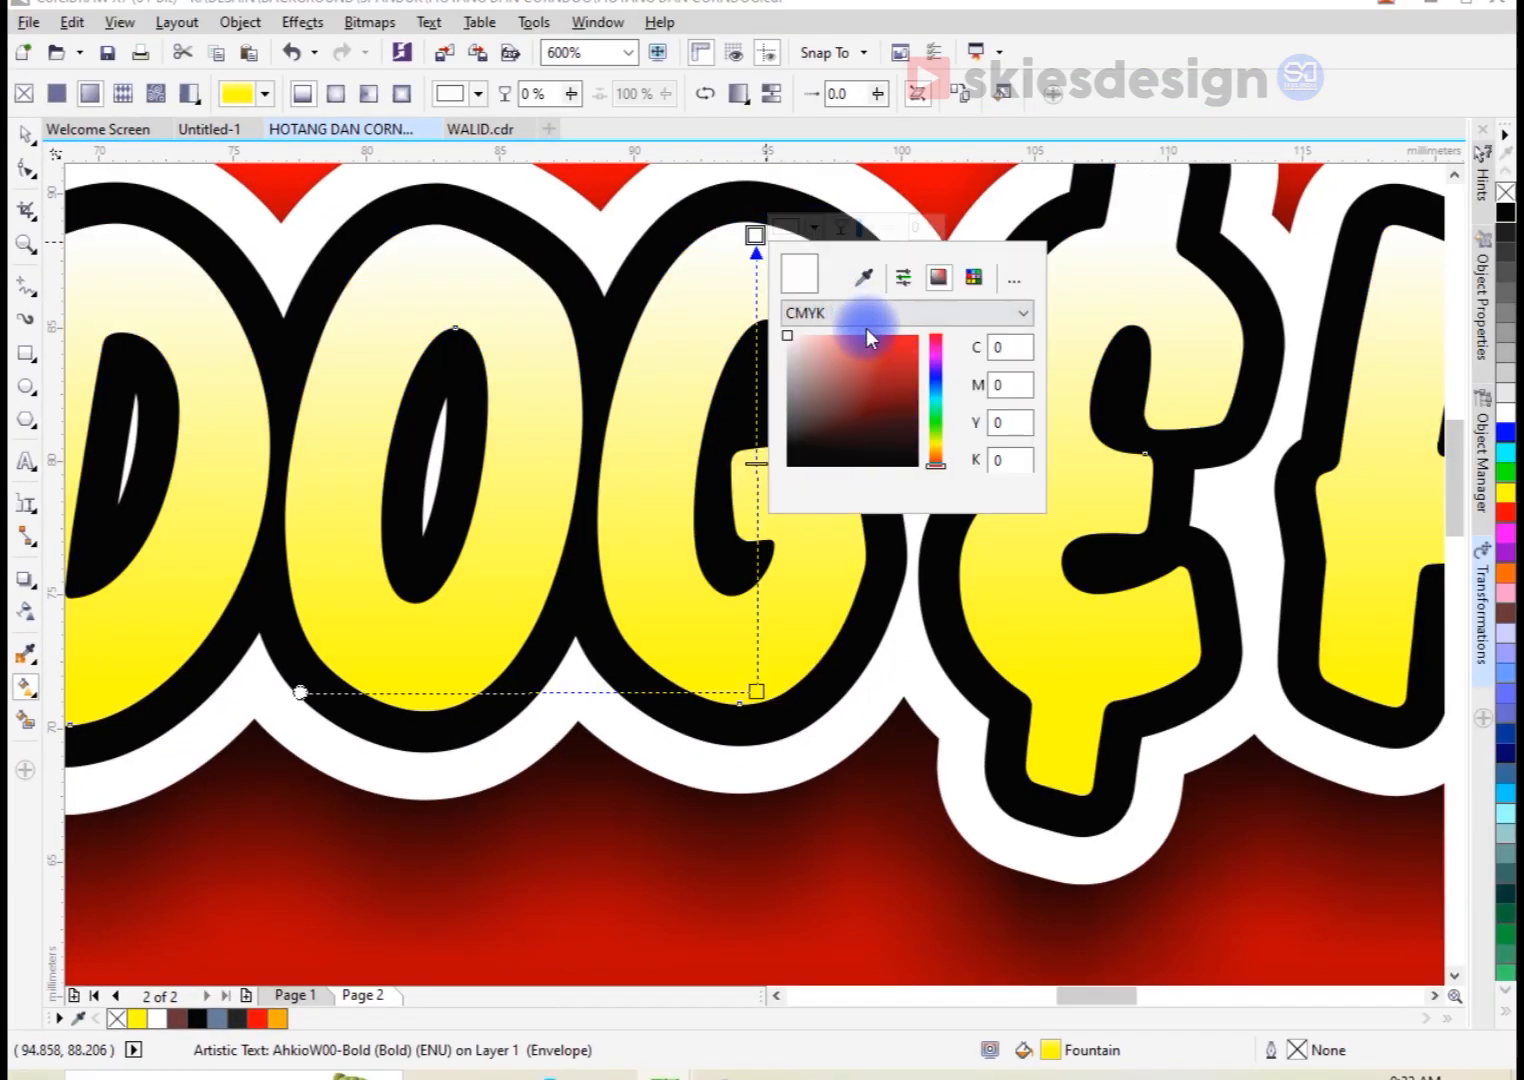
{"action": "left_click", "coordinate": [868, 325]}
{"action": "left_click", "coordinate": [881, 367]}
{"action": "left_click", "coordinate": [935, 450]}
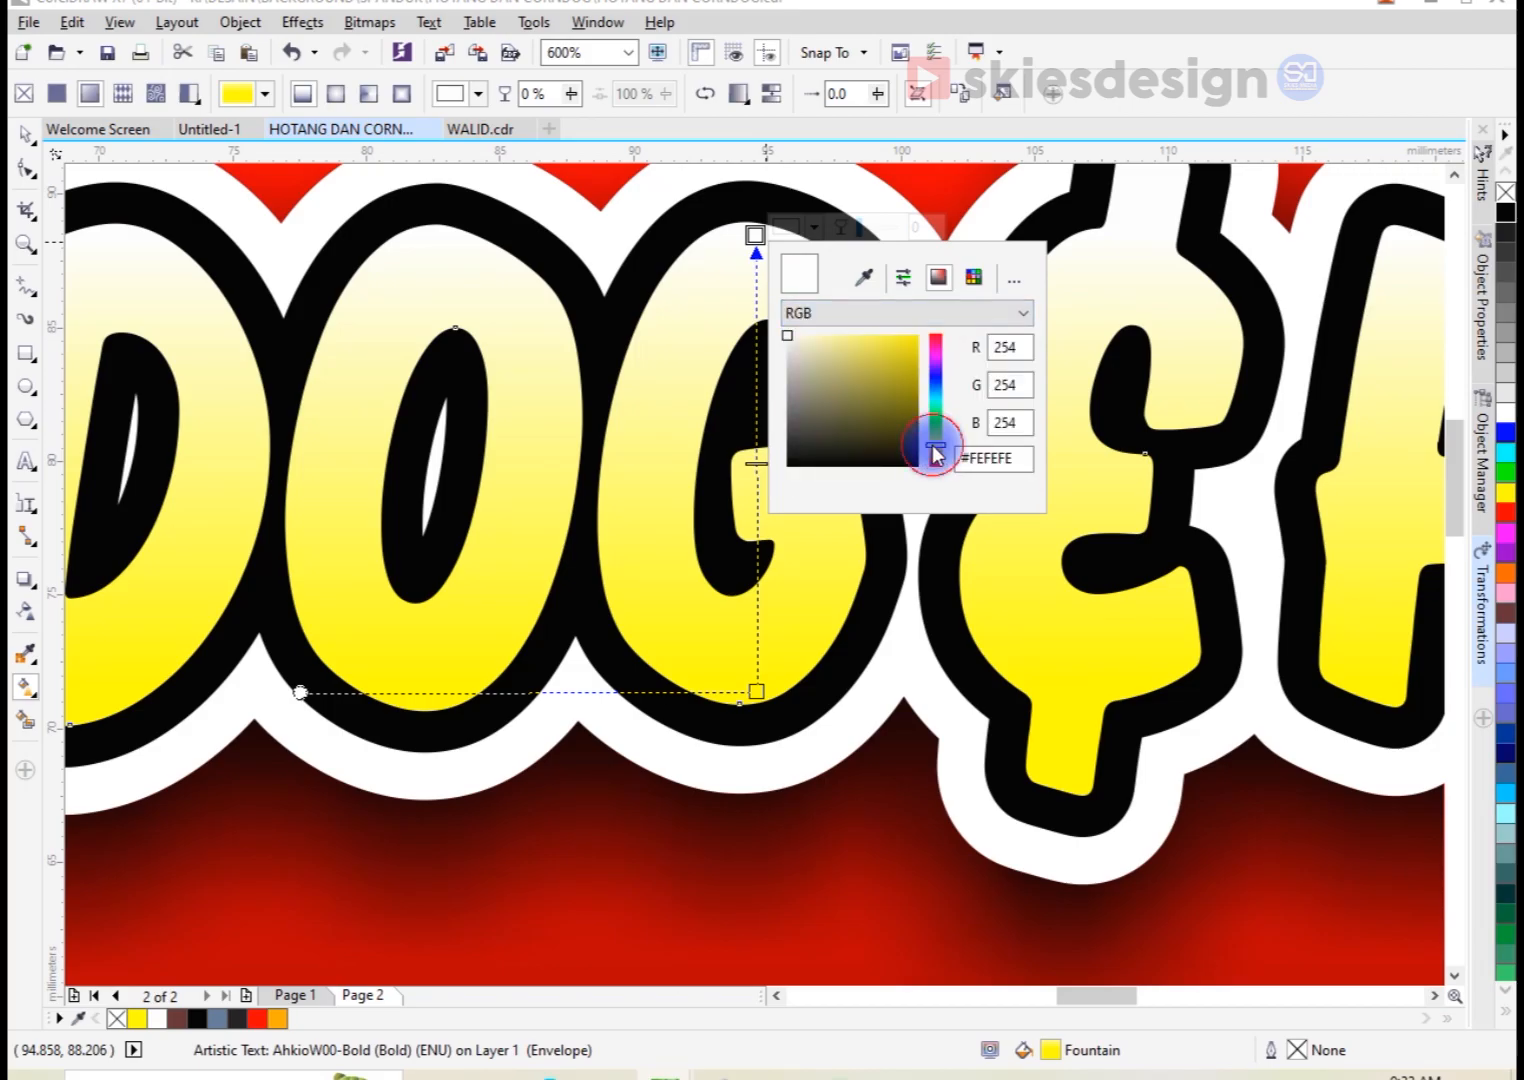
{"action": "left_click", "coordinate": [910, 335]}
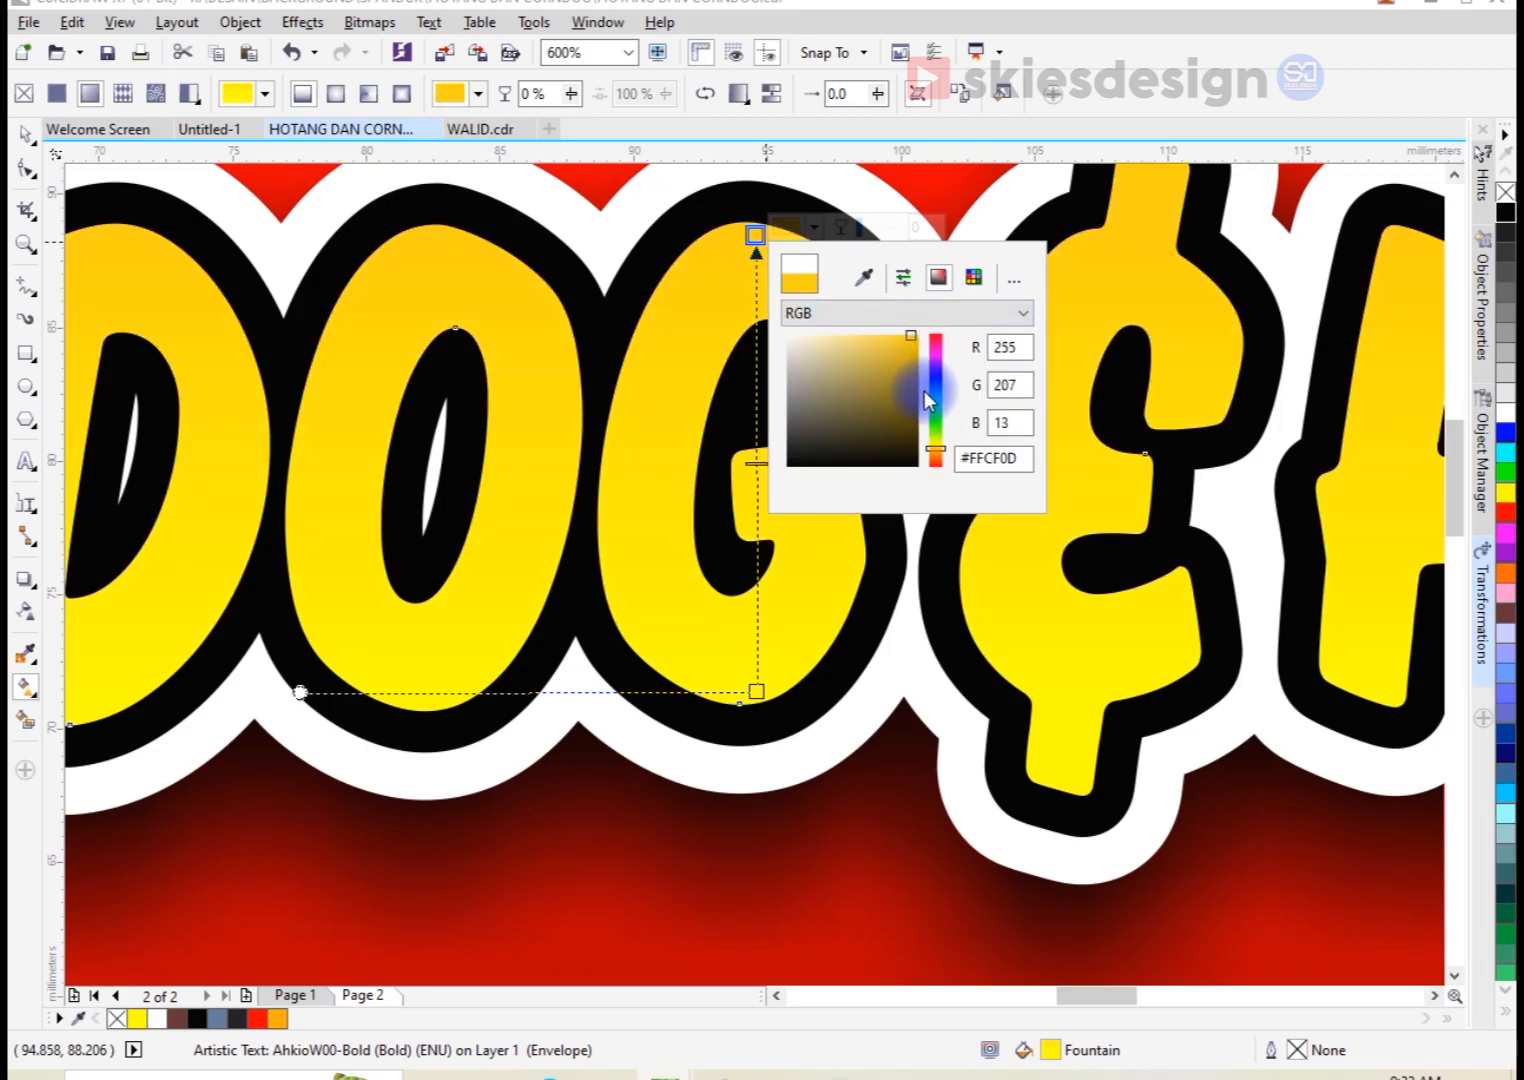
{"action": "left_click", "coordinate": [729, 335]}
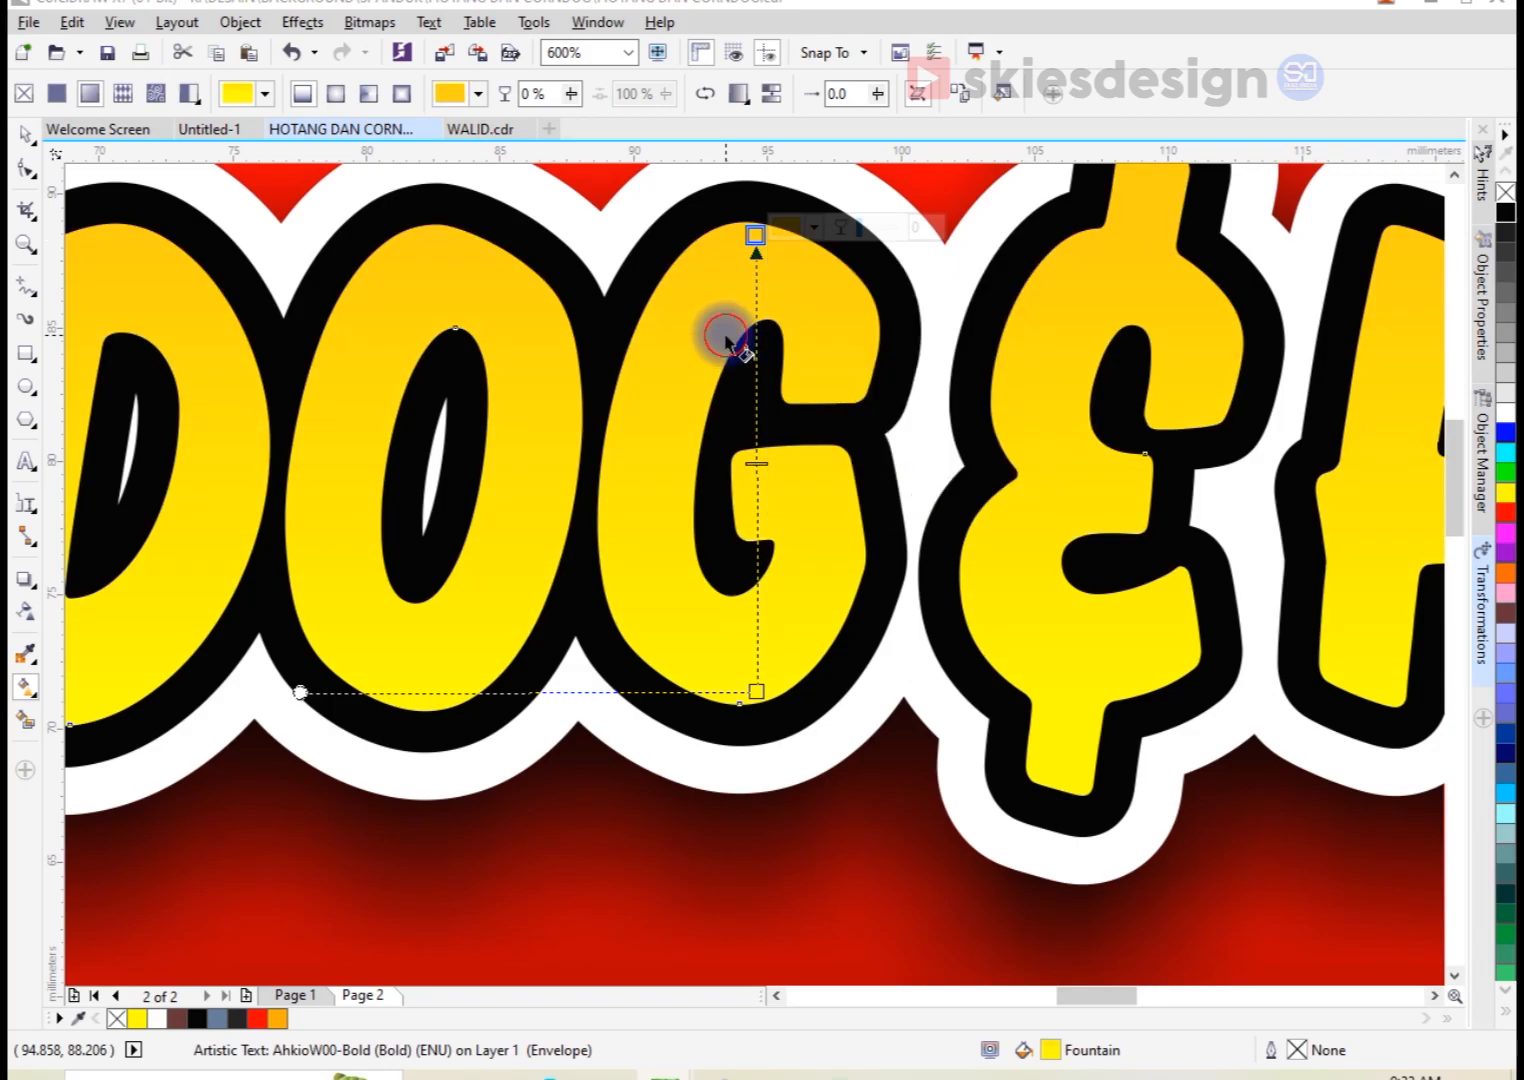
{"action": "left_click", "coordinate": [28, 134]}
{"action": "scroll", "coordinate": [836, 421], "scroll_direction": "down", "scroll_amount": 2}
{"action": "scroll", "coordinate": [836, 428], "scroll_direction": "down", "scroll_amount": 3}
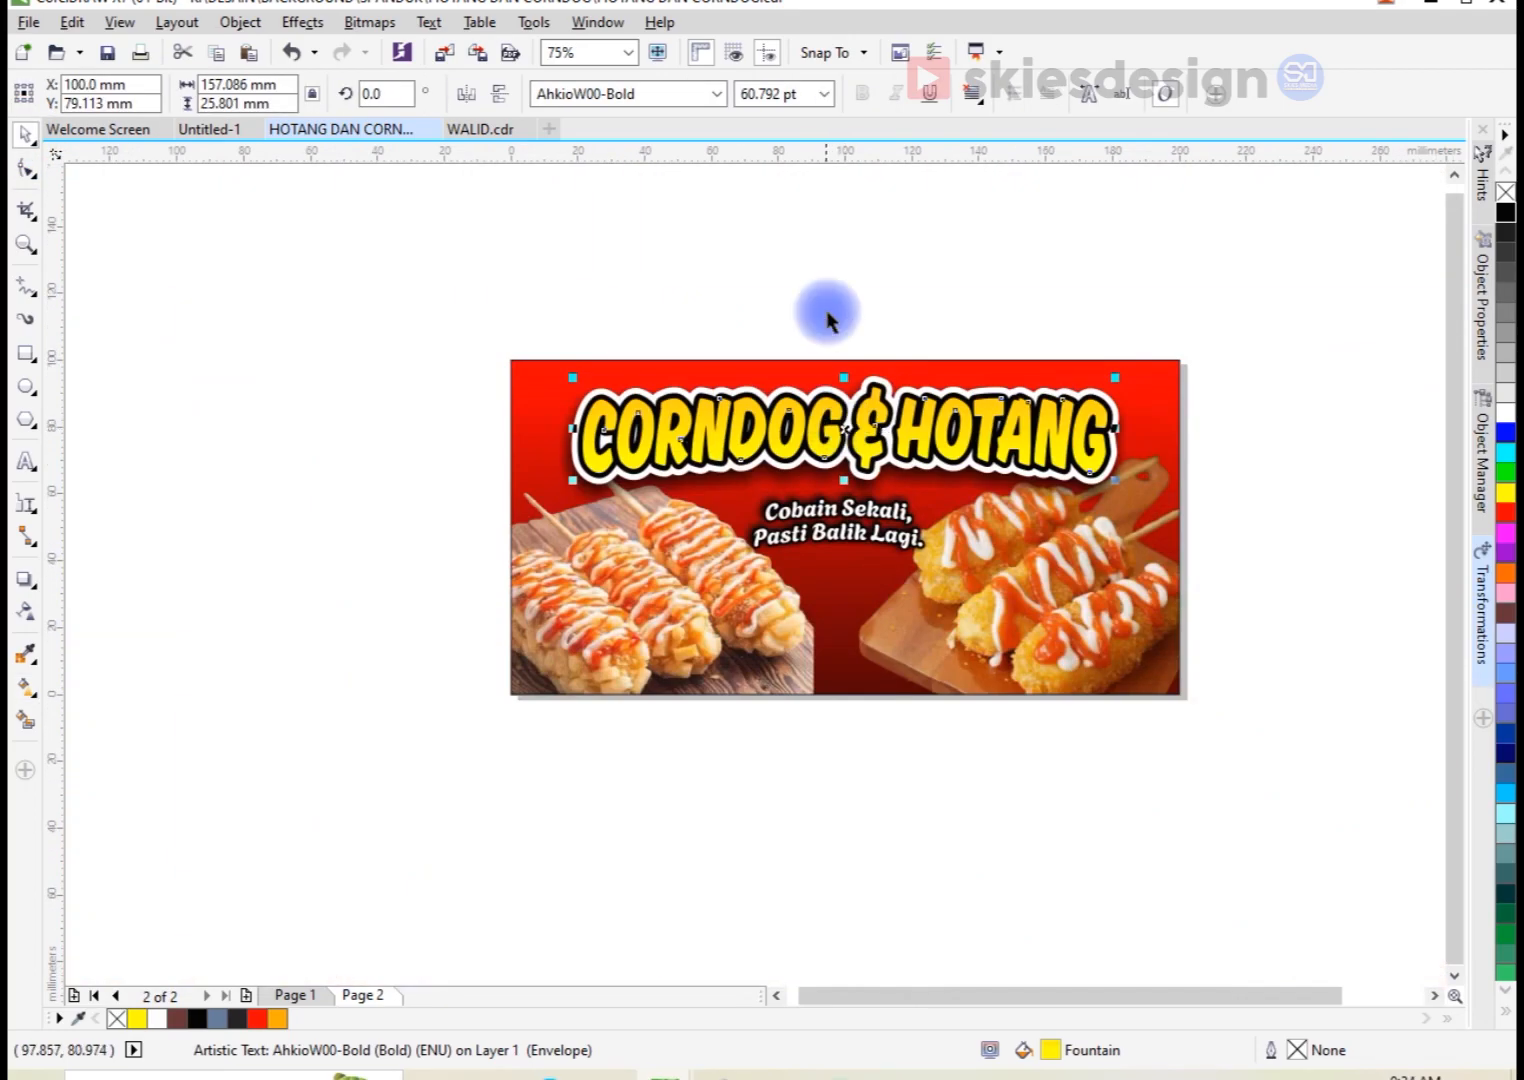
Step: Add a one-step inside contour of about 1.06 mm to the title letters and break the contour group apart
{"action": "left_click", "coordinate": [823, 316]}
{"action": "scroll", "coordinate": [568, 394], "scroll_direction": "up", "scroll_amount": 3}
{"action": "left_click", "coordinate": [568, 394]}
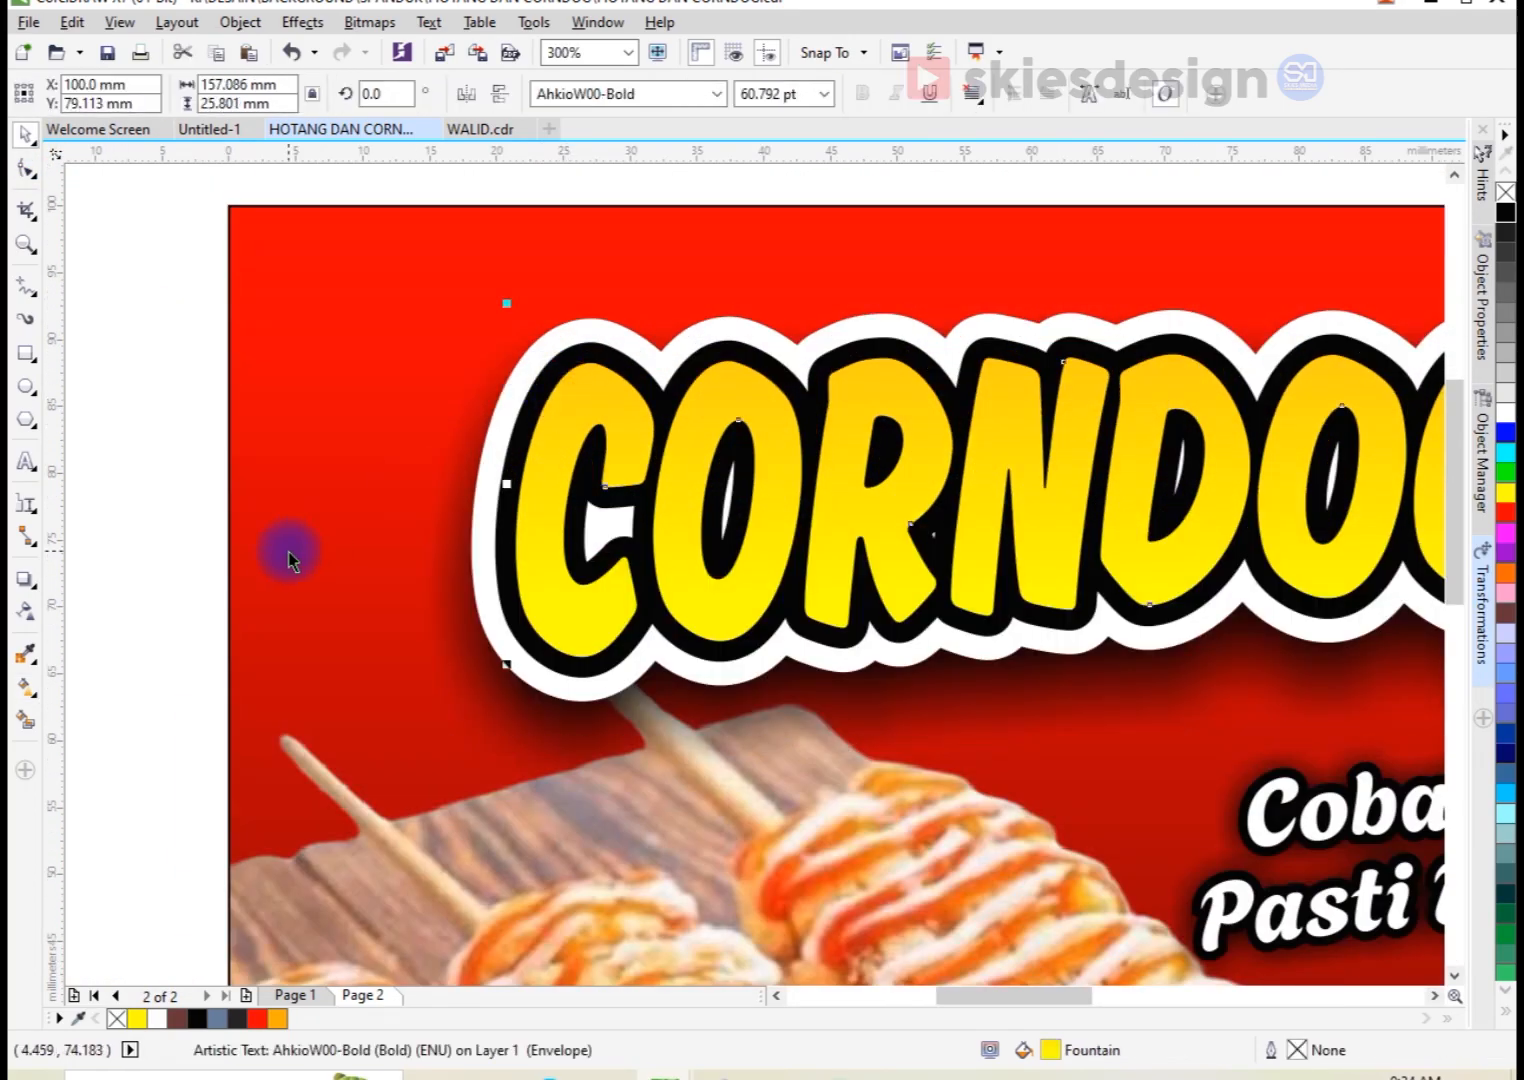
{"action": "left_click", "coordinate": [26, 579]}
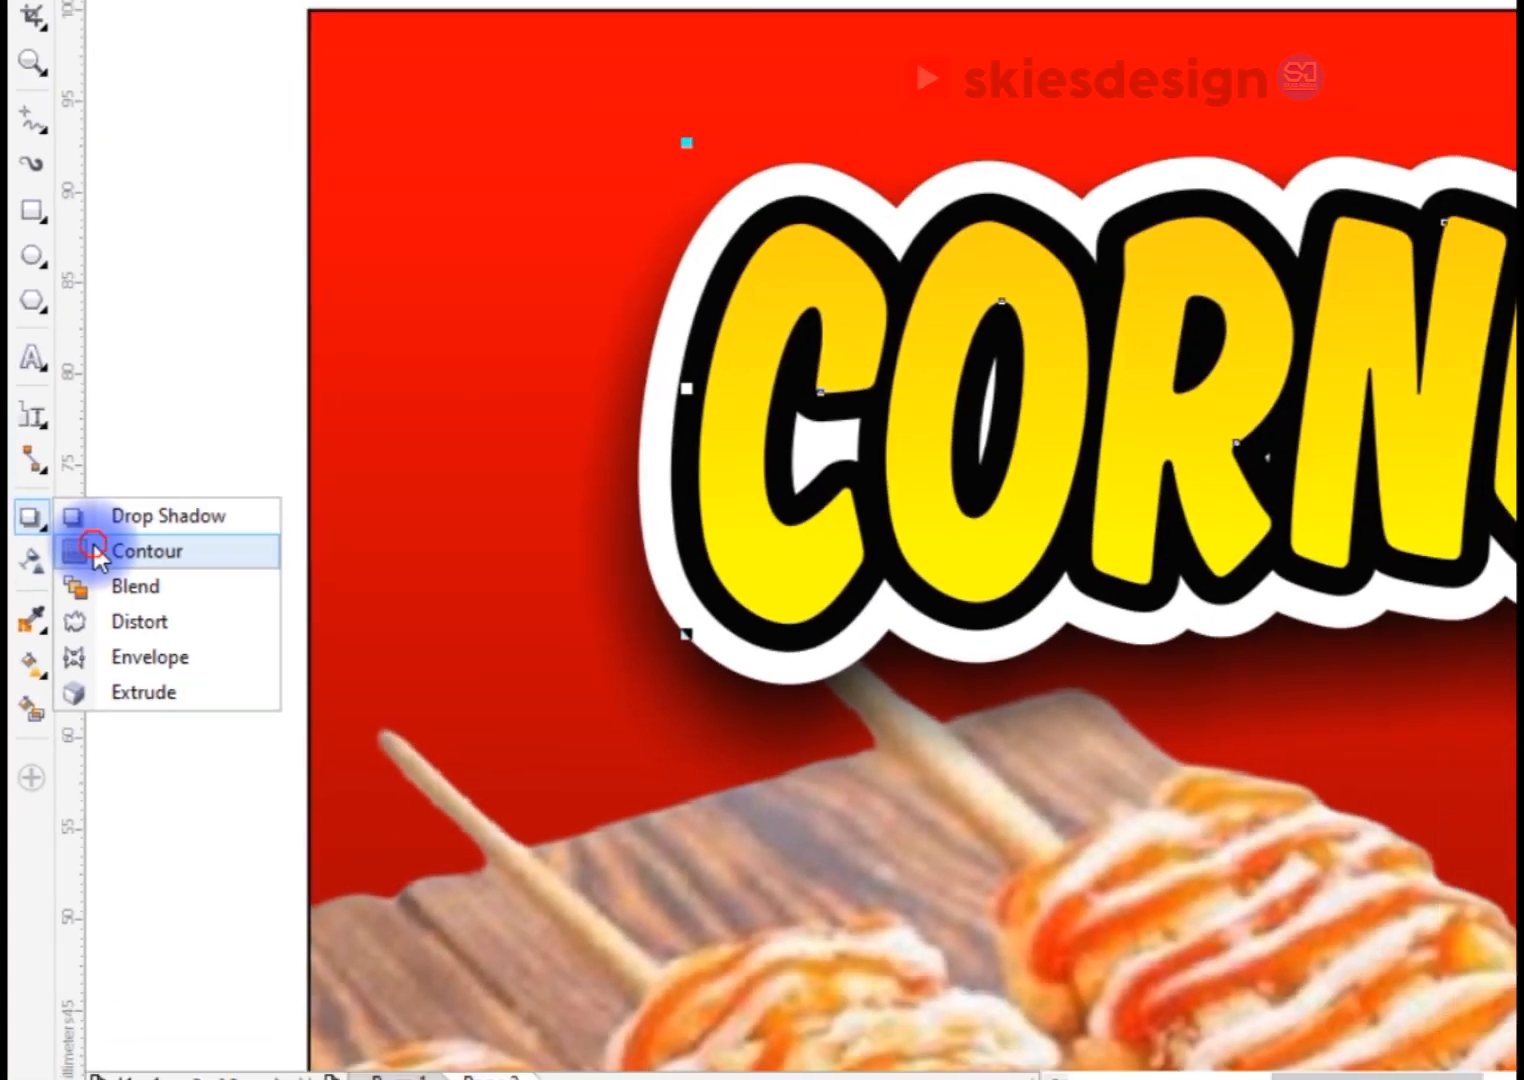
{"action": "left_click", "coordinate": [98, 478]}
{"action": "scroll", "coordinate": [676, 435], "scroll_direction": "up", "scroll_amount": 2}
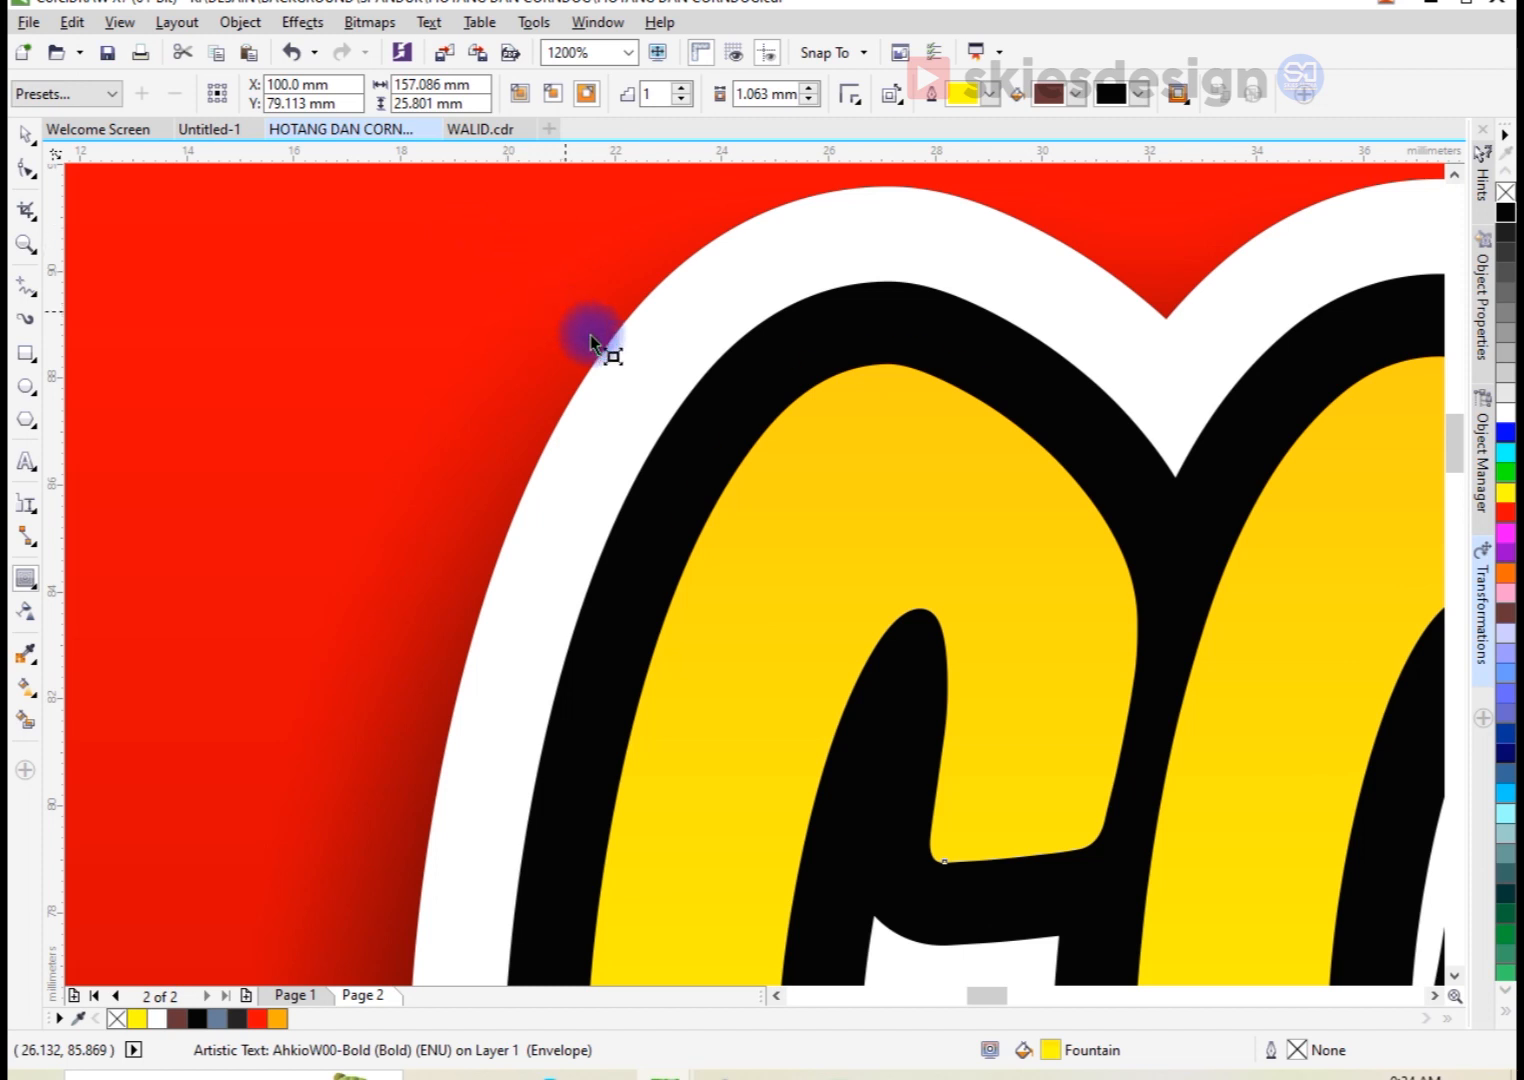
{"action": "left_click_drag", "start_coordinate": [591, 335], "coordinate": [610, 352]}
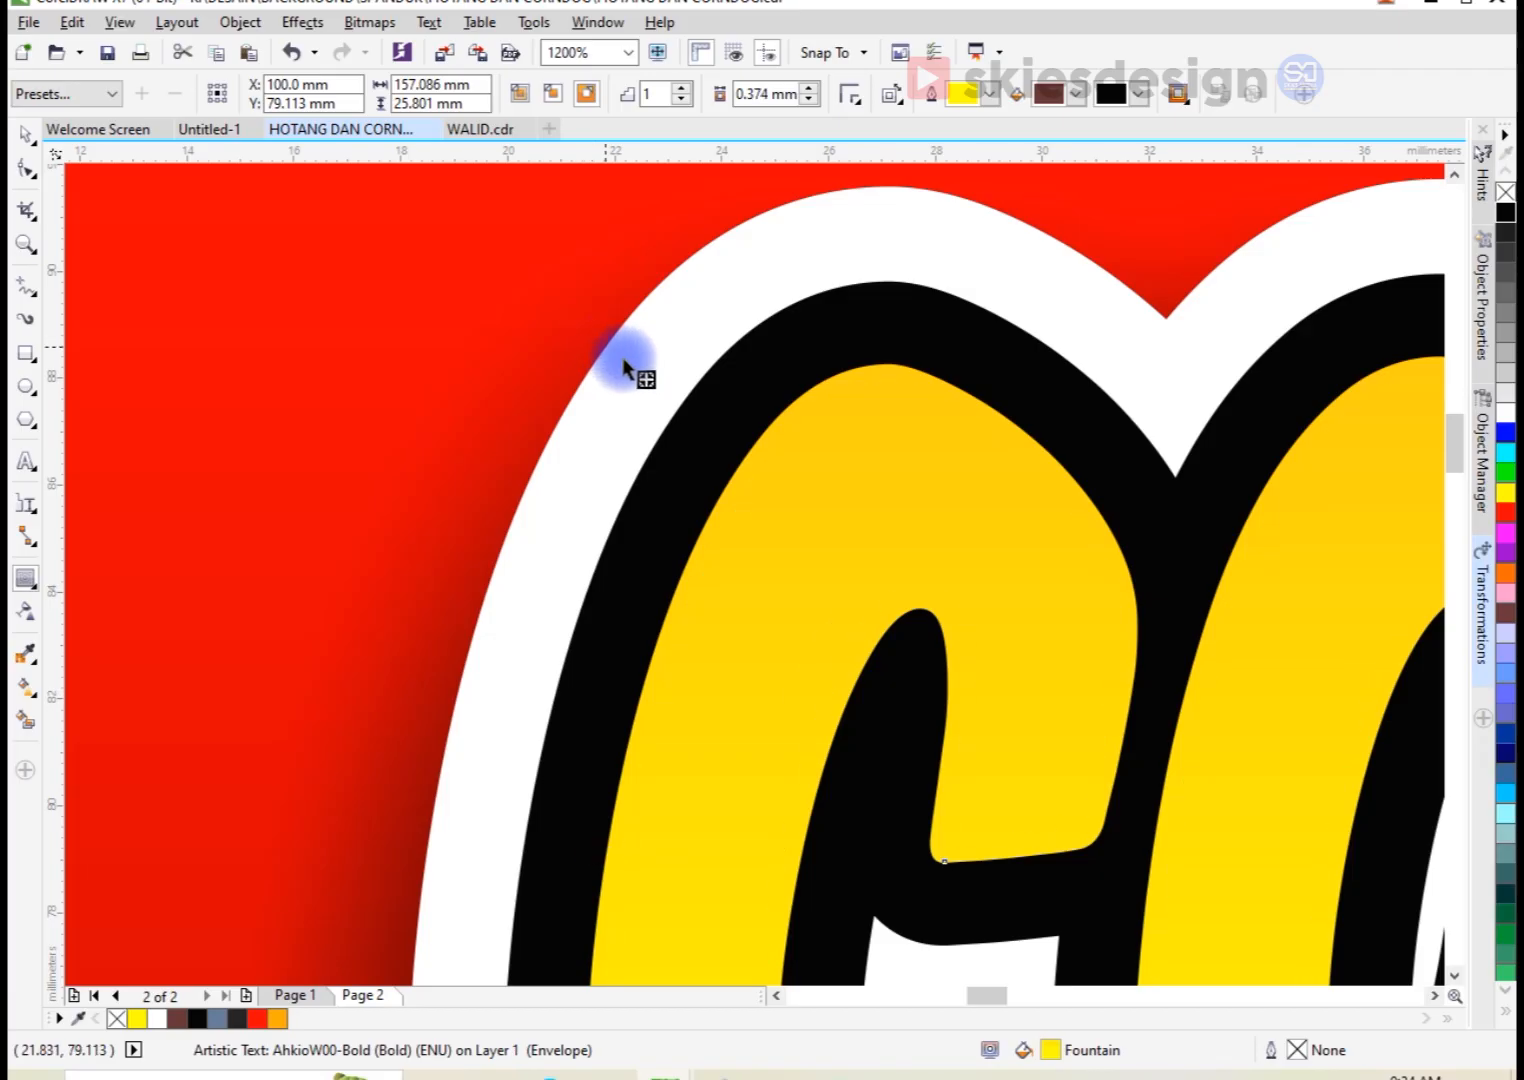
{"action": "left_click_drag", "start_coordinate": [620, 356], "coordinate": [918, 459]}
{"action": "right_click", "coordinate": [915, 462]}
{"action": "left_click", "coordinate": [955, 500]}
{"action": "key", "text": "space"}
{"action": "scroll", "coordinate": [925, 510], "scroll_direction": "down", "scroll_amount": 5}
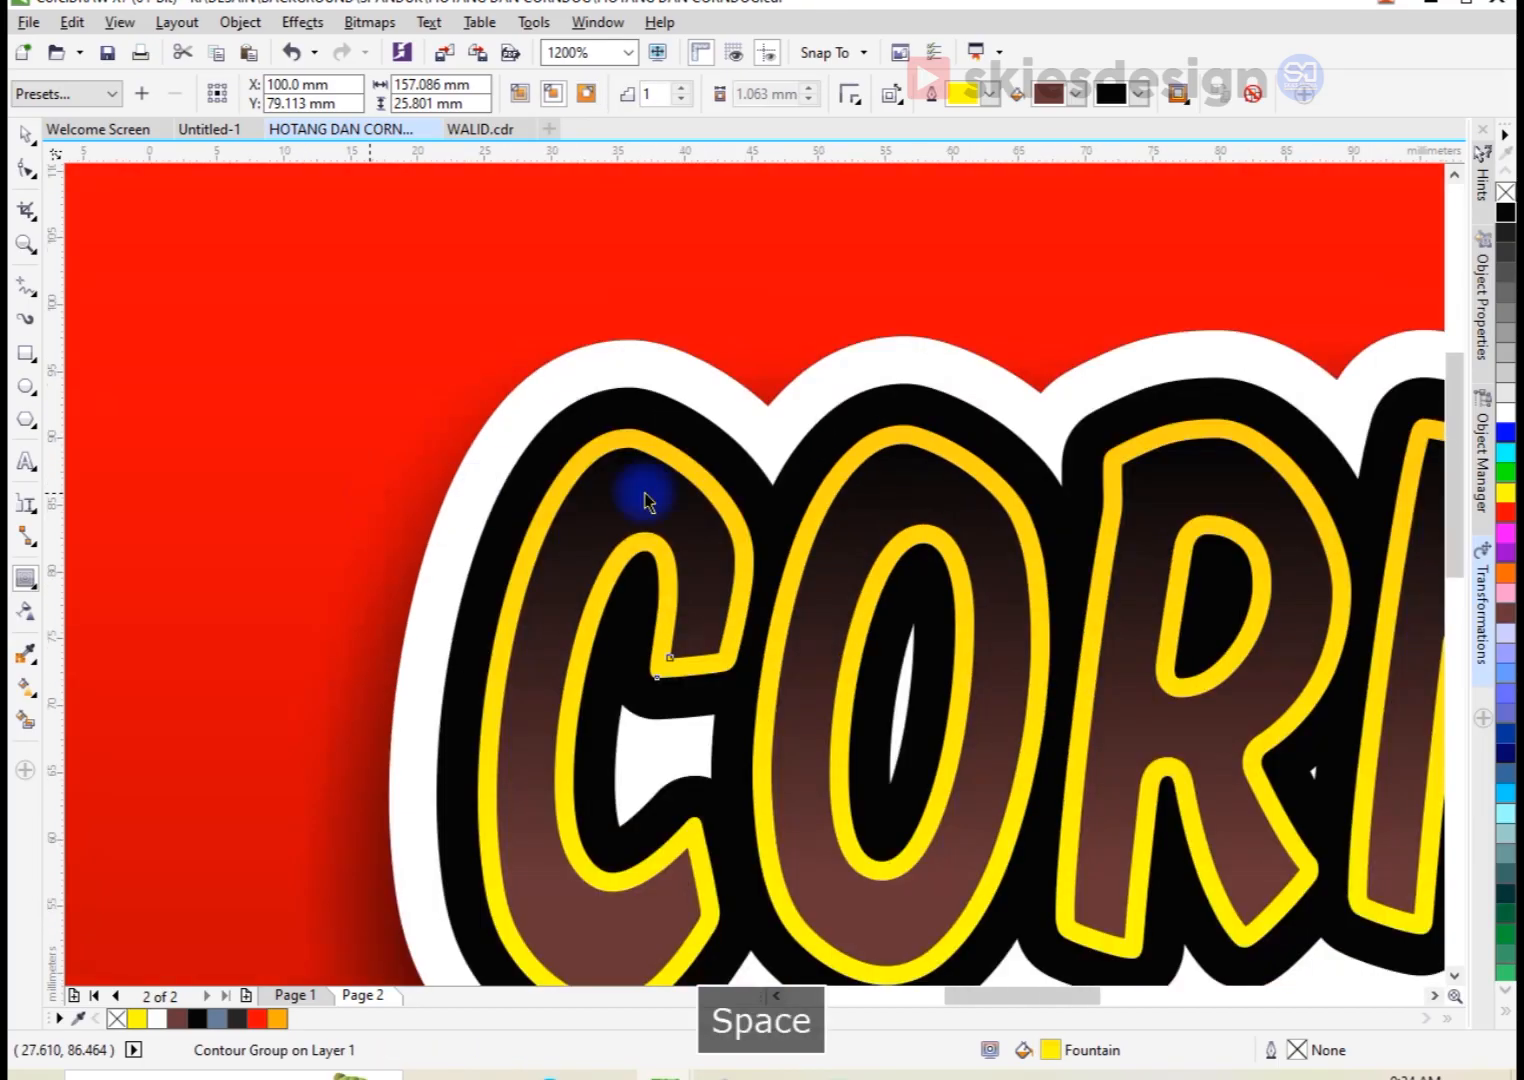
Step: Copy the title's inner contour about 0.57 mm straight down, subtract the copy from the original, and fill the remaining highlight strips white
{"action": "left_click", "coordinate": [938, 490]}
{"action": "scroll", "coordinate": [925, 493], "scroll_direction": "up", "scroll_amount": 4}
{"action": "mouse_move", "coordinate": [925, 493]}
{"action": "left_mouse_down"}
{"action": "mouse_move", "coordinate": [928, 521]}
{"action": "mouse_move", "coordinate": [926, 505]}
{"action": "left_mouse_up"}
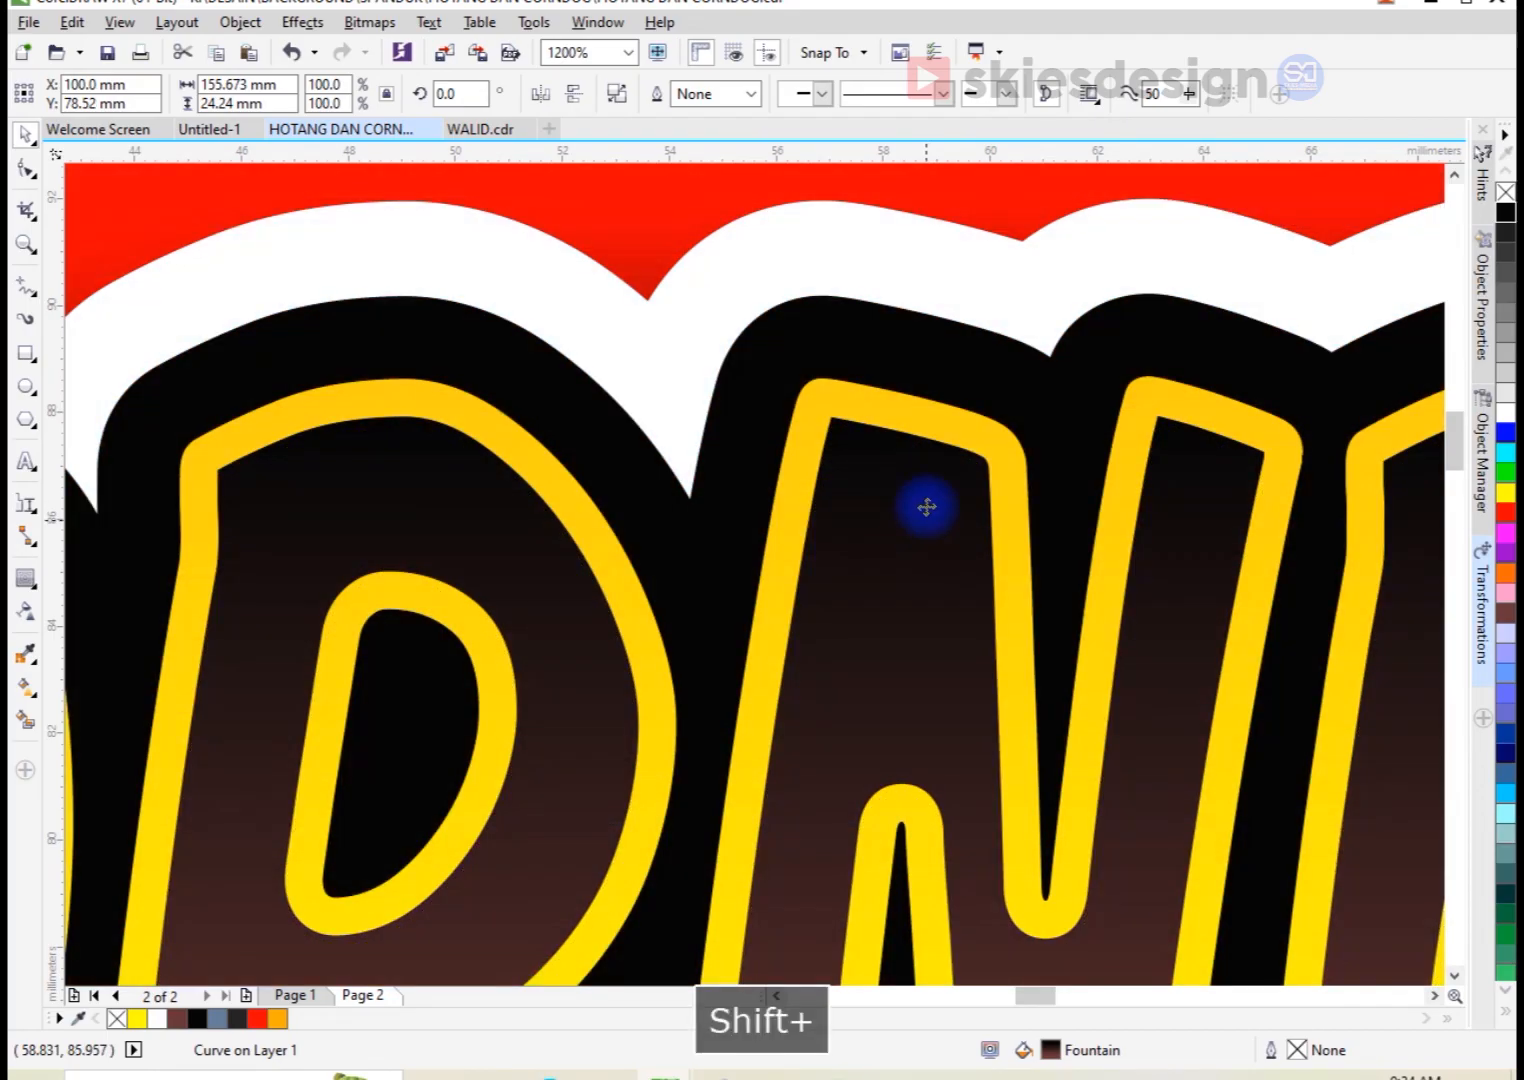
{"action": "left_click", "coordinate": [925, 442], "text": "shift"}
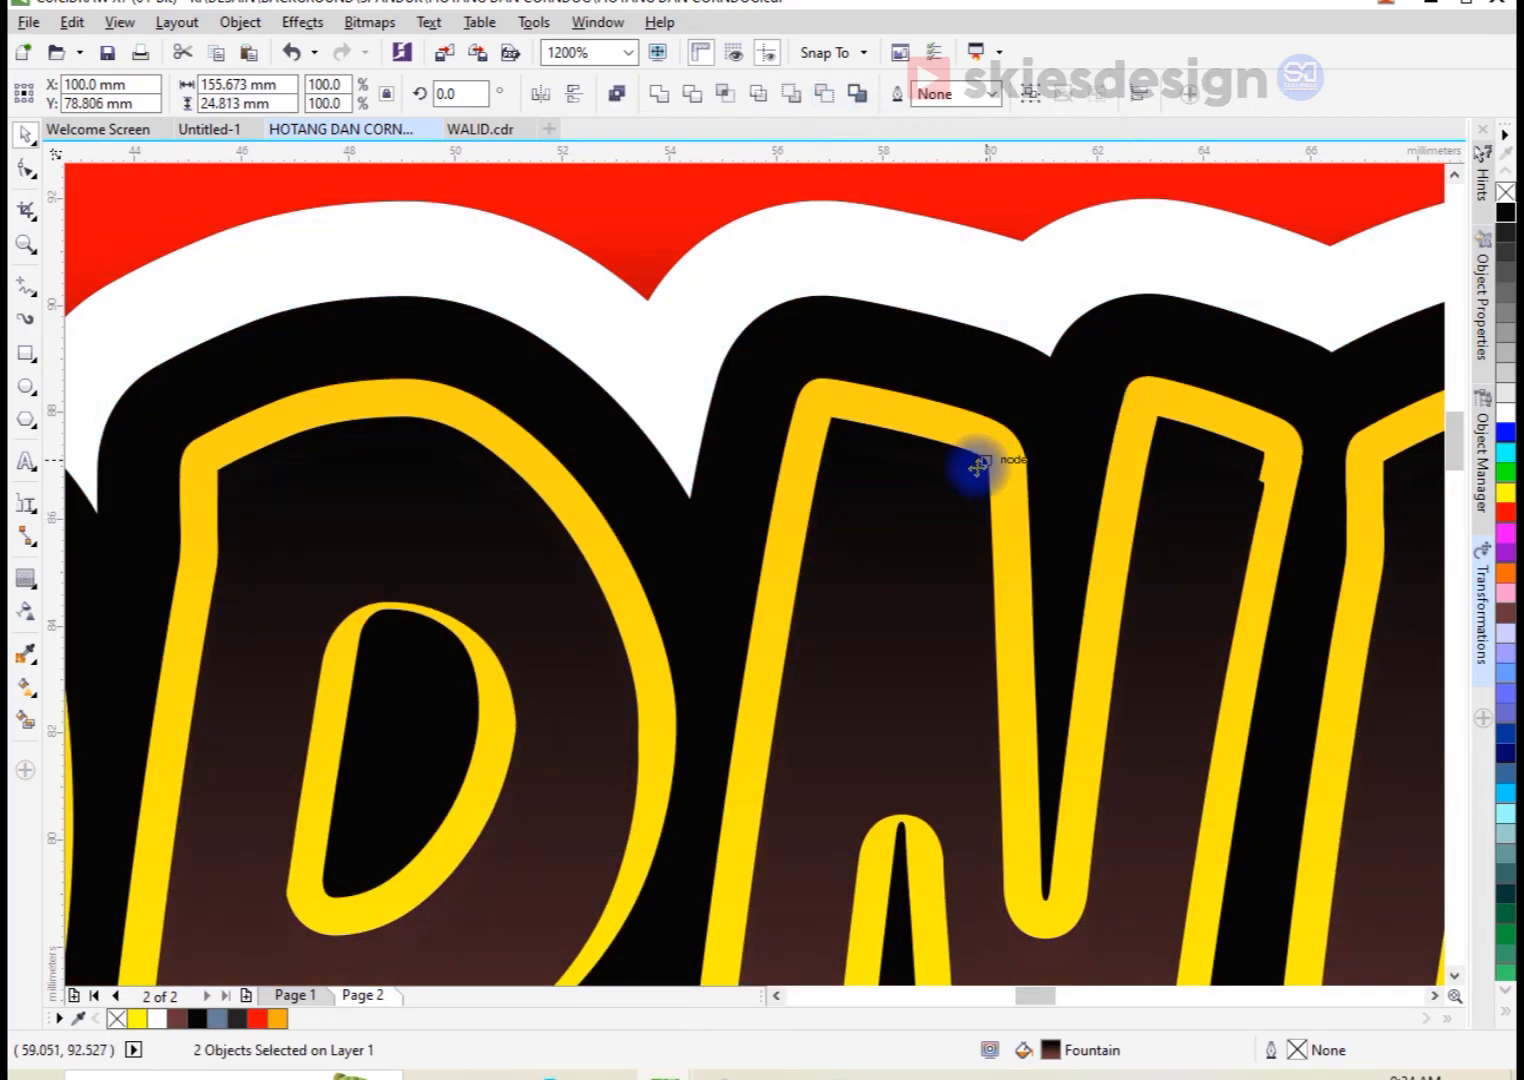
{"action": "key", "text": "ctrl+l"}
{"action": "left_click", "coordinate": [1505, 412]}
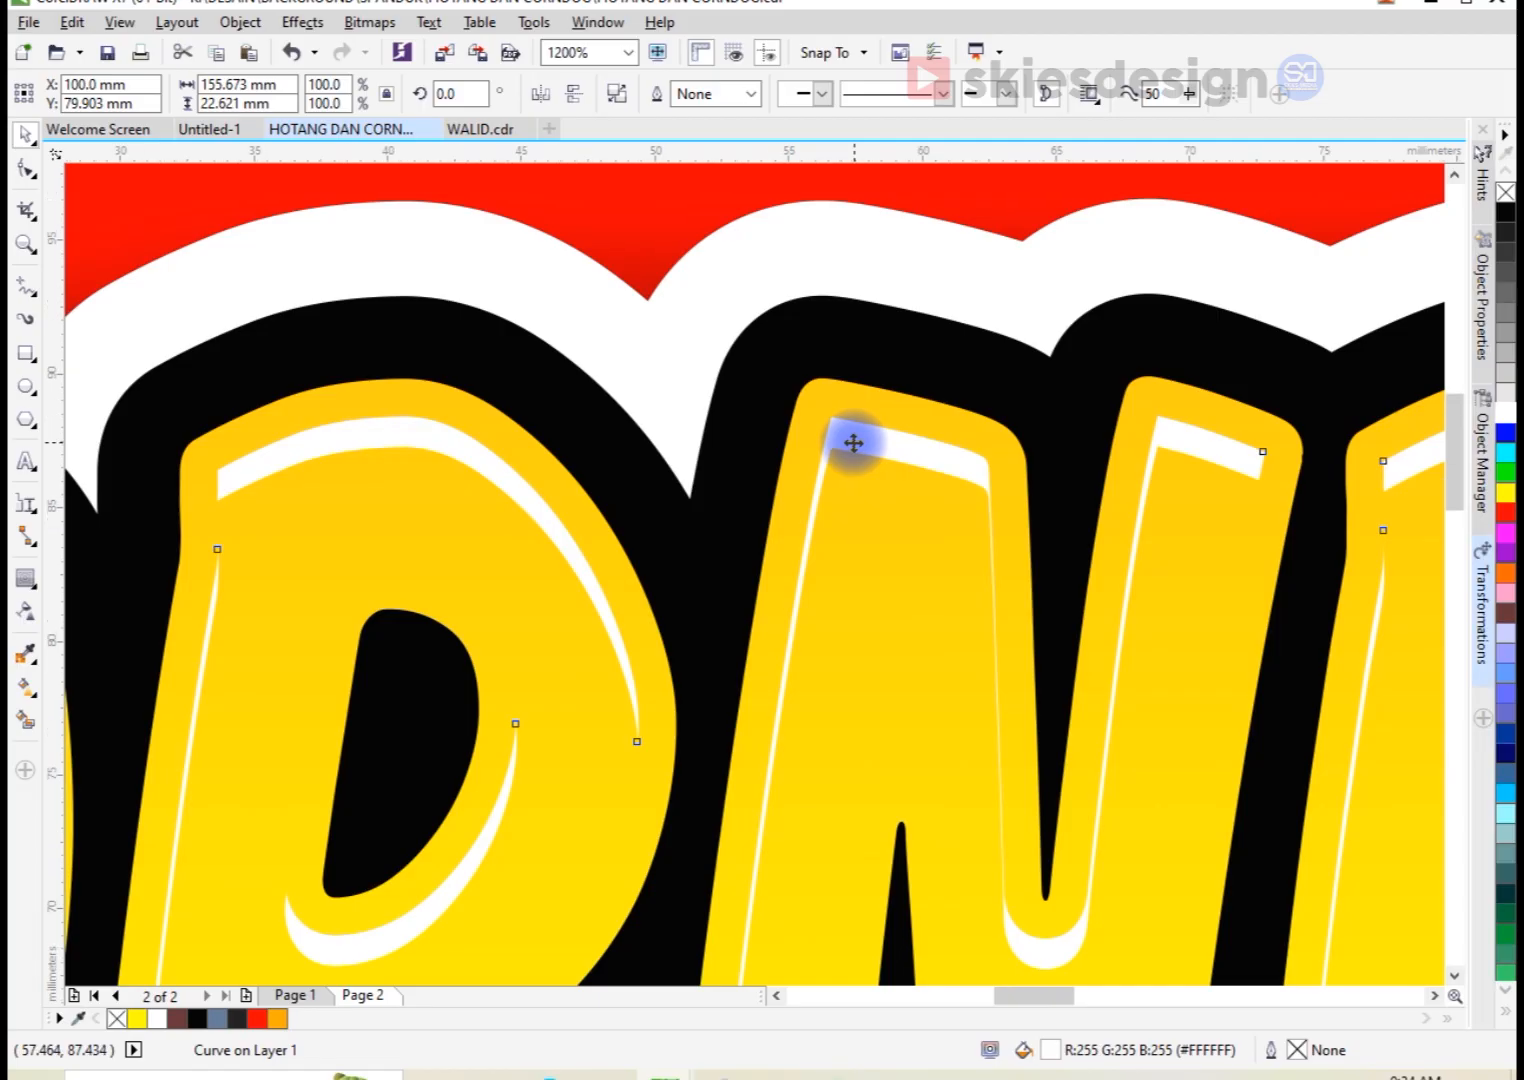
{"action": "scroll", "coordinate": [853, 438], "scroll_direction": "down", "scroll_amount": 3}
{"action": "left_click", "coordinate": [838, 302]}
{"action": "scroll", "coordinate": [616, 356], "scroll_direction": "down", "scroll_amount": 2}
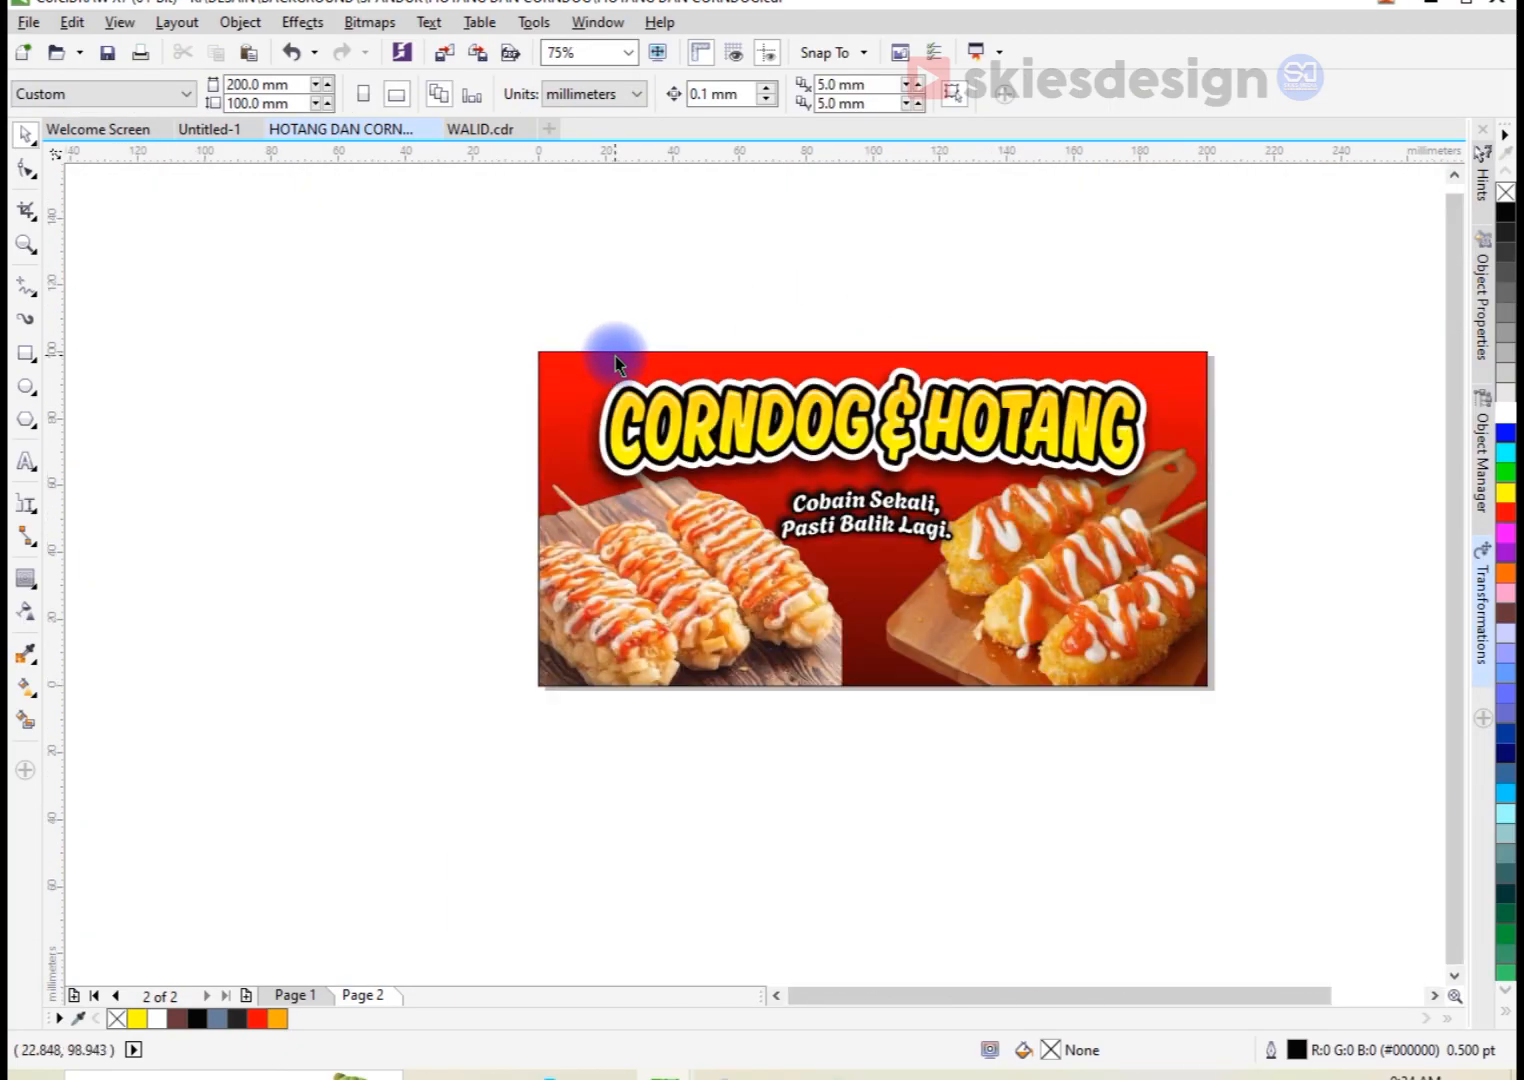
Step: Draw a rectangle about 35.3 × 16.8 mm below the tagline, between the two photos, and convert it to curves
{"action": "scroll", "coordinate": [858, 626], "scroll_direction": "up", "scroll_amount": 2}
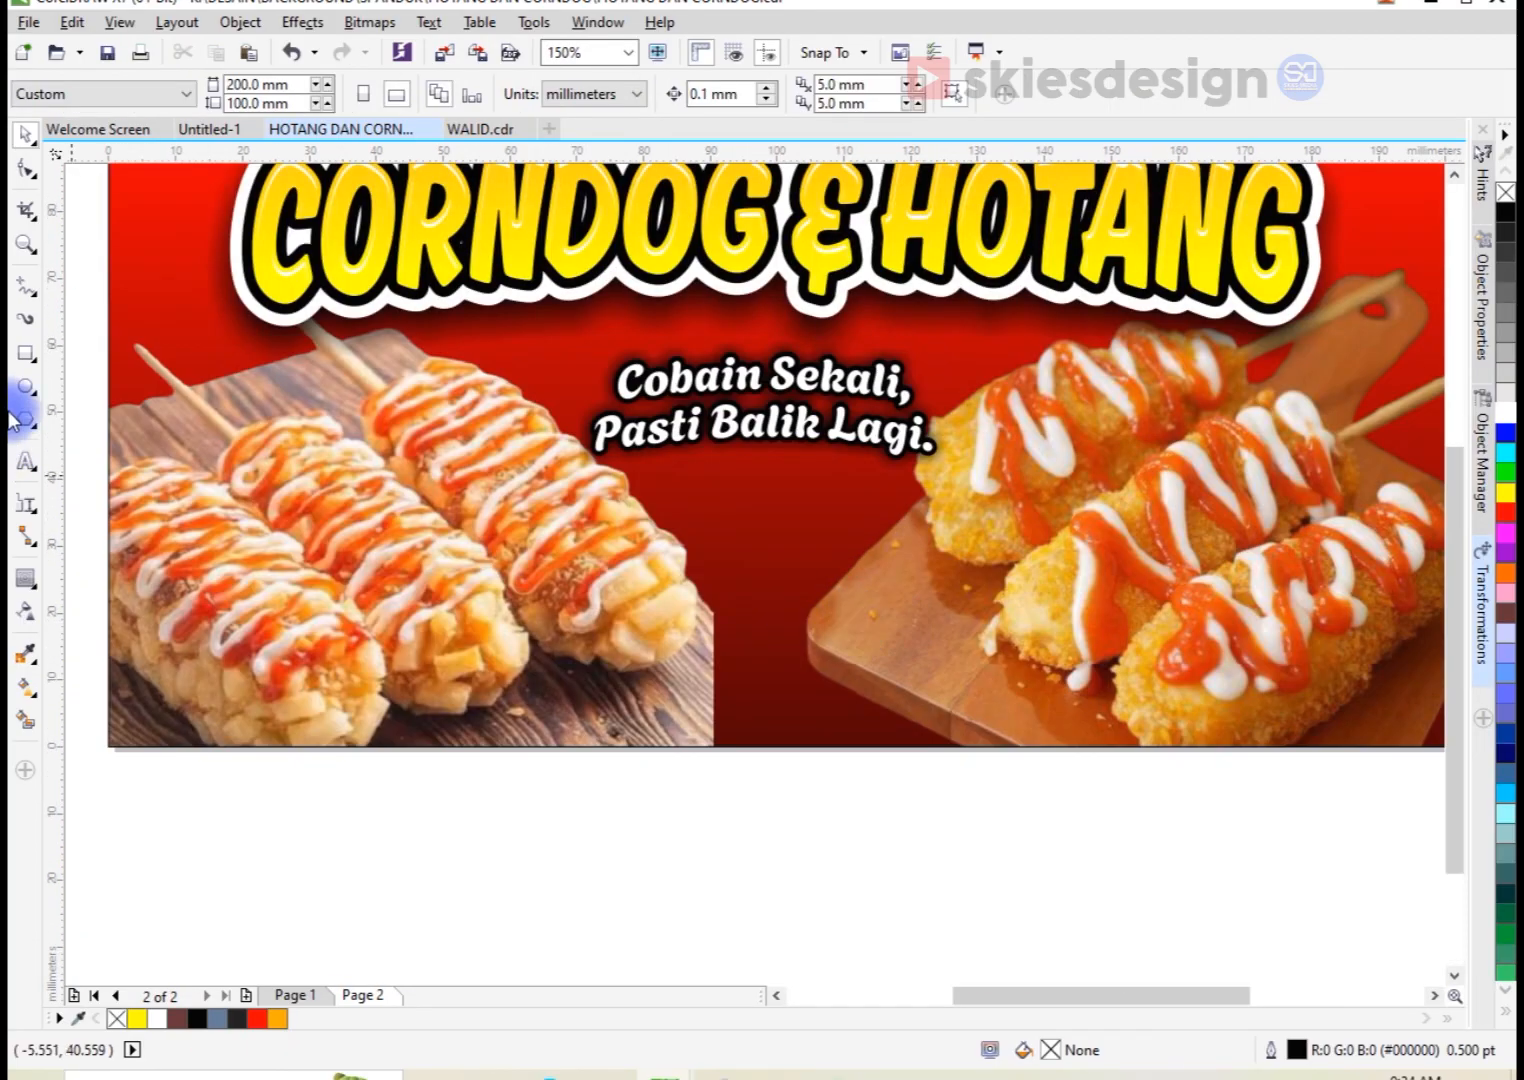
{"action": "left_click", "coordinate": [22, 360]}
{"action": "left_click_drag", "start_coordinate": [669, 522], "coordinate": [905, 634]}
{"action": "scroll", "coordinate": [870, 575], "scroll_direction": "up", "scroll_amount": 1}
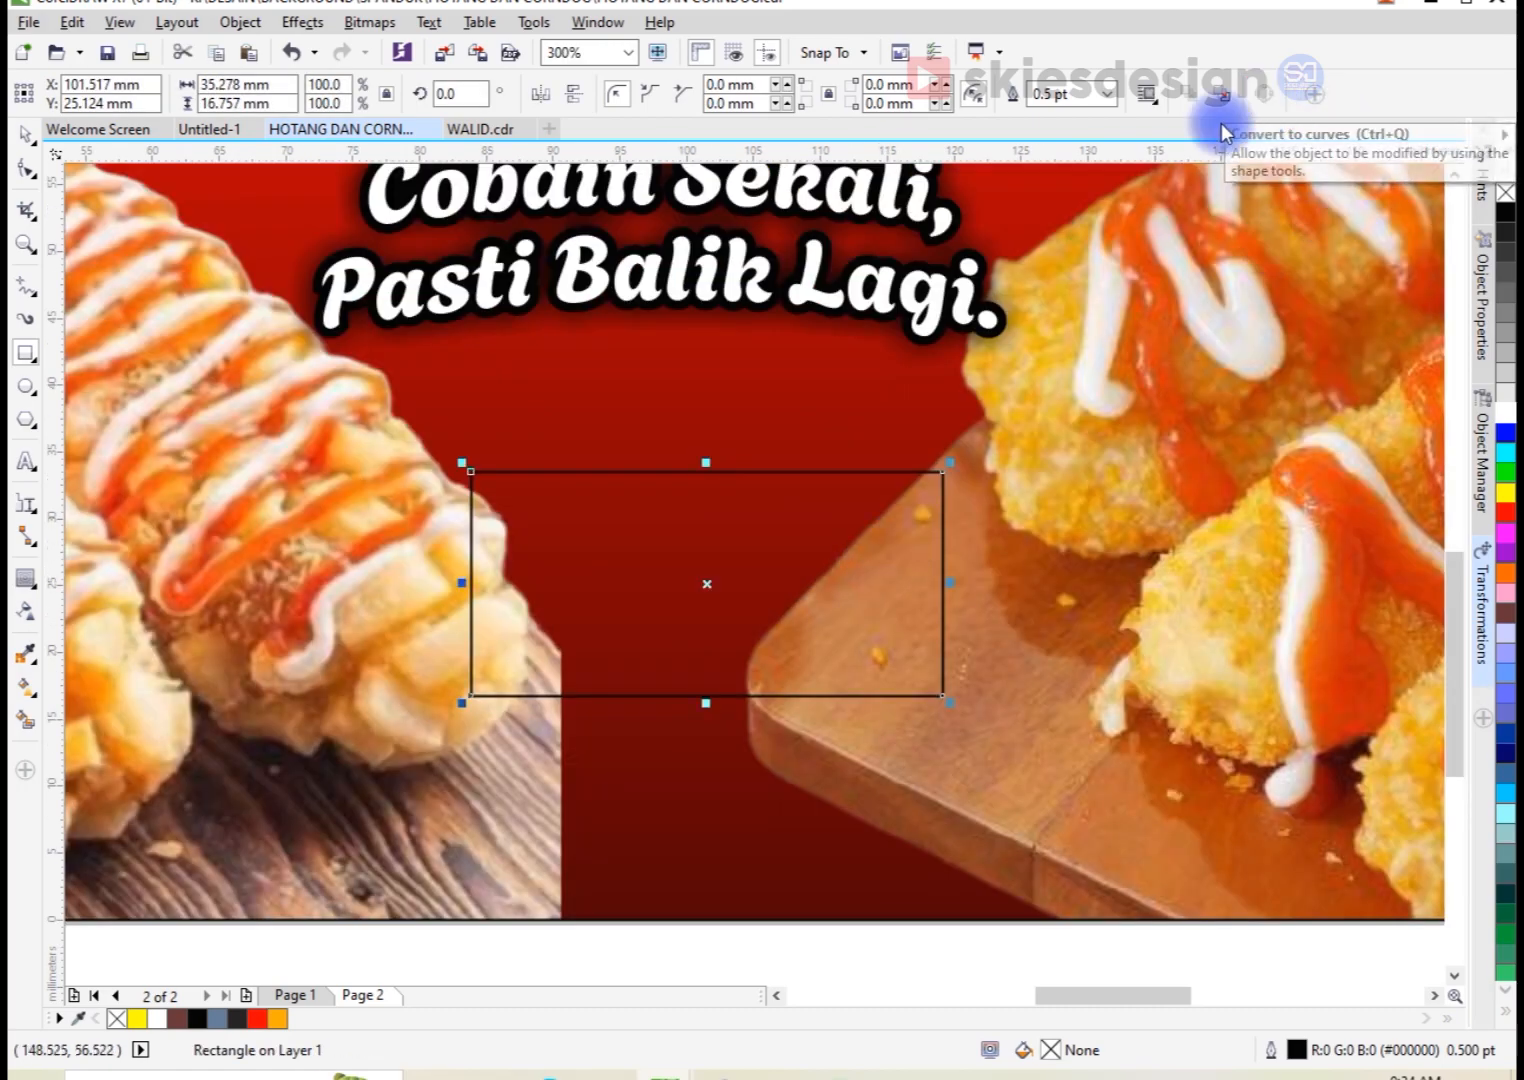
{"action": "left_click", "coordinate": [1265, 93]}
Step: Reshape the rectangle into an irregular trapezoid about 34.9 × 15.7 mm by moving its upper corners inward and its lower corners slightly up
{"action": "left_click", "coordinate": [25, 168]}
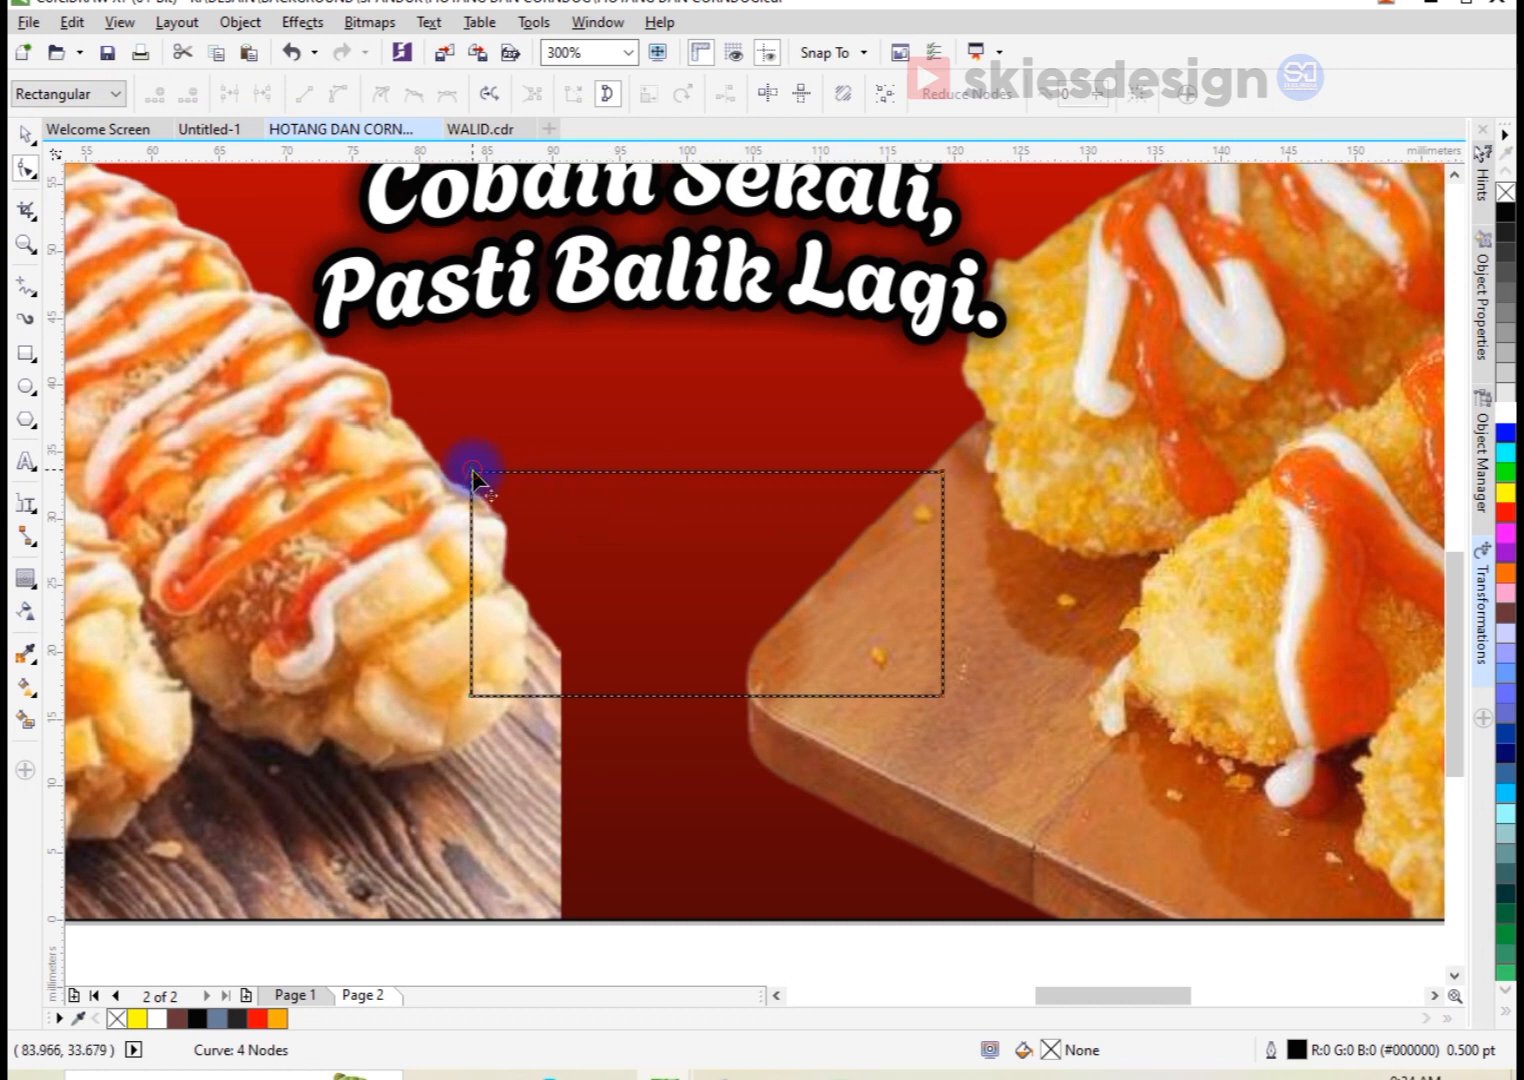
{"action": "left_click_drag", "start_coordinate": [473, 472], "coordinate": [546, 472]}
{"action": "left_click_drag", "start_coordinate": [941, 470], "coordinate": [879, 477]}
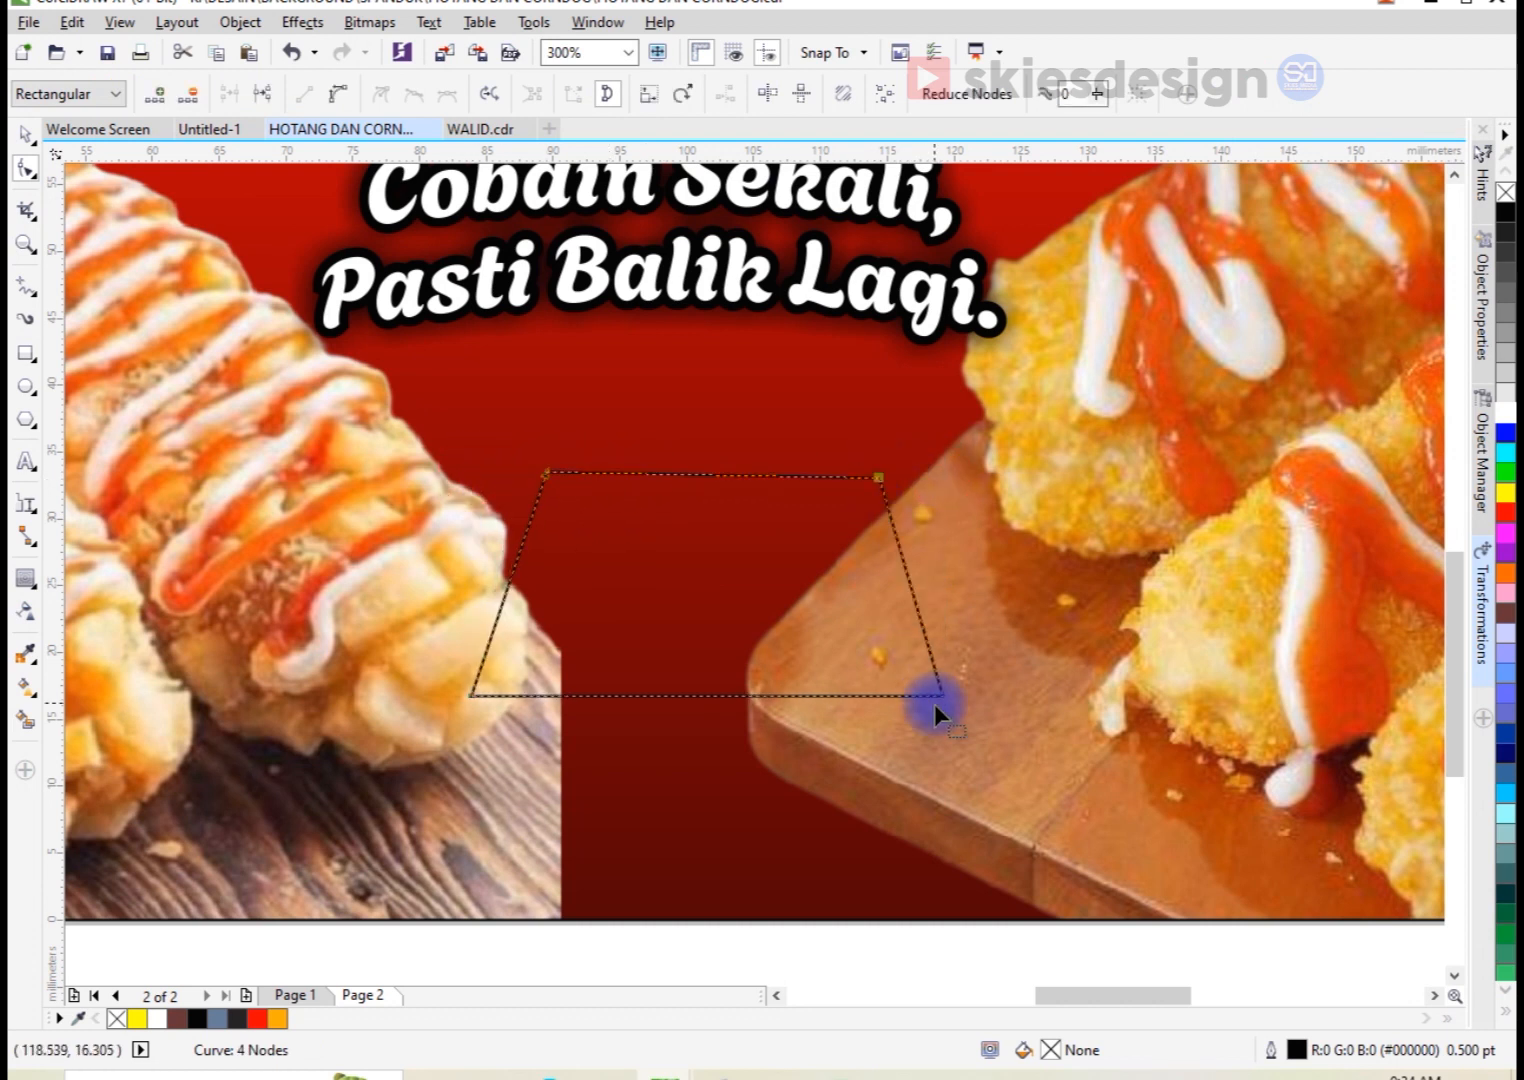
{"action": "left_click_drag", "start_coordinate": [476, 695], "coordinate": [476, 682]}
{"action": "key", "text": "space"}
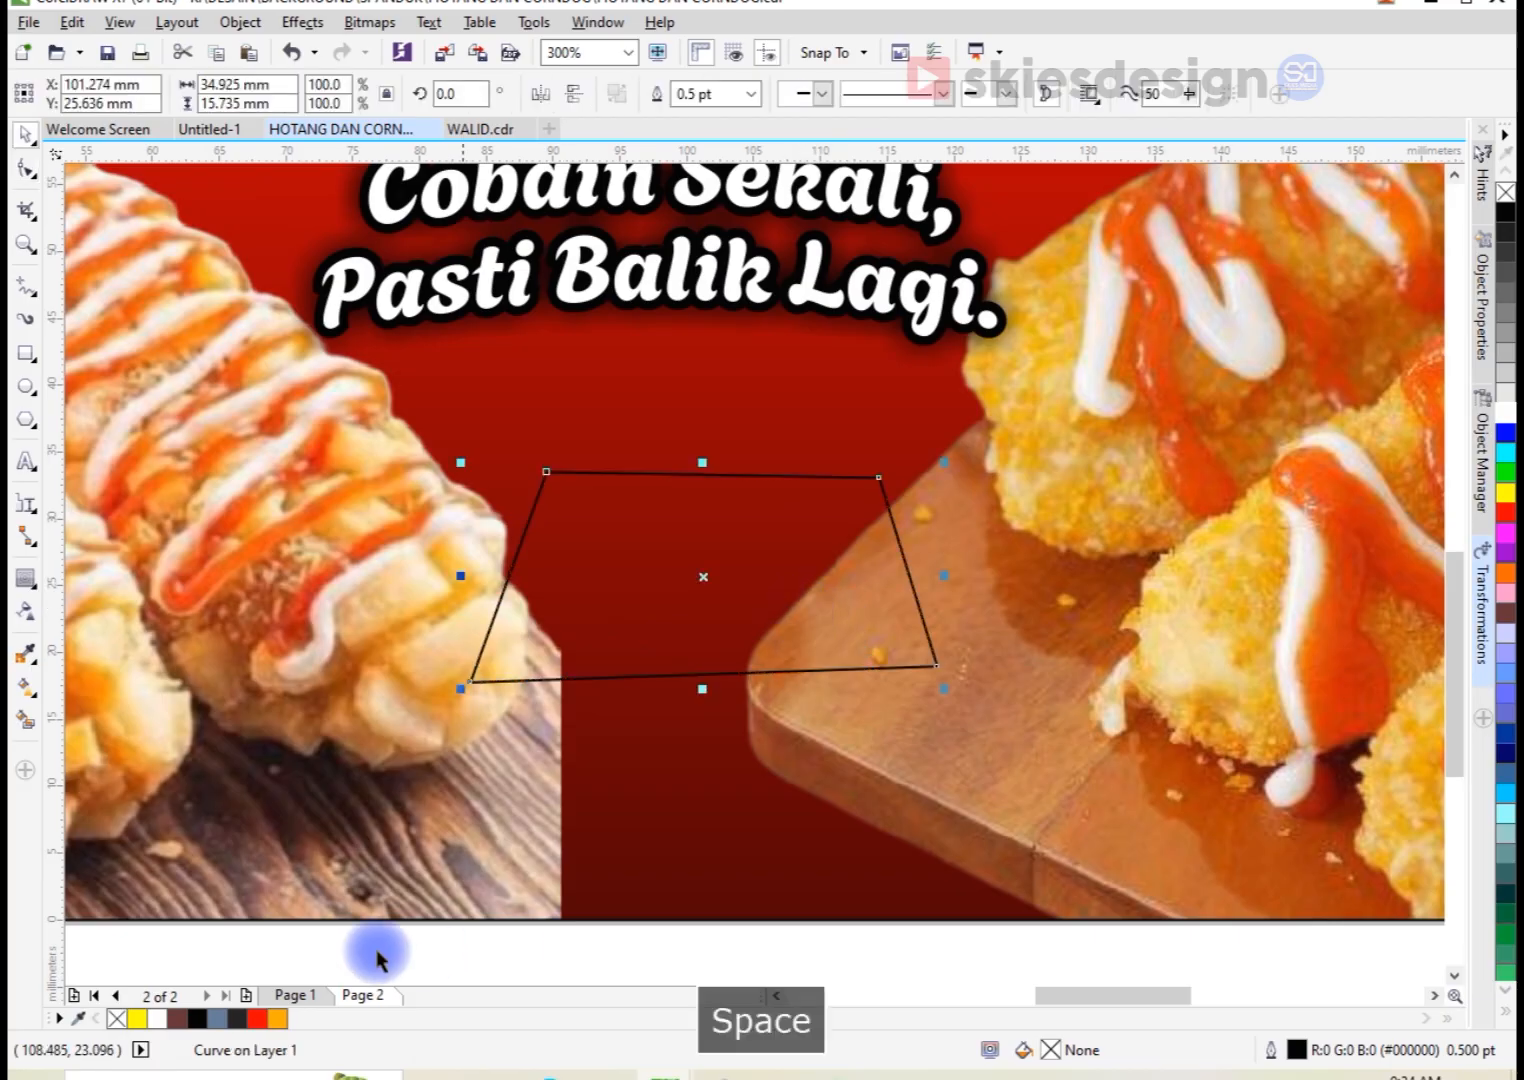
Step: Fill the trapezoid yellow, widen it to about 37.8 mm, and remove its outline
{"action": "left_click", "coordinate": [137, 1018]}
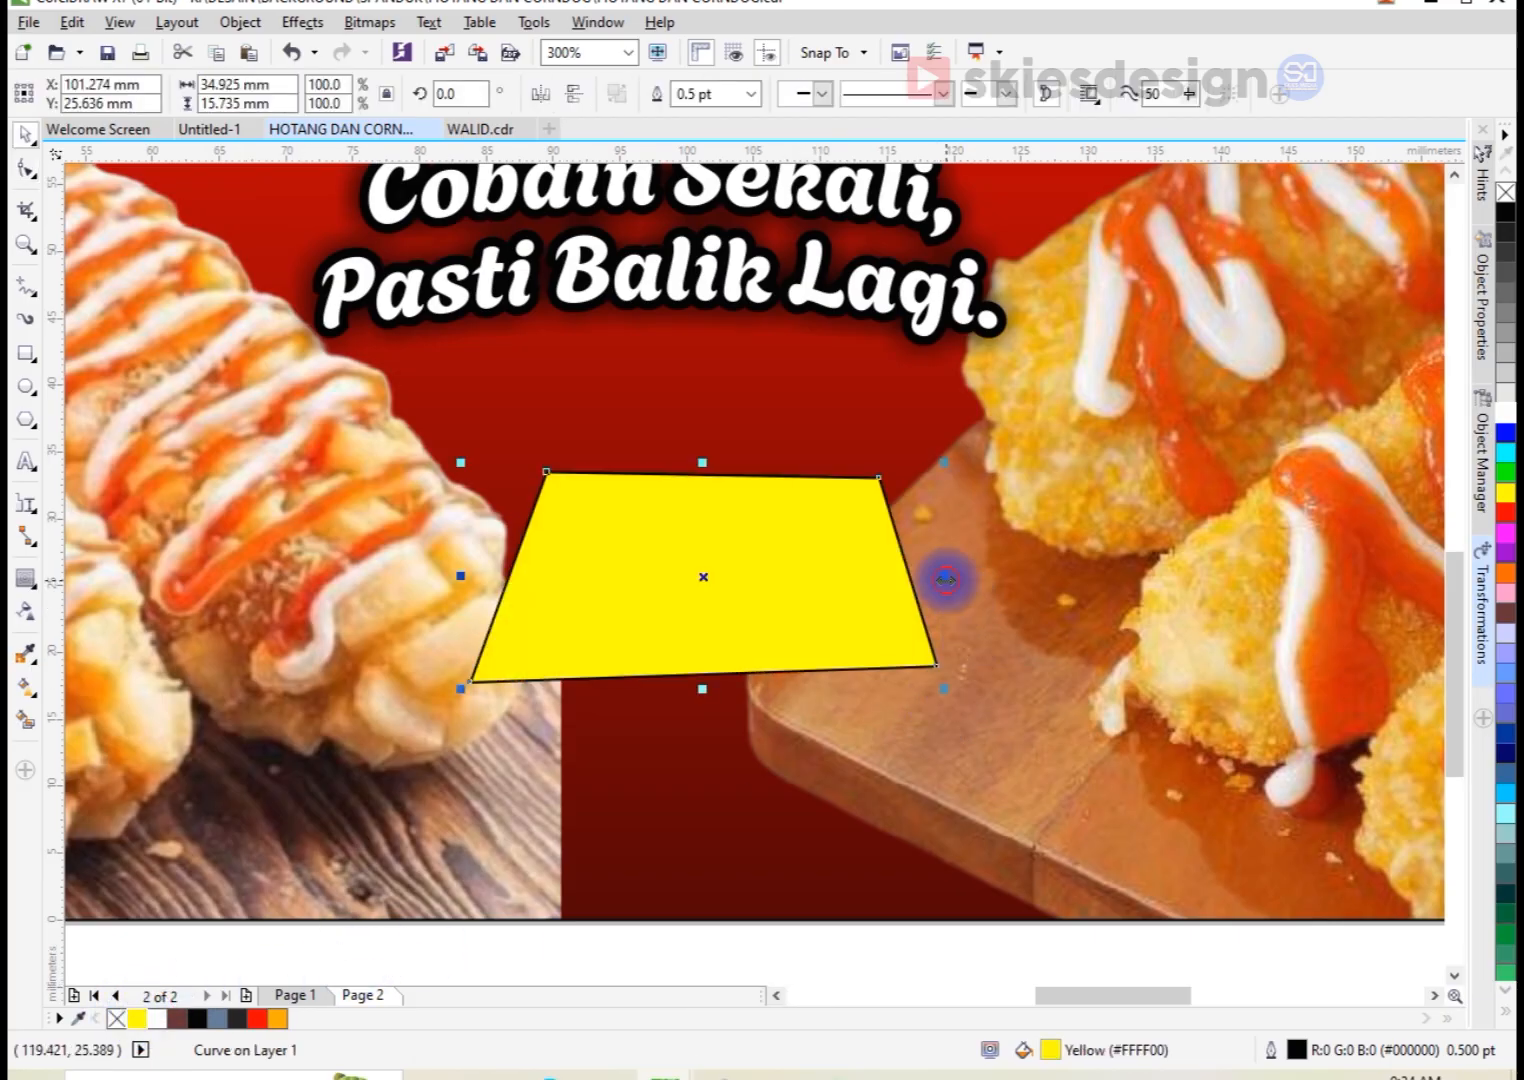
{"action": "left_click_drag", "start_coordinate": [945, 579], "coordinate": [983, 577]}
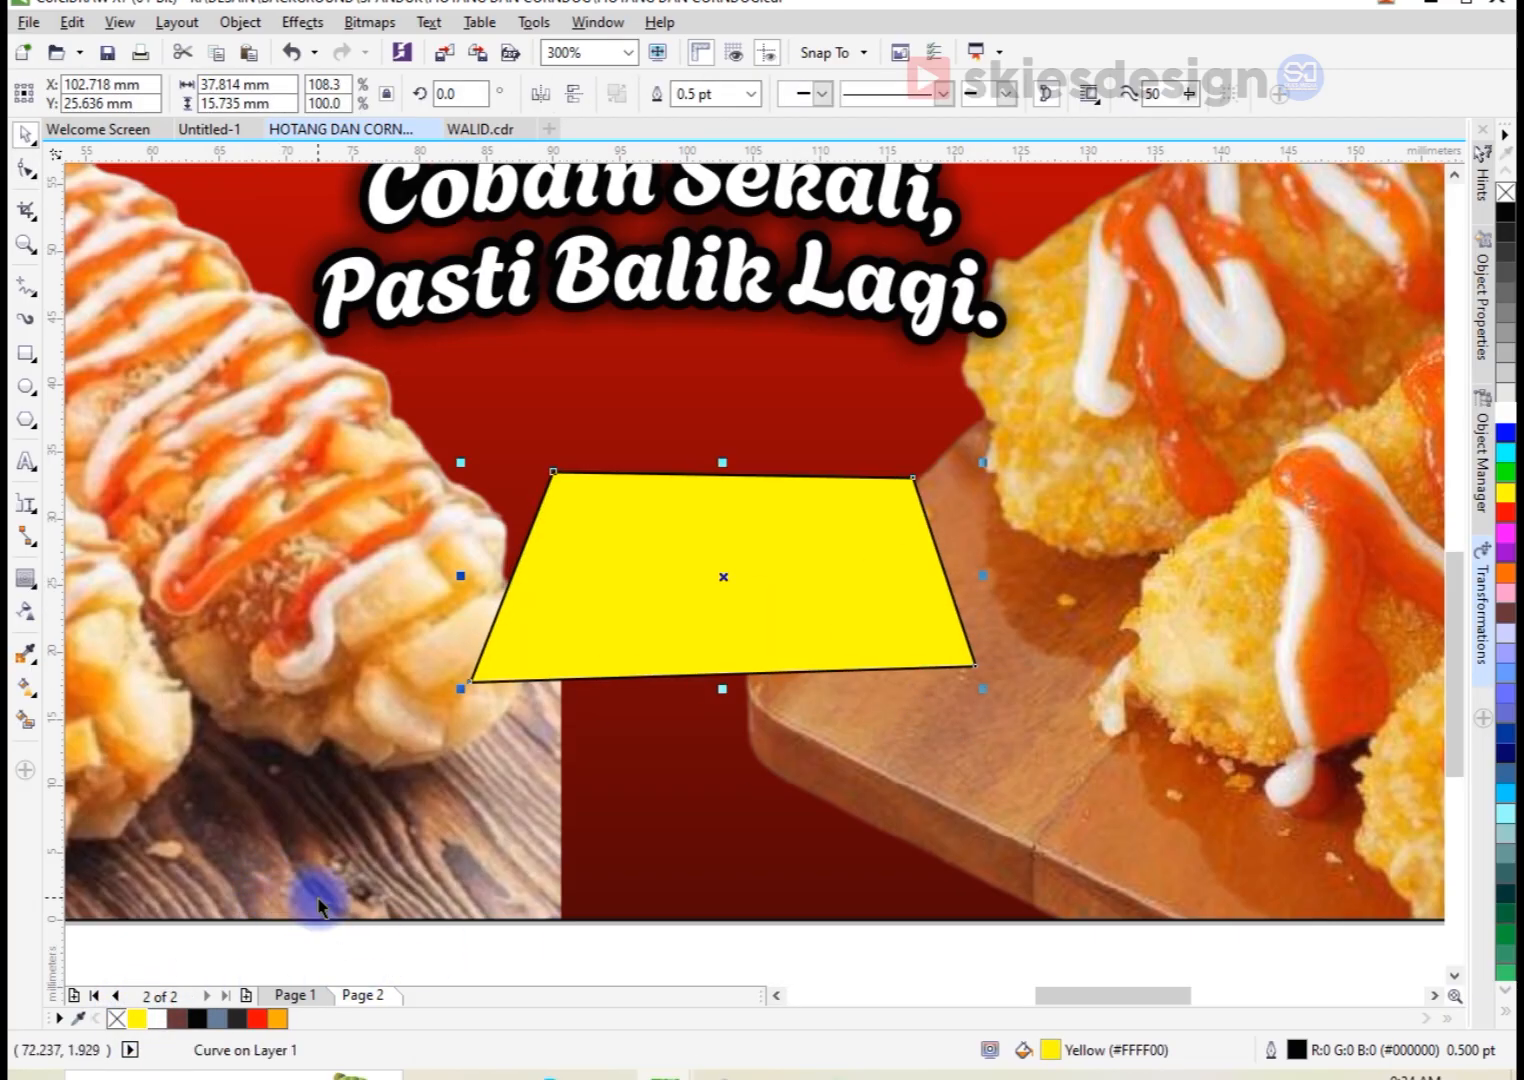
{"action": "right_click", "coordinate": [1505, 194]}
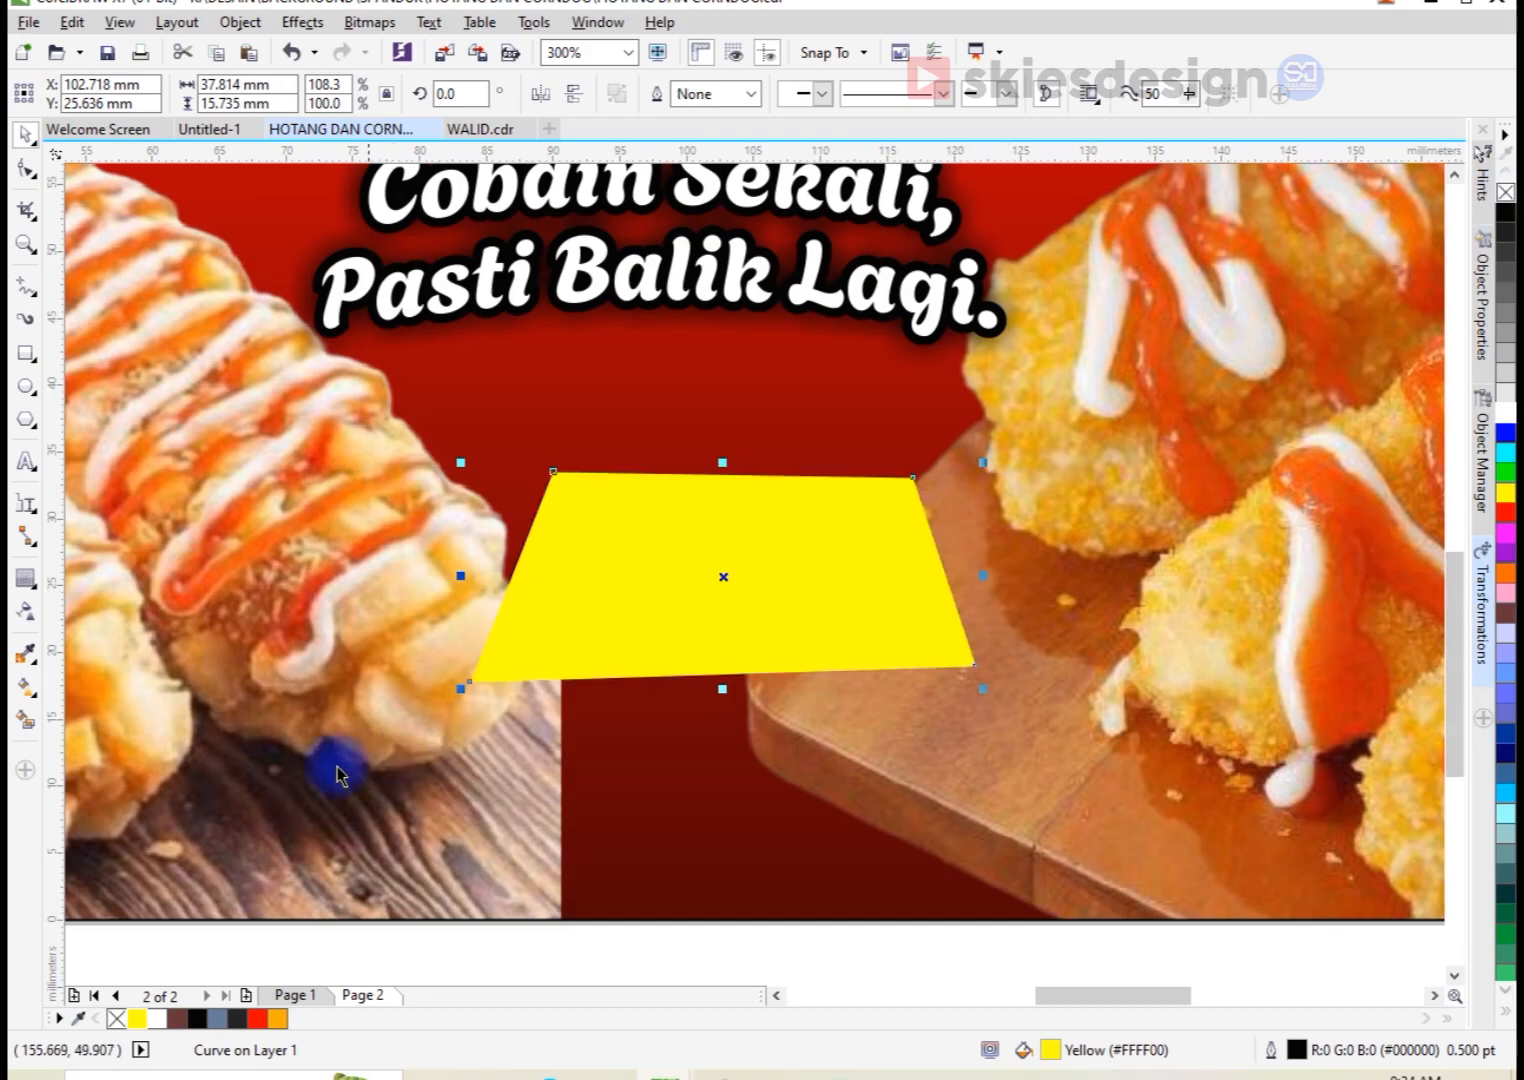
Step: Add the artistic text "Rp. 10.000" on the yellow trapezoid
{"action": "left_click", "coordinate": [30, 461]}
{"action": "left_click", "coordinate": [630, 597]}
{"action": "type", "text": "R"}
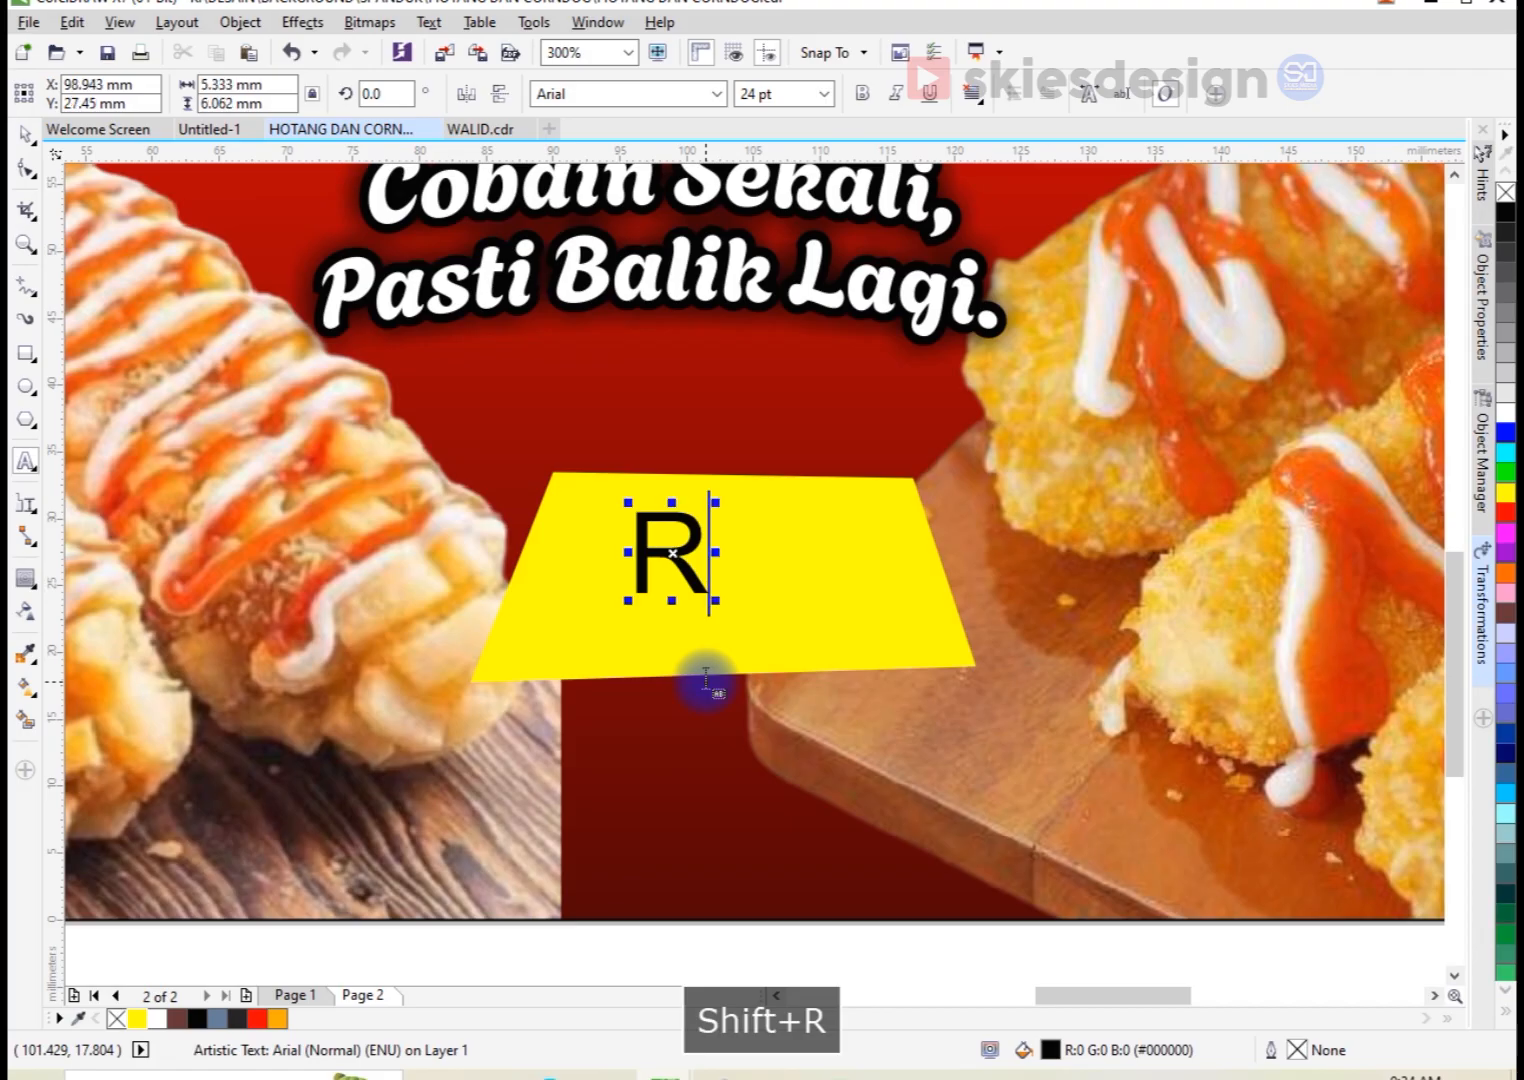
{"action": "type", "text": "p. 1"}
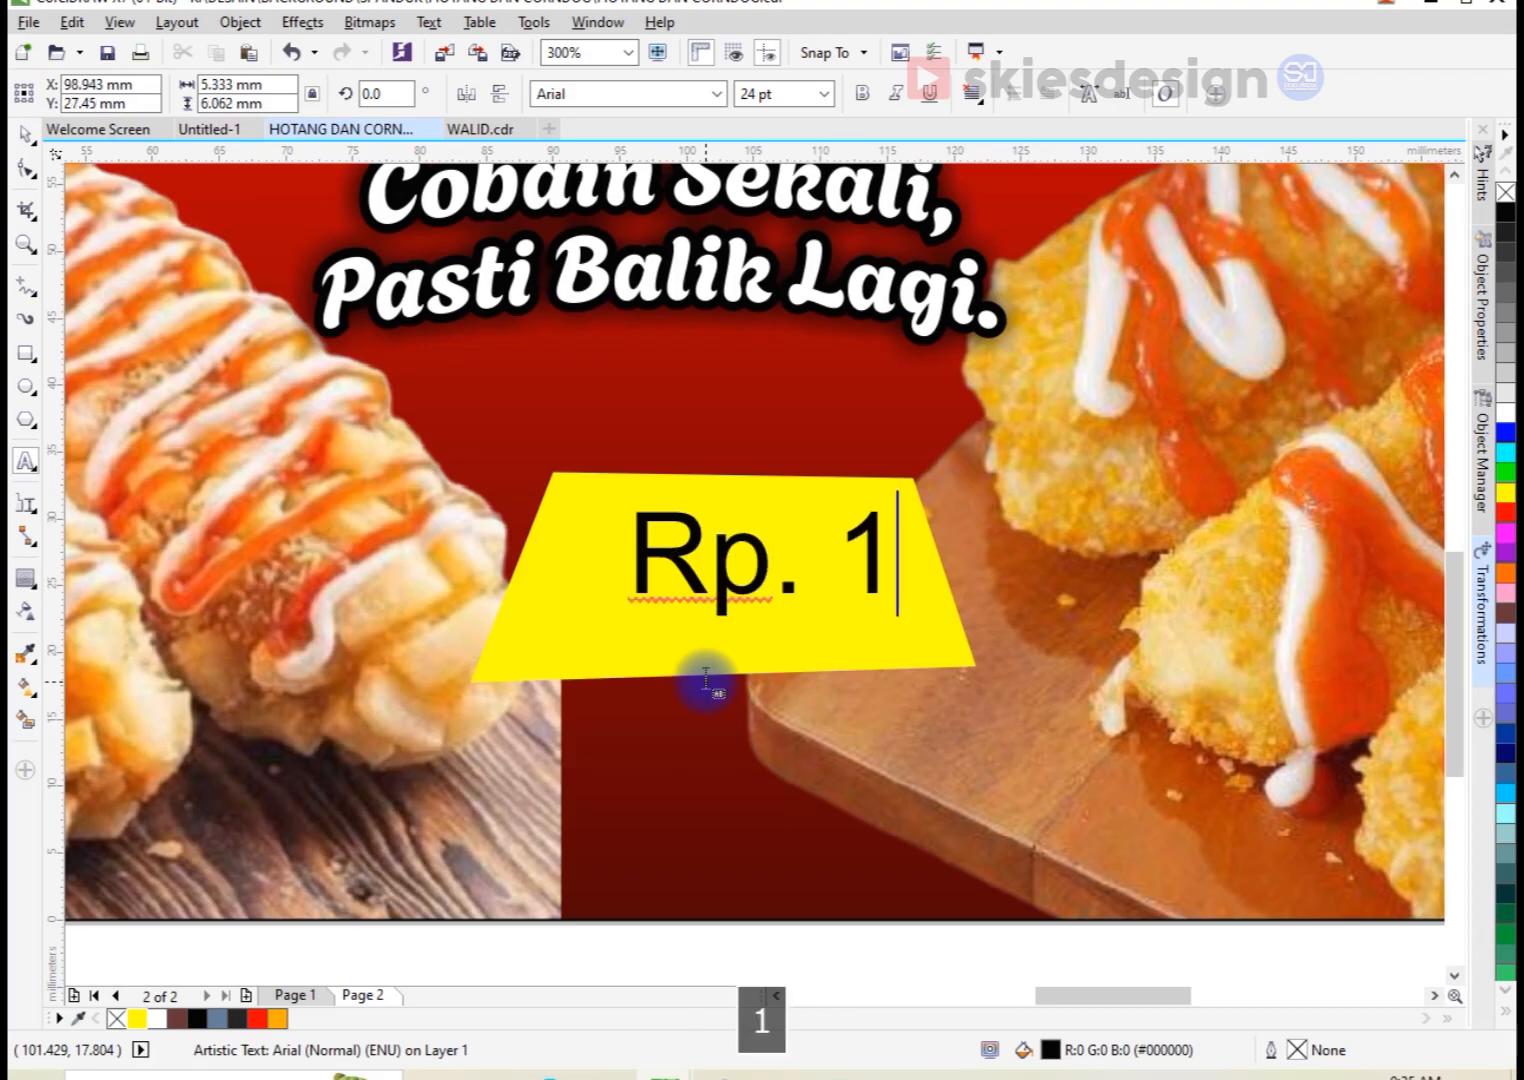
{"action": "type", "text": "0.0"}
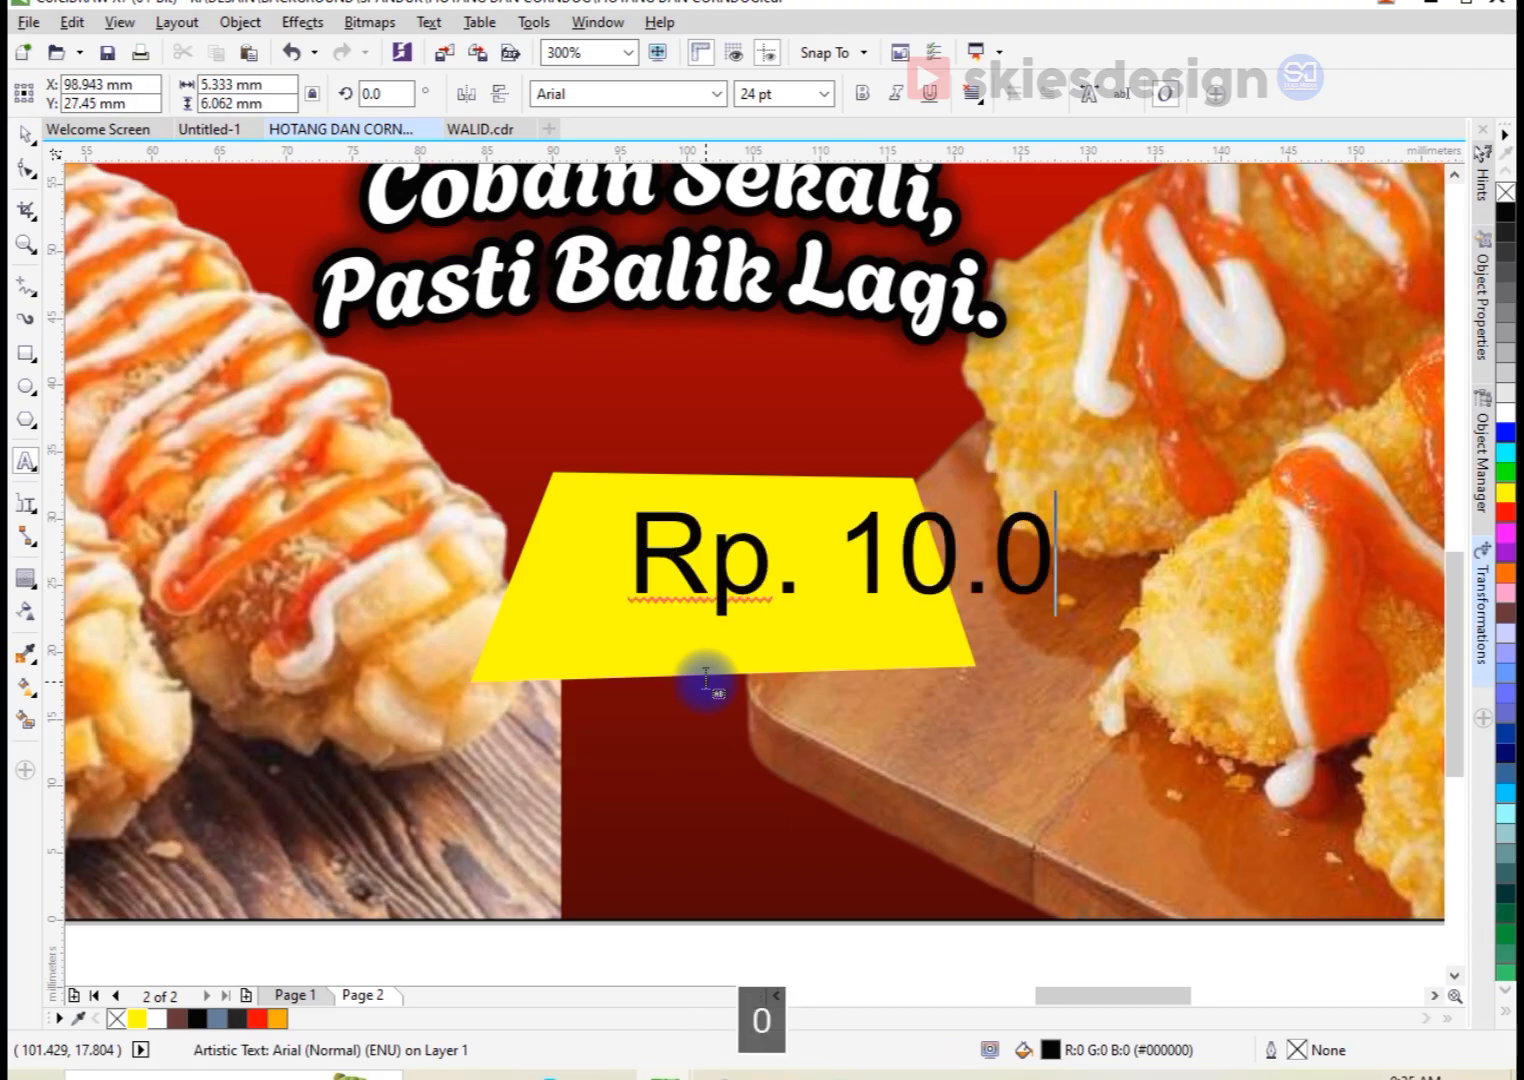
{"action": "left_click", "coordinate": [25, 133]}
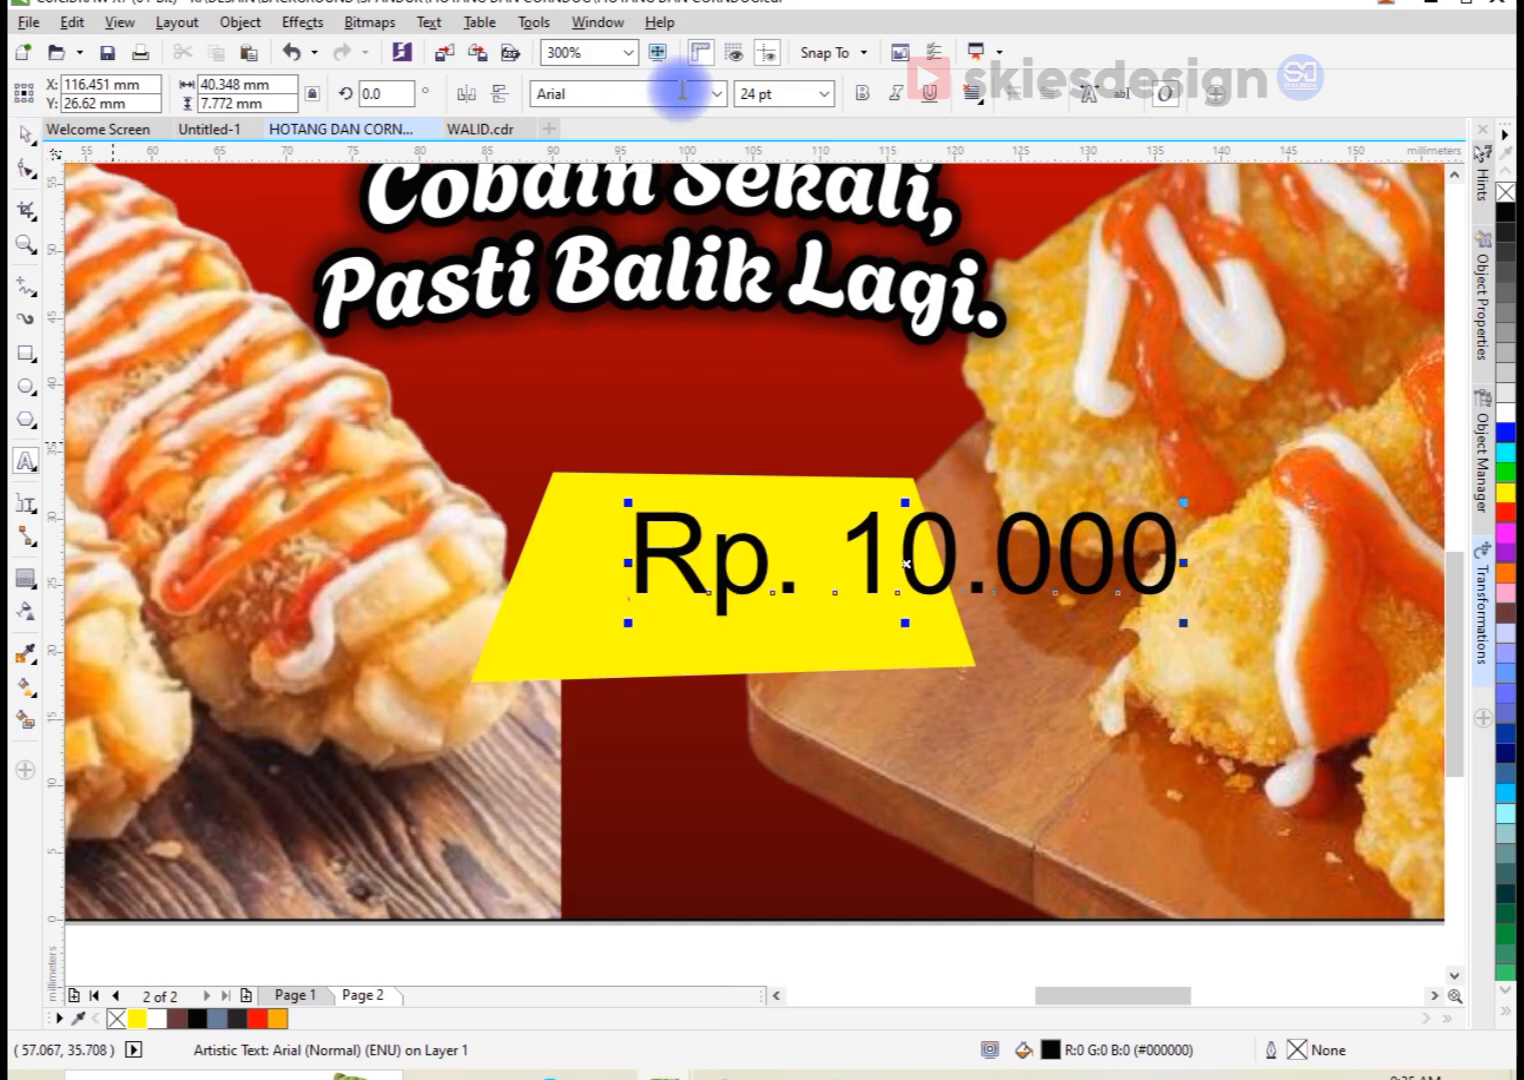
Step: Change the price text's font to Impact and scale it to about 26.2 mm wide, placed inside the yellow trapezoid
{"action": "left_click", "coordinate": [717, 93]}
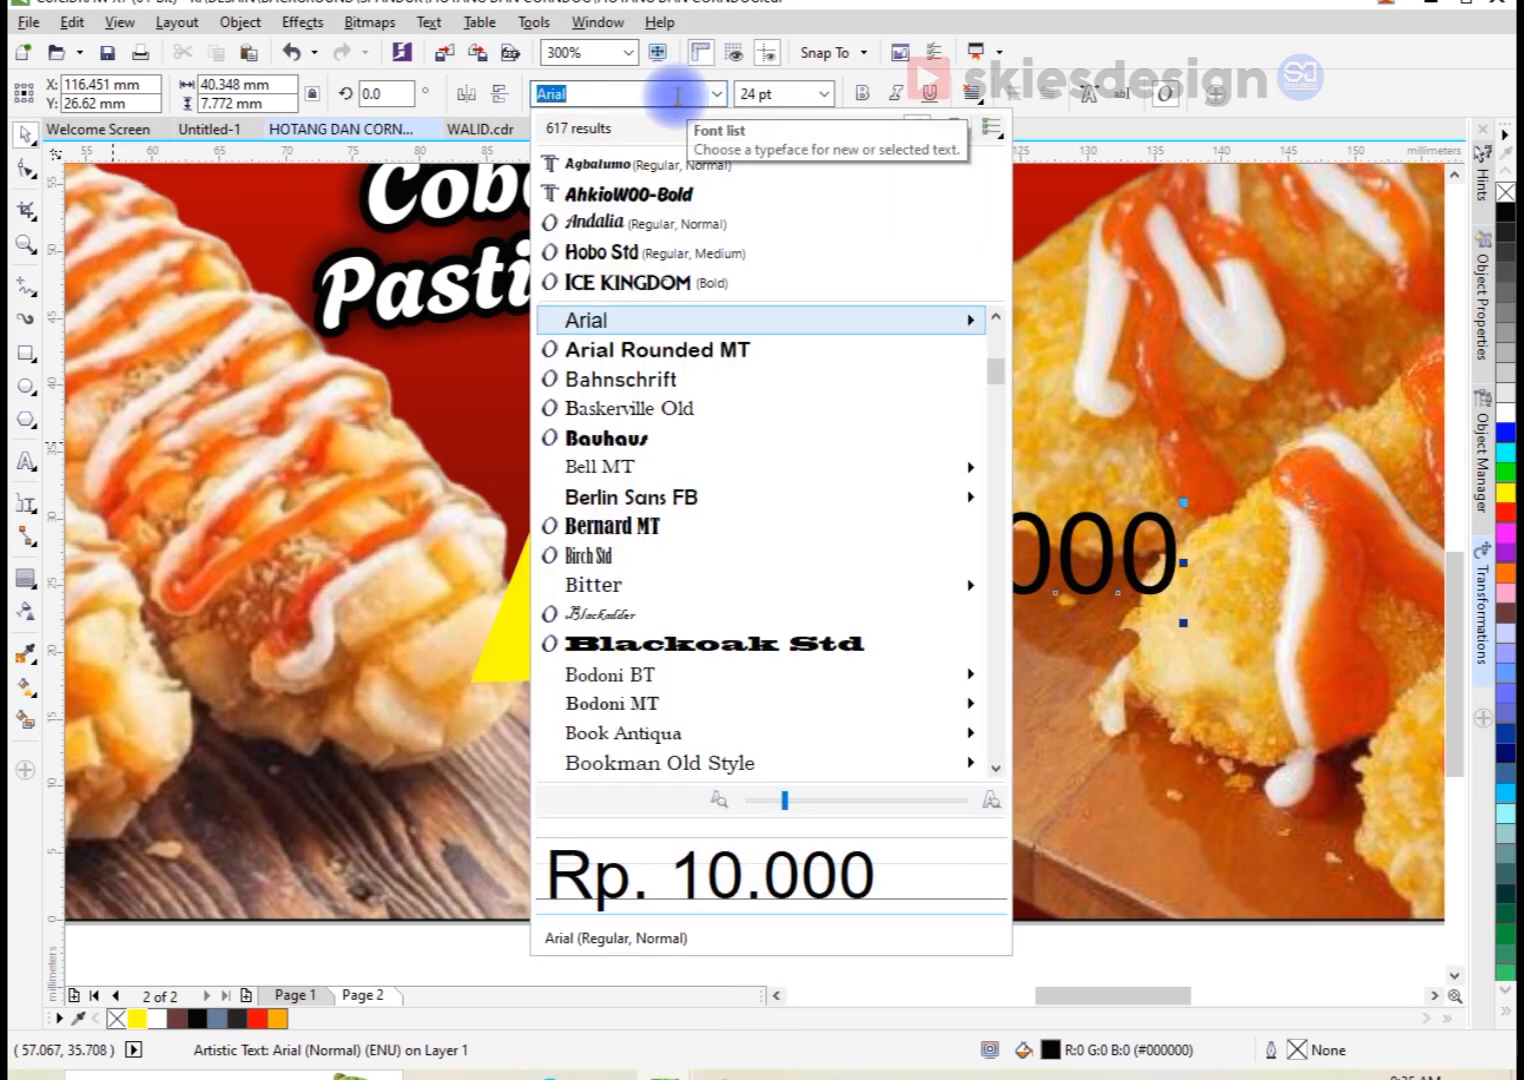
{"action": "type", "text": "im"}
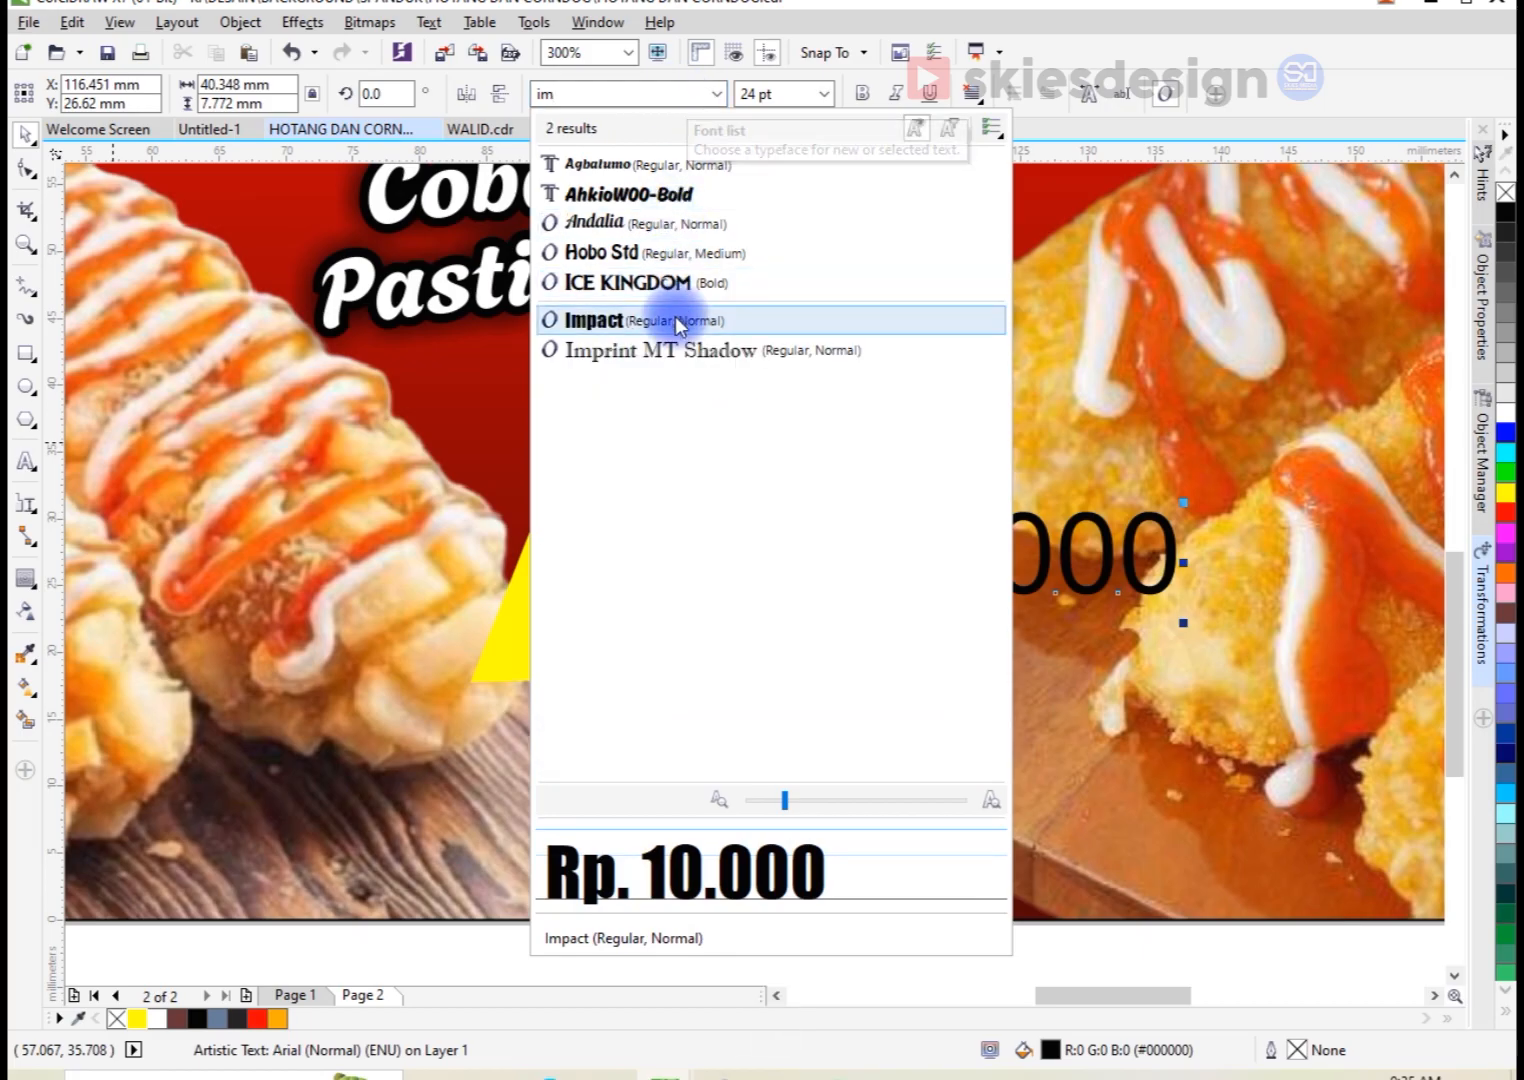
{"action": "left_click", "coordinate": [672, 315]}
{"action": "left_click_drag", "start_coordinate": [740, 532], "coordinate": [673, 570]}
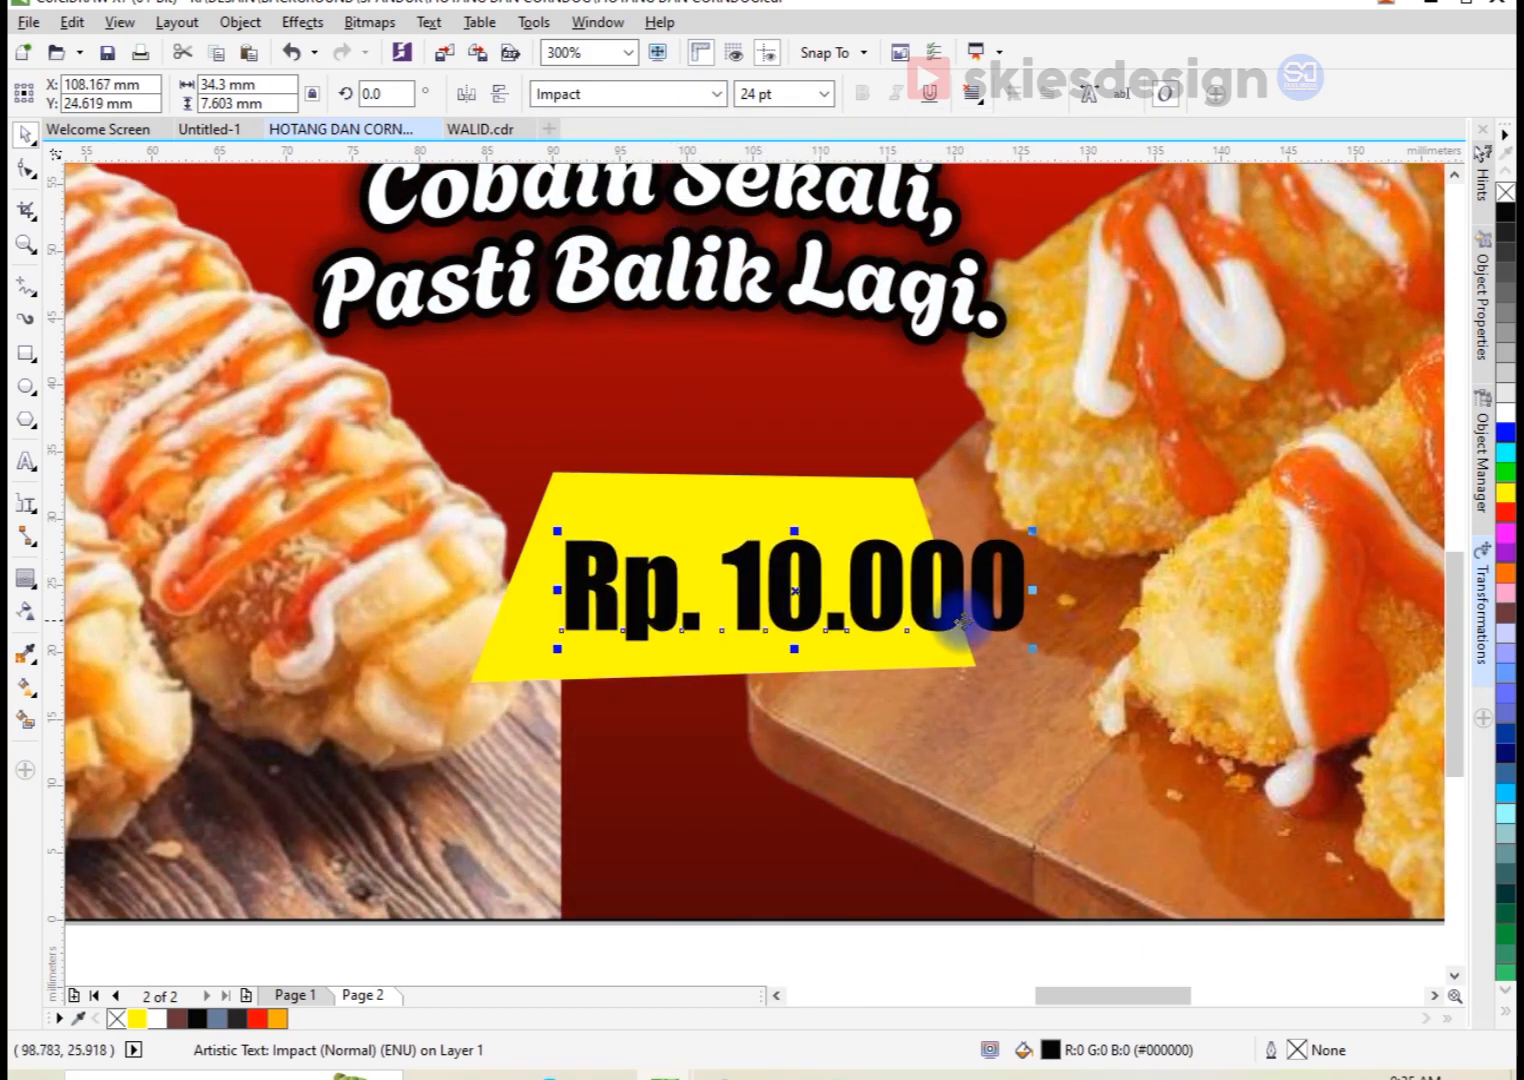
{"action": "left_click_drag", "start_coordinate": [1032, 648], "coordinate": [918, 647]}
Step: Widen the yellow trapezoid behind the price to about 39.5 mm
{"action": "left_click", "coordinate": [953, 613]}
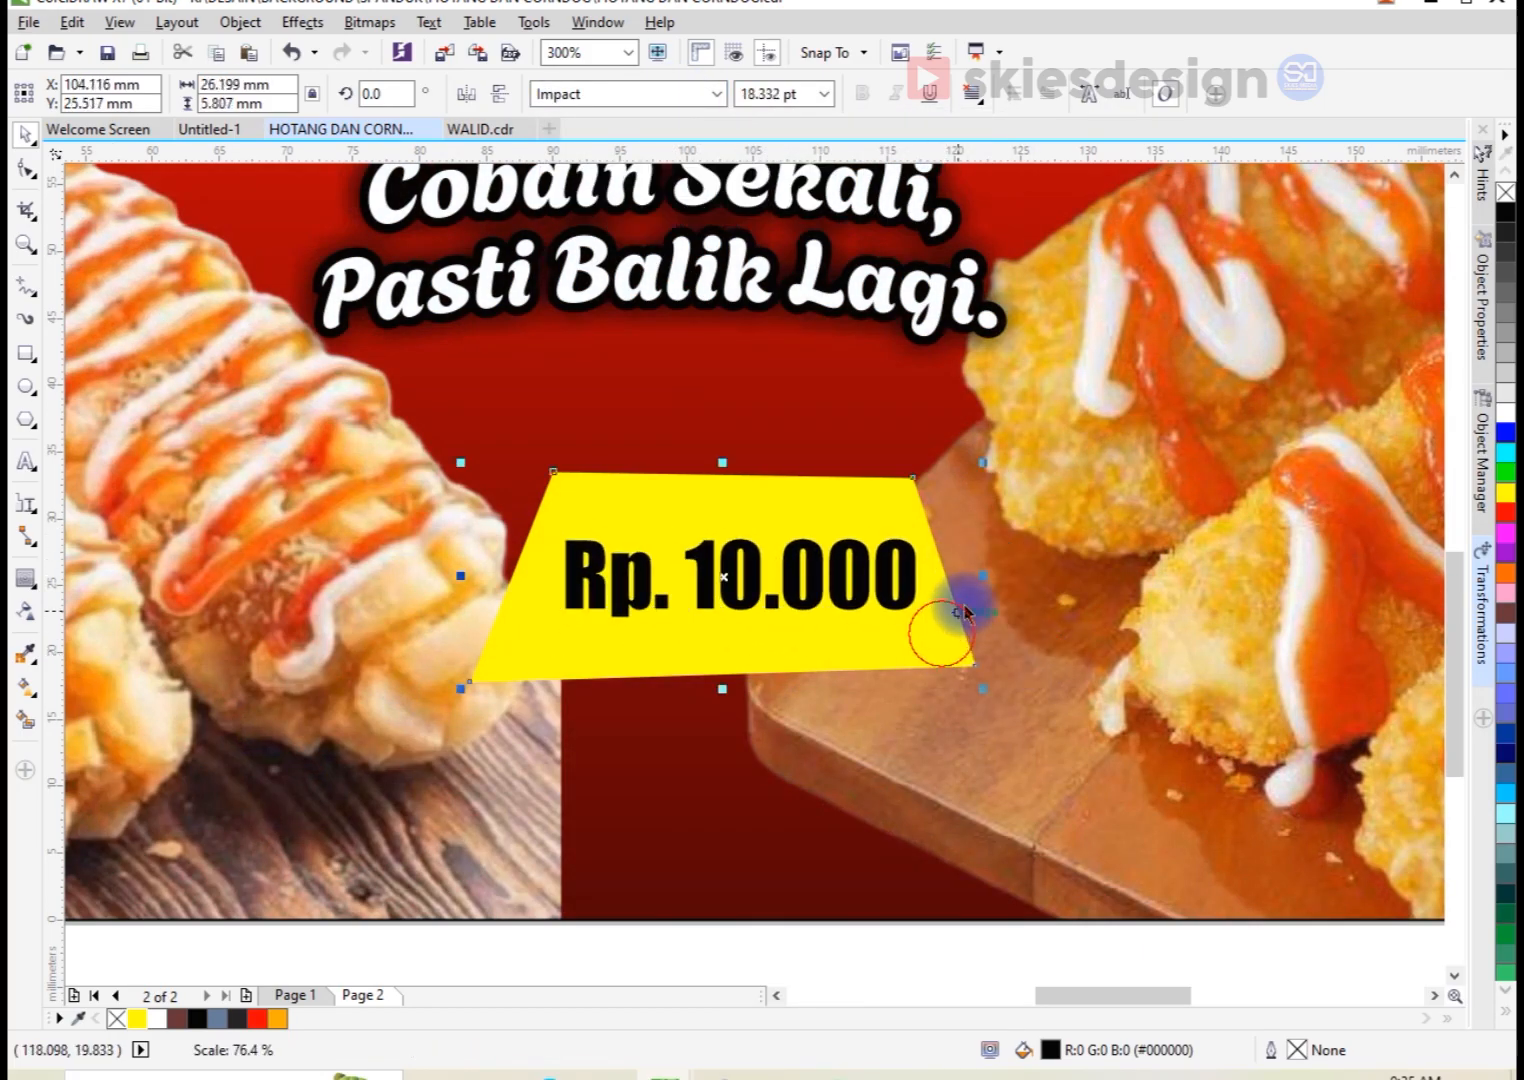
{"action": "left_click_drag", "start_coordinate": [987, 579], "coordinate": [1009, 580]}
{"action": "scroll", "coordinate": [575, 586], "scroll_direction": "up", "scroll_amount": 3}
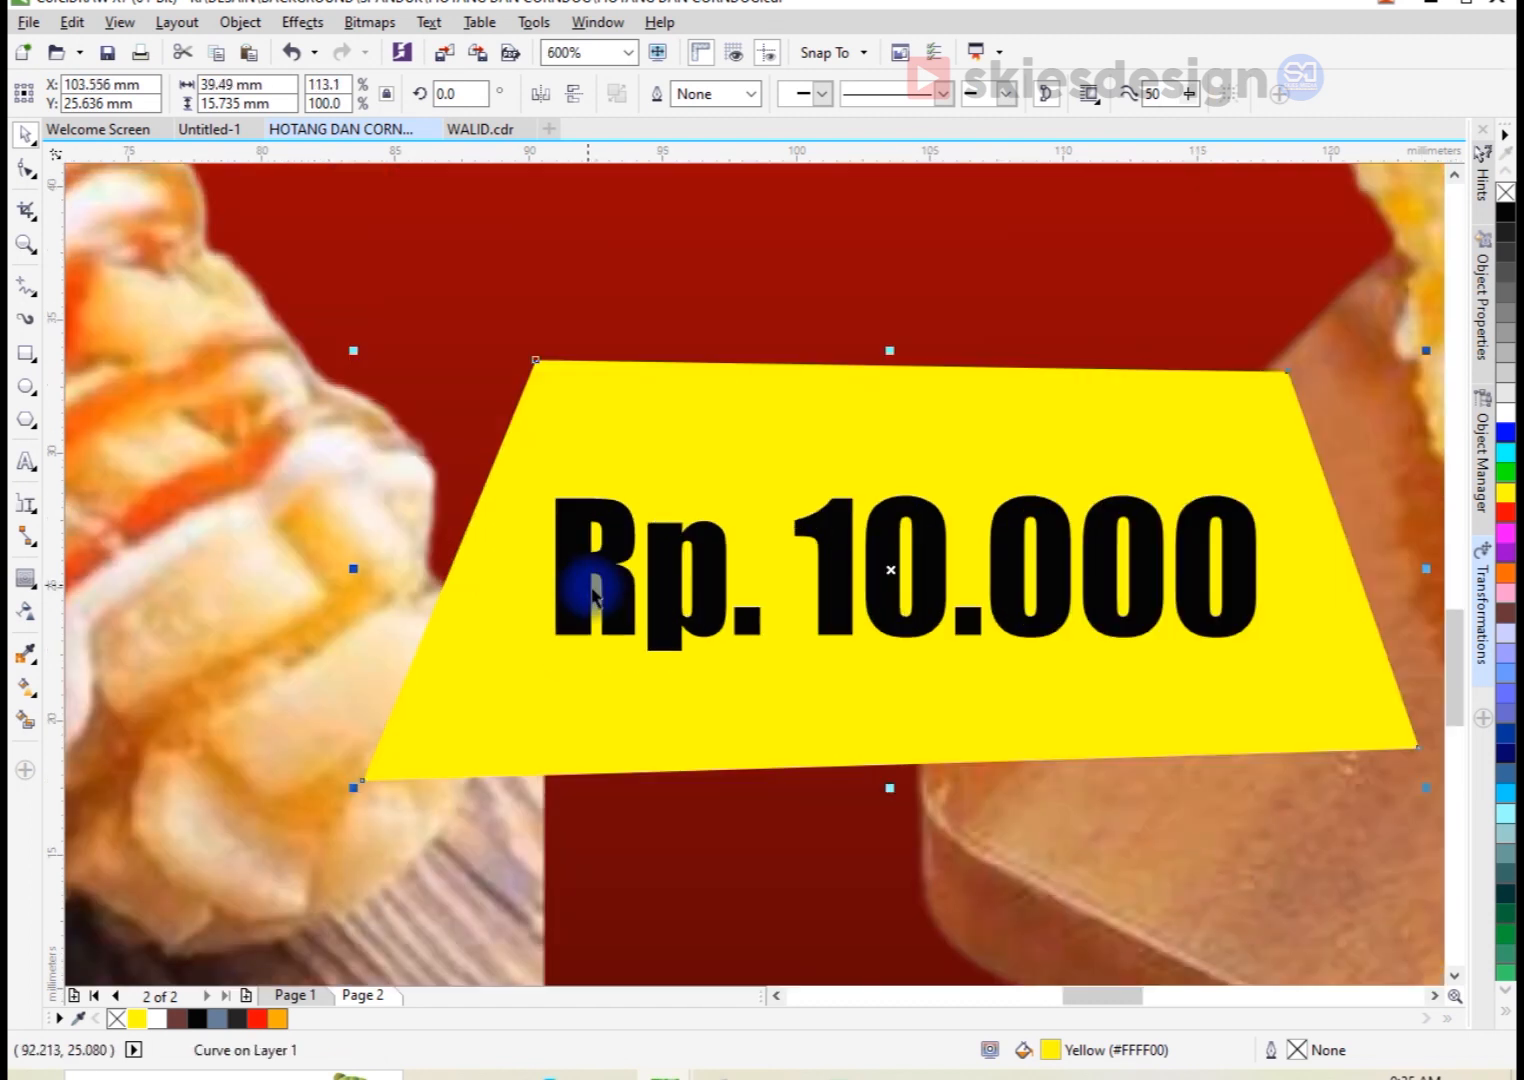
Step: Move the price text lower inside the yellow trapezoid
{"action": "left_click", "coordinate": [595, 572]}
{"action": "left_click_drag", "start_coordinate": [595, 572], "coordinate": [544, 646]}
{"action": "scroll", "coordinate": [680, 459], "scroll_direction": "down", "scroll_amount": 3}
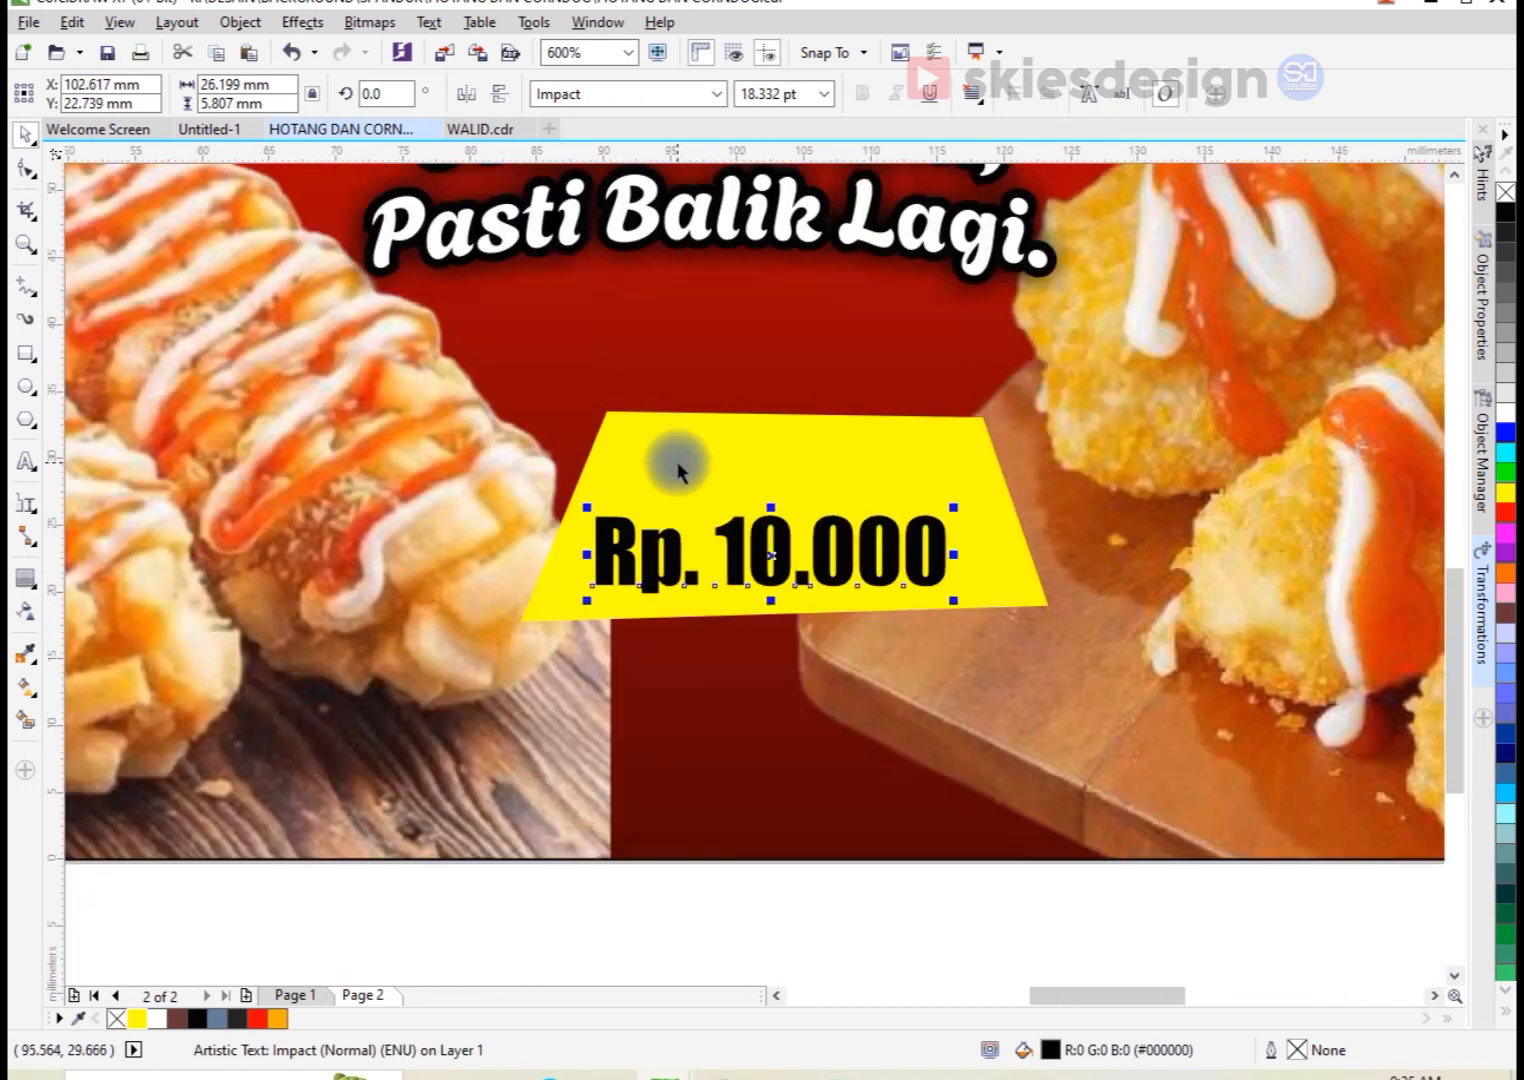
Step: Add an outward contour around the yellow trapezoid and break it apart into a separate shape
{"action": "left_click", "coordinate": [687, 462]}
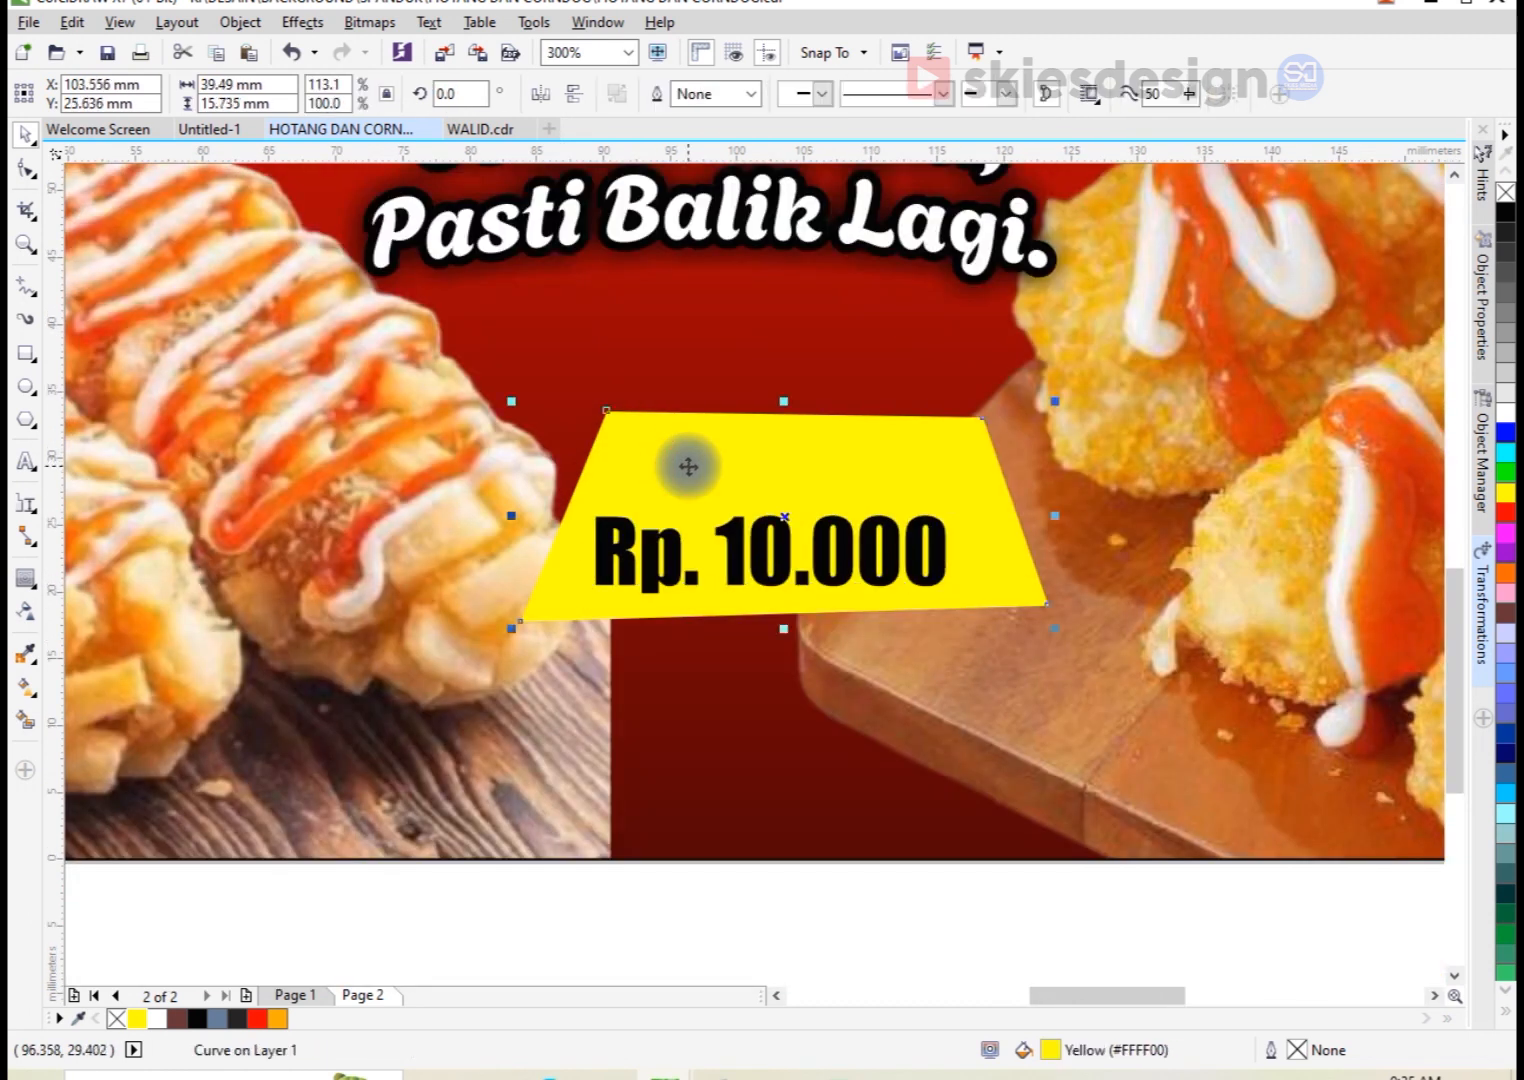
{"action": "left_click", "coordinate": [26, 578]}
{"action": "scroll", "coordinate": [612, 418], "scroll_direction": "up", "scroll_amount": 3}
{"action": "left_click_drag", "start_coordinate": [605, 405], "coordinate": [601, 385]}
{"action": "right_click", "coordinate": [612, 392]}
{"action": "left_click", "coordinate": [690, 428]}
Step: Fill the separated contour shape behind the yellow trapezoid with red
{"action": "key", "text": "space"}
{"action": "left_click", "coordinate": [442, 837]}
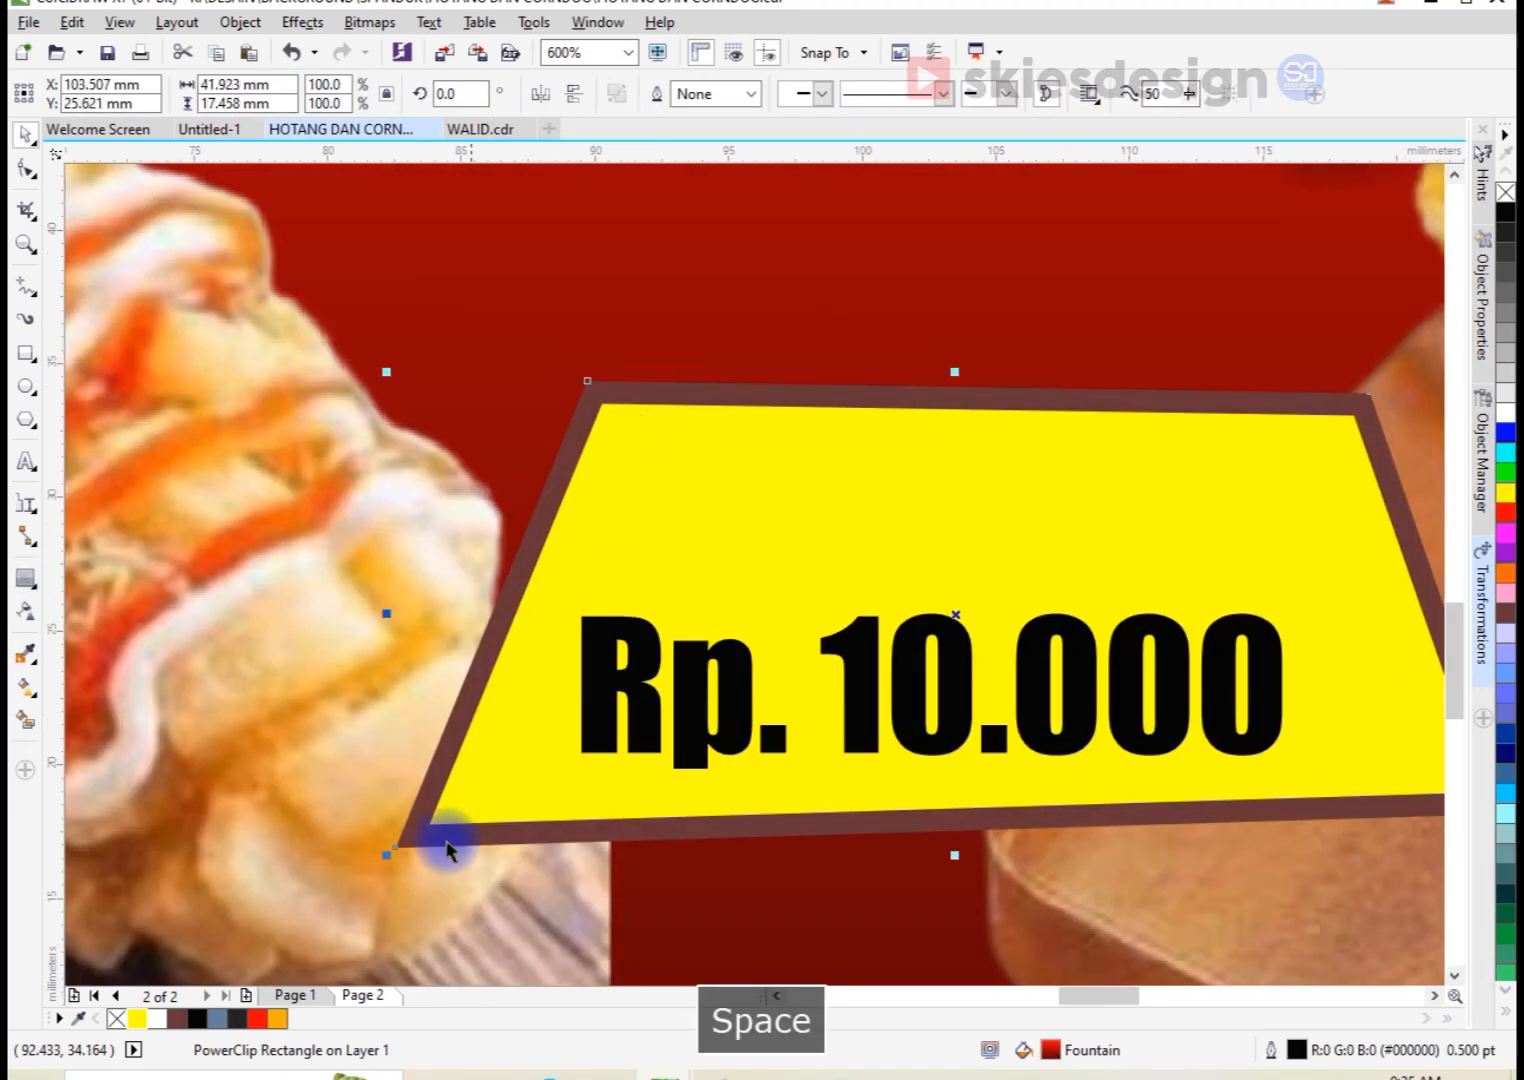
{"action": "left_click", "coordinate": [259, 1017]}
Step: Extrude the red trapezoid downward with a depth of 20 and shade the extrusion from red to black
{"action": "scroll", "coordinate": [643, 484], "scroll_direction": "down", "scroll_amount": 3}
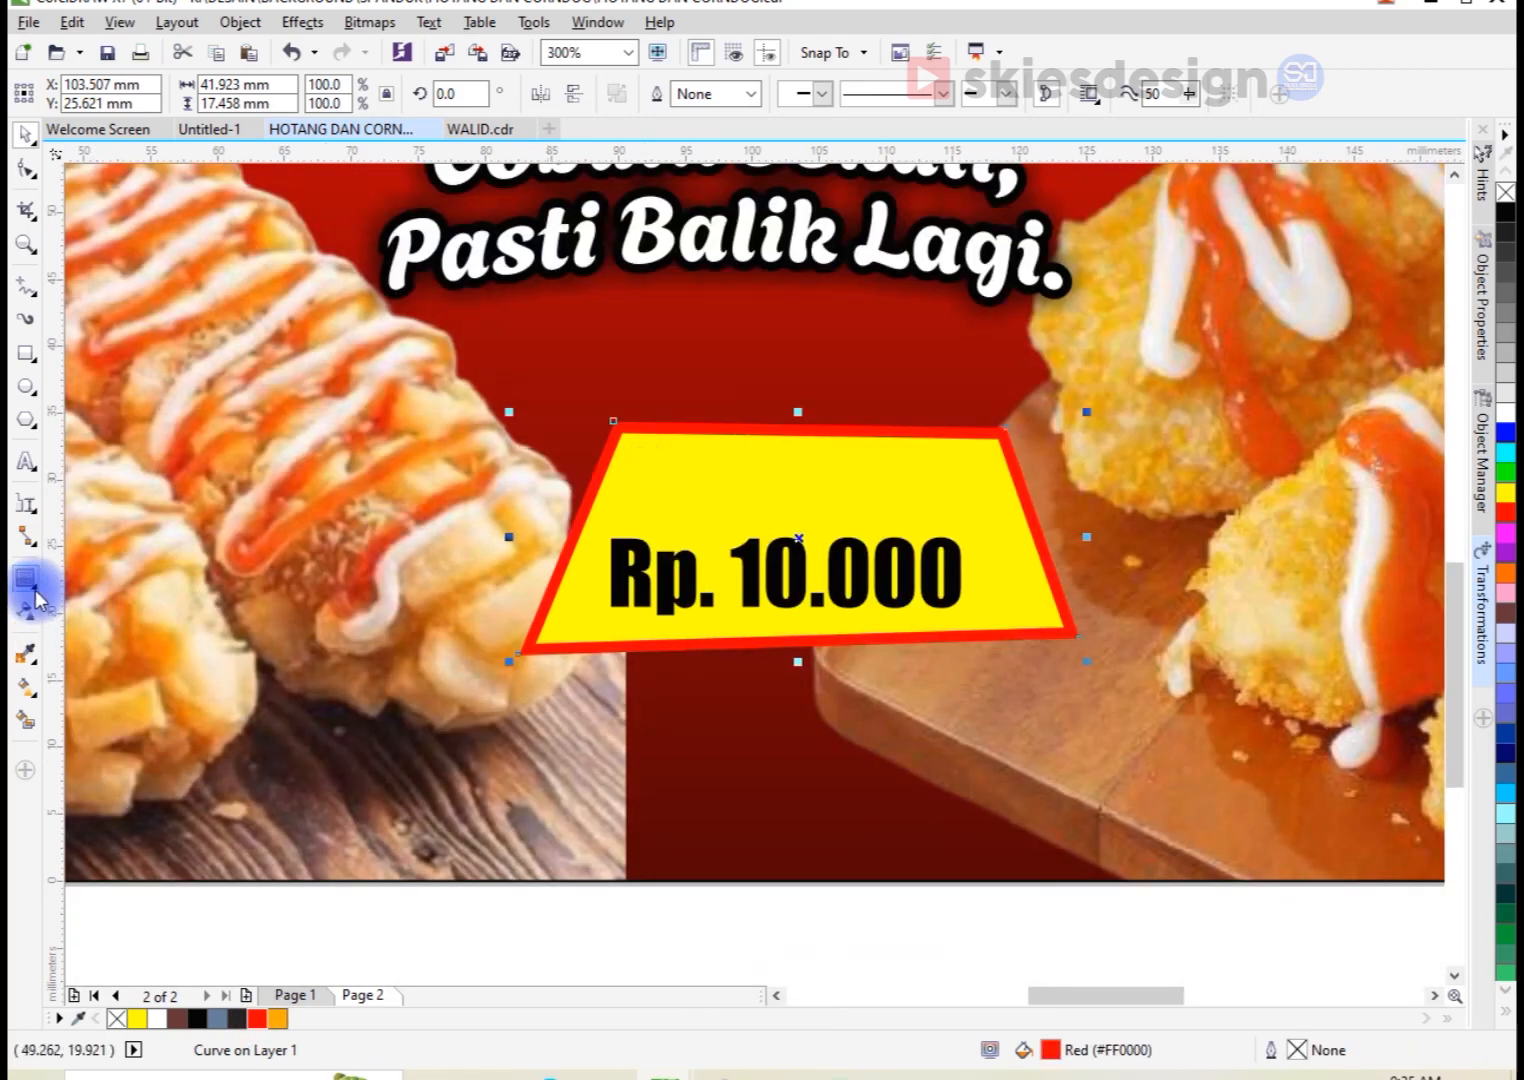
{"action": "left_click", "coordinate": [30, 585]}
{"action": "left_click", "coordinate": [122, 710]}
{"action": "left_click_drag", "start_coordinate": [840, 648], "coordinate": [825, 767]}
{"action": "left_click", "coordinate": [918, 94]}
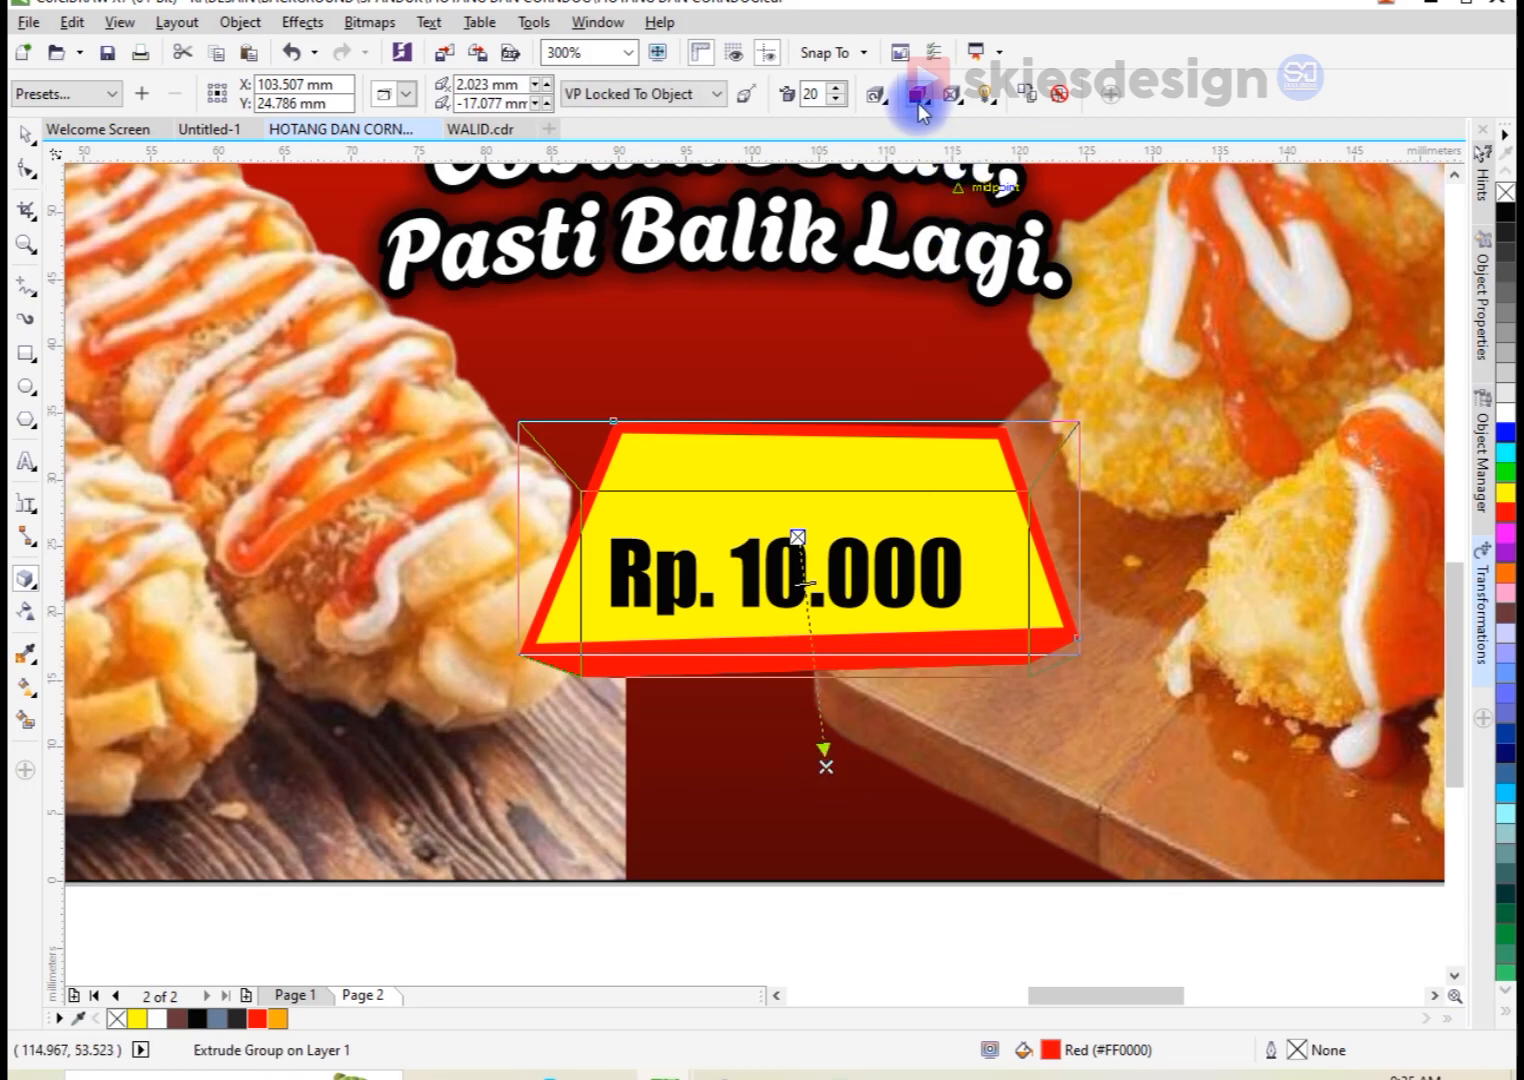
{"action": "left_click", "coordinate": [1014, 176]}
{"action": "left_click", "coordinate": [1045, 525]}
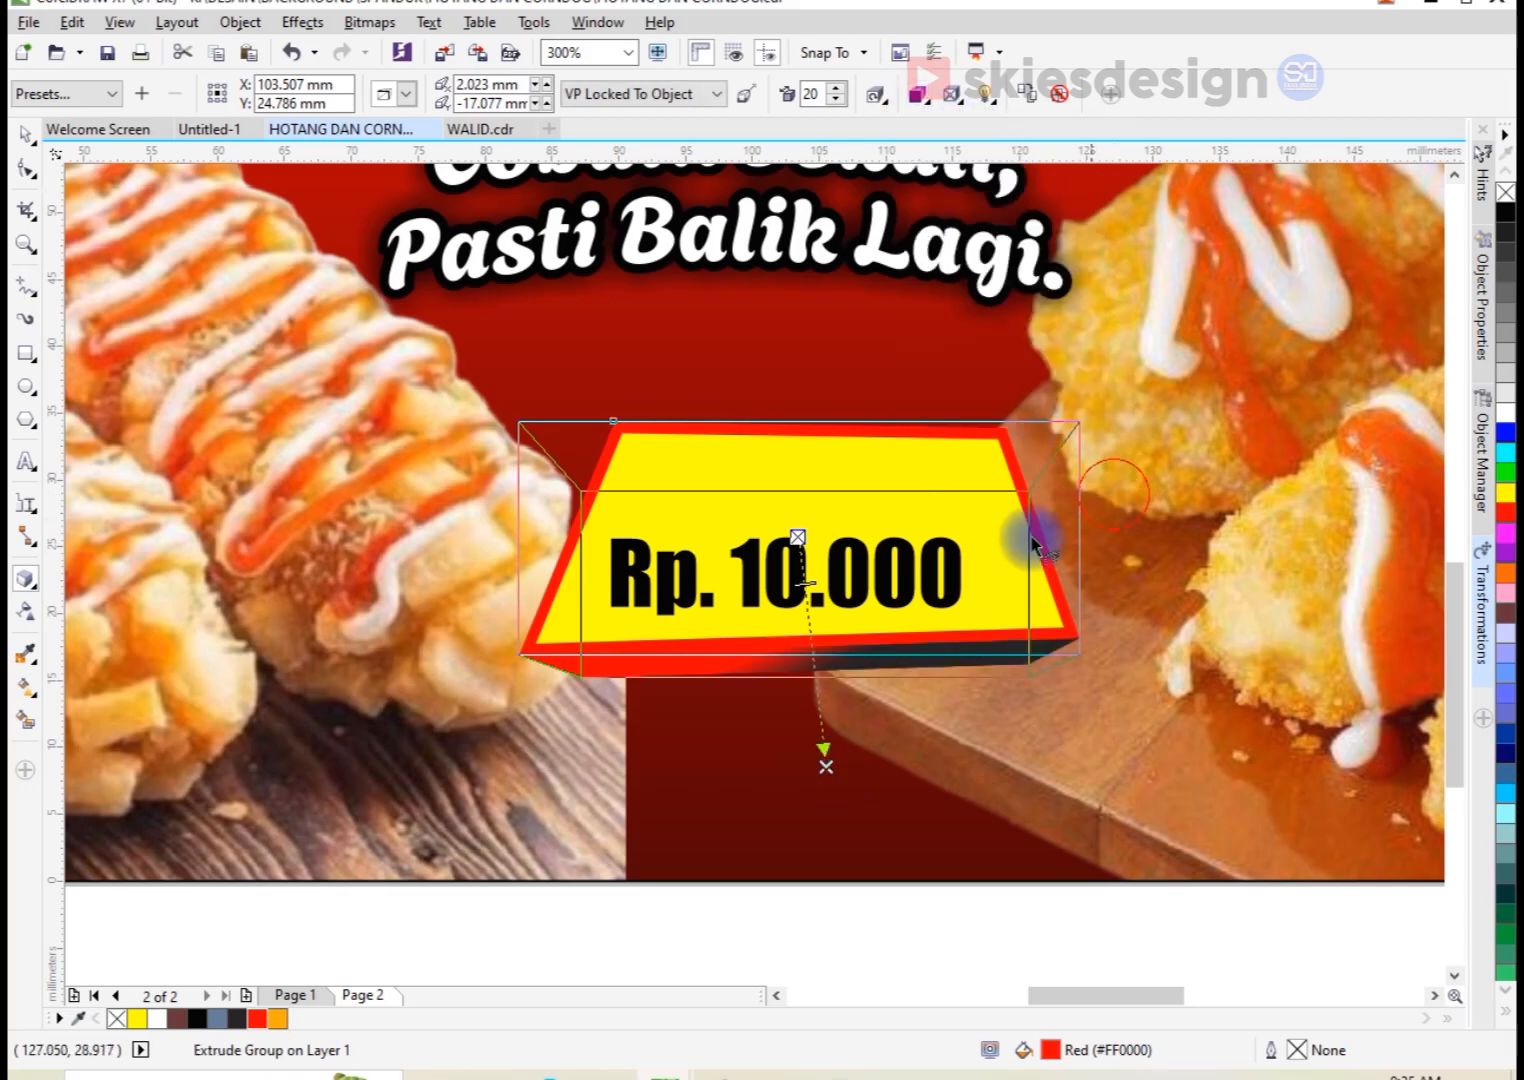
{"action": "left_click", "coordinate": [25, 128]}
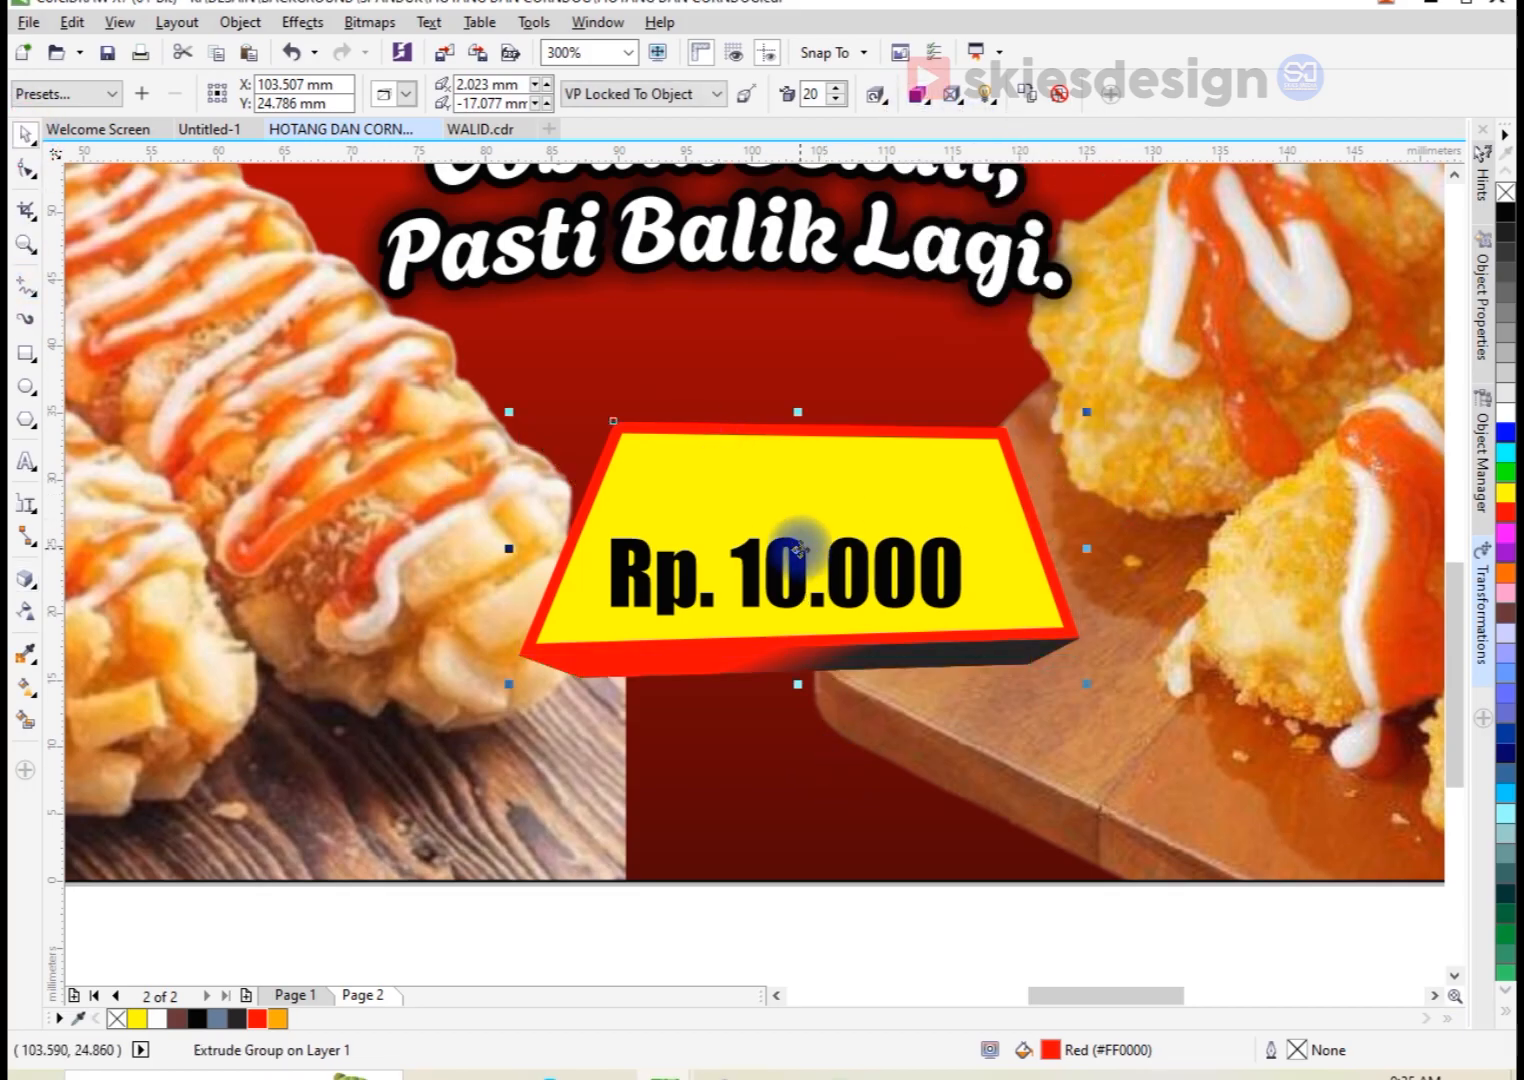
Step: Apply an Envelope to the price text and delete its intermediate nodes, keeping only the corner nodes
{"action": "left_click", "coordinate": [778, 556]}
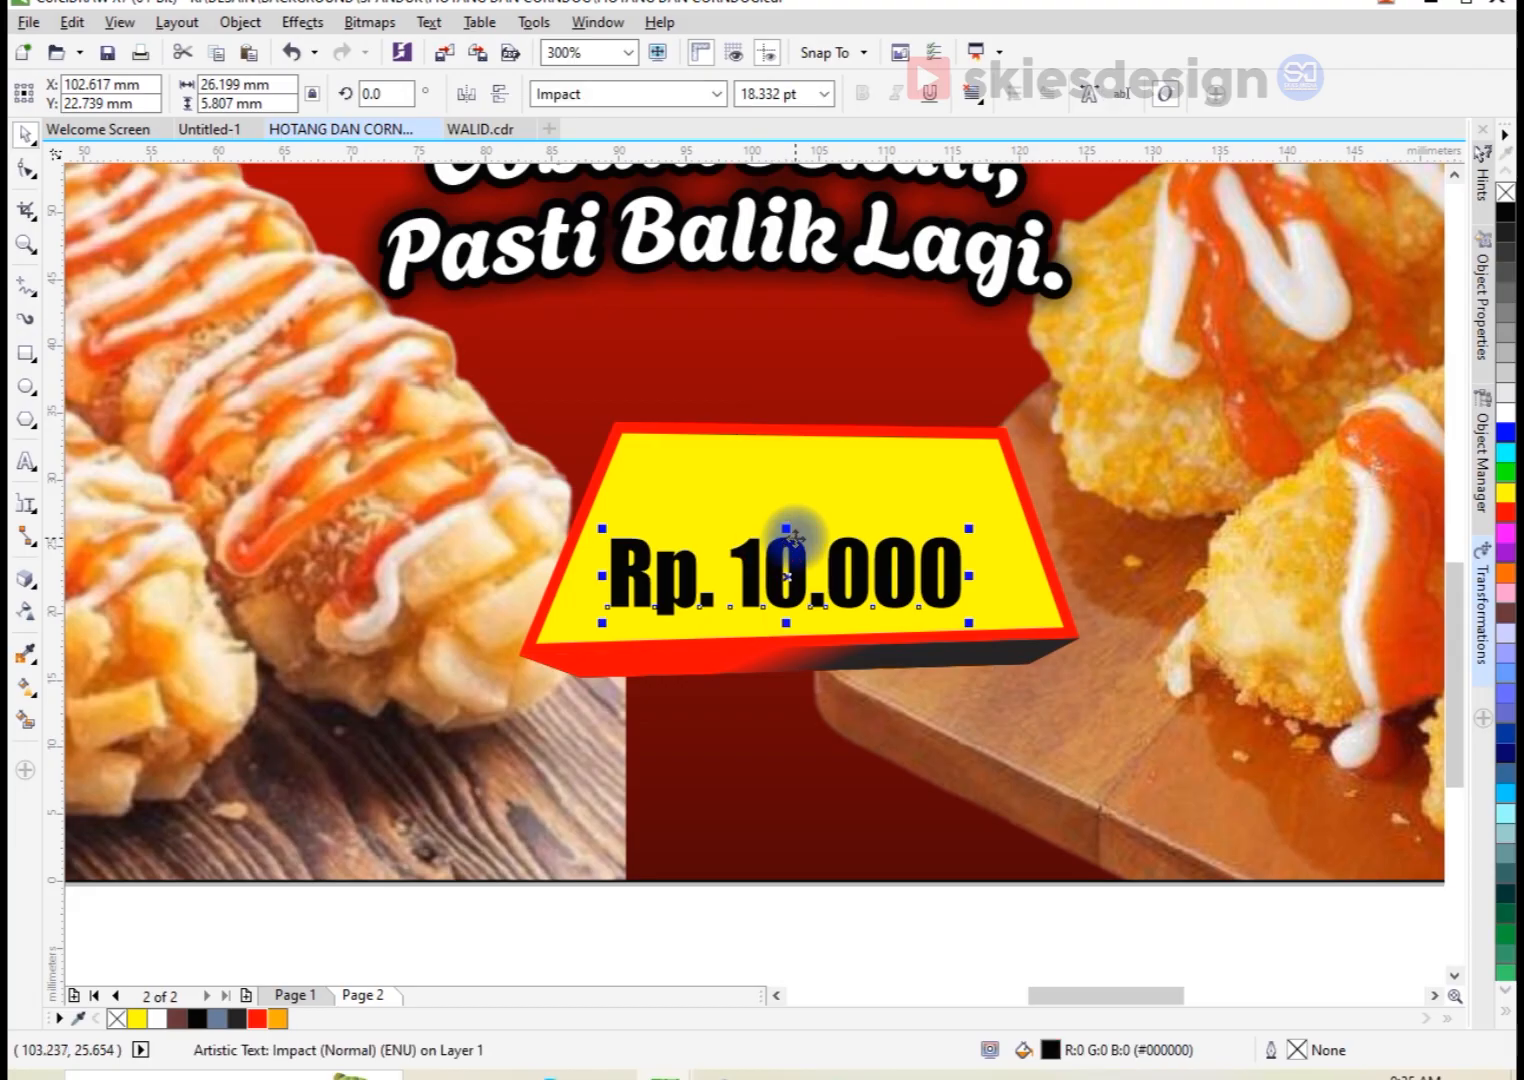
{"action": "left_click", "coordinate": [37, 597]}
{"action": "left_click", "coordinate": [115, 676]}
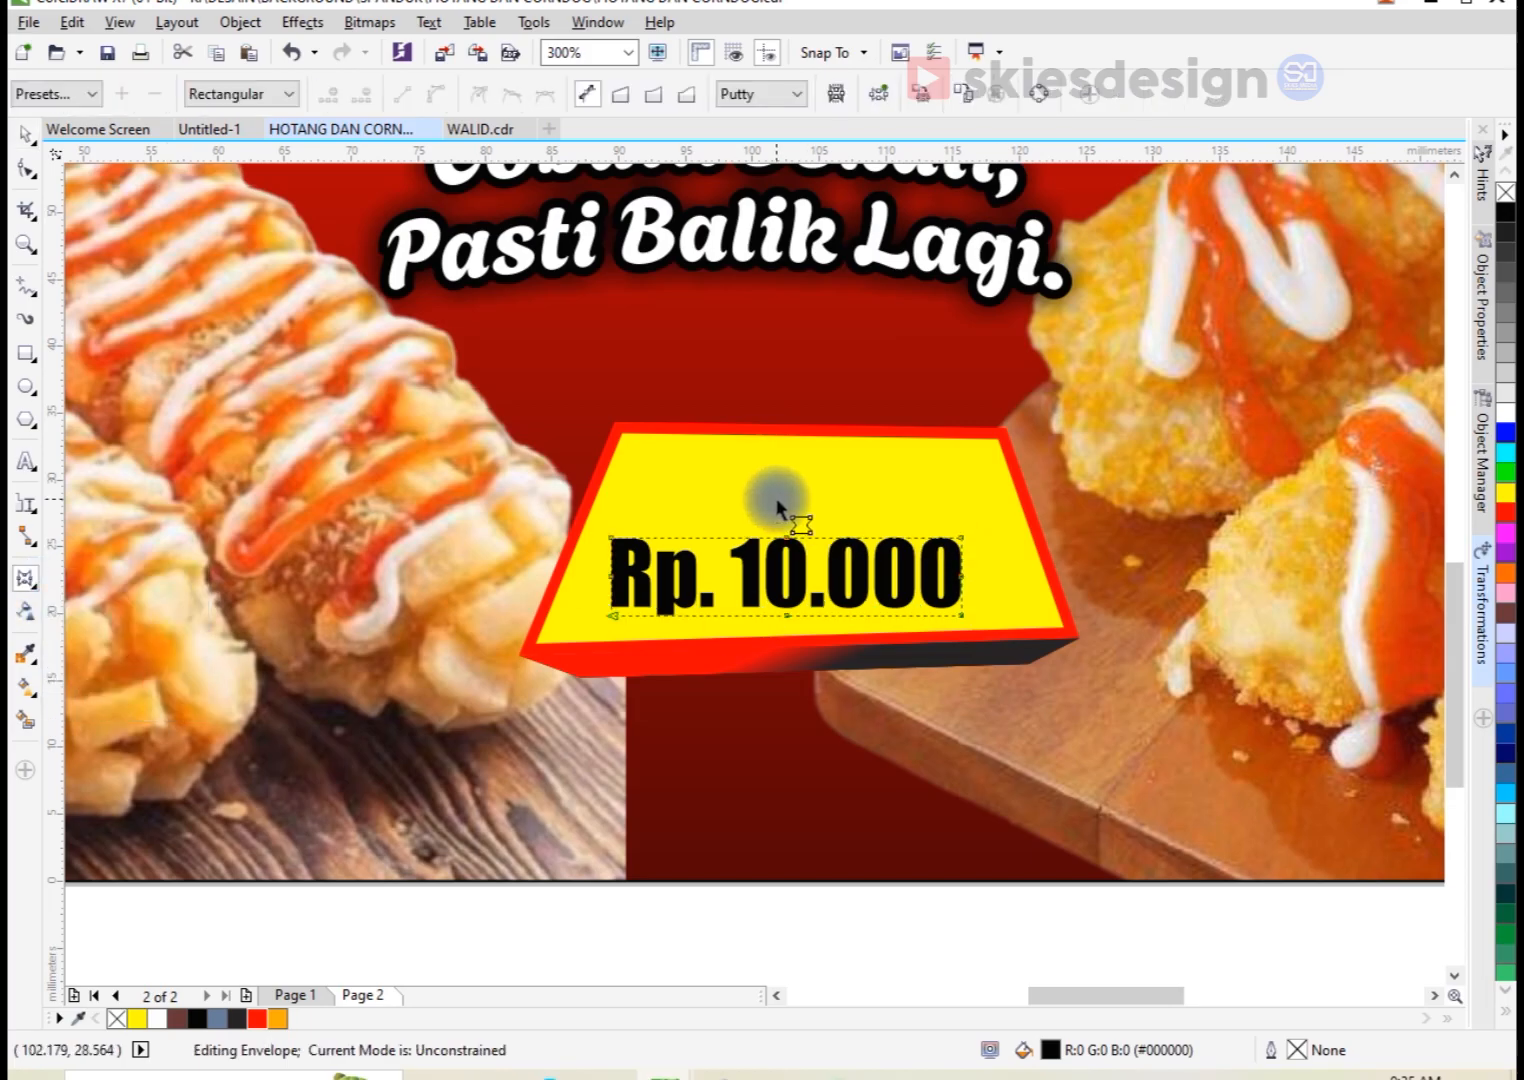
{"action": "key", "text": "Delete"}
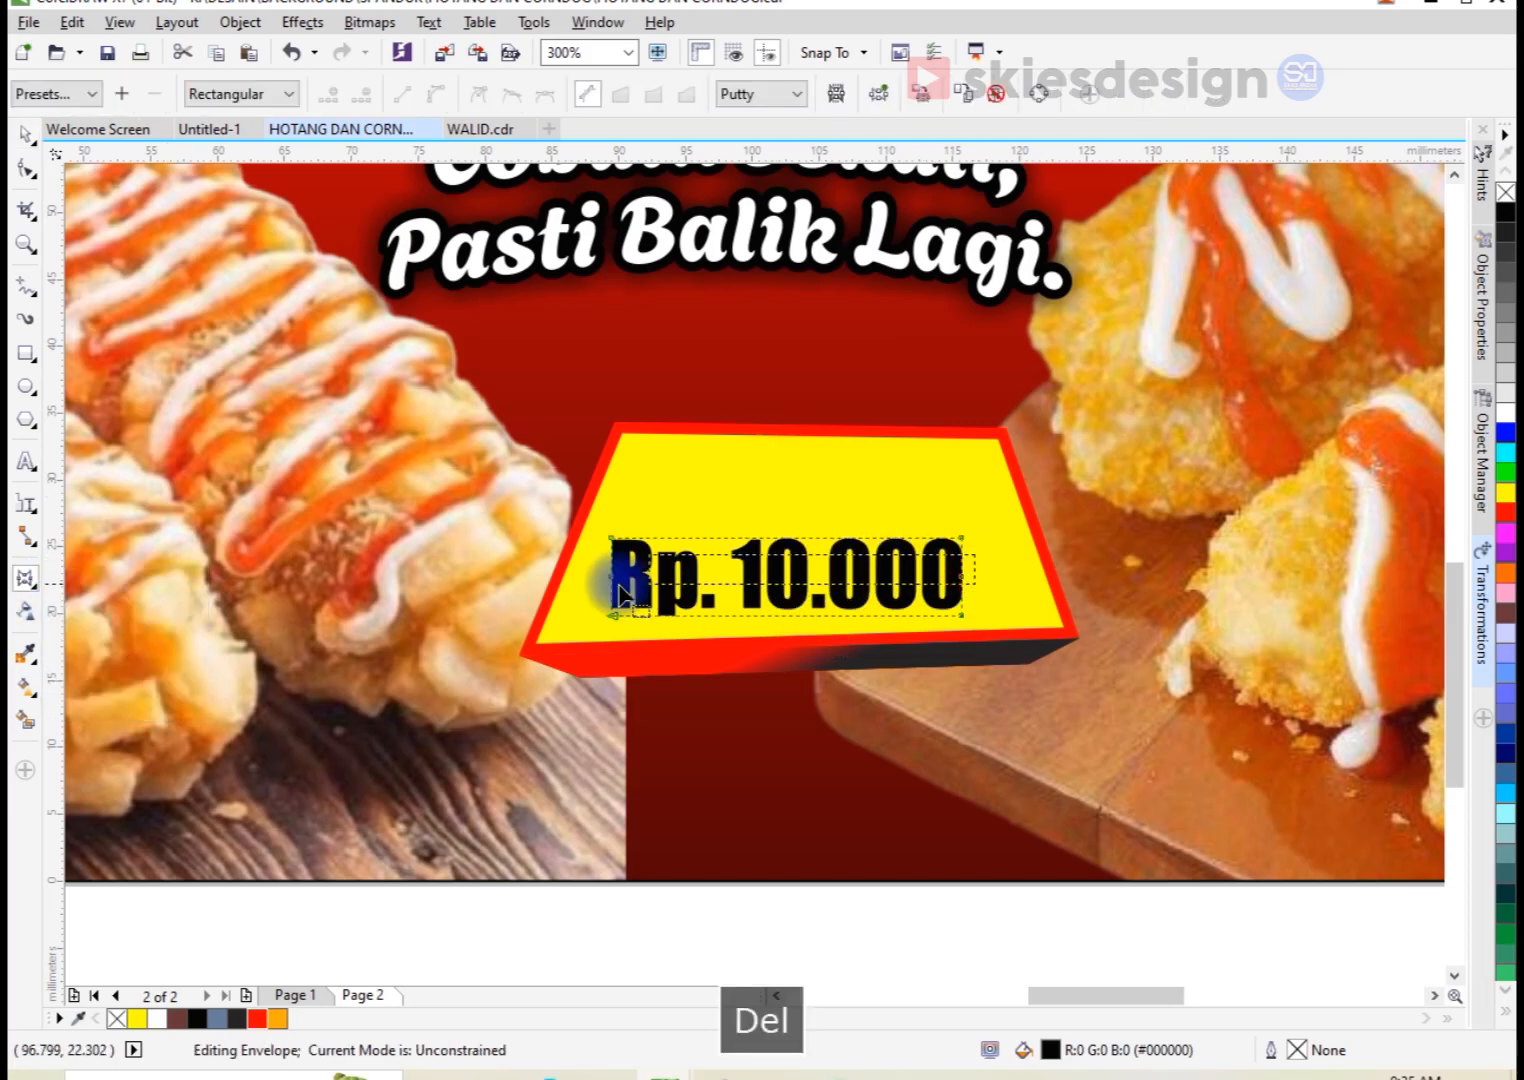
Step: Stretch the right side of the price text's envelope toward the trapezoid's right edge
{"action": "left_click", "coordinate": [962, 540]}
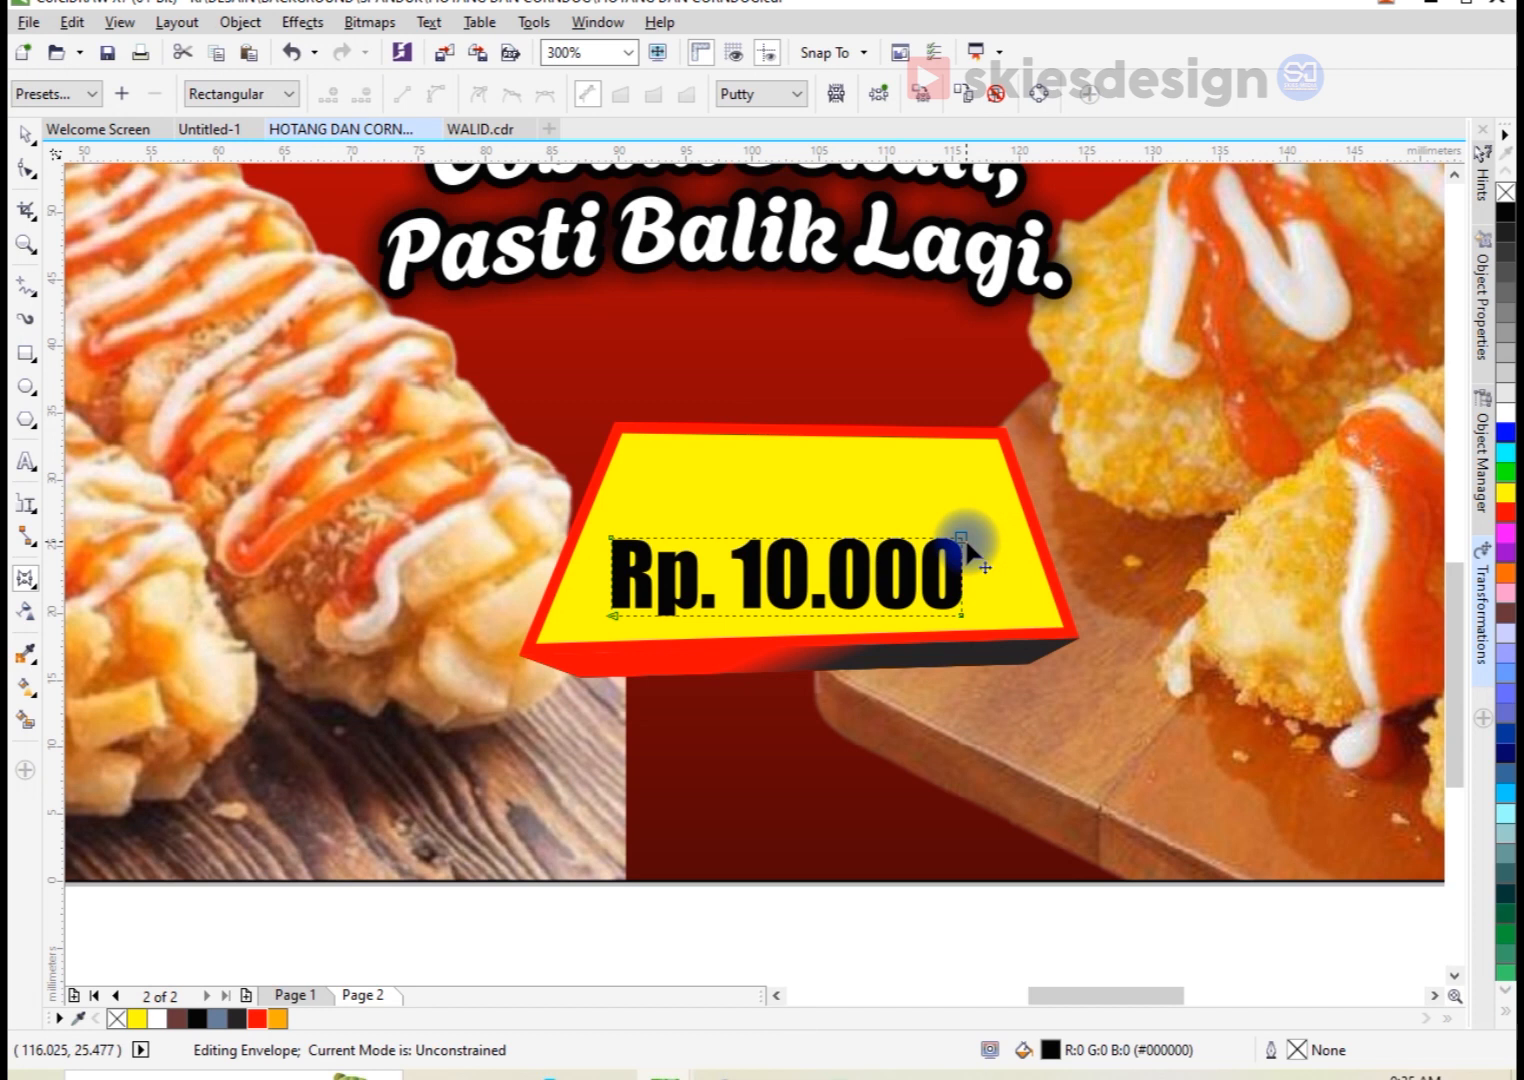
{"action": "left_click_drag", "start_coordinate": [962, 615], "coordinate": [1026, 616]}
{"action": "left_click_drag", "start_coordinate": [1027, 542], "coordinate": [583, 711]}
{"action": "key", "text": "ctrl+z"}
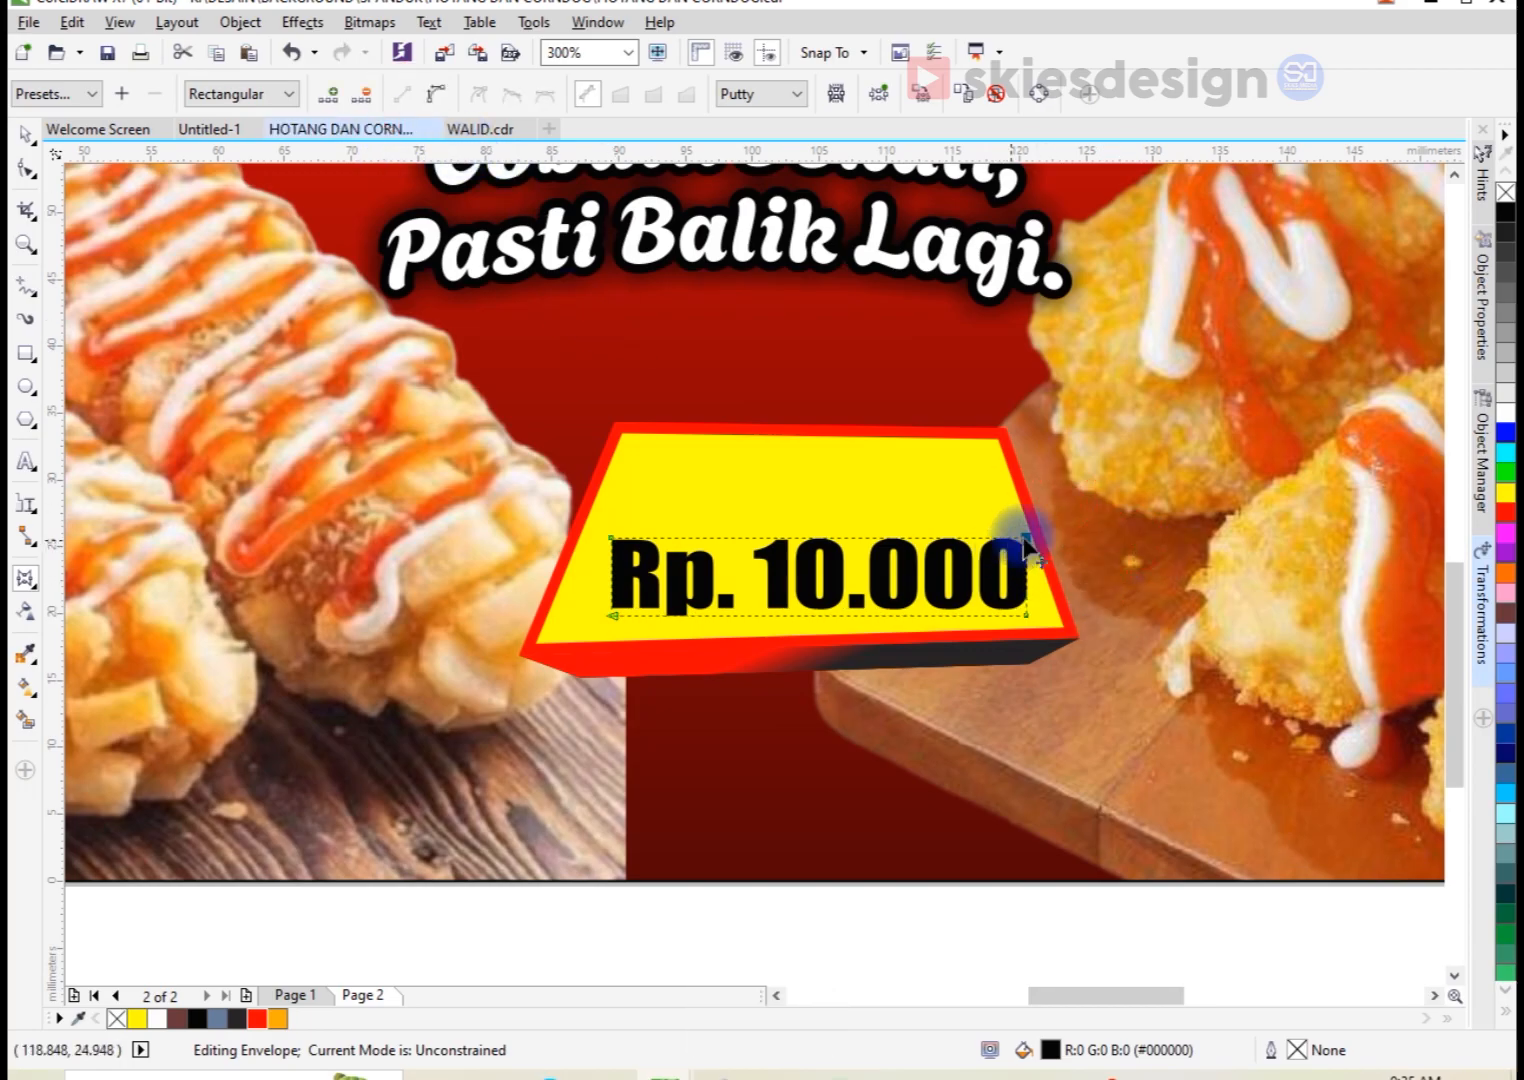
Step: Reposition the envelope's four corner nodes so the price text follows the outline of the yellow trapezoid
{"action": "left_click_drag", "start_coordinate": [1027, 535], "coordinate": [985, 457]}
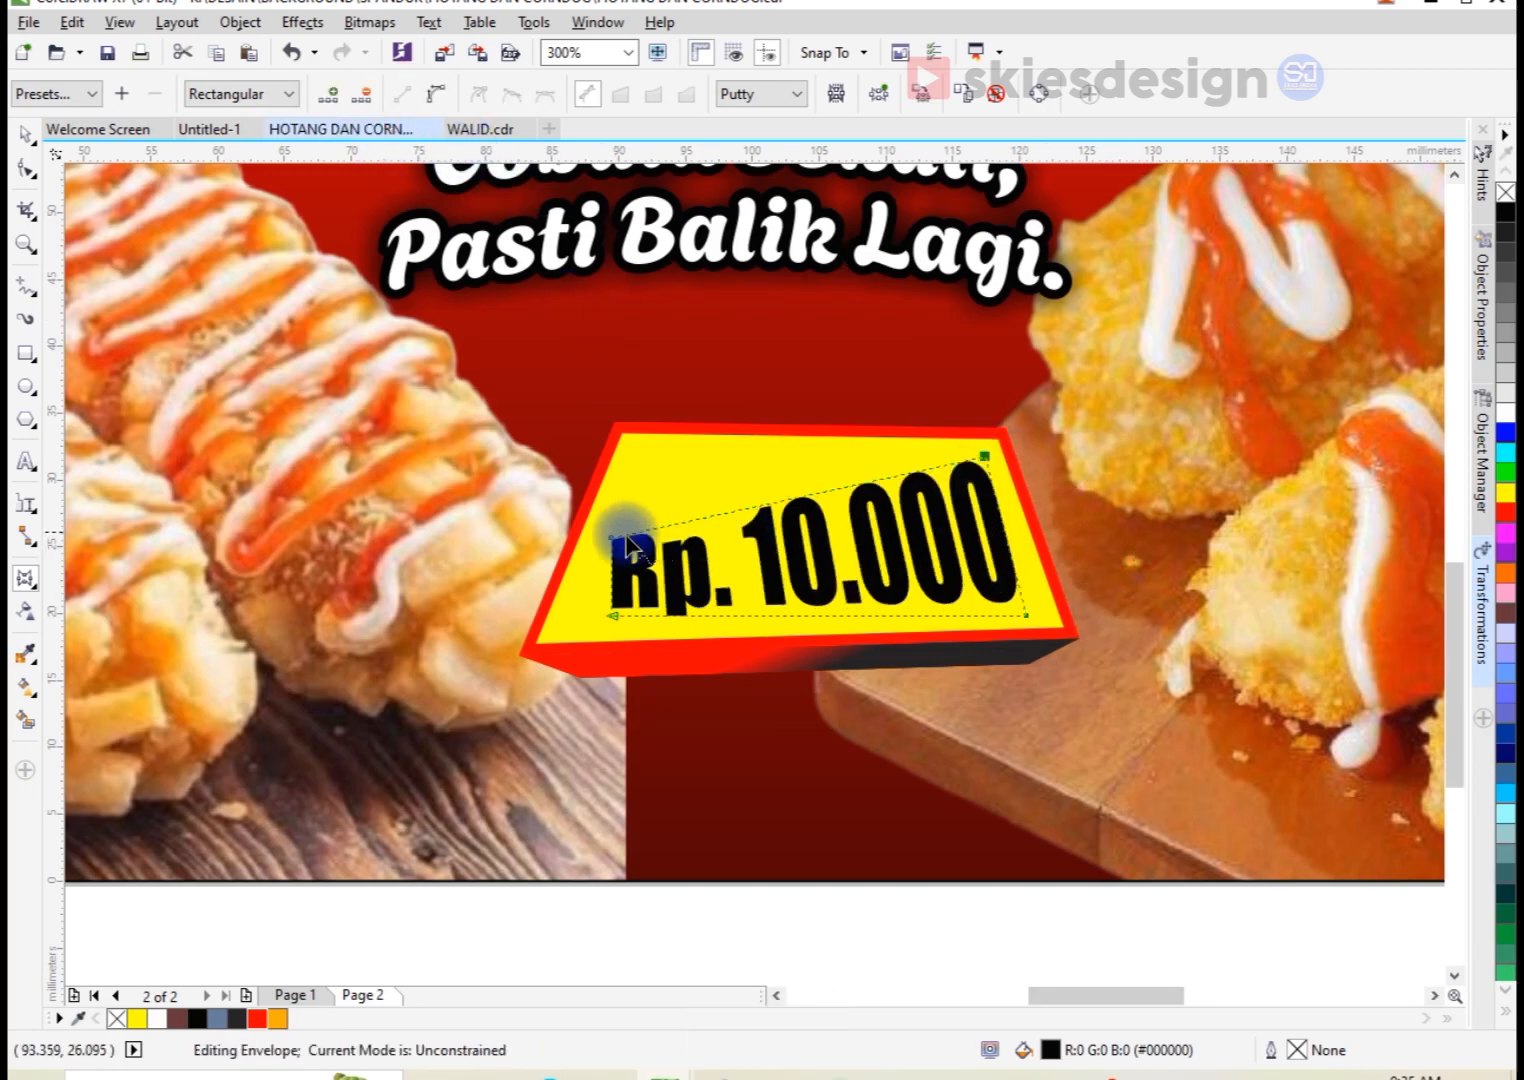
{"action": "left_click_drag", "start_coordinate": [611, 537], "coordinate": [631, 459]}
{"action": "left_click_drag", "start_coordinate": [603, 620], "coordinate": [567, 628]}
{"action": "left_click_drag", "start_coordinate": [1025, 615], "coordinate": [1021, 606]}
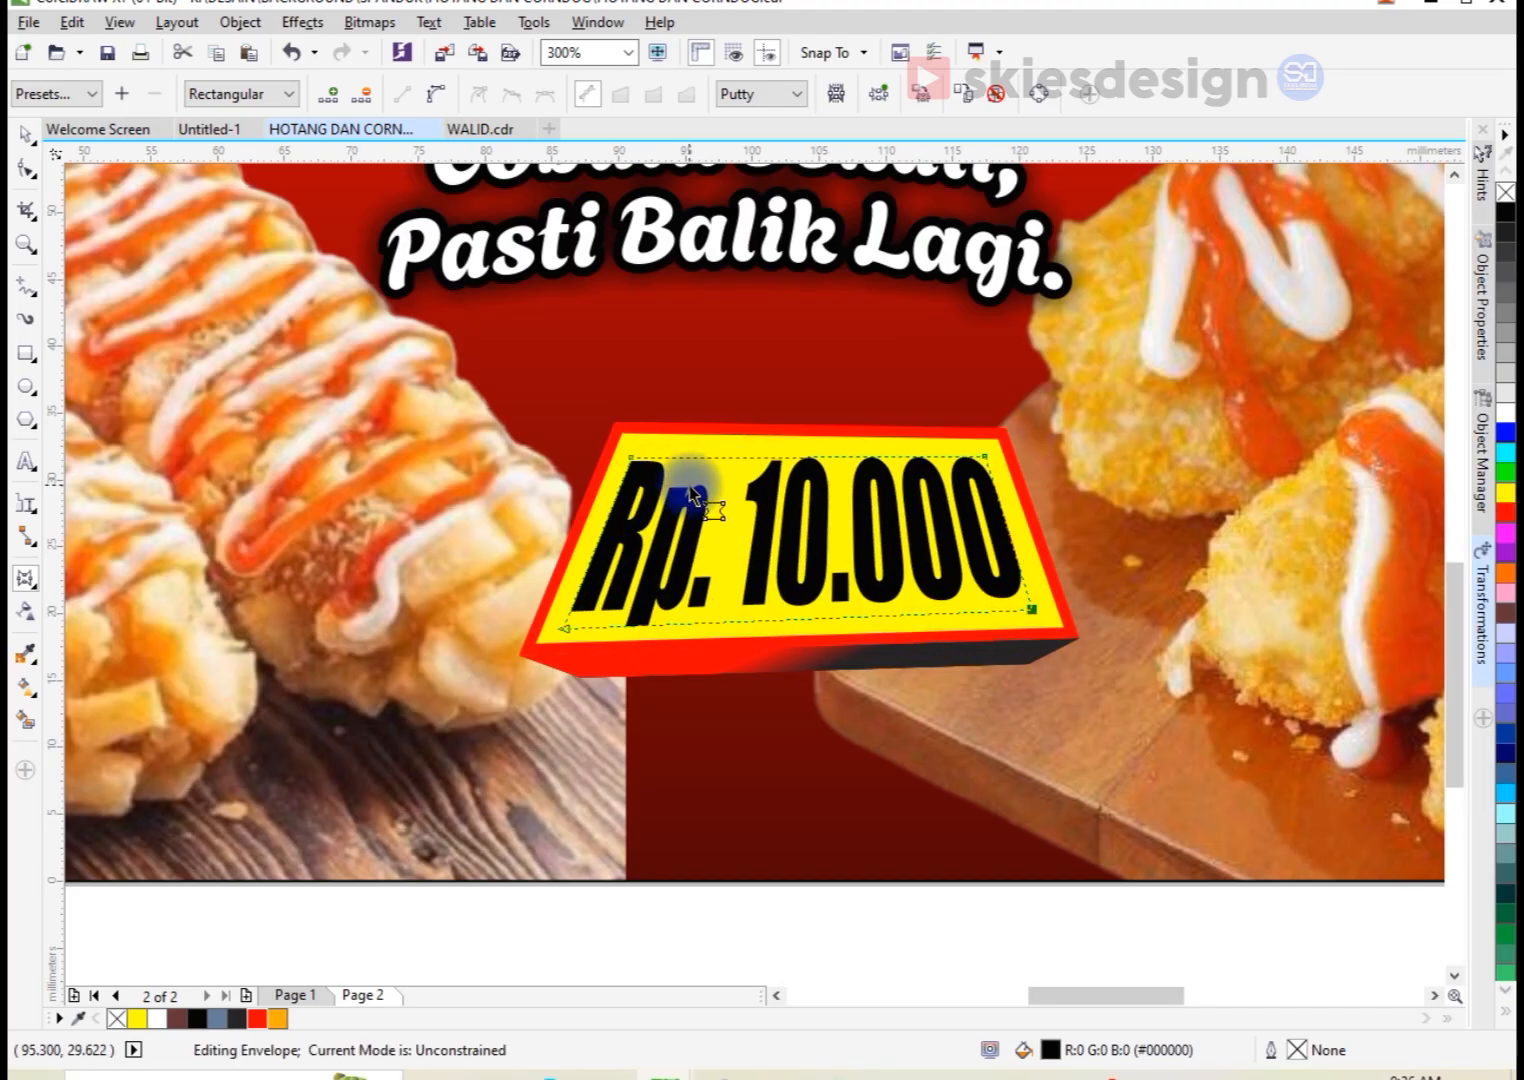
{"action": "scroll", "coordinate": [643, 470], "scroll_direction": "up", "scroll_amount": 2}
{"action": "left_click_drag", "start_coordinate": [606, 471], "coordinate": [604, 457]}
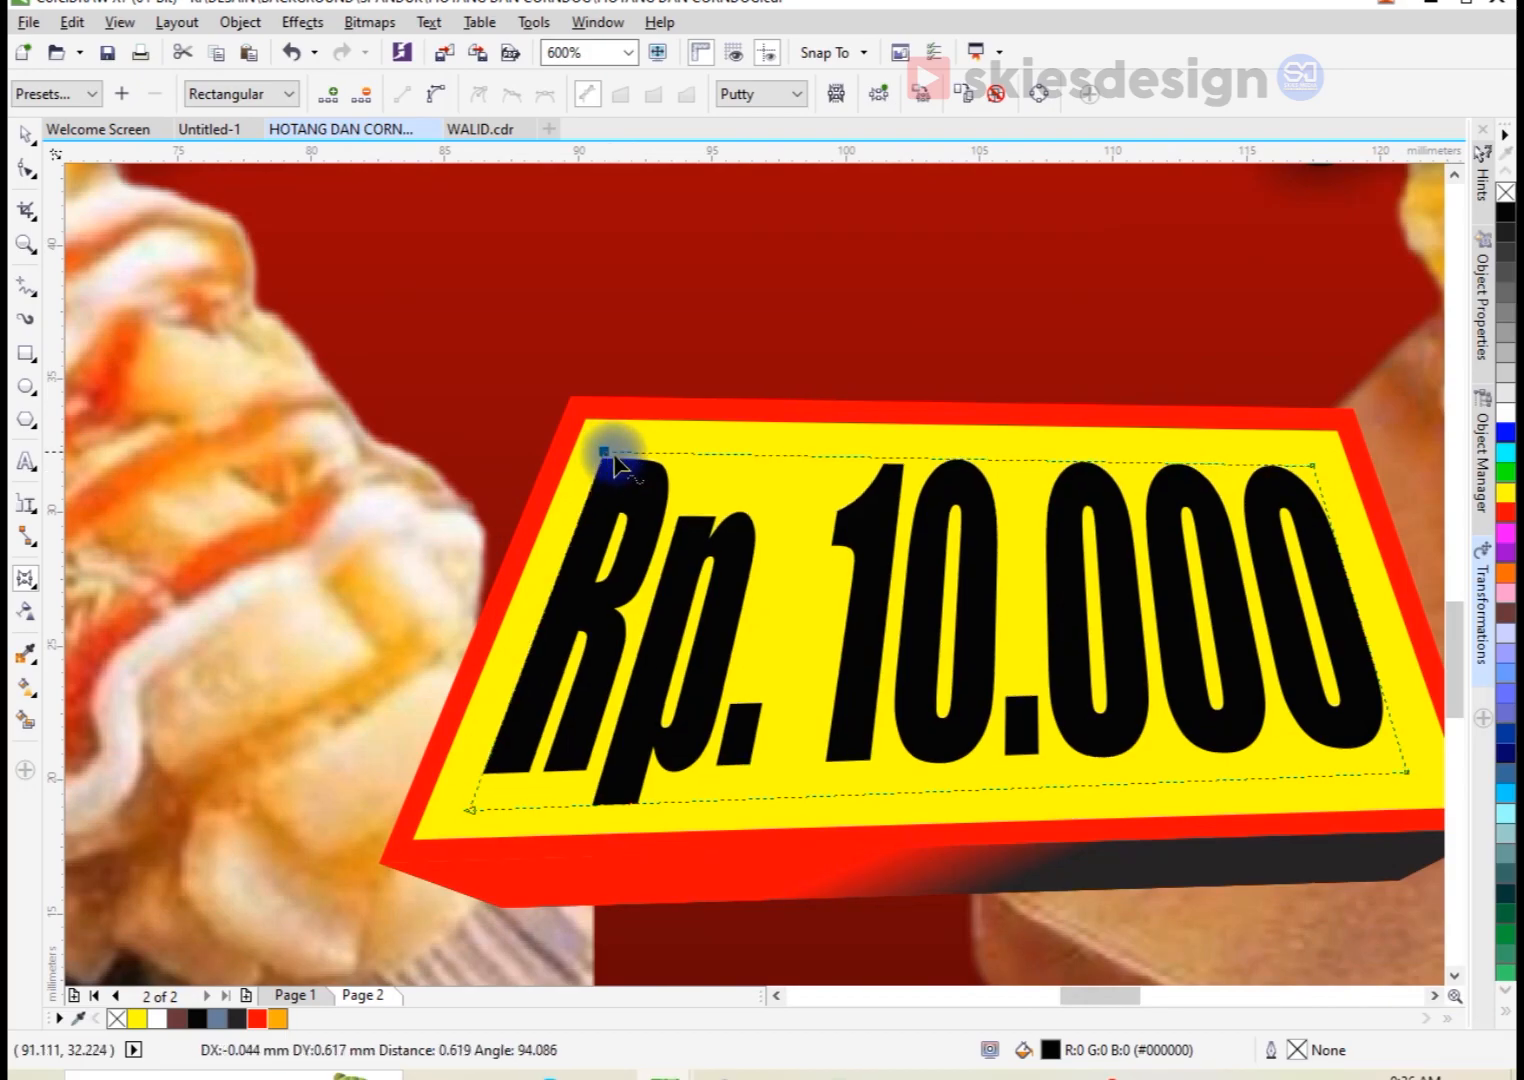
Step: Duplicate the price text slightly below itself, filling the copy with orange #FFAA00 and placing it behind the black text
{"action": "key", "text": "space"}
{"action": "scroll", "coordinate": [704, 746], "scroll_direction": "up", "scroll_amount": 2}
{"action": "left_click_drag", "start_coordinate": [697, 721], "coordinate": [697, 735]}
{"action": "left_click_drag", "start_coordinate": [291, 1010], "coordinate": [619, 775]}
{"action": "key", "text": "ctrl+Page_Down"}
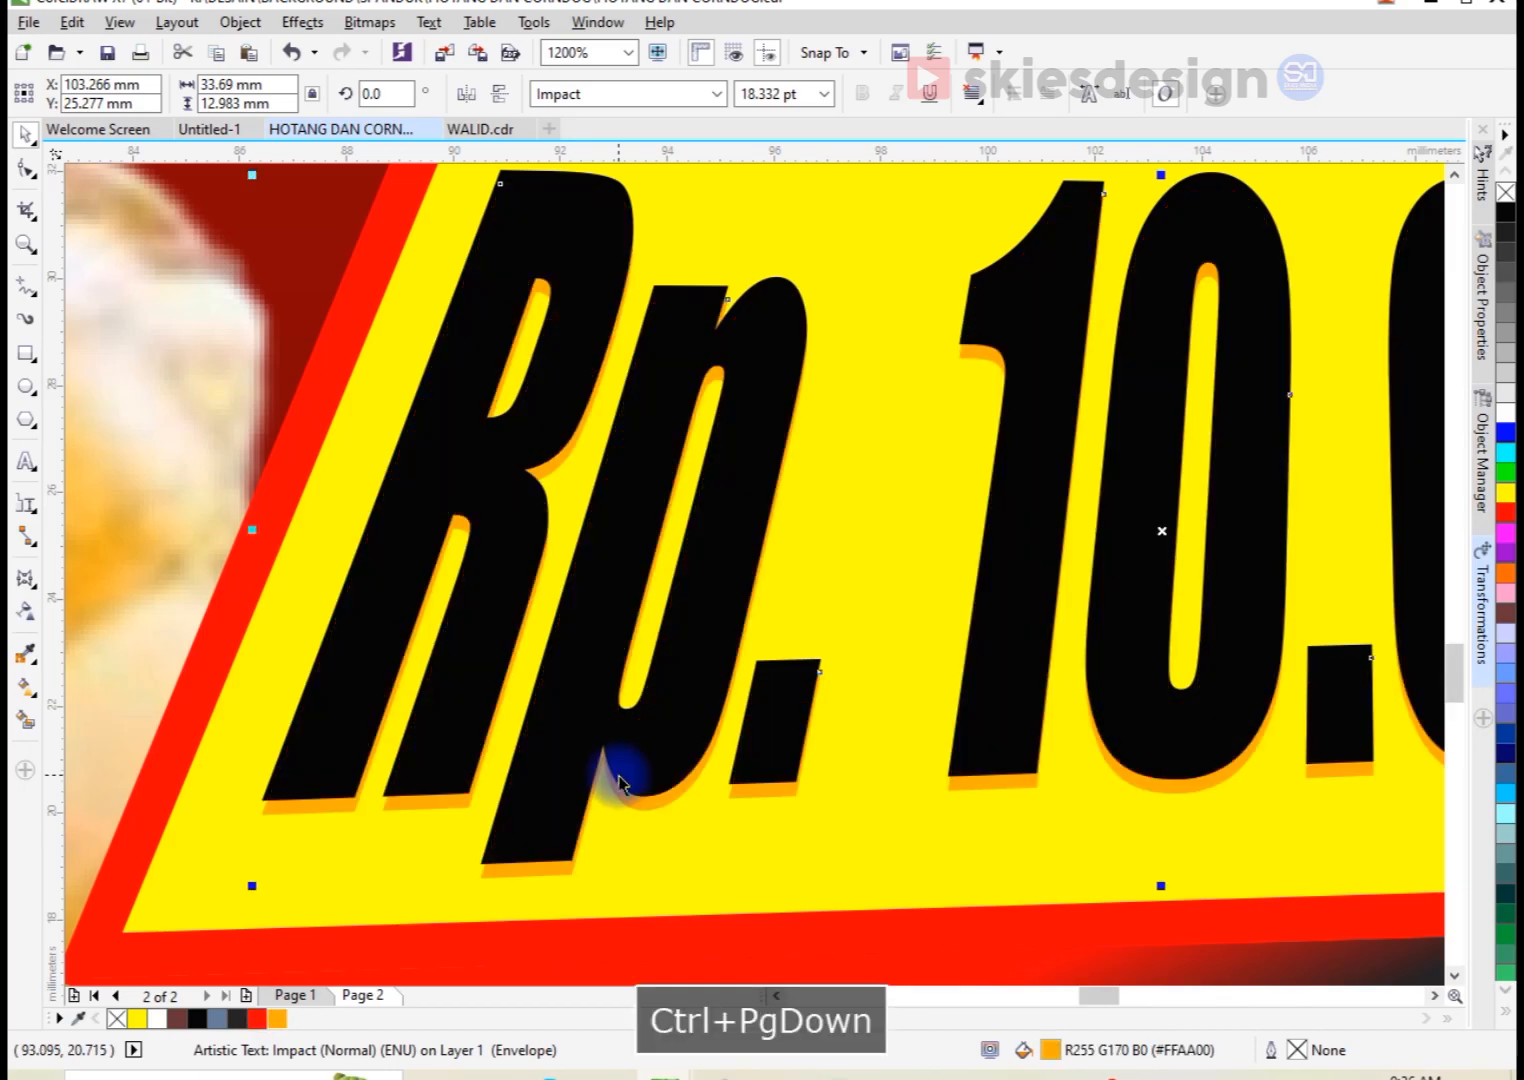
Step: Group all the price label objects and center the group horizontally on the banner background
{"action": "scroll", "coordinate": [619, 775], "scroll_direction": "down", "scroll_amount": 6}
{"action": "left_click_drag", "start_coordinate": [517, 857], "coordinate": [884, 612]}
{"action": "key", "text": "ctrl+g"}
{"action": "left_click", "coordinate": [752, 772], "text": "shift"}
{"action": "key", "text": "c"}
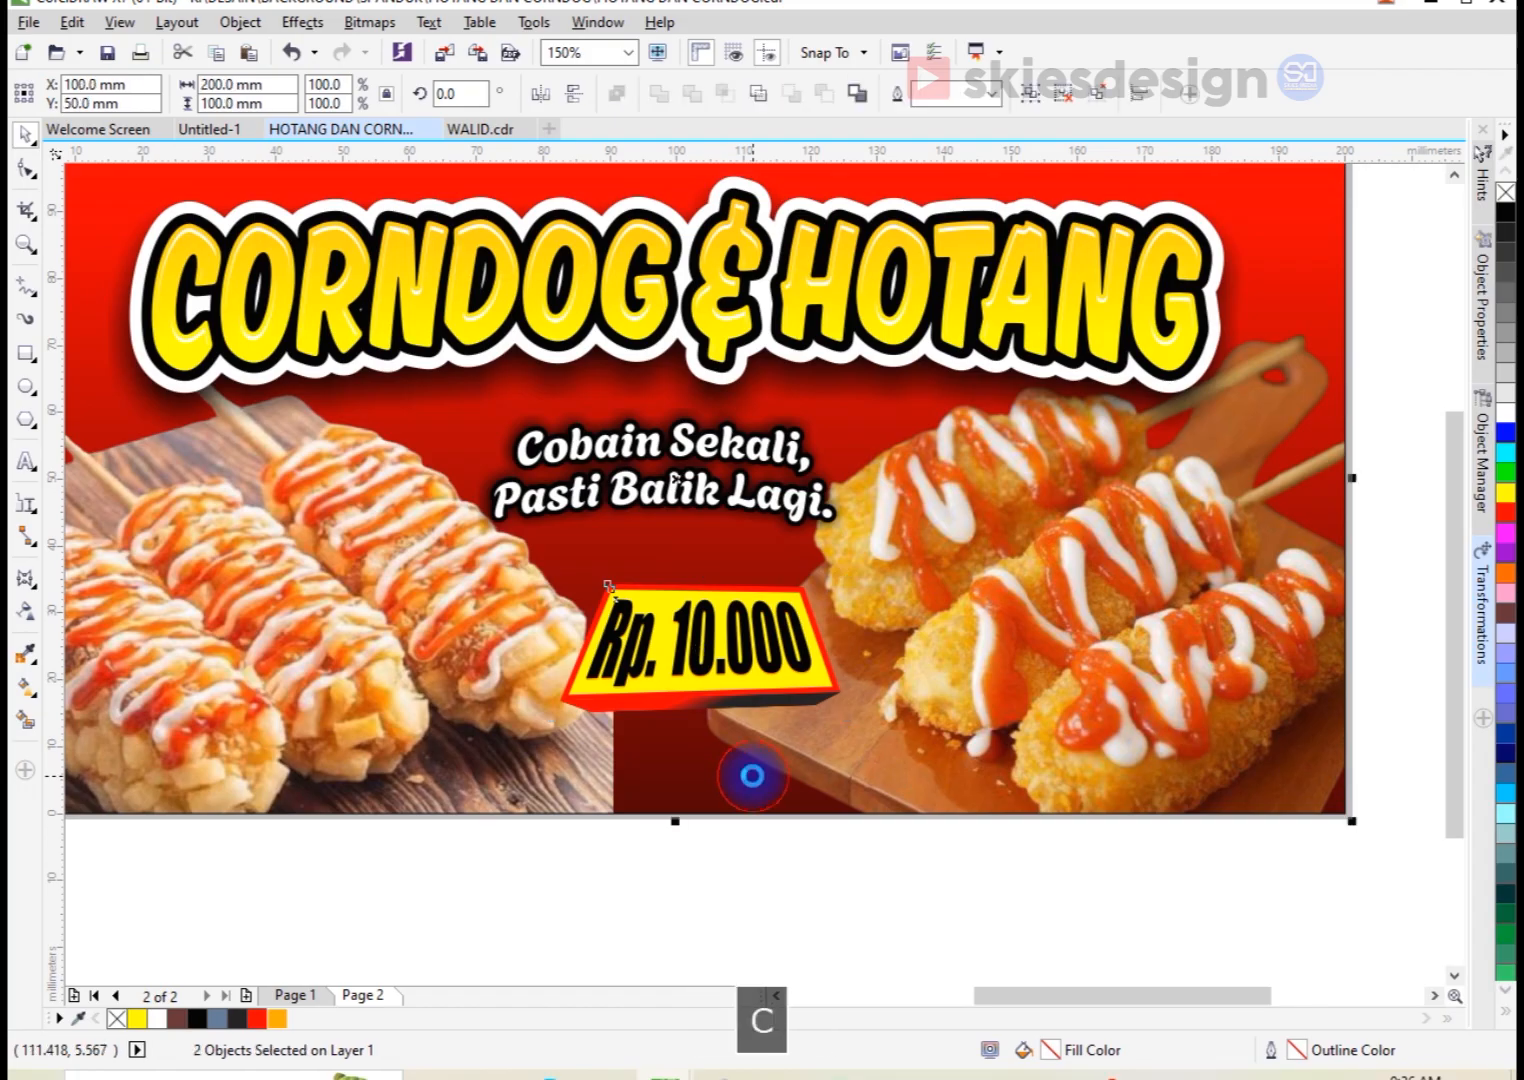
{"action": "left_click", "coordinate": [742, 840]}
{"action": "left_click", "coordinate": [487, 855]}
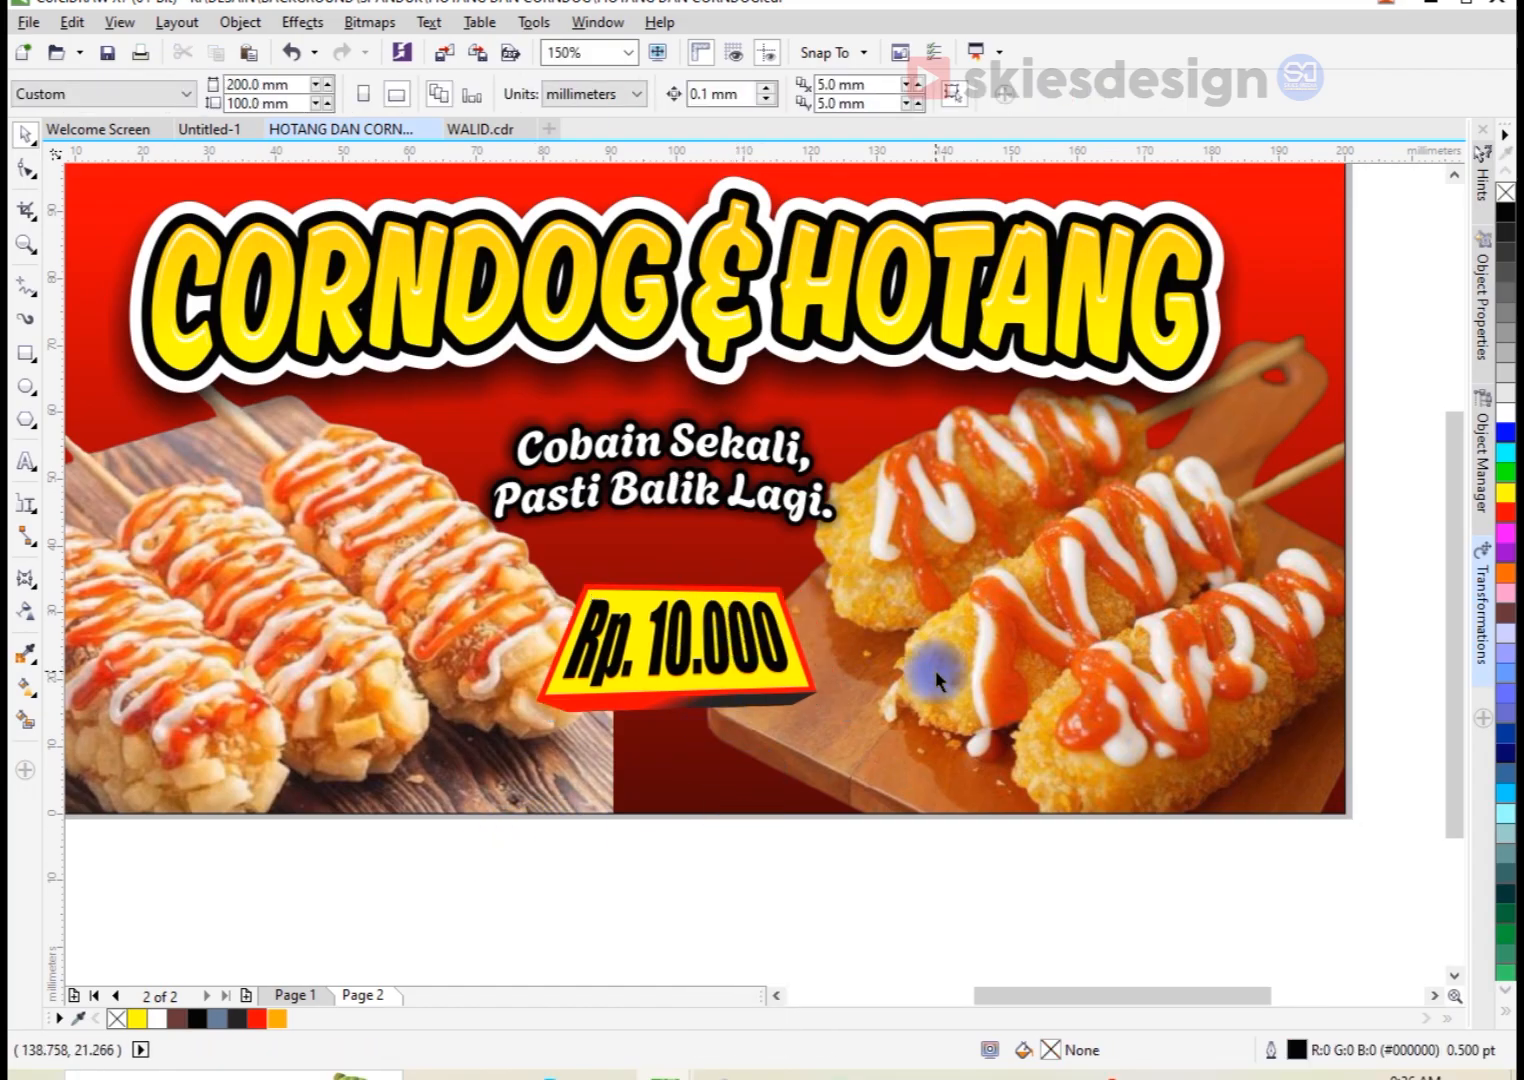
Step: Draw a closed wavy curve about 57.4 × 58.6 mm over the banner's upper-left corner with the Pen tool
{"action": "scroll", "coordinate": [935, 670], "scroll_direction": "down", "scroll_amount": 2}
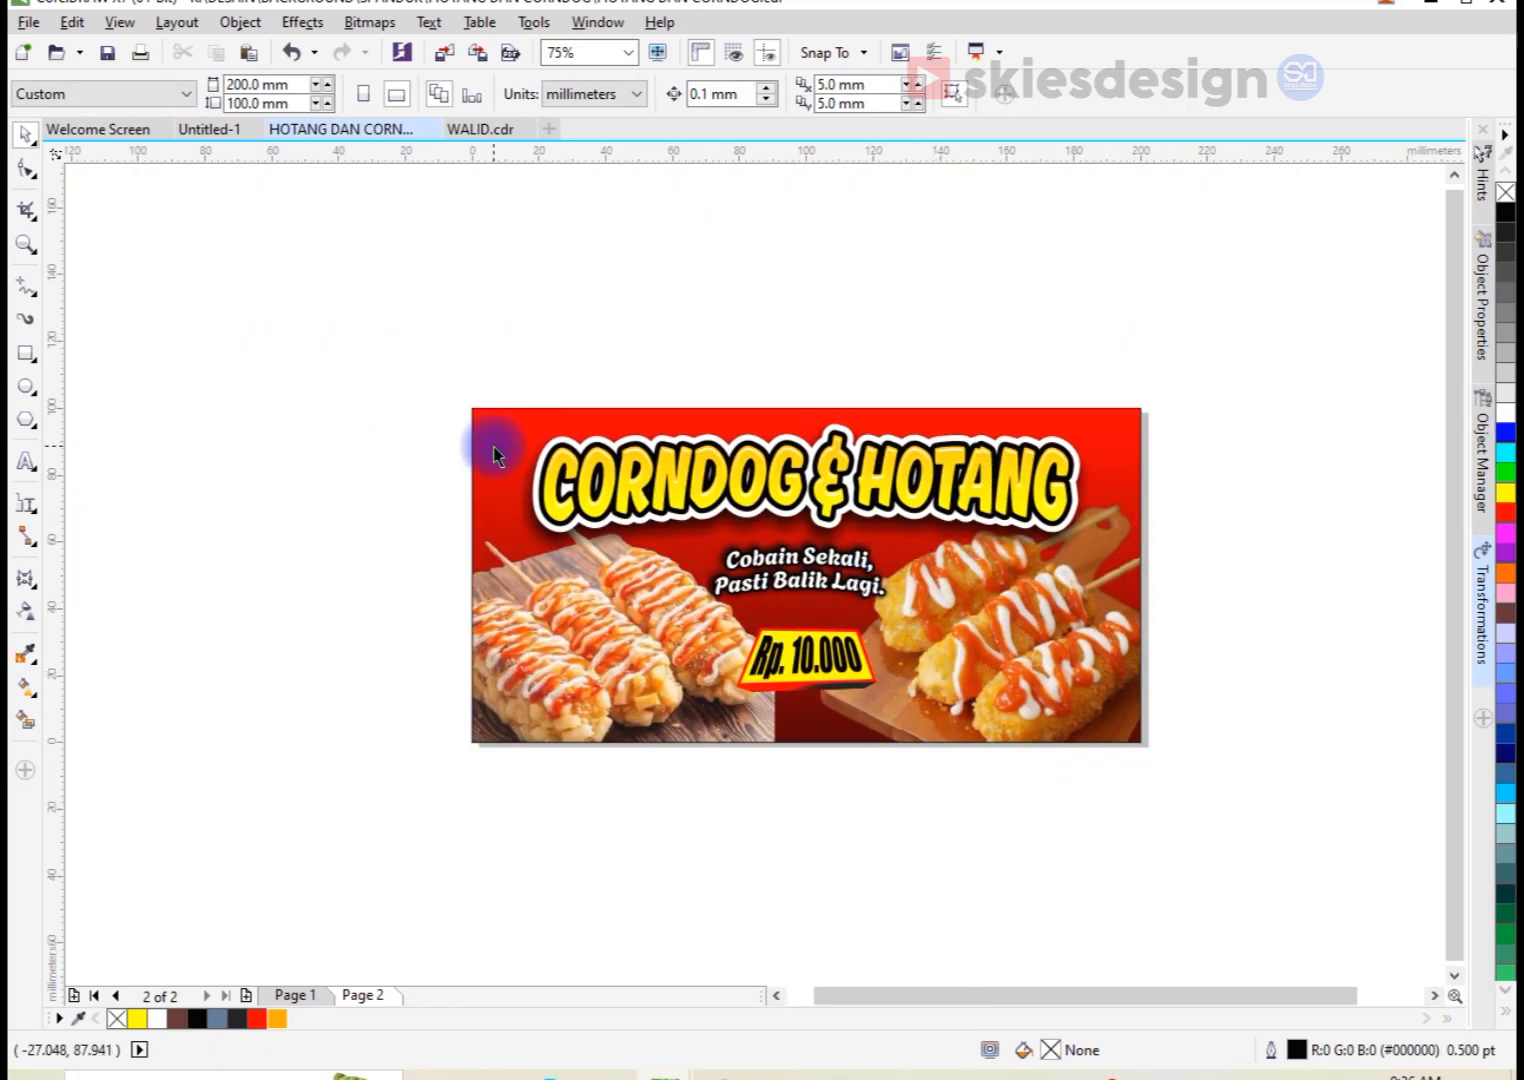
{"action": "scroll", "coordinate": [494, 455], "scroll_direction": "up", "scroll_amount": 2}
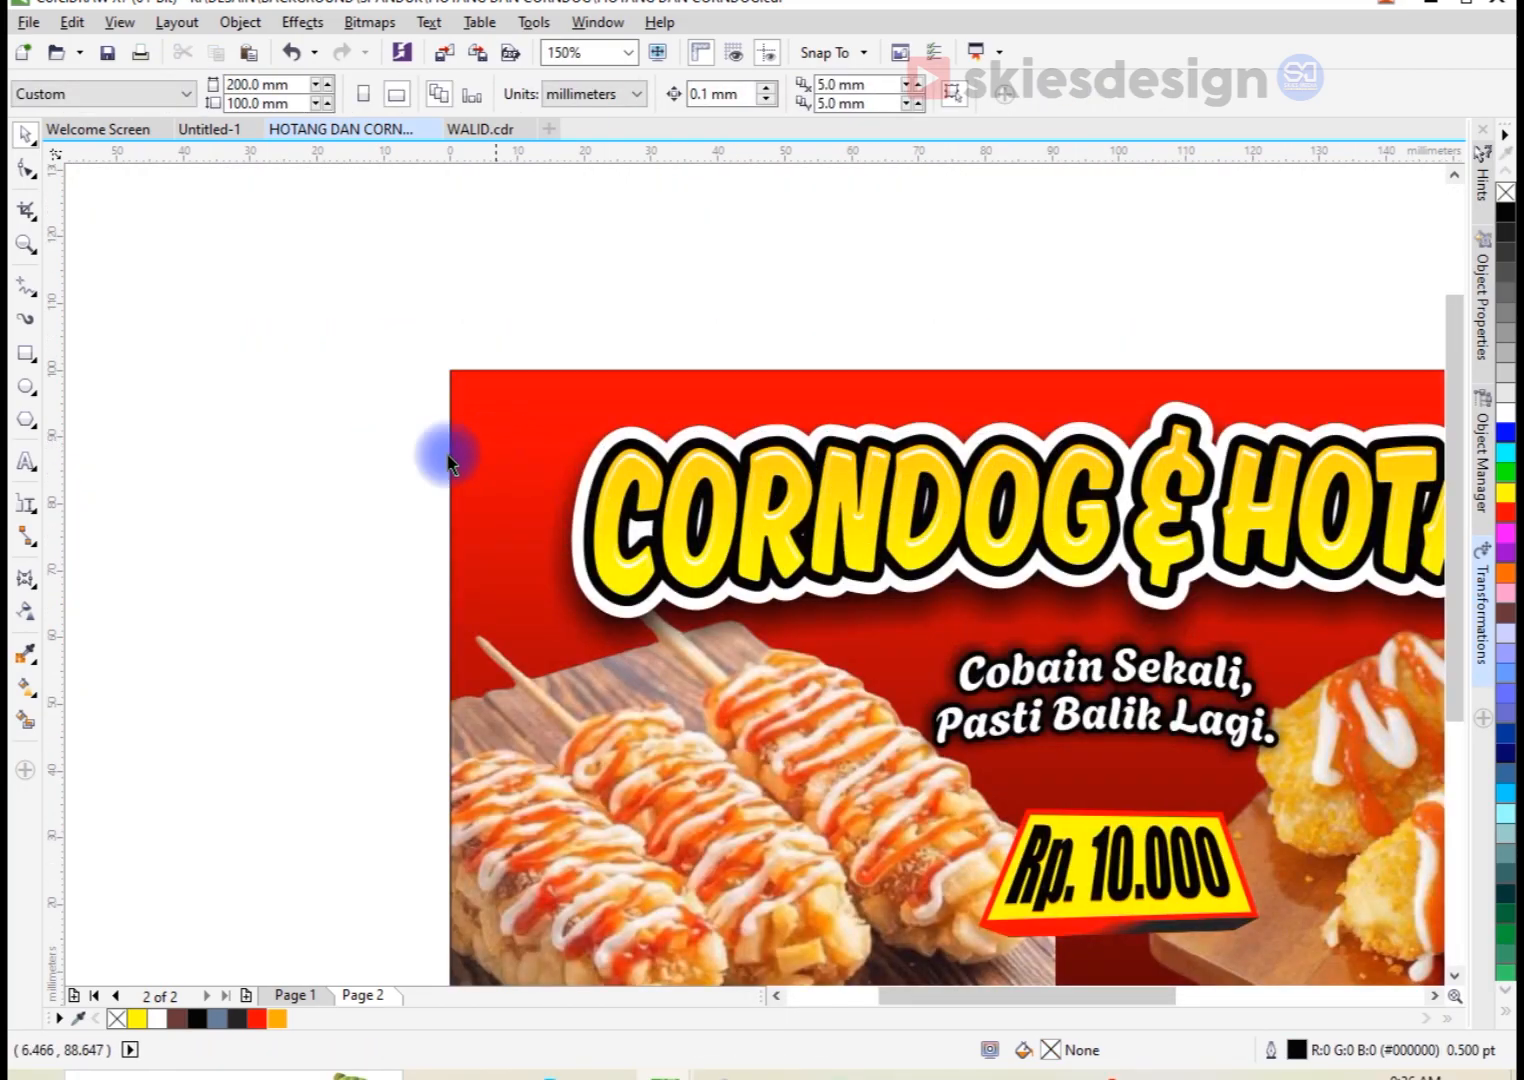
{"action": "left_click", "coordinate": [32, 298]}
{"action": "left_click", "coordinate": [68, 337]}
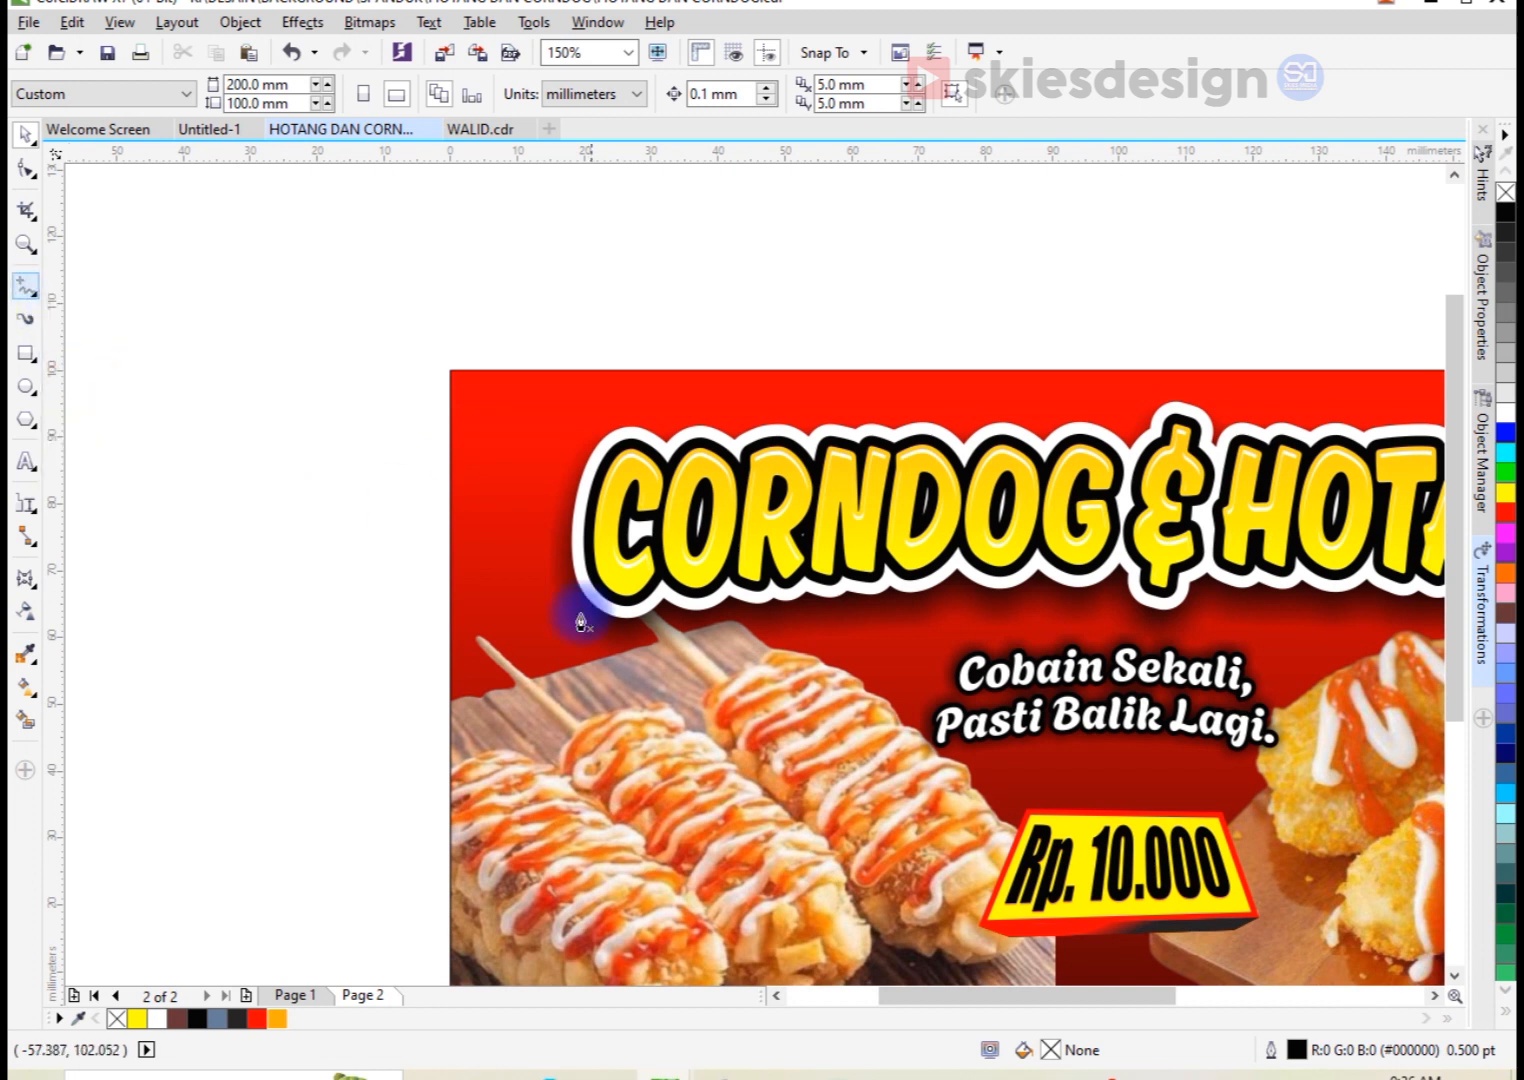
{"action": "left_click", "coordinate": [404, 656]}
{"action": "left_click_drag", "start_coordinate": [499, 580], "coordinate": [502, 458]}
{"action": "left_click_drag", "start_coordinate": [548, 393], "coordinate": [549, 398]}
{"action": "left_click_drag", "start_coordinate": [726, 322], "coordinate": [697, 265]}
{"action": "left_click_drag", "start_coordinate": [344, 358], "coordinate": [344, 398]}
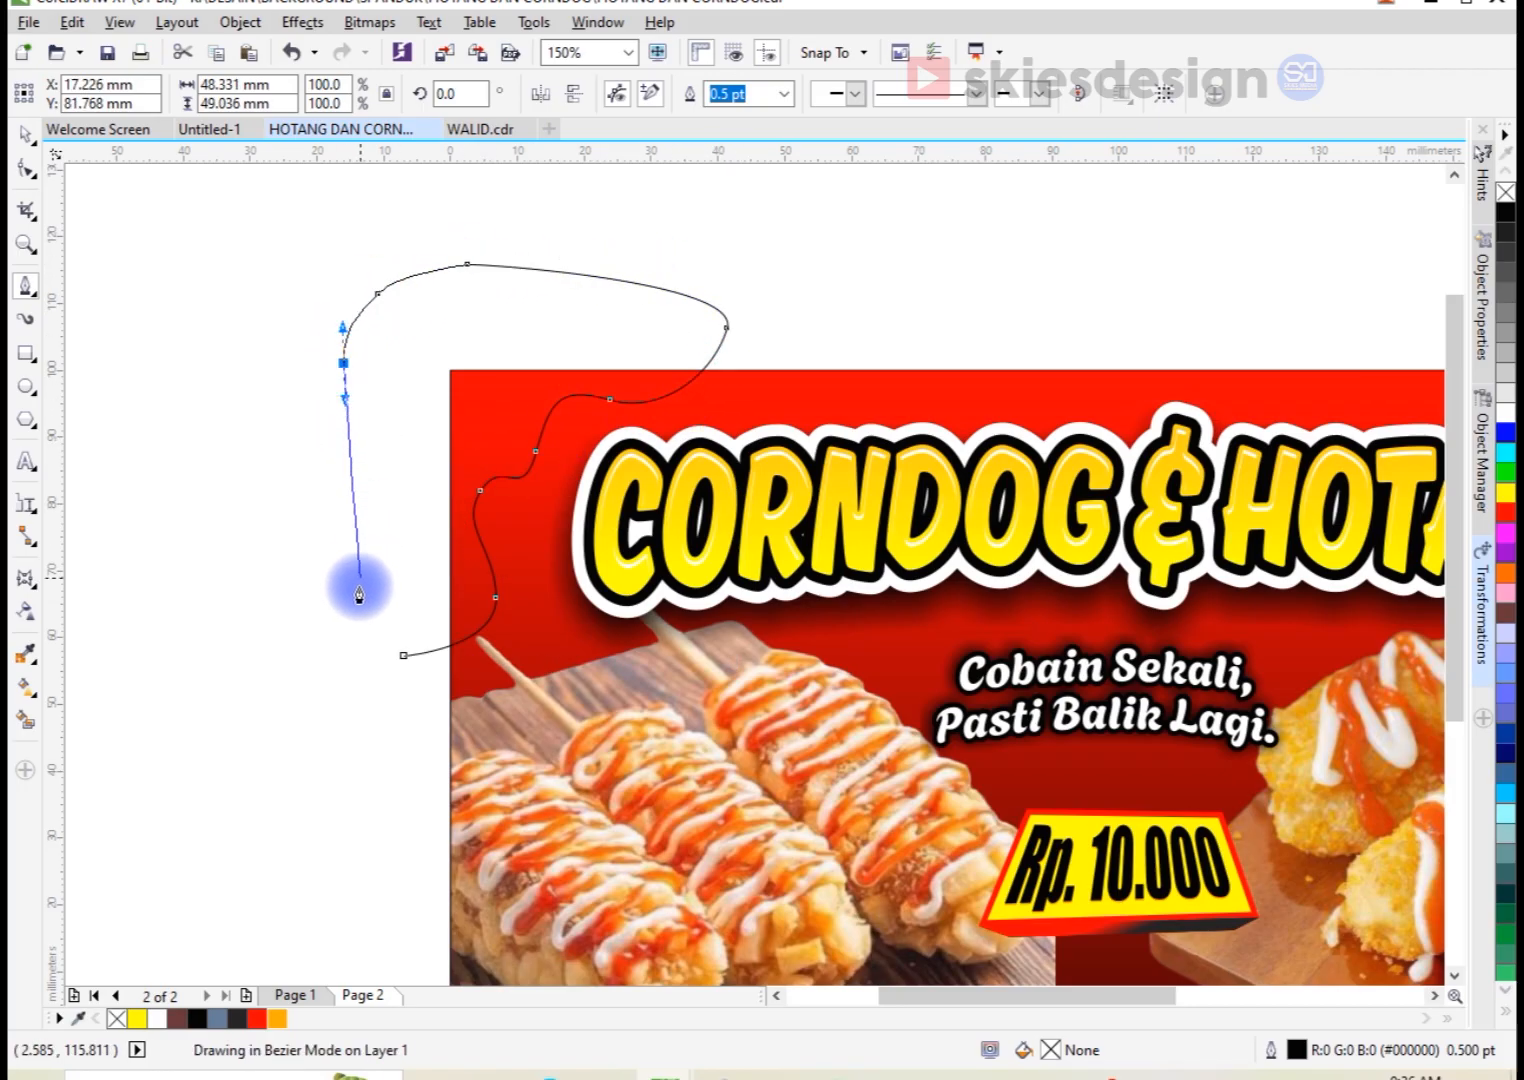
{"action": "left_click", "coordinate": [403, 655]}
{"action": "key", "text": "space"}
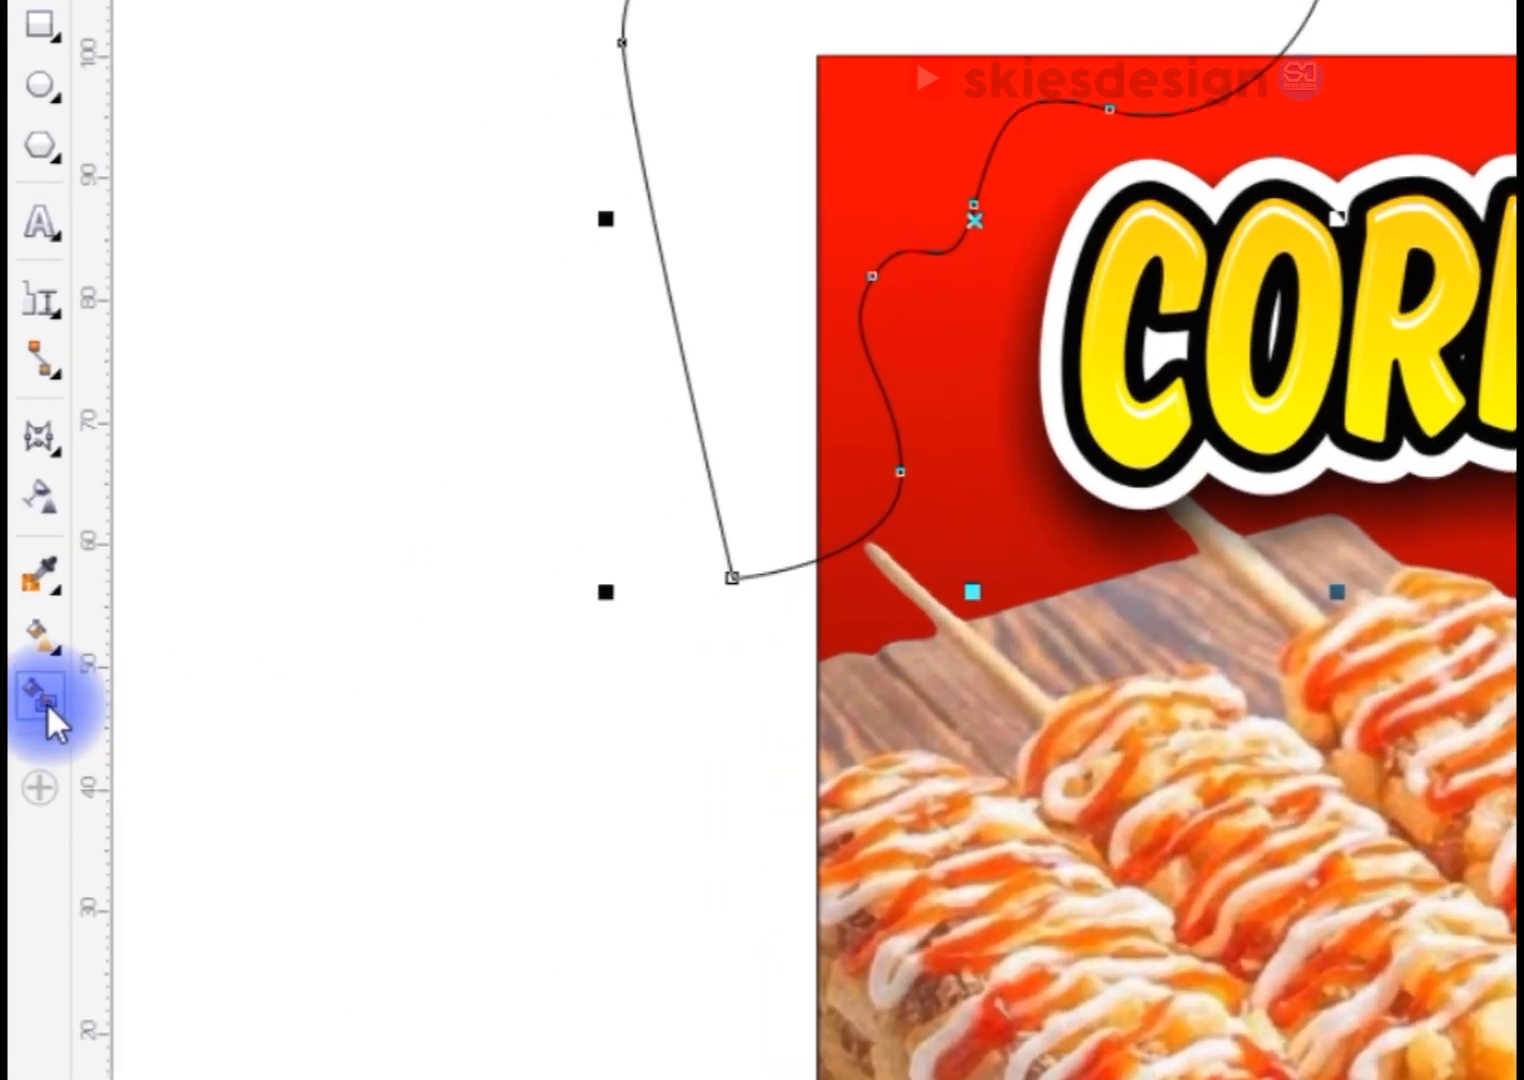
Step: Smart-fill the banner corner area enclosed by the wavy curve, then delete the drawn curve
{"action": "left_click", "coordinate": [25, 720]}
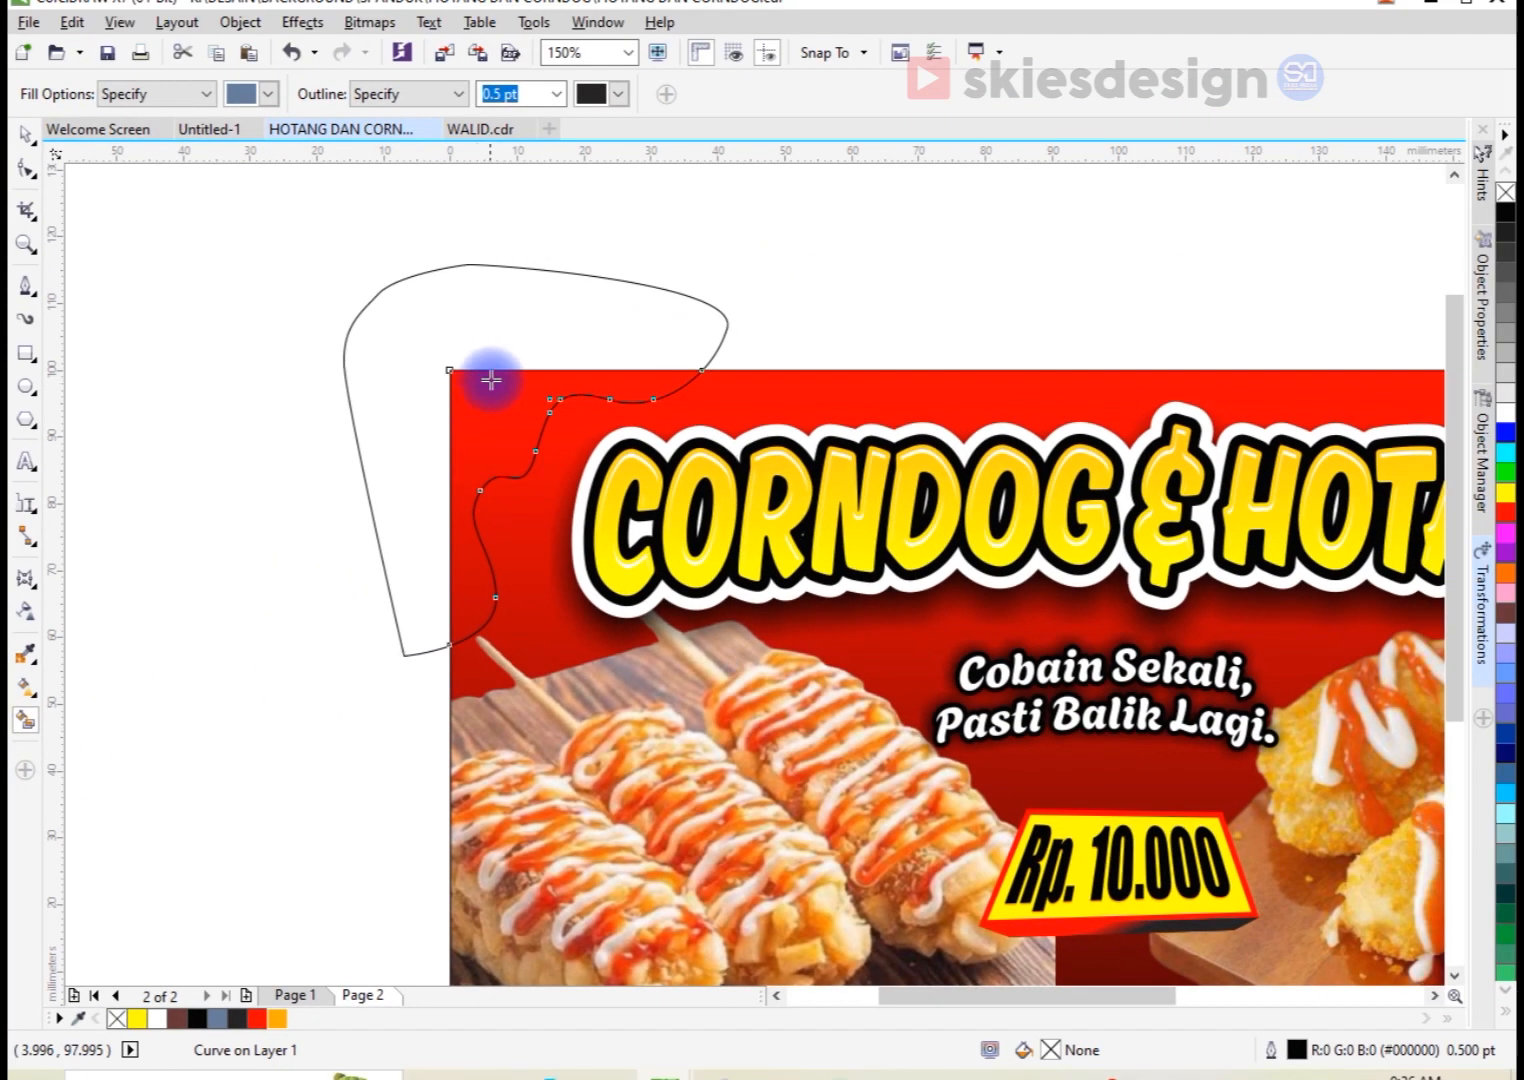
{"action": "left_click", "coordinate": [905, 72]}
{"action": "key", "text": "space"}
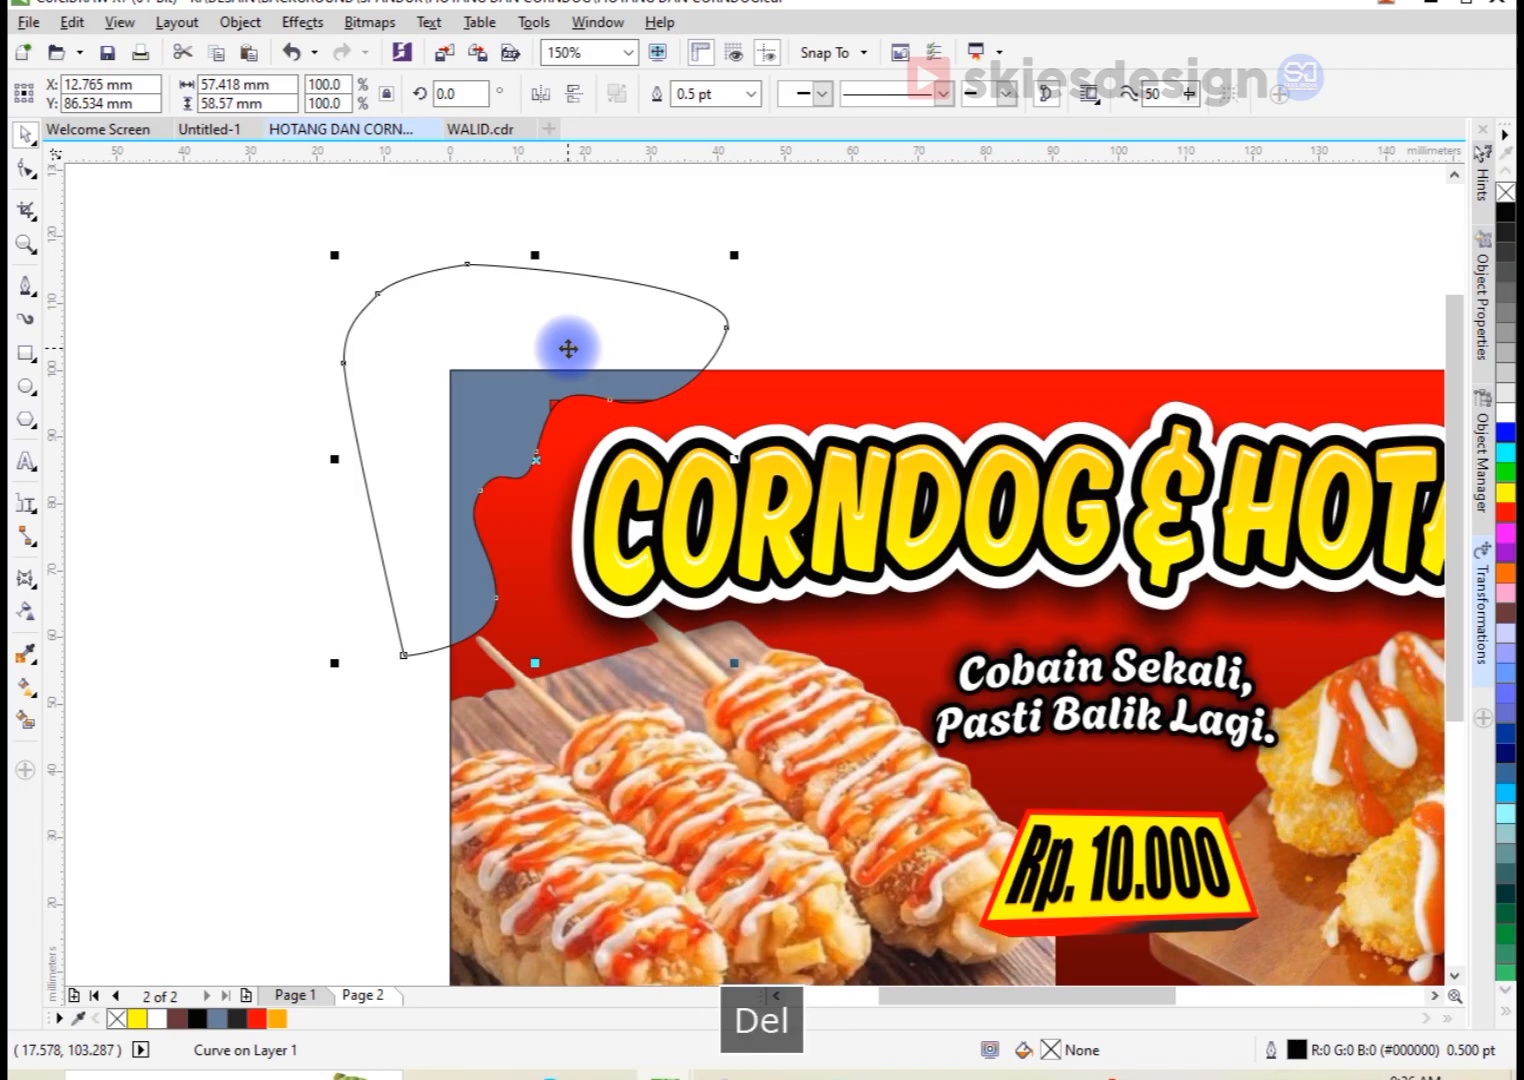
{"action": "key", "text": "Delete"}
Step: Smooth the corner shape's wavy edge by deleting the three extra nodes around its angular notch
{"action": "left_click", "coordinate": [535, 408]}
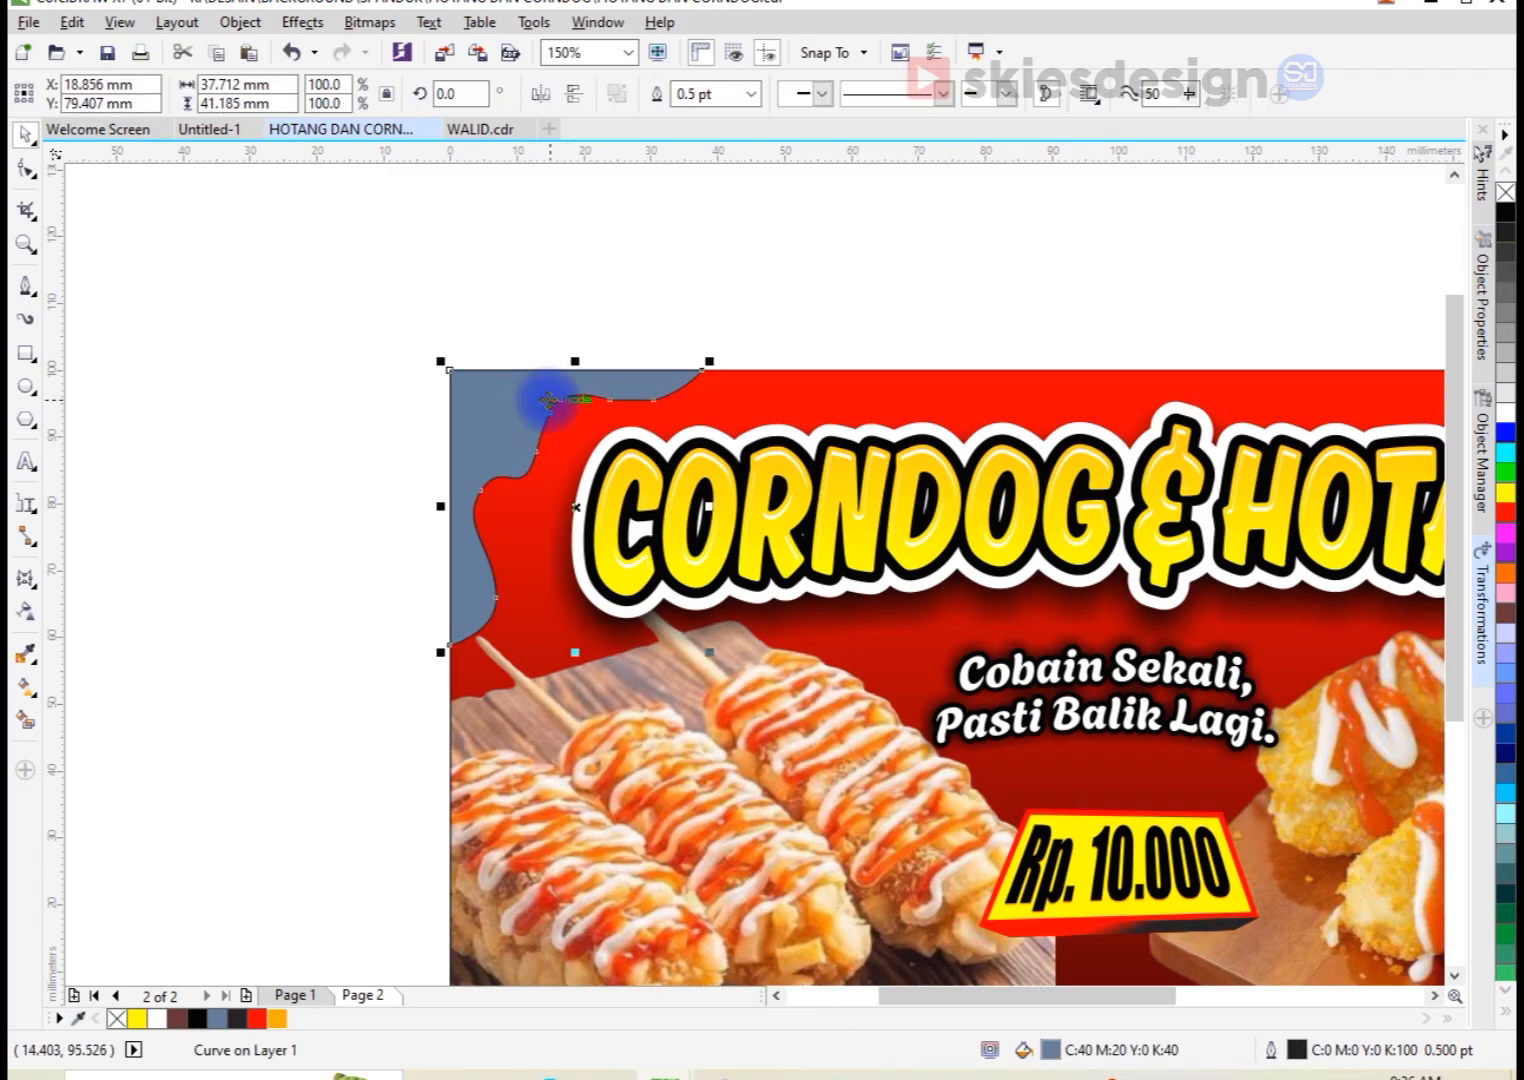
{"action": "key", "text": "shift+F2"}
{"action": "left_click", "coordinate": [24, 170]}
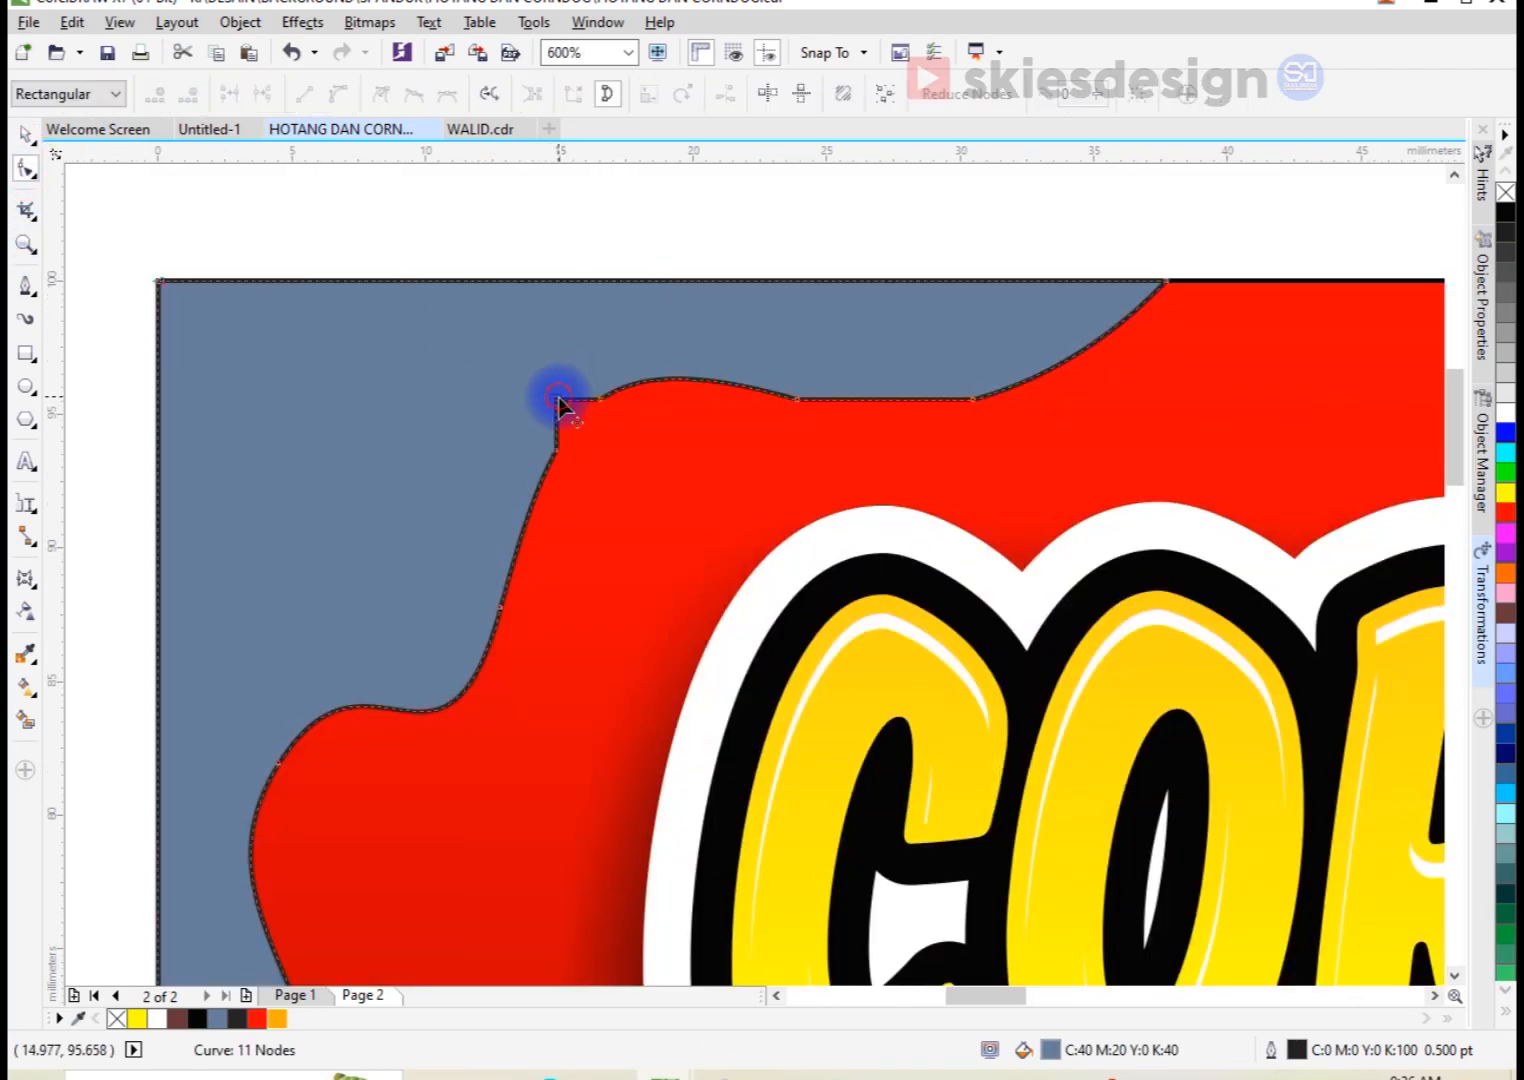
{"action": "double_click", "coordinate": [558, 398]}
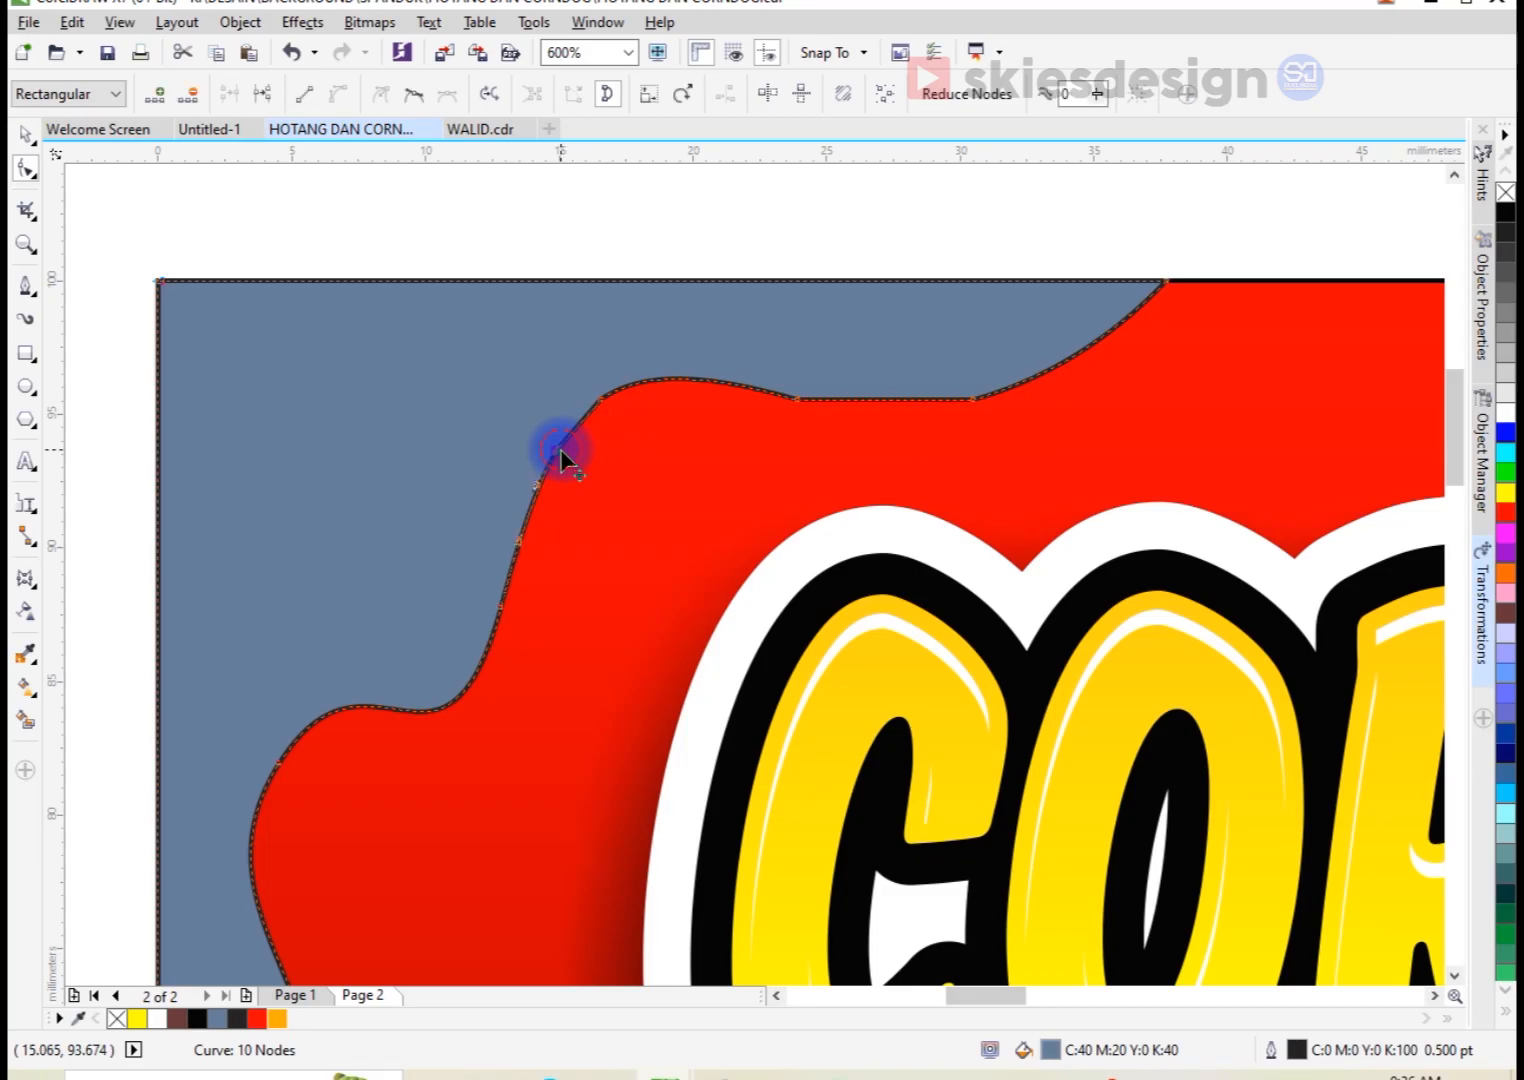
{"action": "double_click", "coordinate": [560, 449]}
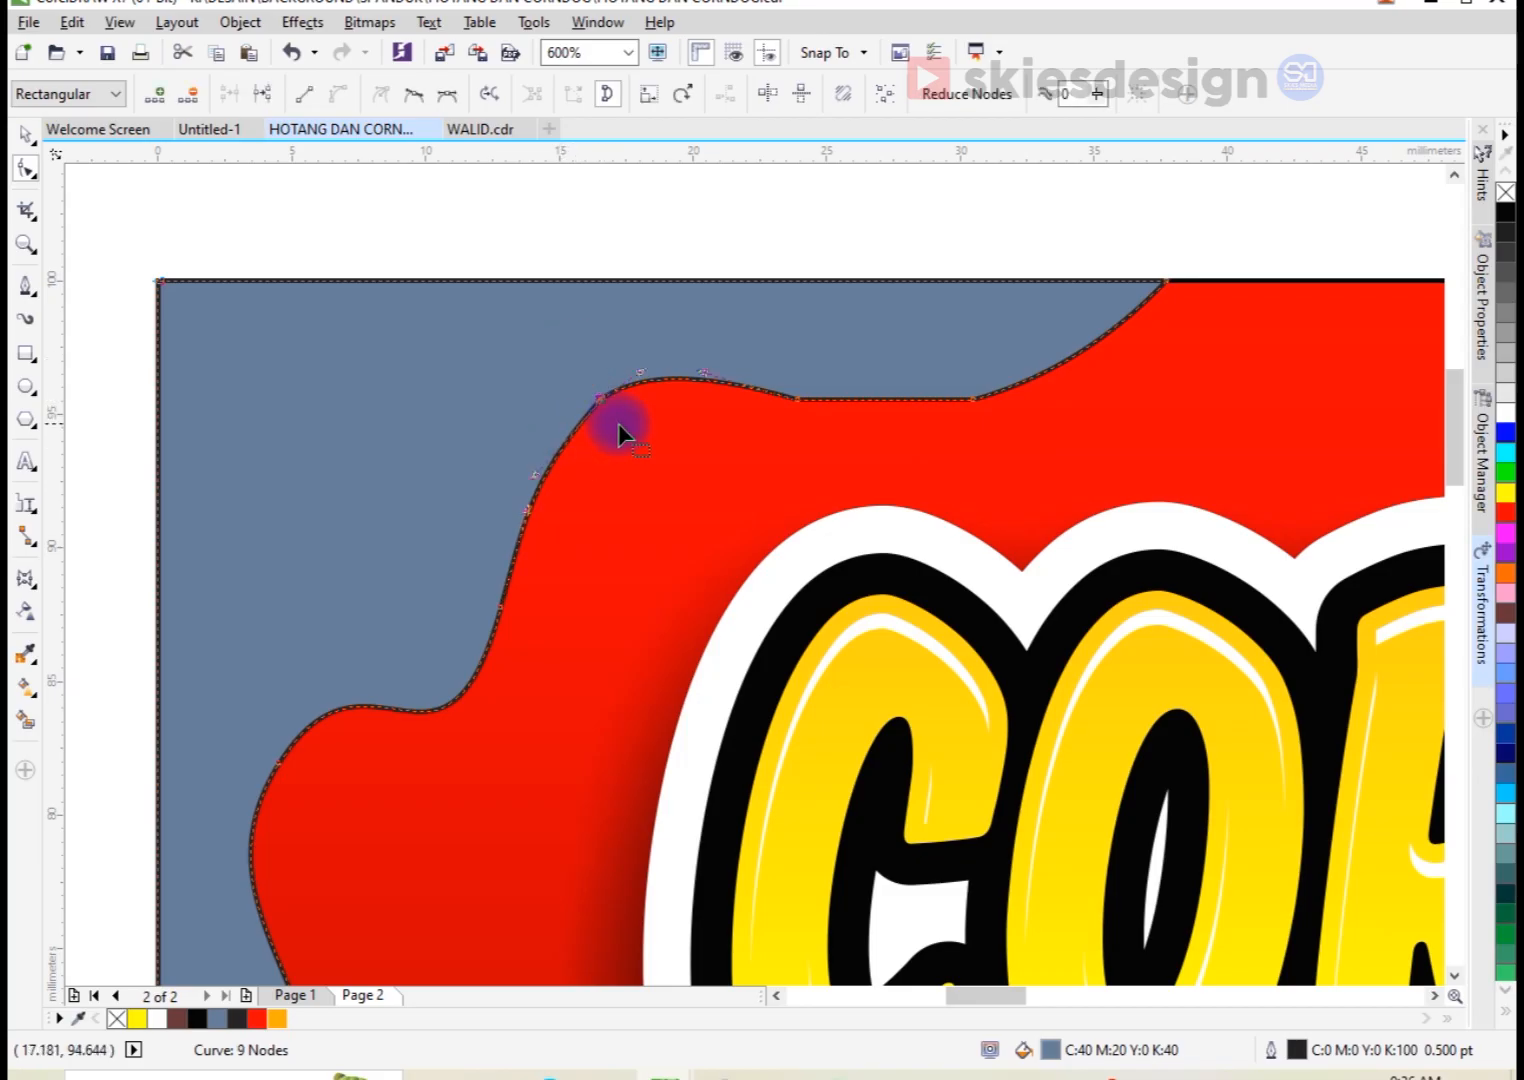
{"action": "key", "text": "Delete"}
{"action": "scroll", "coordinate": [572, 391], "scroll_direction": "down", "scroll_amount": 1}
{"action": "key", "text": "space"}
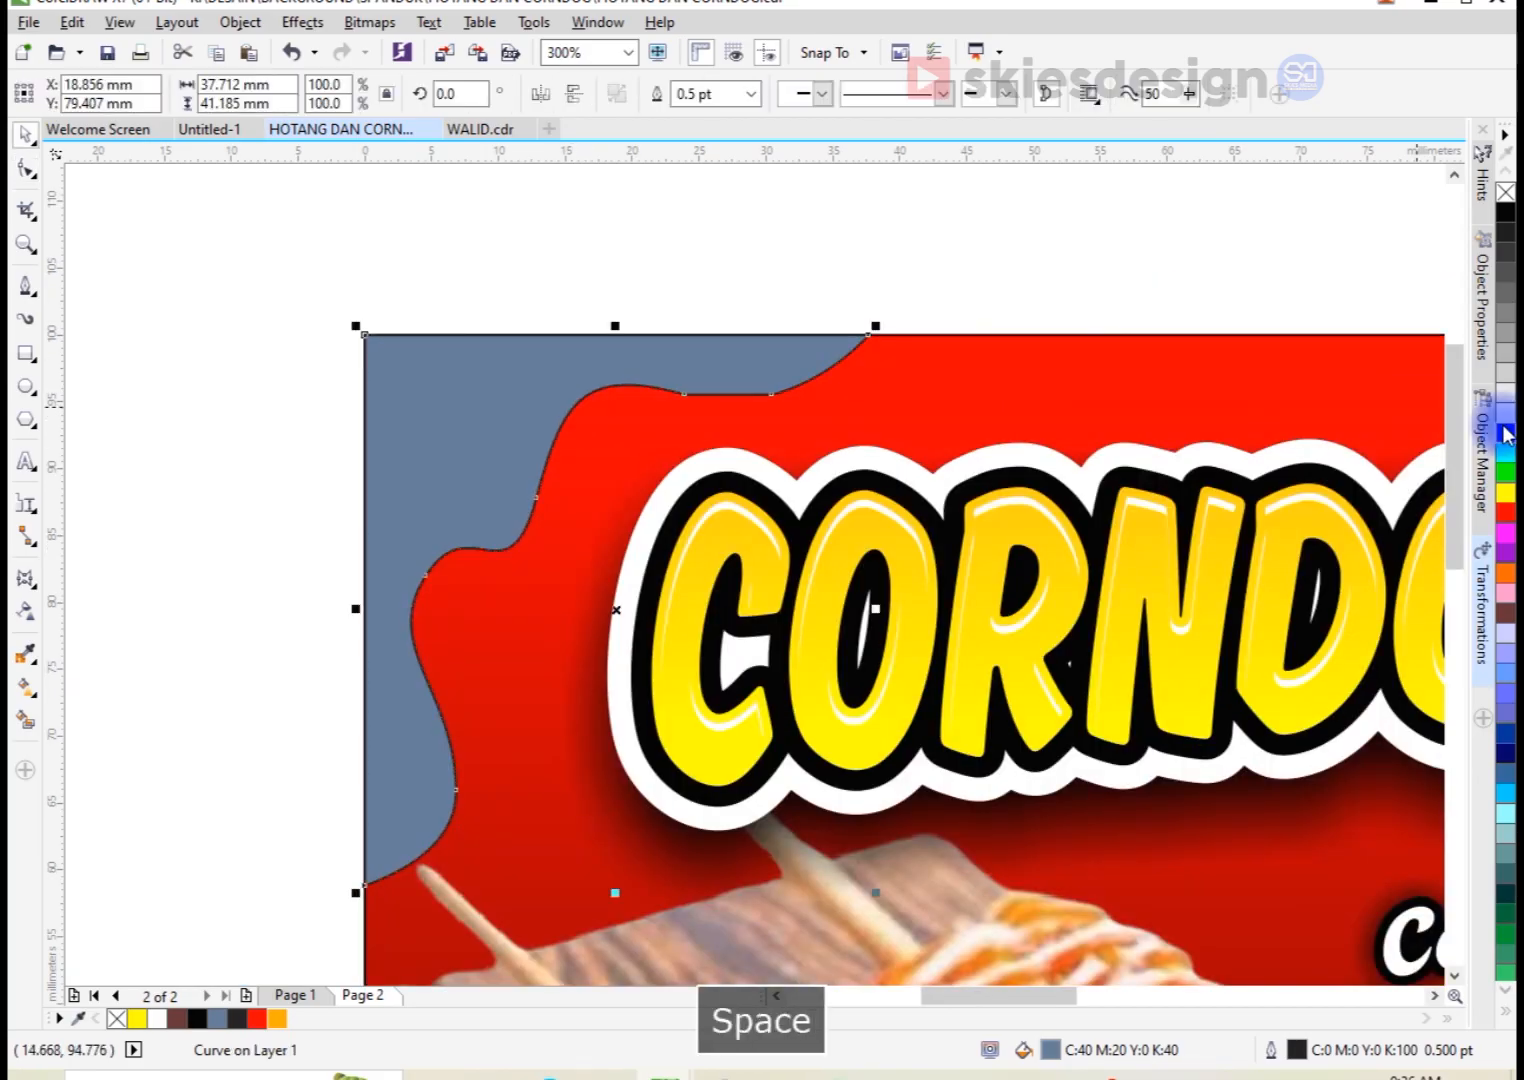
Step: Fill the wavy corner shape with white and remove its outline
{"action": "left_click", "coordinate": [1507, 415]}
{"action": "right_click", "coordinate": [1504, 196]}
{"action": "scroll", "coordinate": [476, 248], "scroll_direction": "down", "scroll_amount": 2}
Step: Make a horizontally mirrored copy of the white corner shape and align it to the banner's right edge
{"action": "left_click", "coordinate": [474, 215]}
{"action": "left_click", "coordinate": [534, 272]}
{"action": "left_click_drag", "start_coordinate": [451, 335], "coordinate": [699, 338]}
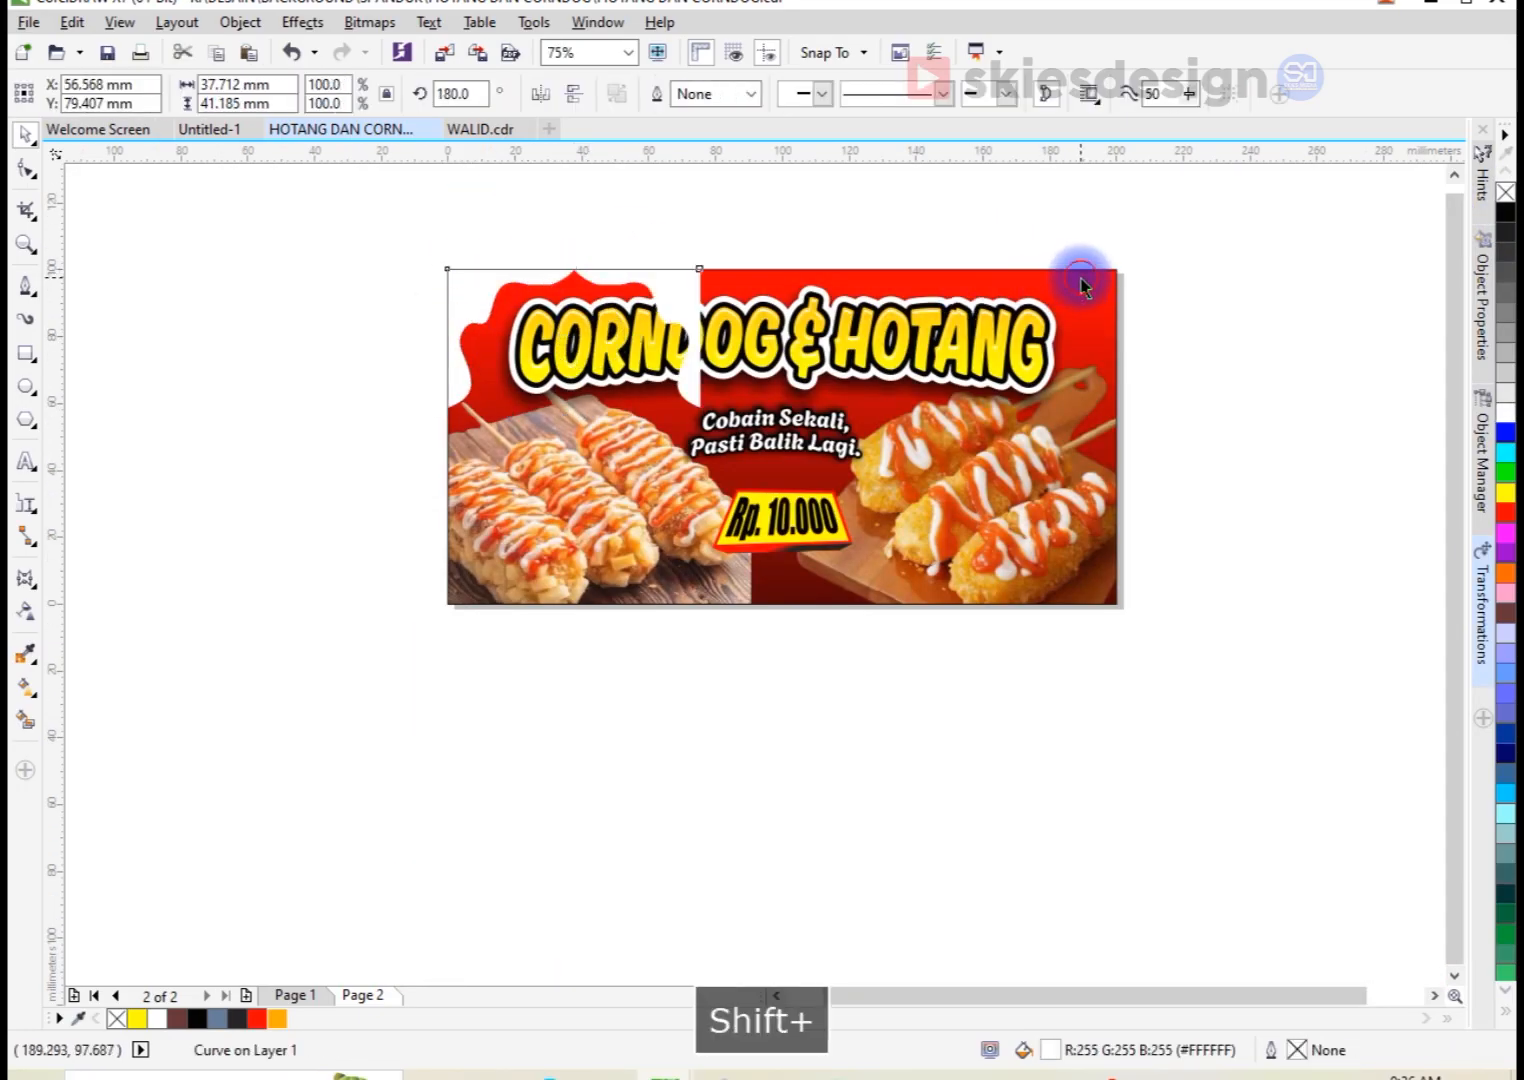
{"action": "left_click", "coordinate": [1081, 286], "text": "shift"}
{"action": "key", "text": "r"}
{"action": "left_click", "coordinate": [1047, 238]}
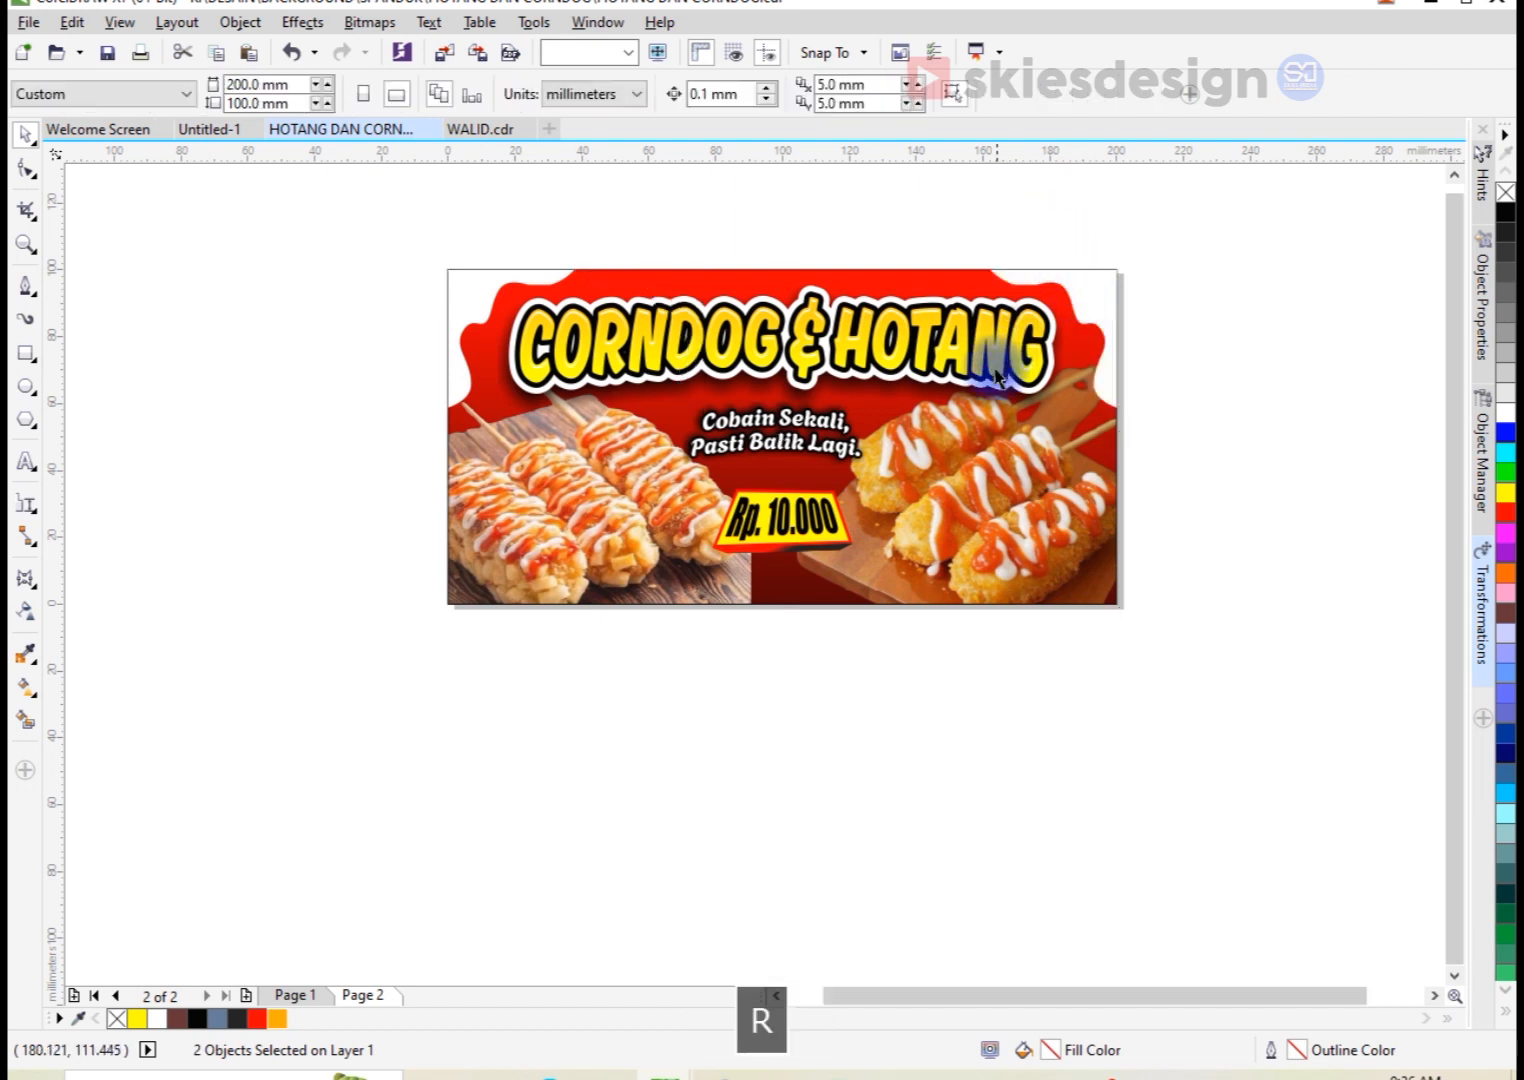
Step: Enlarge the price label group to about 49.5 × 22.6 mm and move it slightly down
{"action": "left_click_drag", "start_coordinate": [679, 625], "coordinate": [862, 478]}
{"action": "left_click_drag", "start_coordinate": [858, 560], "coordinate": [871, 566]}
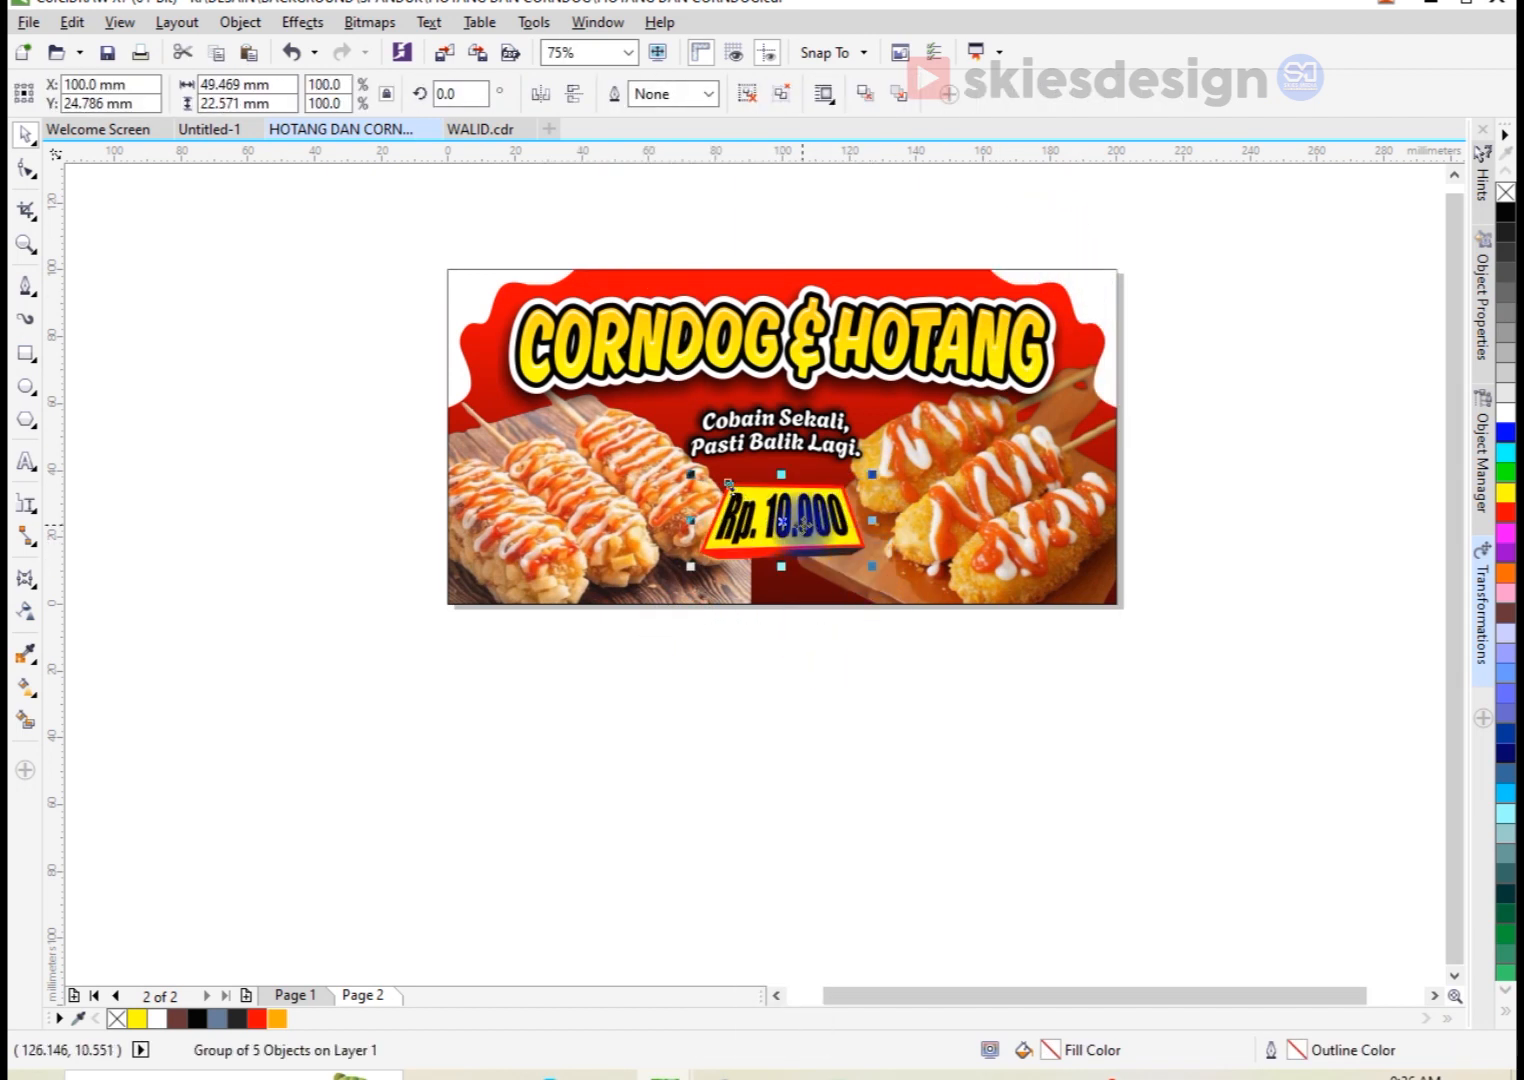
{"action": "scroll", "coordinate": [803, 525], "scroll_direction": "up", "scroll_amount": 1}
{"action": "left_click_drag", "start_coordinate": [818, 510], "coordinate": [820, 531]}
Step: Enlarge the tagline group to about 73.6 × 25.9 mm and move it down, closer to the price label
{"action": "scroll", "coordinate": [746, 491], "scroll_direction": "down", "scroll_amount": 1}
{"action": "scroll", "coordinate": [763, 373], "scroll_direction": "up", "scroll_amount": 1}
{"action": "scroll", "coordinate": [745, 371], "scroll_direction": "down", "scroll_amount": 1}
{"action": "scroll", "coordinate": [646, 234], "scroll_direction": "up", "scroll_amount": 1}
{"action": "left_click_drag", "start_coordinate": [601, 225], "coordinate": [1044, 697]}
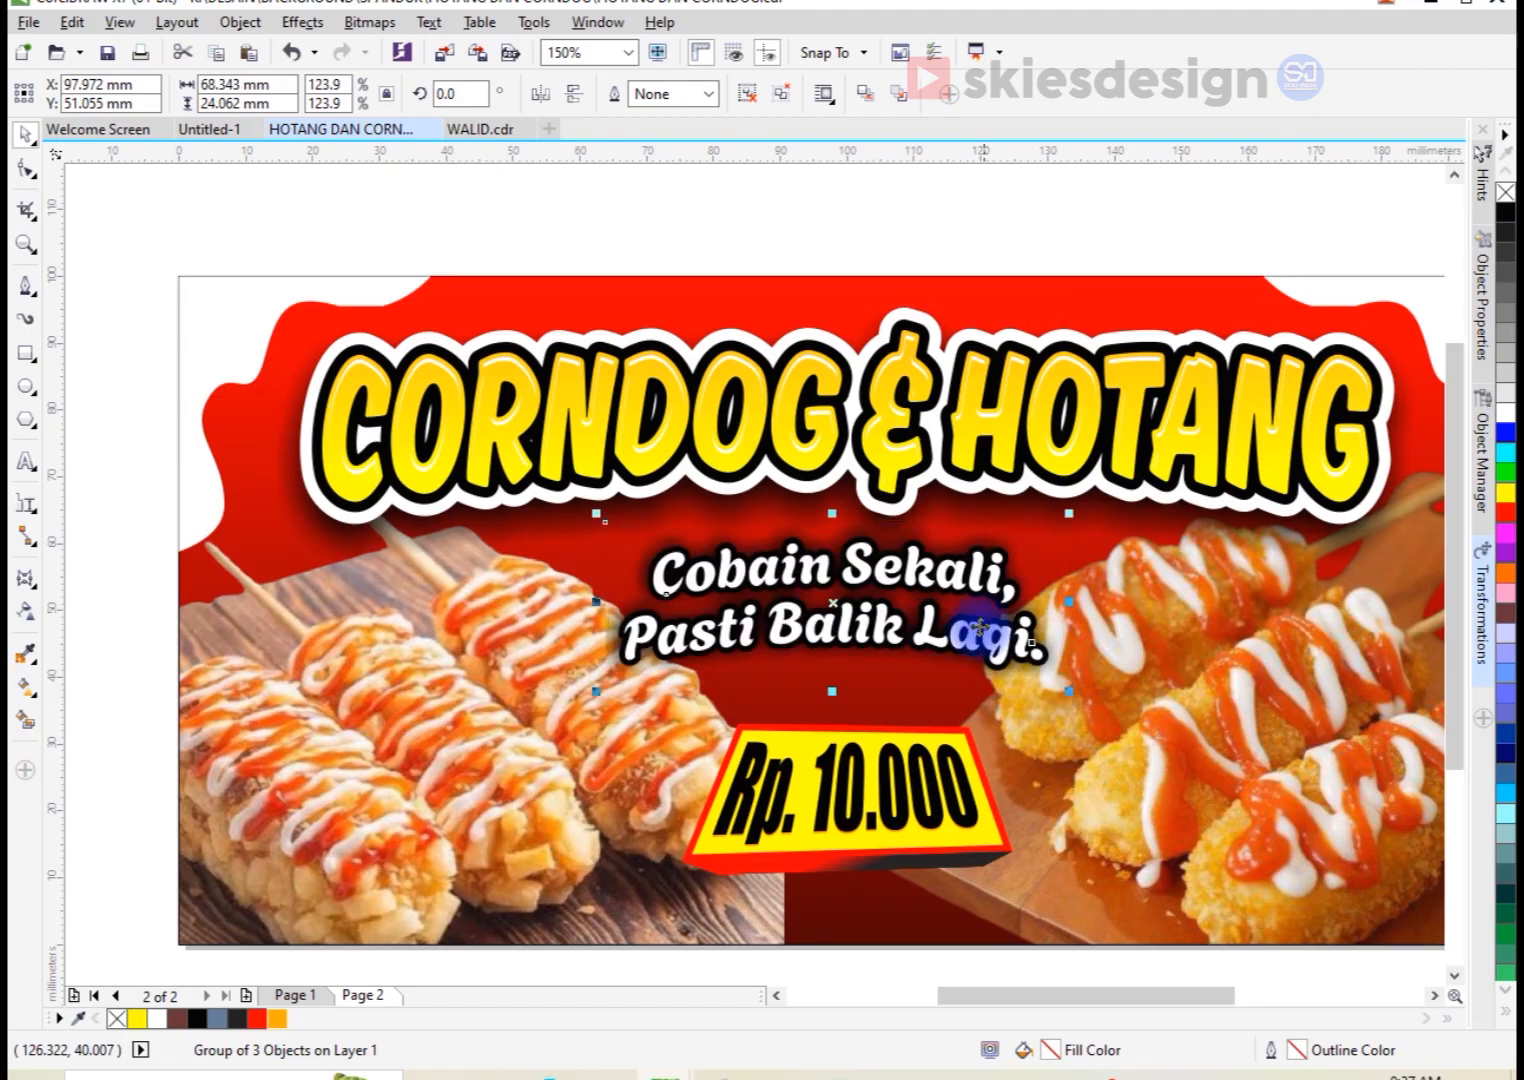
{"action": "left_click_drag", "start_coordinate": [966, 604], "coordinate": [1085, 735]}
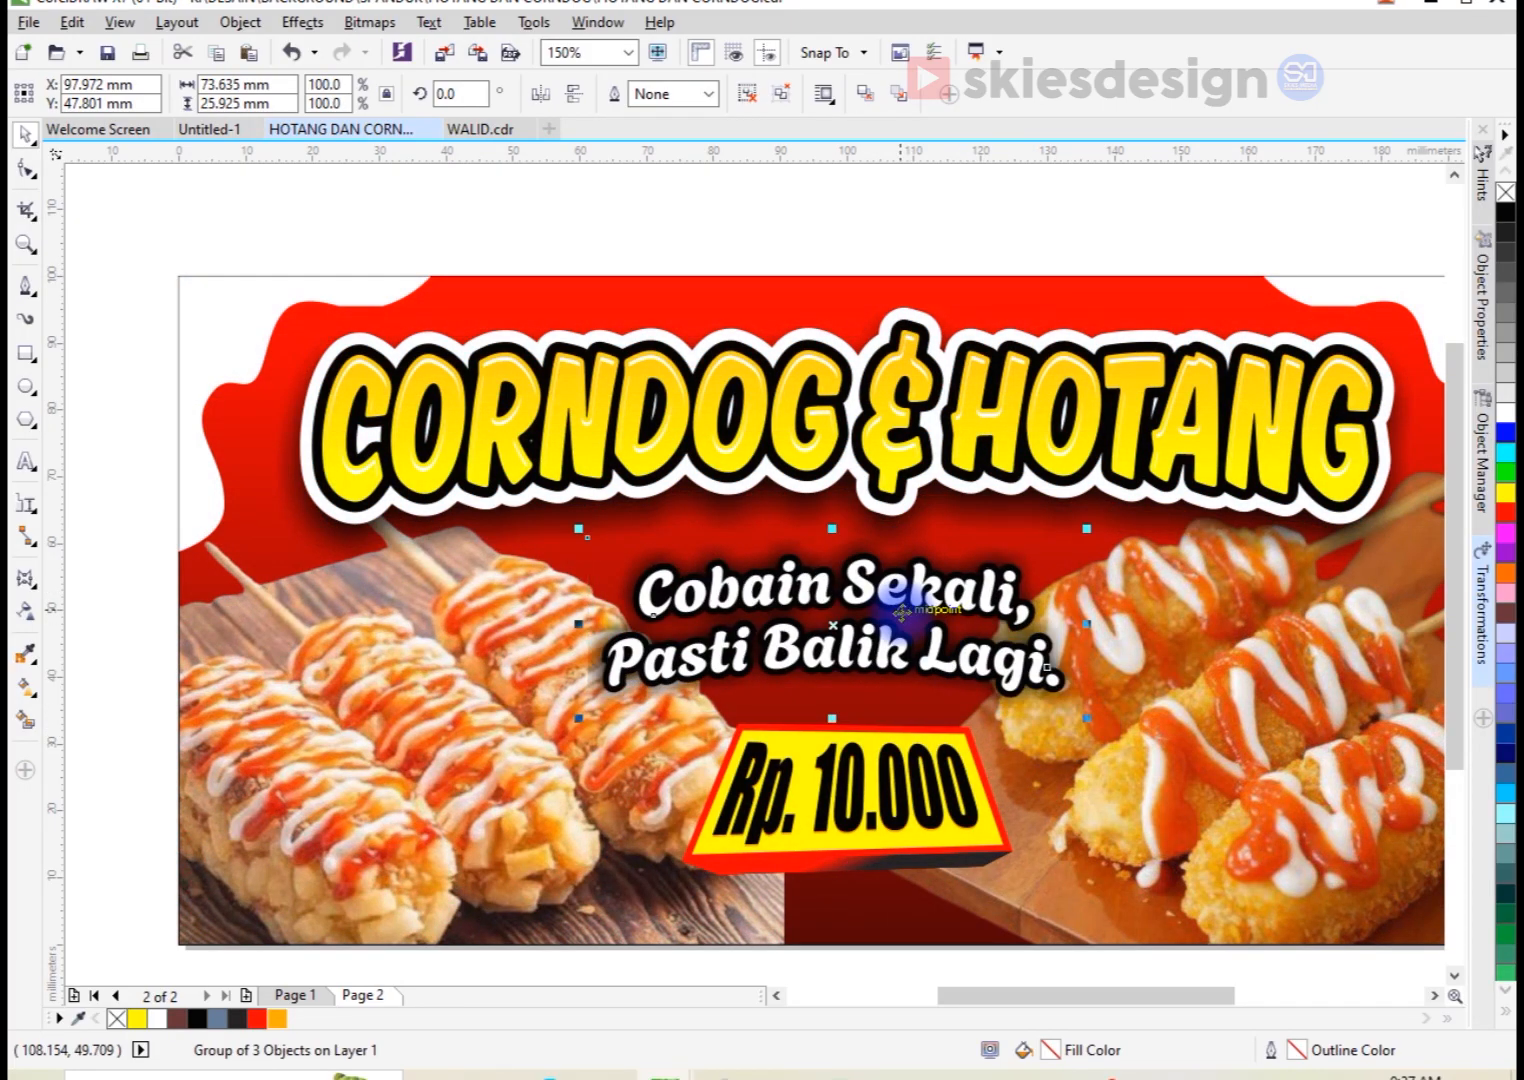
Step: Centre the tagline group horizontally on the red banner background
{"action": "key", "text": "ctrl+g"}
{"action": "left_click", "coordinate": [900, 281], "text": "shift"}
{"action": "key", "text": "c"}
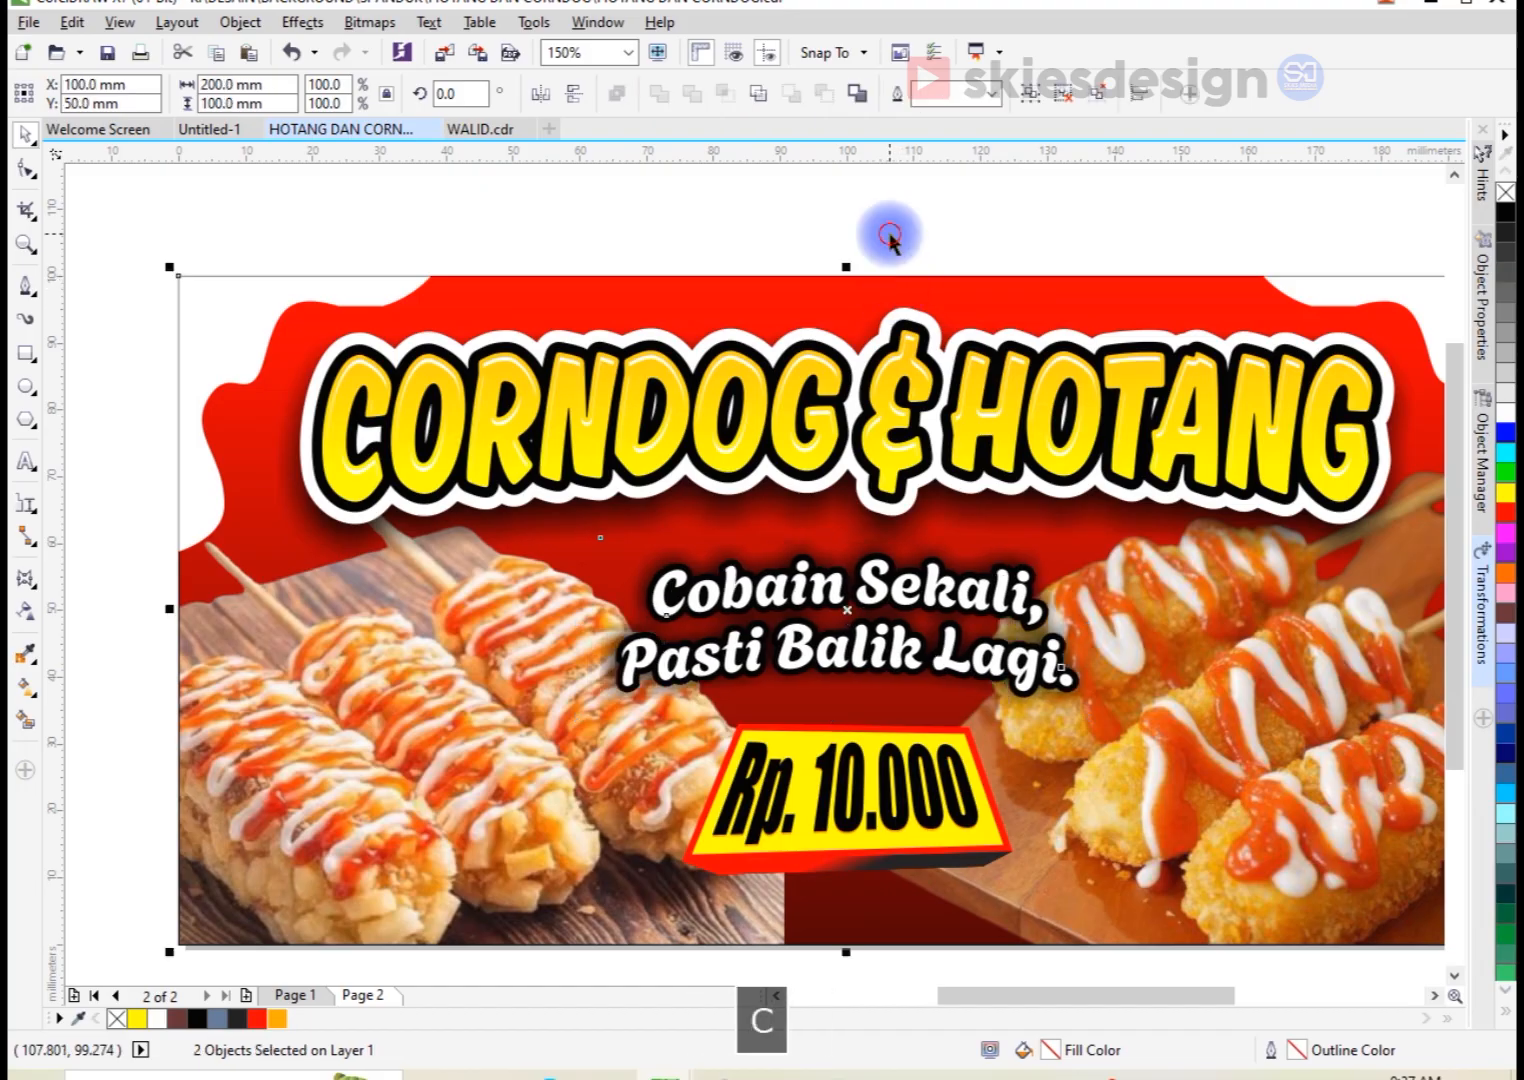
{"action": "left_click", "coordinate": [889, 235]}
Step: Enlarge the price label group to about 53.9 × 24.6 mm and centre it horizontally on the banner background
{"action": "scroll", "coordinate": [891, 634], "scroll_direction": "down", "scroll_amount": 1}
{"action": "left_click_drag", "start_coordinate": [765, 818], "coordinate": [984, 792]}
{"action": "scroll", "coordinate": [958, 734], "scroll_direction": "up", "scroll_amount": 1}
{"action": "left_click", "coordinate": [963, 776]}
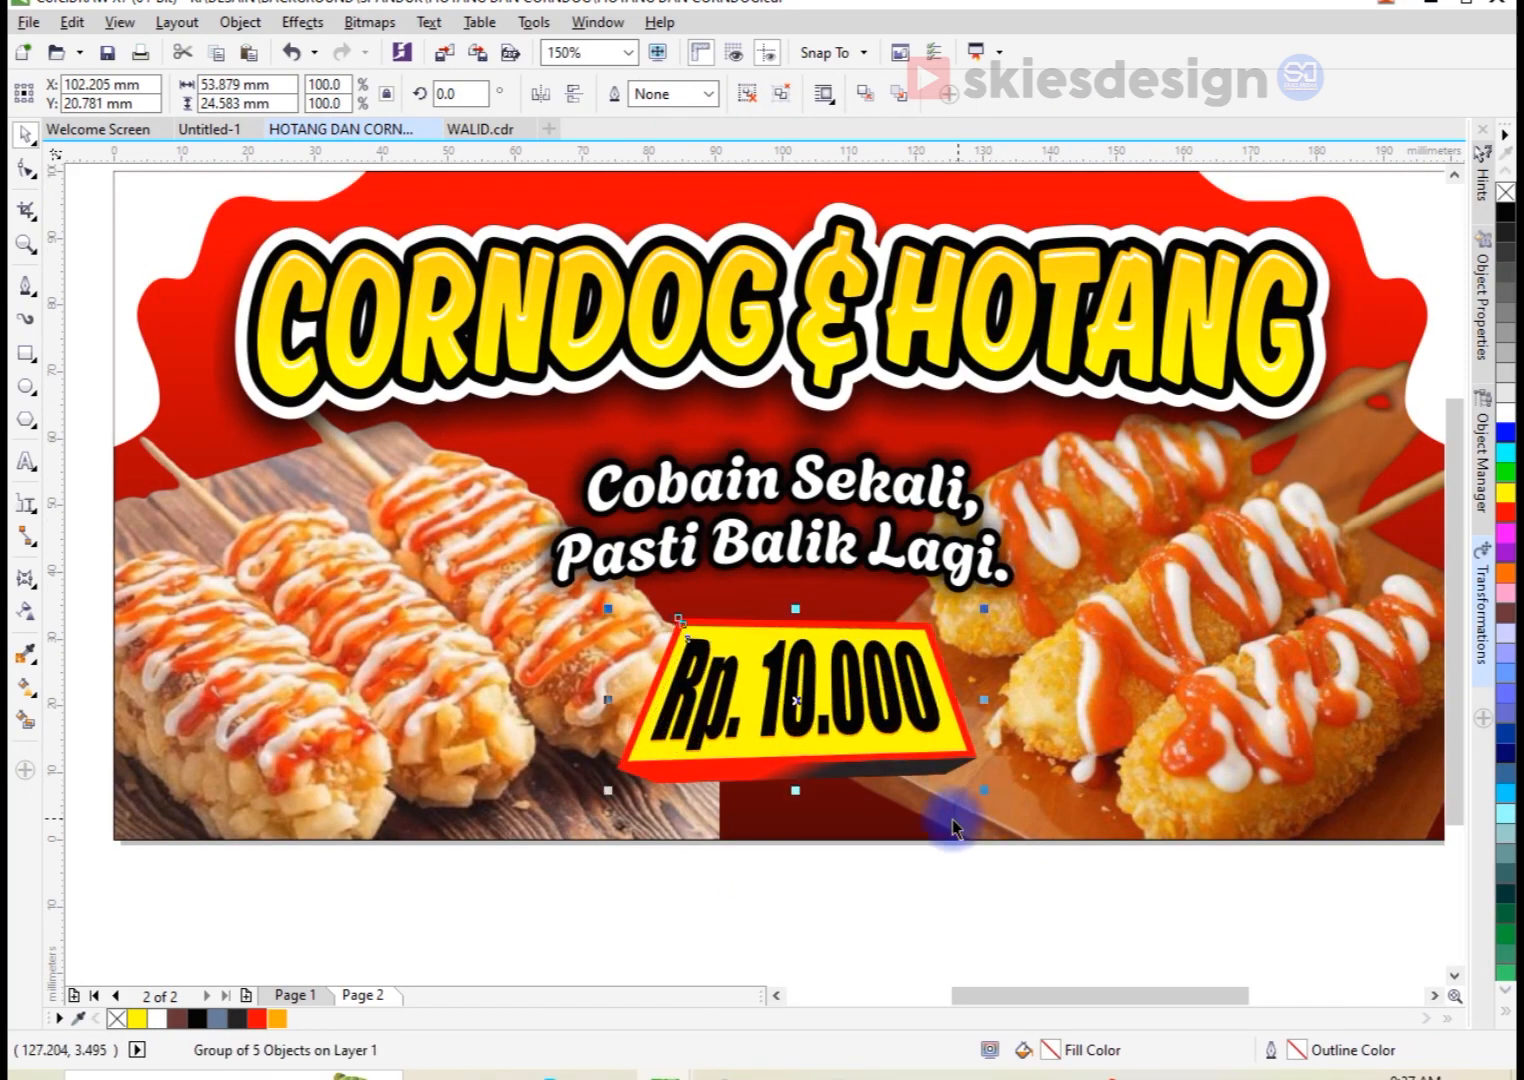
{"action": "key", "text": "ctrl+g"}
{"action": "left_click", "coordinate": [912, 815], "text": "shift"}
{"action": "key", "text": "c"}
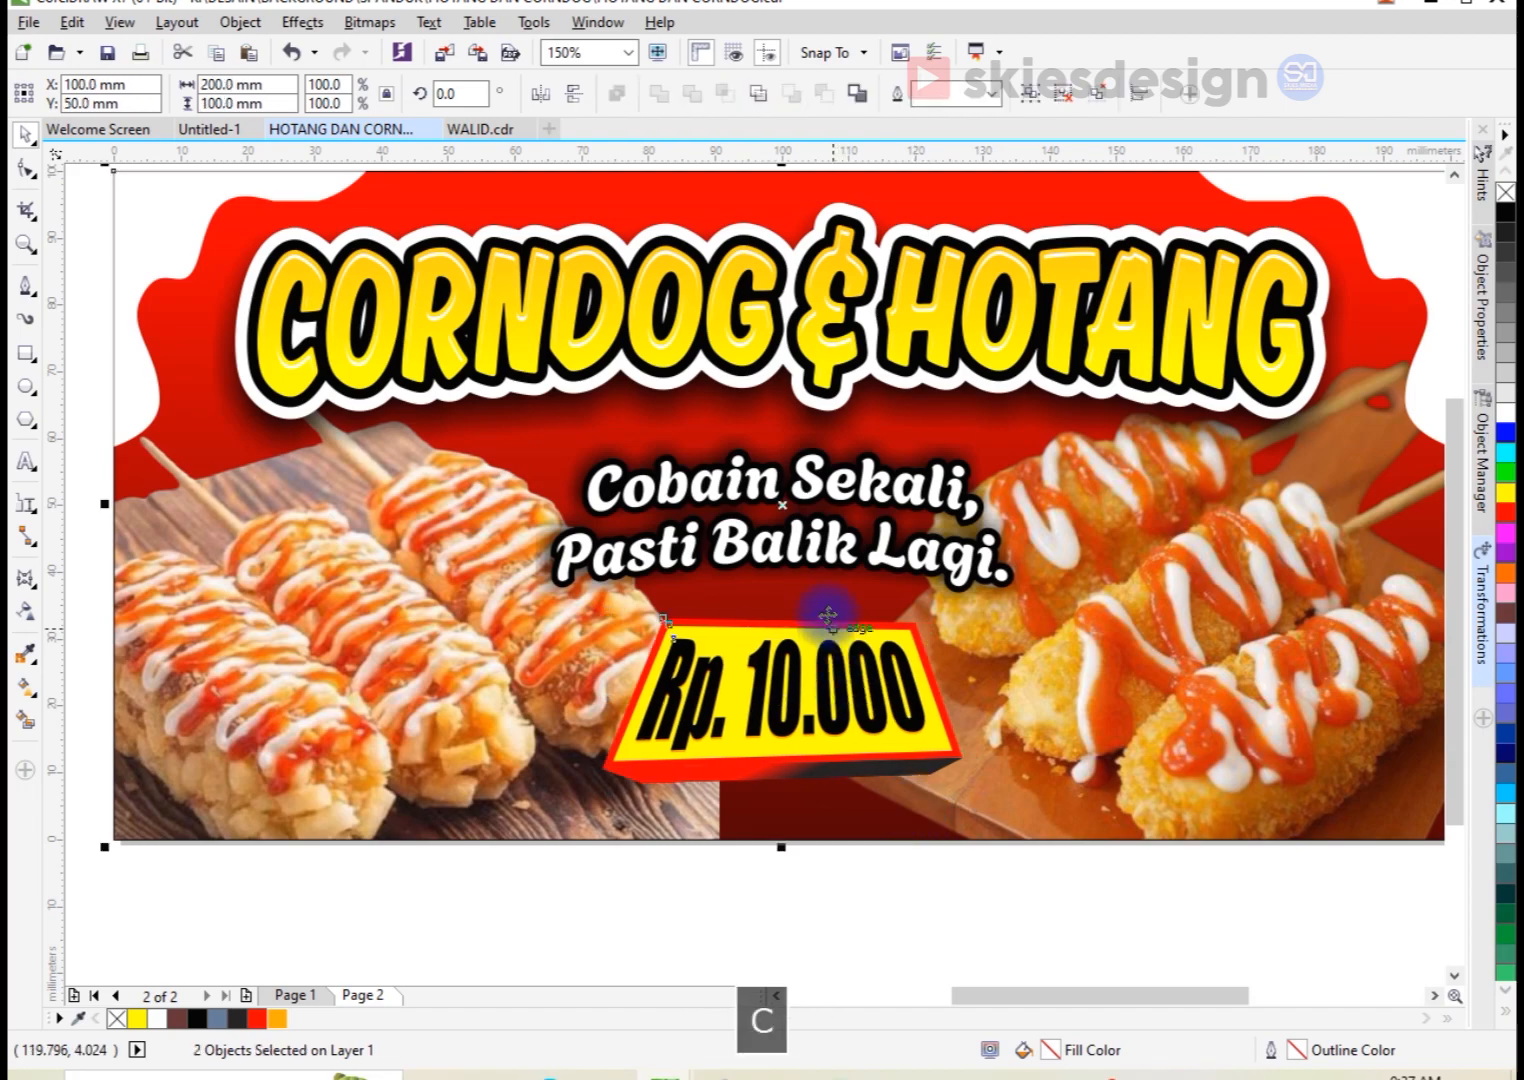
Step: Fit the whole banner in view, deselect all its objects, and save the document
{"action": "scroll", "coordinate": [826, 614], "scroll_direction": "down", "scroll_amount": 1}
{"action": "left_click_drag", "start_coordinate": [408, 792], "coordinate": [1184, 354]}
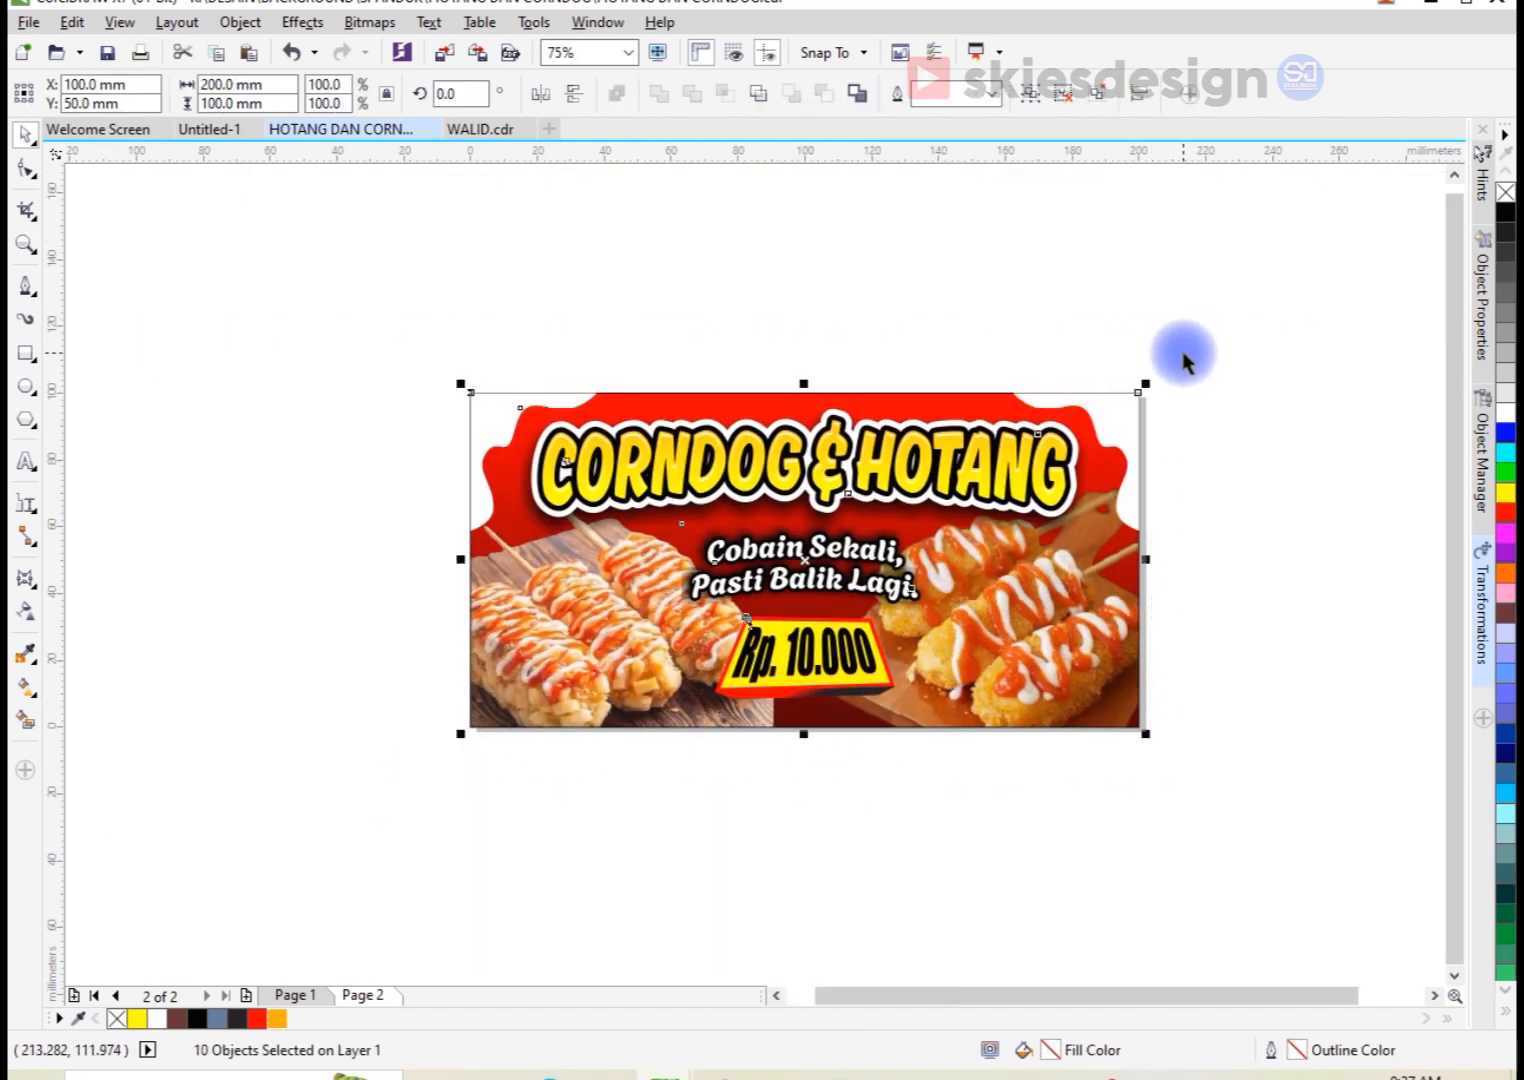
{"action": "key", "text": "shift+F2"}
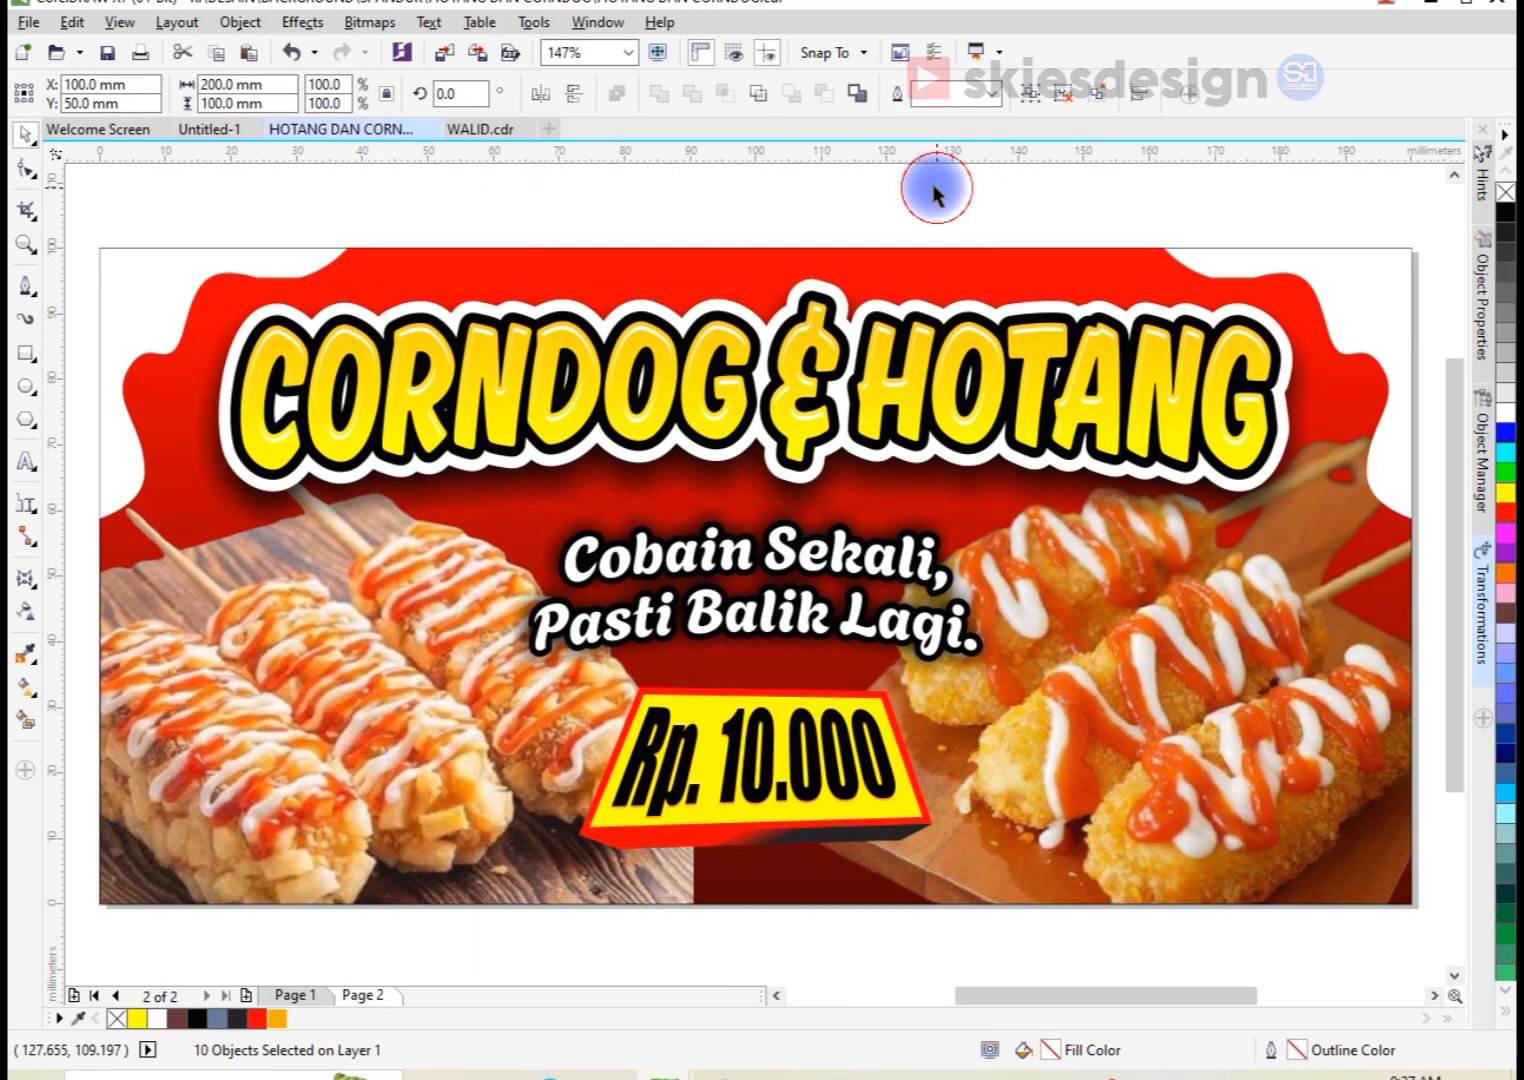
{"action": "left_click", "coordinate": [936, 190]}
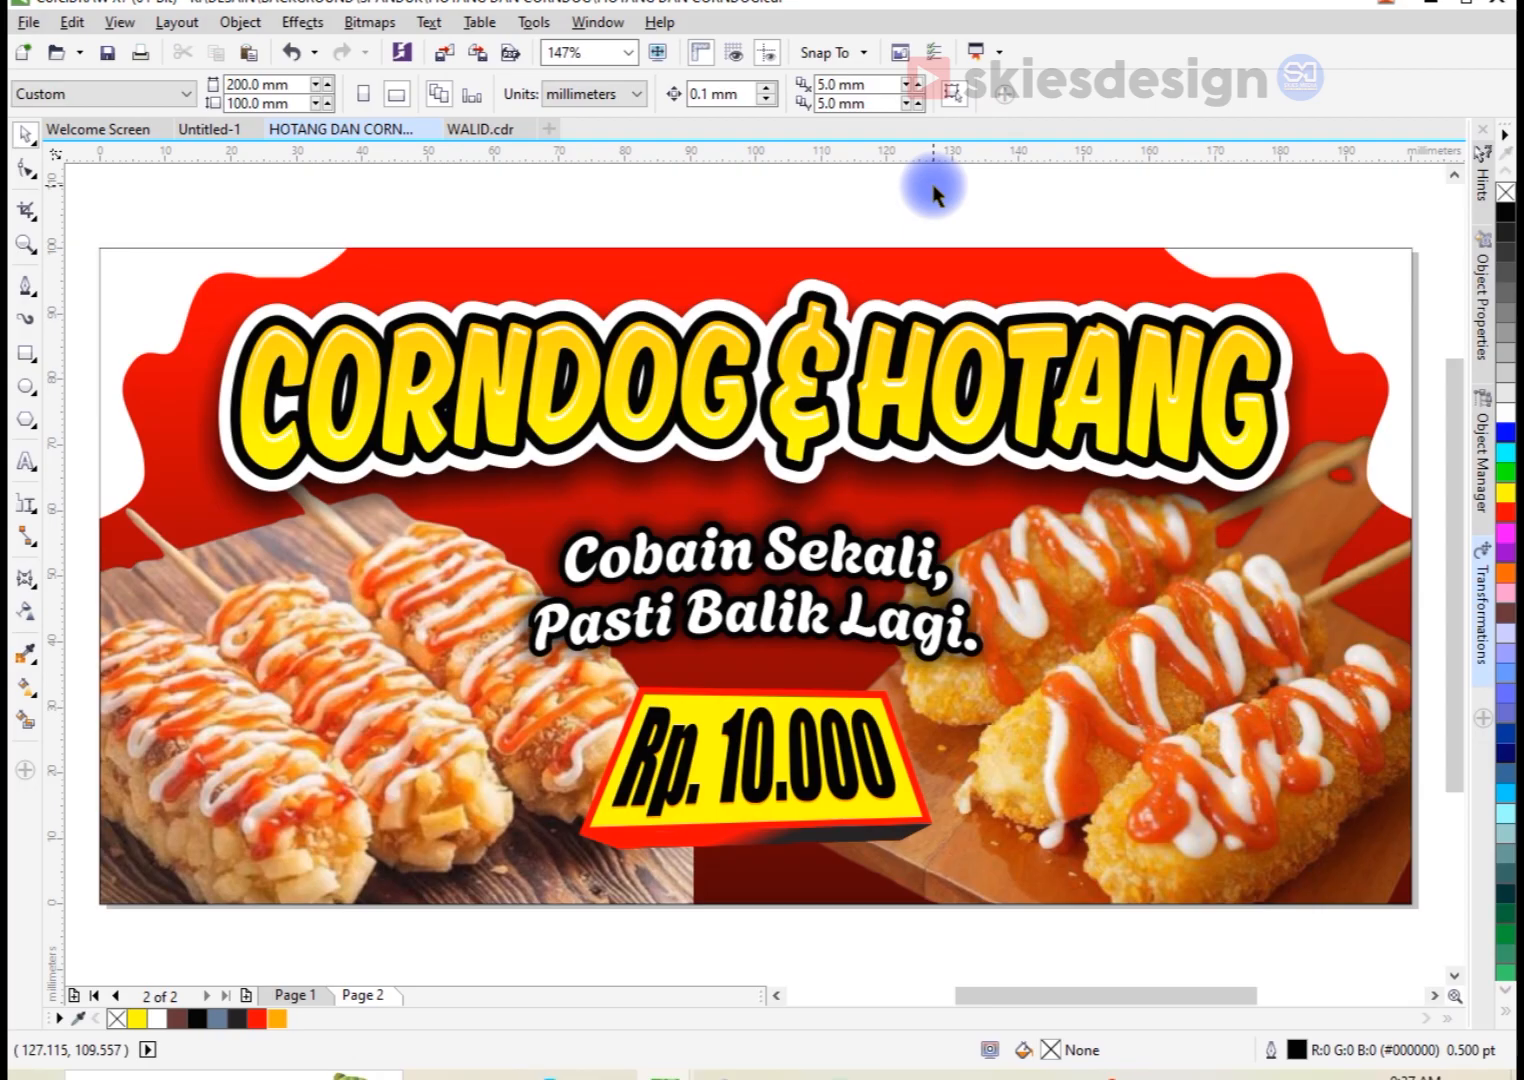
{"action": "left_click", "coordinate": [107, 52]}
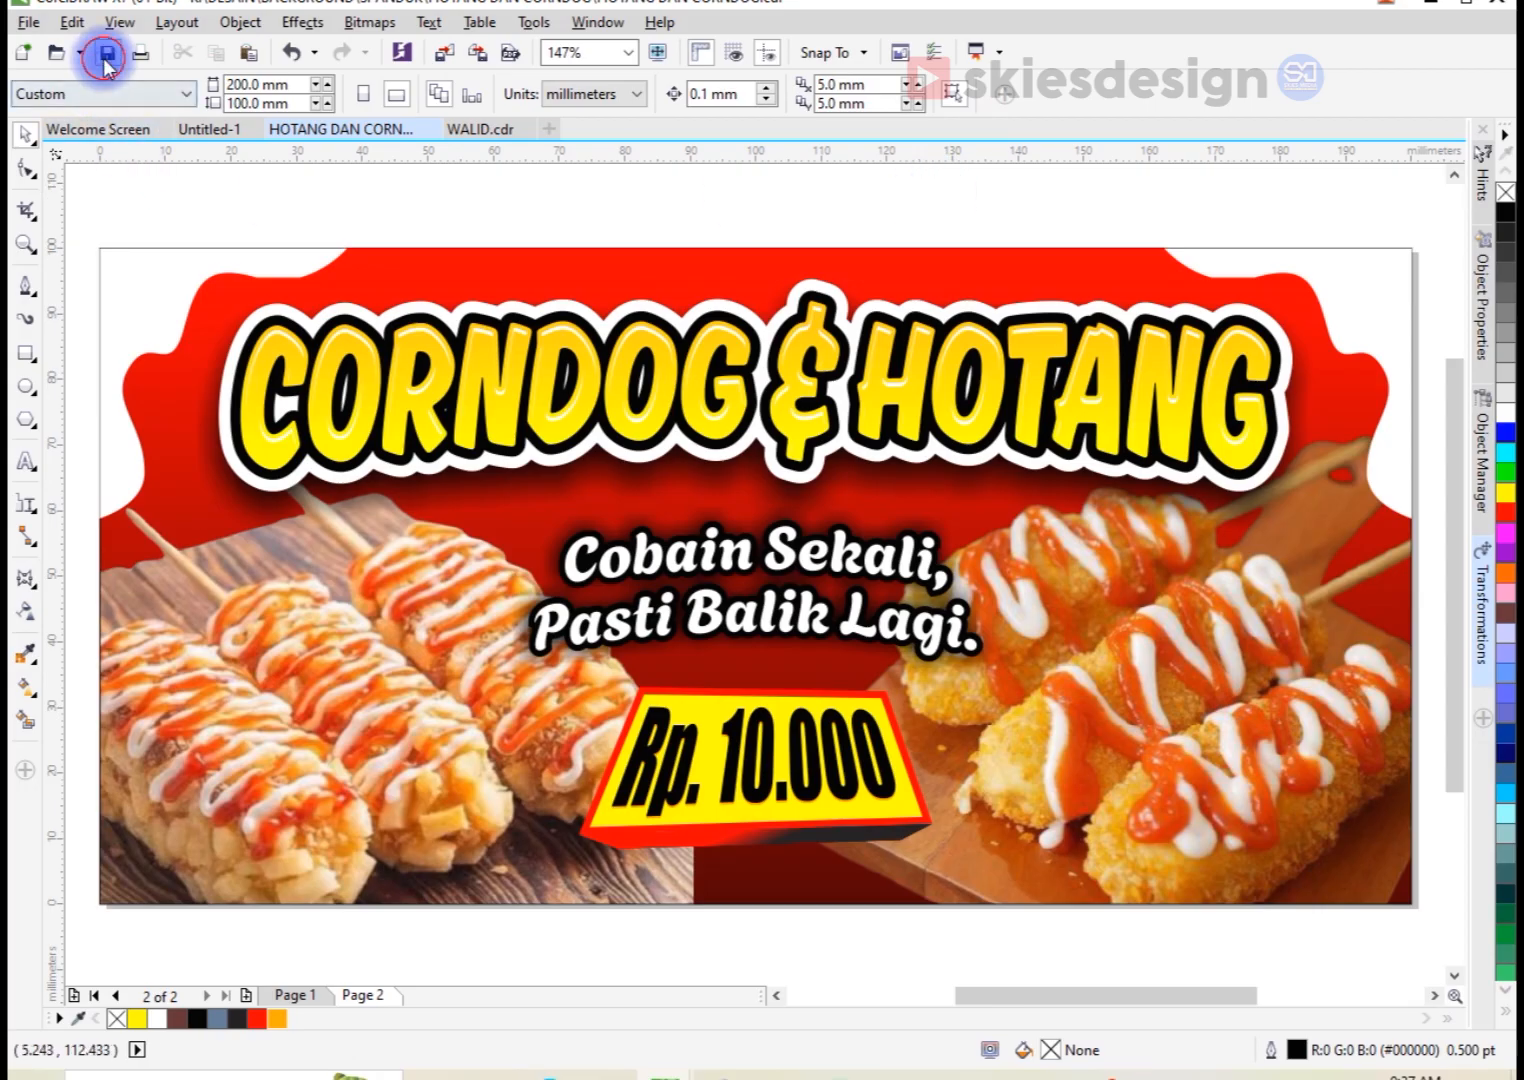